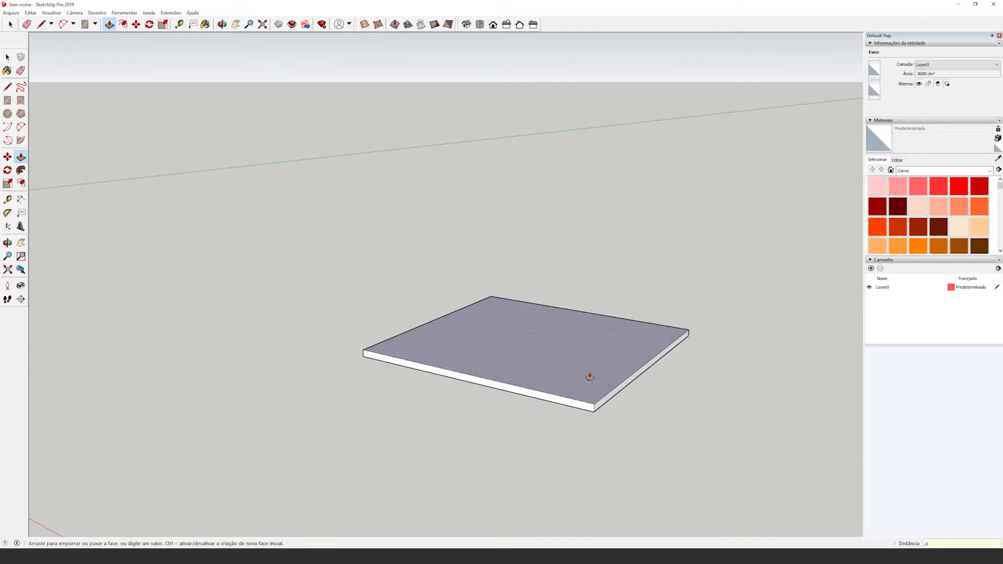
Push/pull the square slab's top face to a thickness of 0.6 cm
type("6")
key("Return")
scroll(607, 393, "up", 4)
middle_click_drag(620, 376, 558, 446)
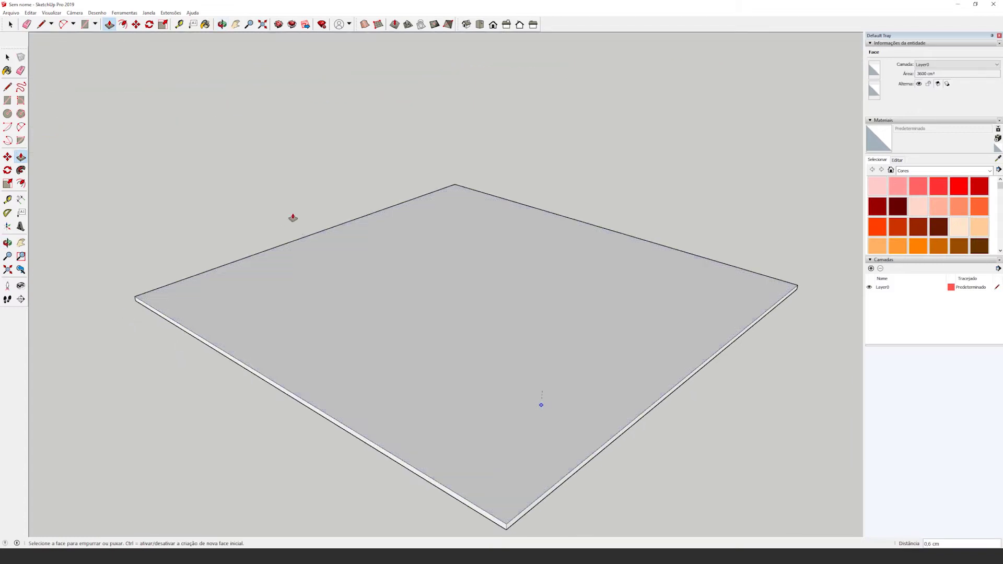
Select the whole square slab with all its faces and edges and make it a group
left_click(7, 57)
scroll(310, 199, "down", 4)
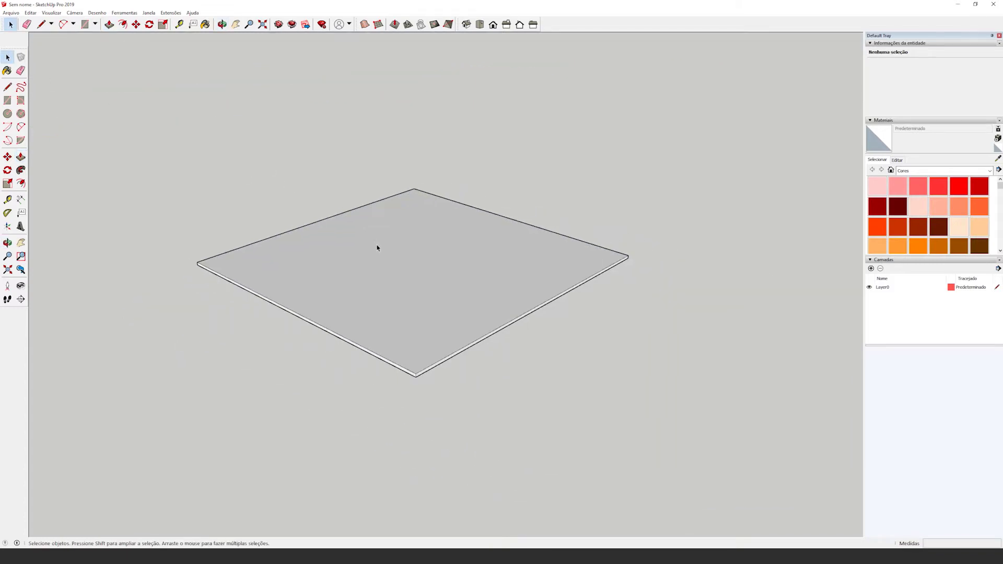
double_click(377, 245)
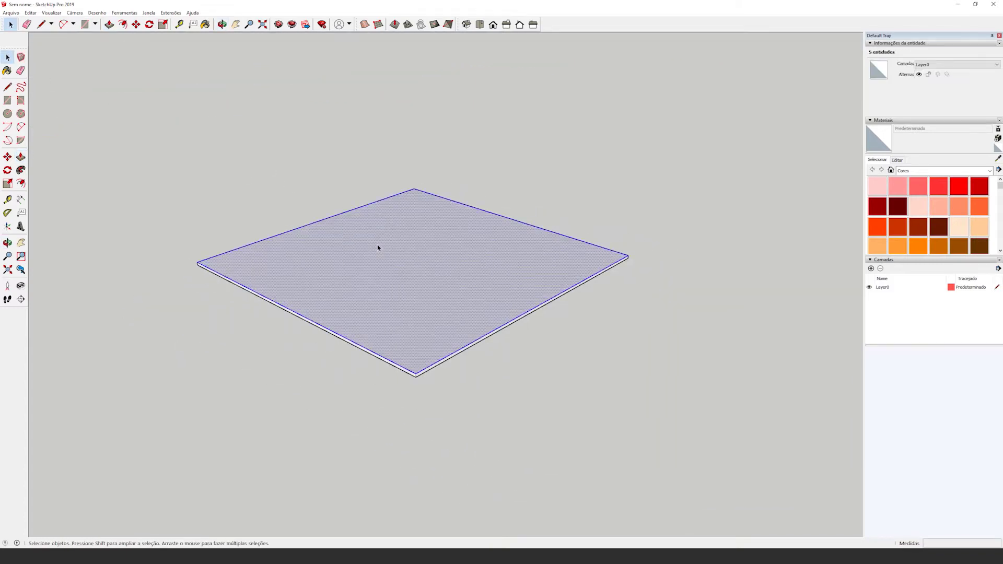
left_click(381, 243)
right_click(381, 242)
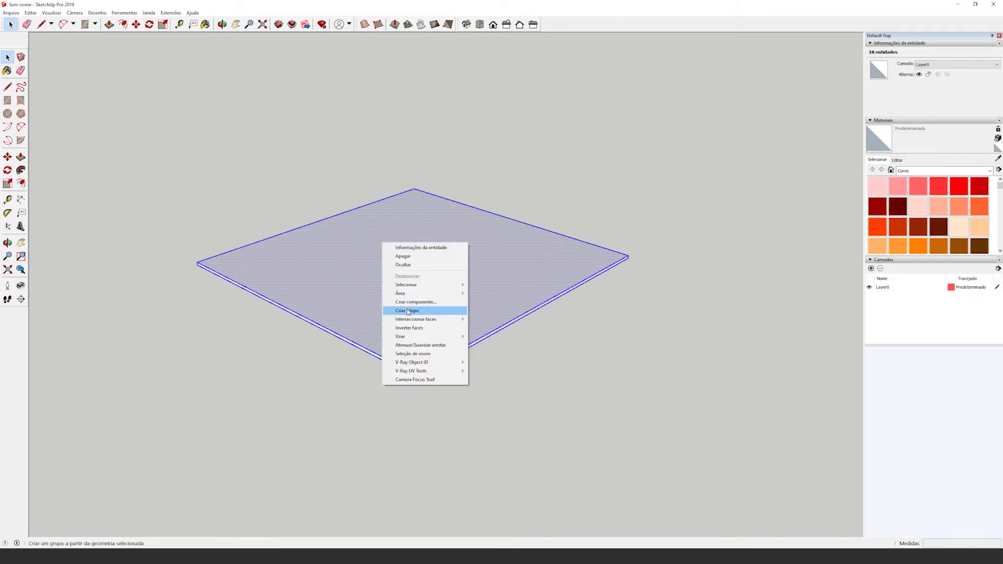
left_click(408, 311)
Copy the grouped slab 60 cm along its long front edge and array the copy with *20
key("m")
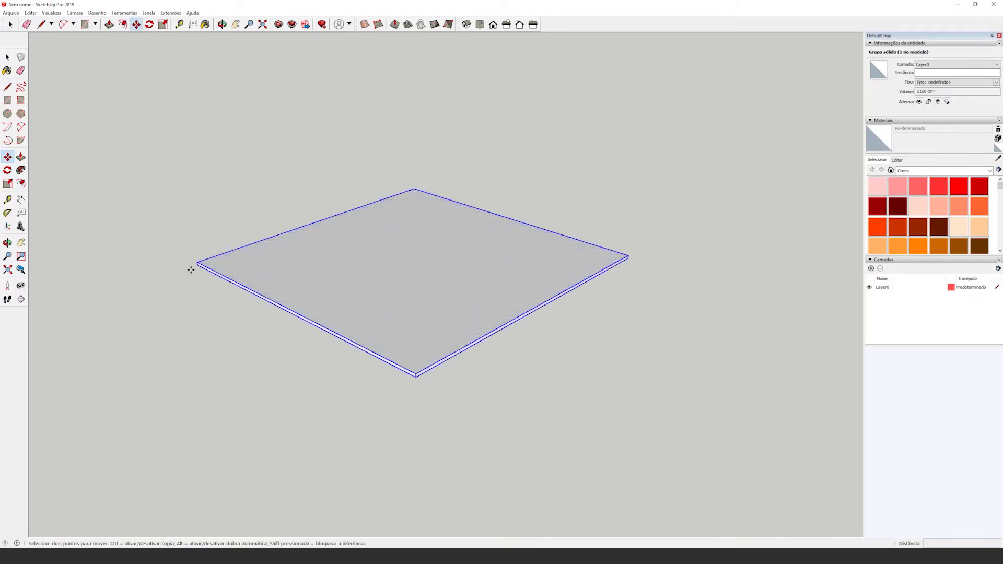
left_click(198, 264)
key("ctrl")
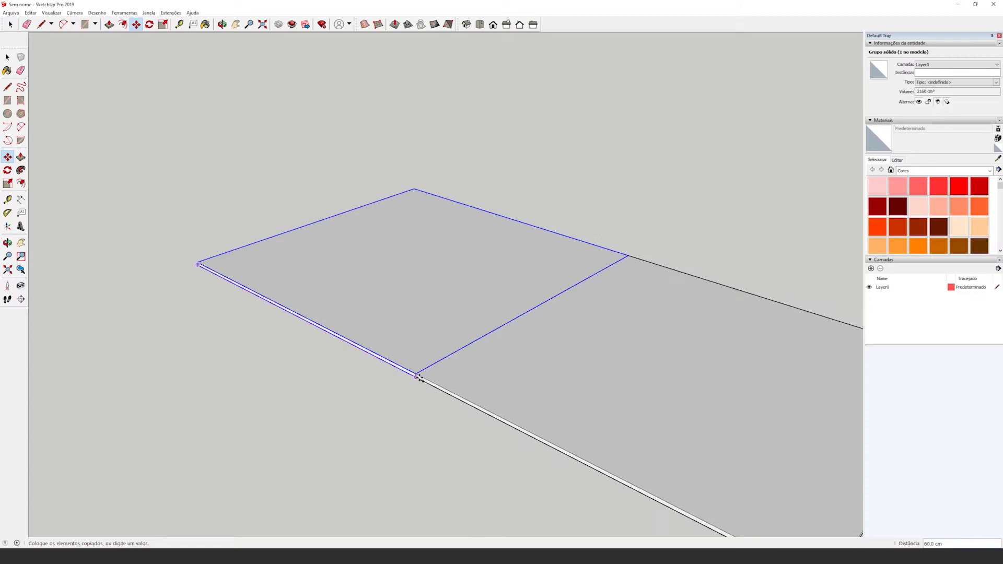
left_click(417, 377)
scroll(505, 382, "down", 2)
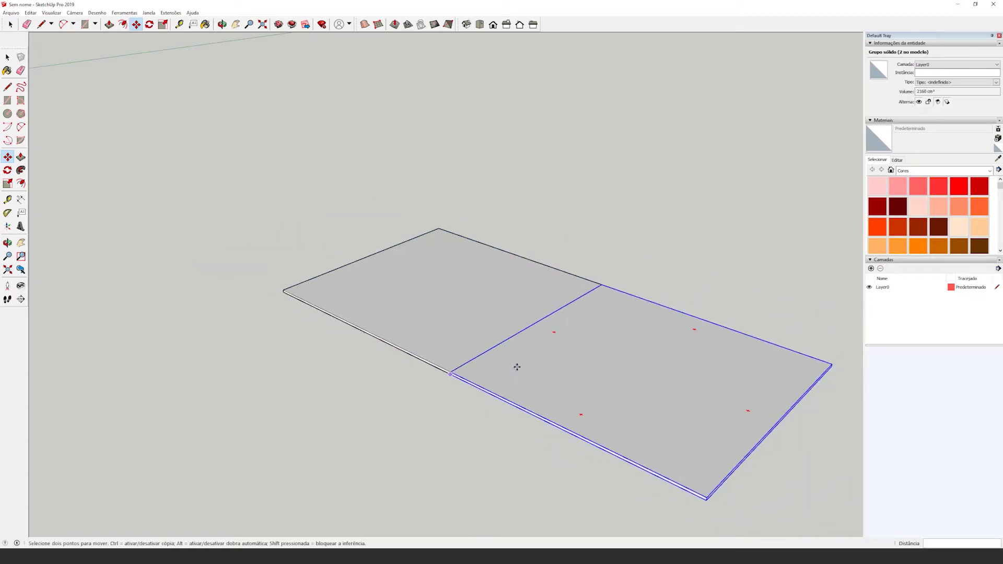
scroll(514, 366, "down", 1)
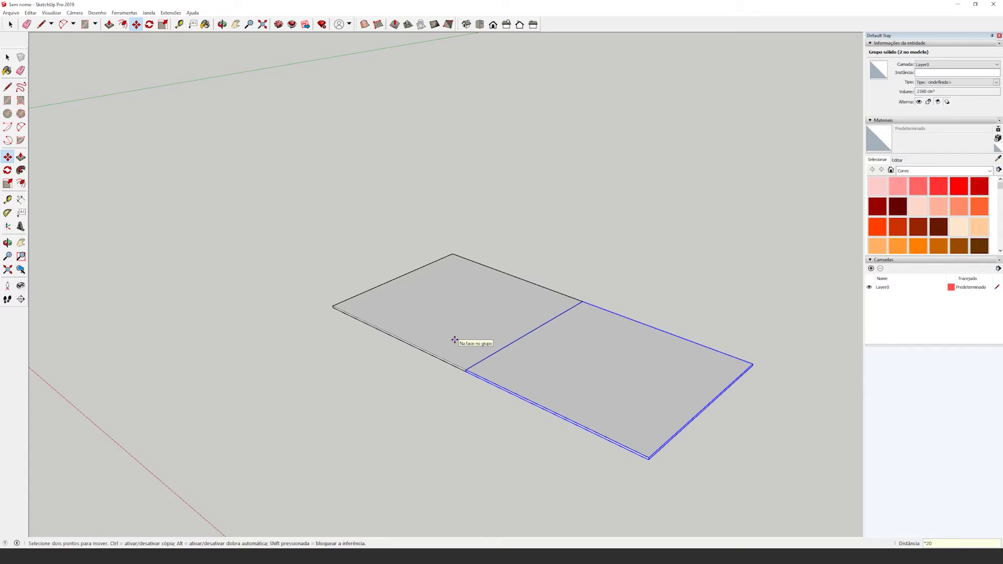
key("Return")
scroll(454, 334, "down", 5)
scroll(549, 368, "down", 8)
scroll(825, 476, "up", 8)
Undo the slab array and delete the remaining square slab from the model
key("ctrl+z")
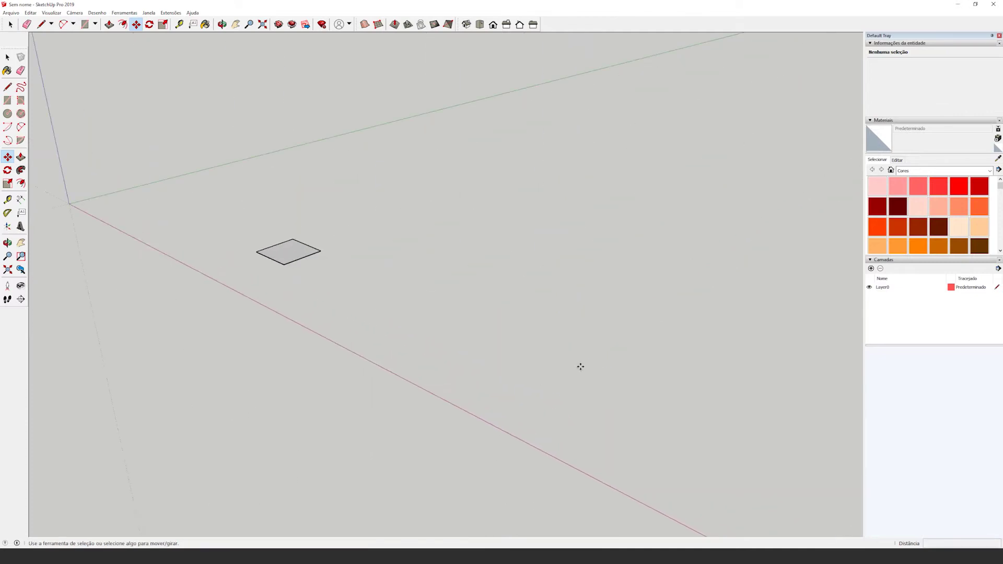
left_click(7, 57)
left_click_drag(273, 241, 372, 296)
key("Delete")
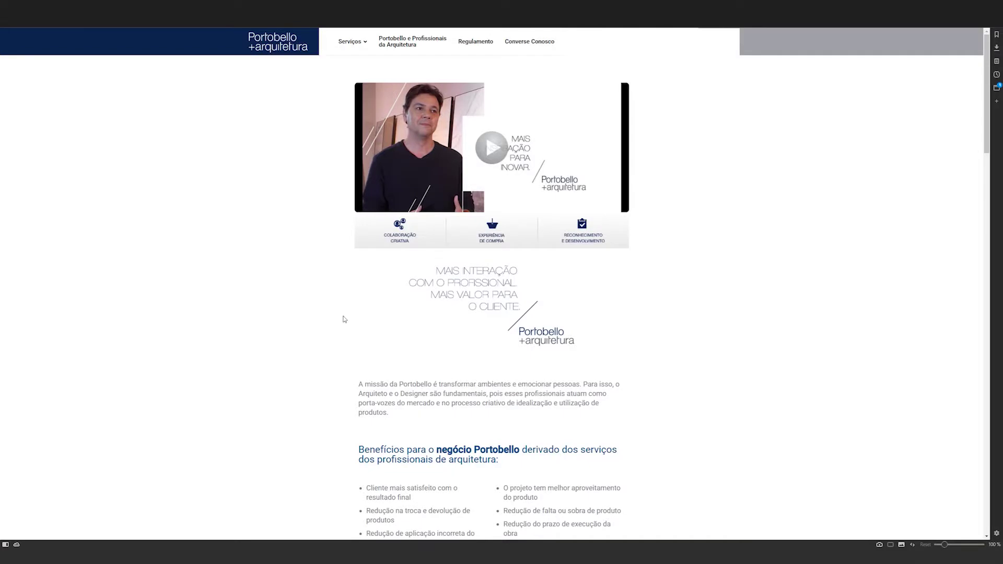
Switch to the Portobello +arquitetura website, open its Biblioteca SketchUp and expand the Lançamentos product line
left_click(355, 43)
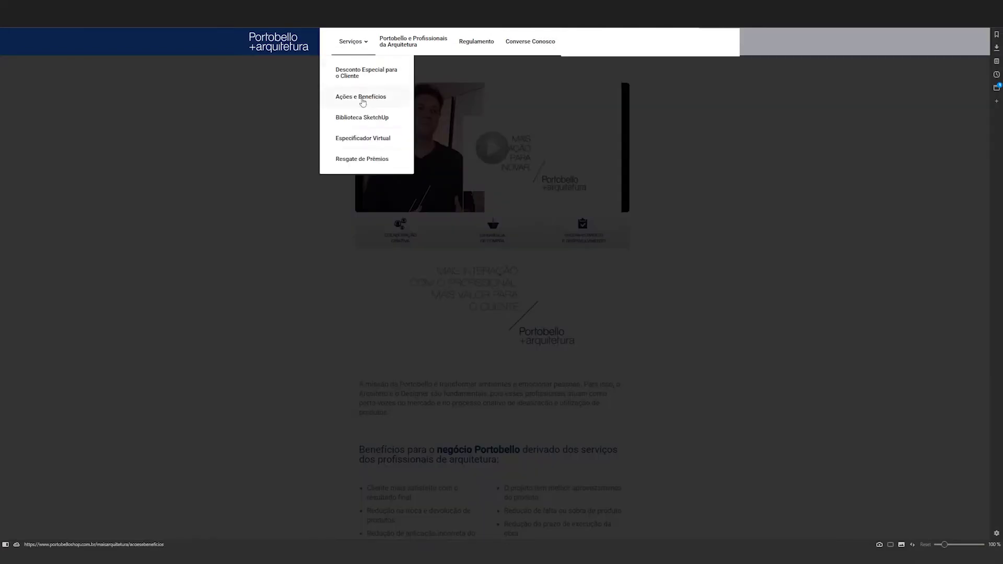
left_click(355, 122)
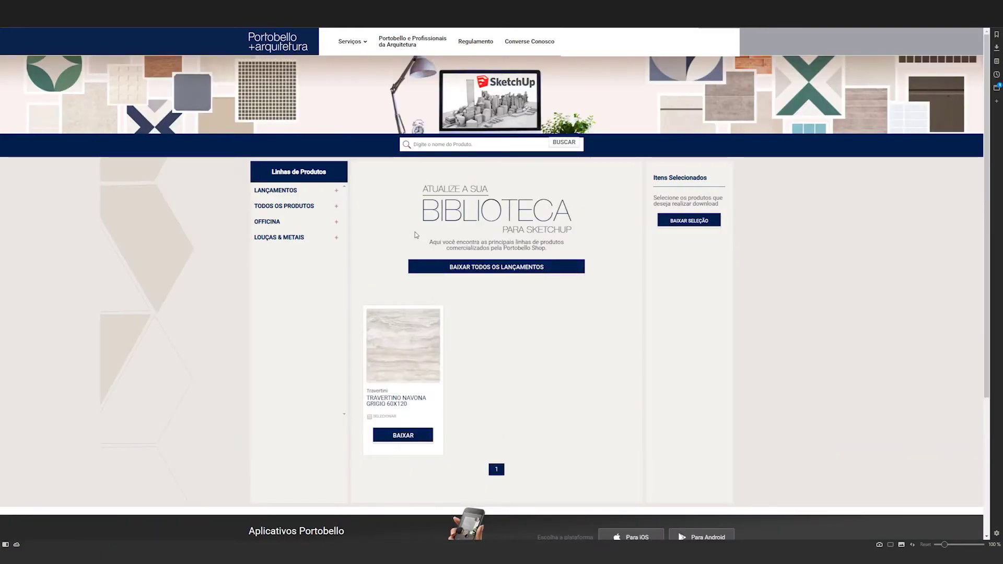
left_click(329, 190)
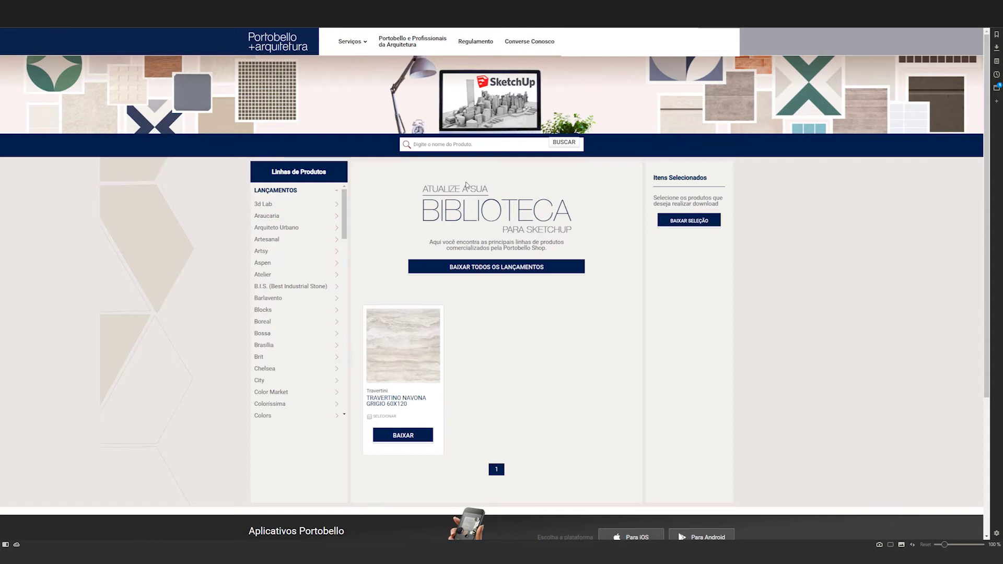
Search the SketchUp library for "araucaria clara" and download the first ARAUCARIA CLARA 20X120 product
left_click(481, 144)
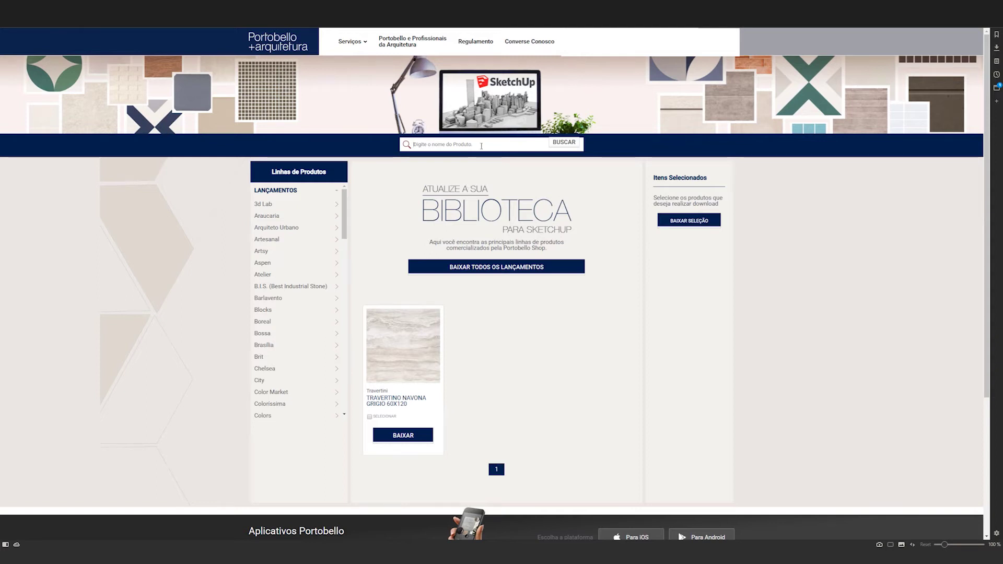
type("araucaria clara")
key("Return")
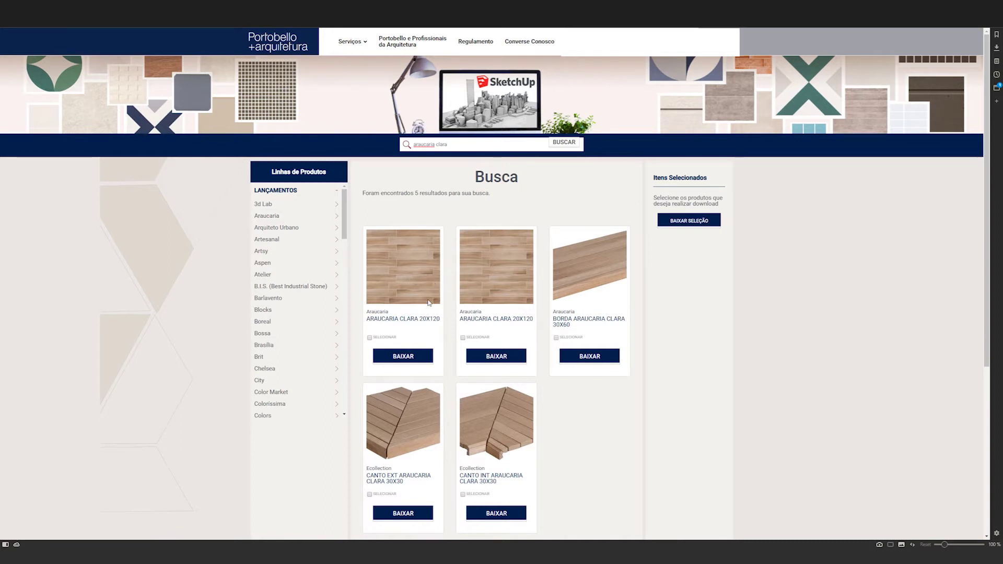
left_click(369, 338)
left_click(397, 358)
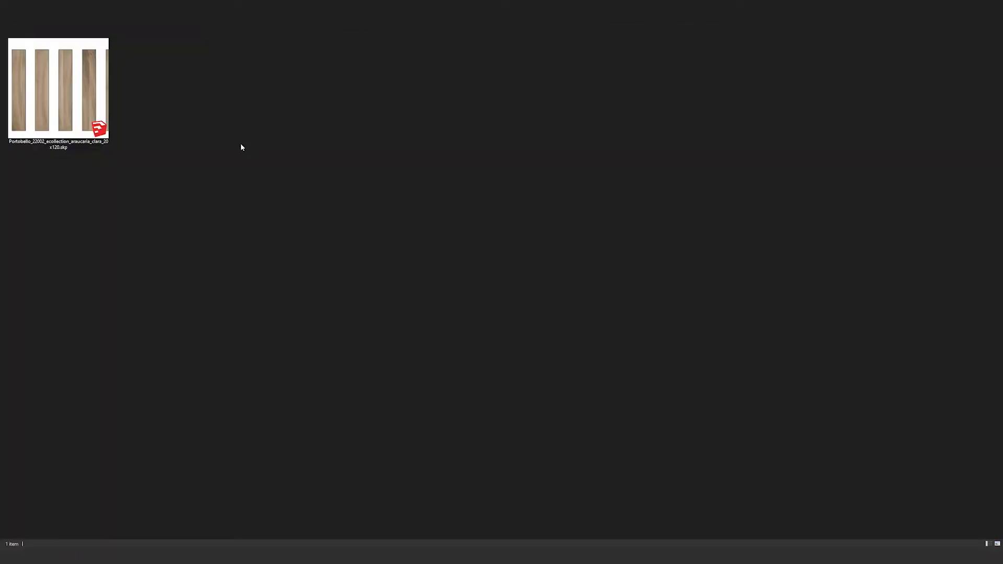
Insert the downloaded Portobello_22002_ecollection_araucaria_clara_20x120.skp into the SketchUp model, placing it on the ground beyond the red axis
left_click(61, 92)
mouse_move(60, 91)
left_mouse_down()
mouse_move(159, 205)
mouse_move(254, 394)
mouse_move(275, 476)
mouse_move(261, 551)
mouse_move(260, 532)
mouse_move(427, 331)
left_mouse_up()
left_click(442, 327)
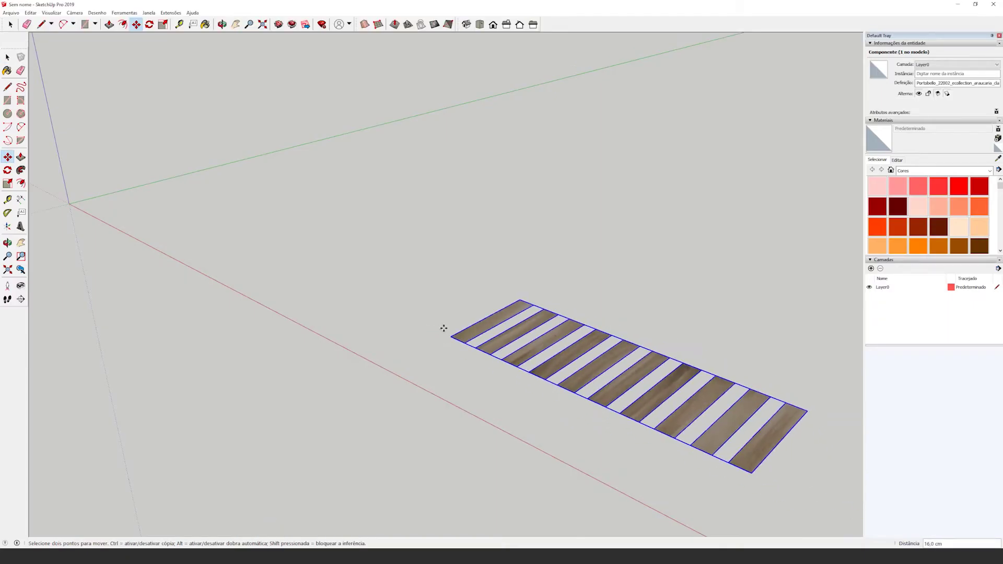
Explode the imported Araucaria Clara component into its individual planks
scroll(443, 329, "up", 6)
scroll(460, 340, "up", 2)
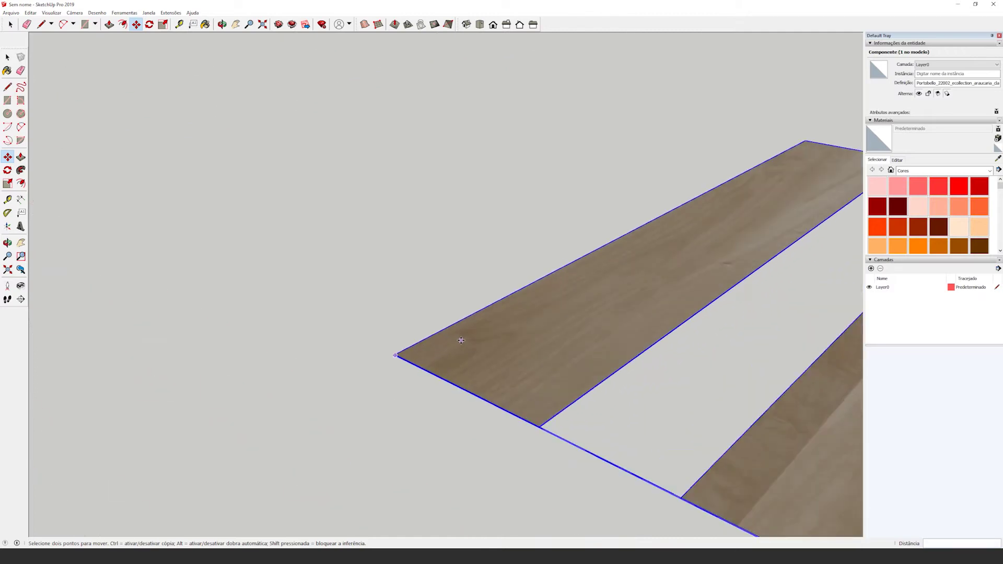
scroll(475, 308, "down", 4)
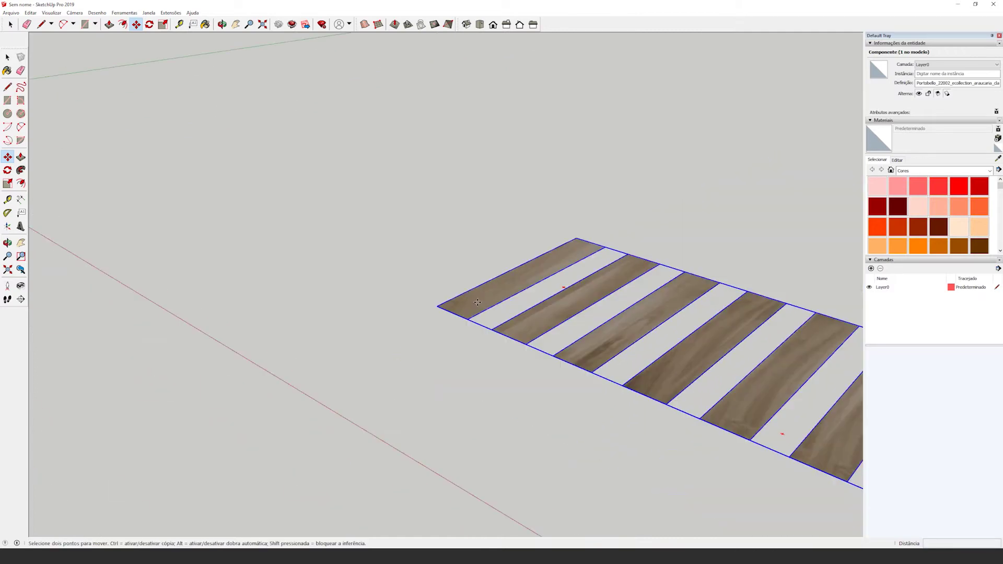
right_click(477, 302)
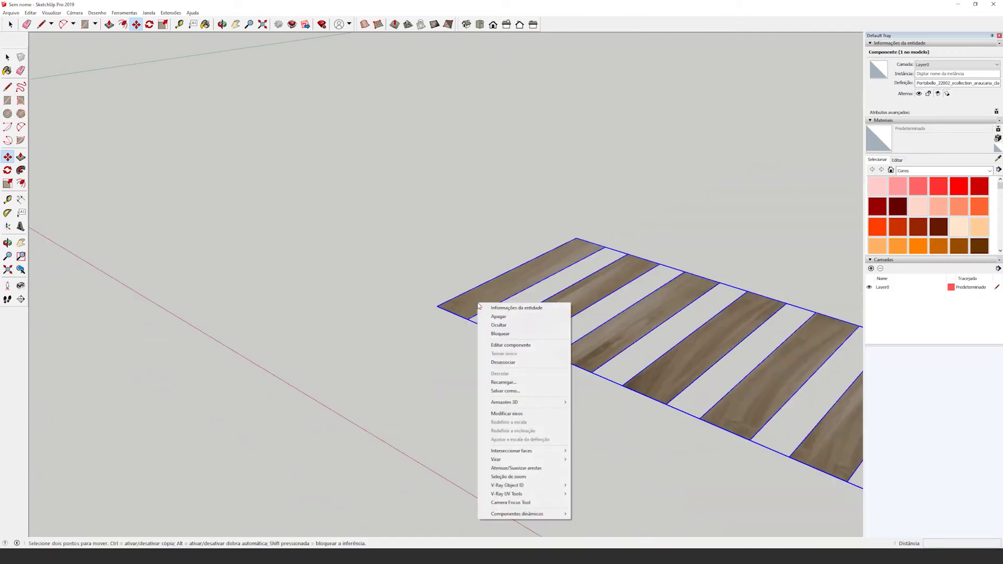
left_click(499, 363)
scroll(538, 323, "up", 3)
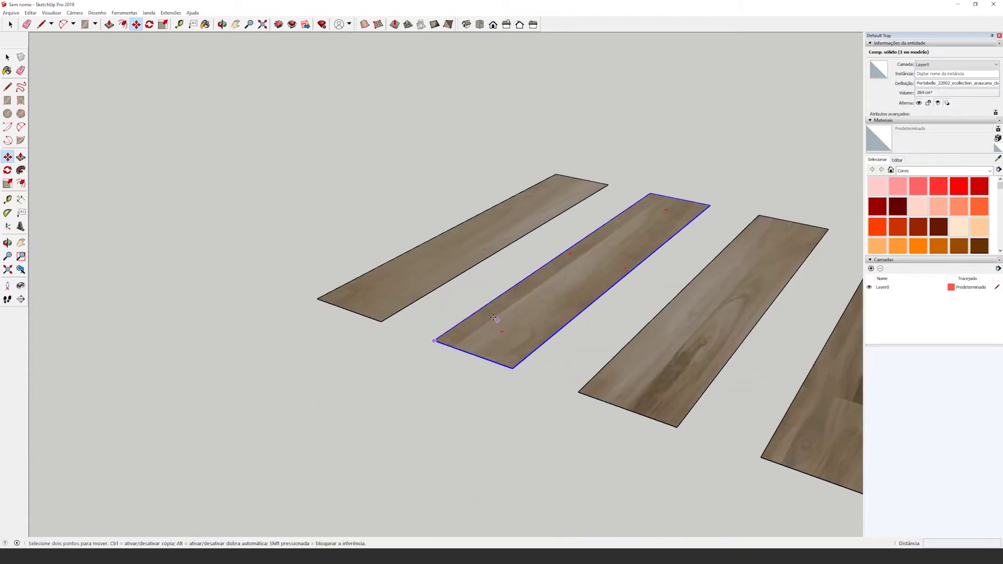
Set the camera to the standard top view with parallel projection
left_click(75, 12)
mouse_move(109, 42)
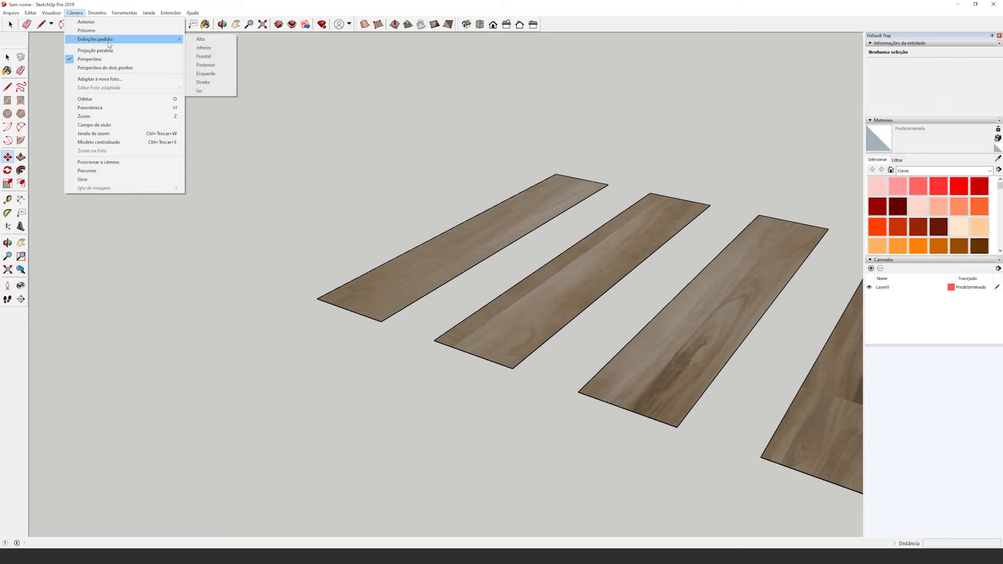
left_click(201, 39)
left_click(74, 12)
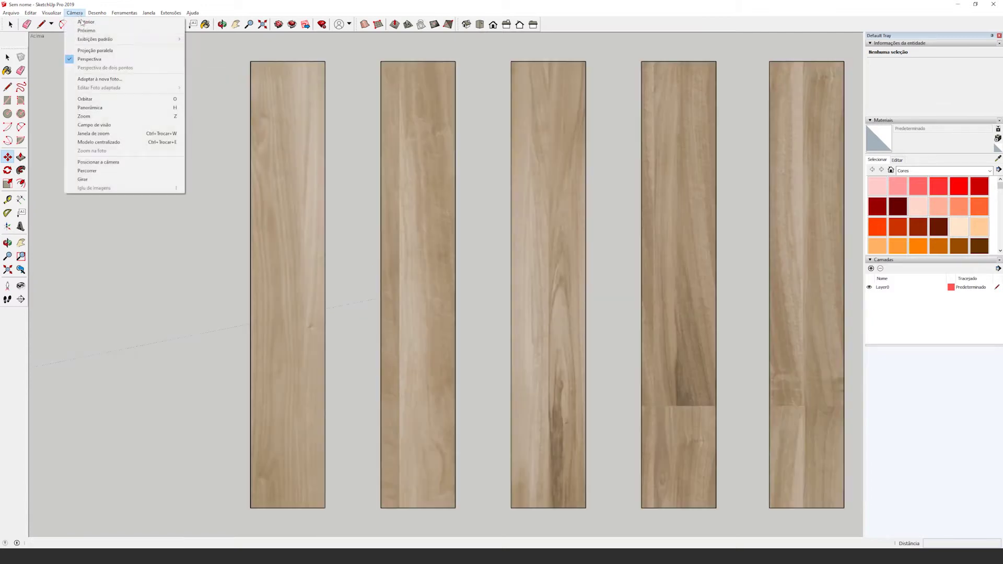
left_click(83, 51)
Move the second plank against the first plank's long edge, starting at its midpoint, and butt the third plank end to end above it
left_click(386, 236)
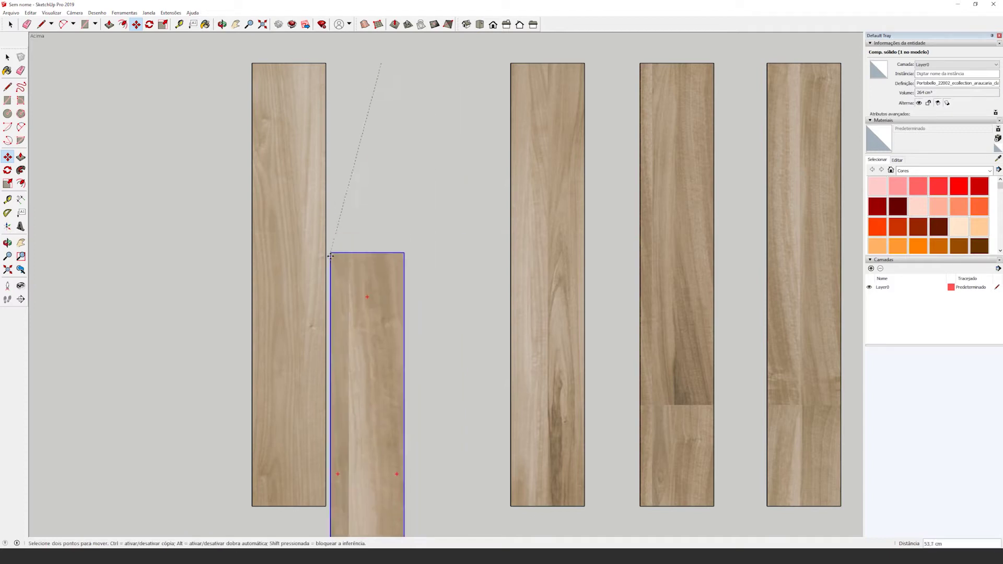
left_click(371, 277)
left_click(510, 506)
left_click(326, 284)
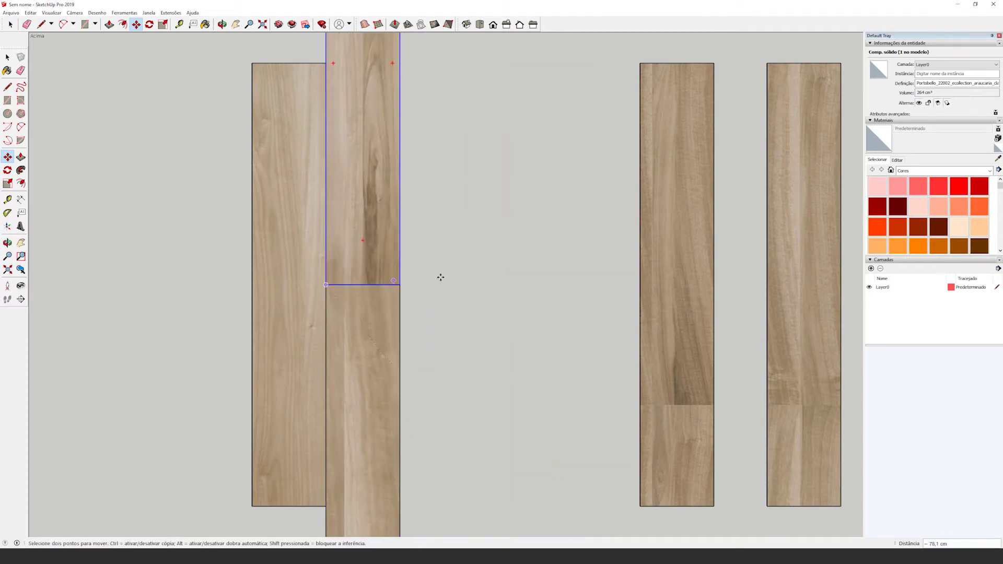
Move the fourth plank against the third plank's free long edge, aligning its upper corner with that edge's midpoint
scroll(488, 282, "down", 3)
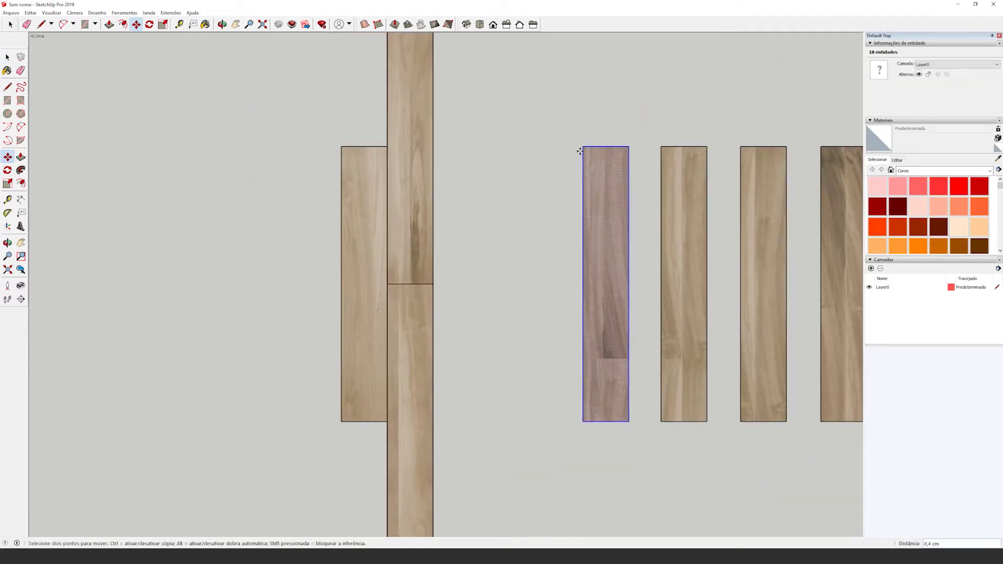
left_click(581, 148)
scroll(548, 283, "down", 2)
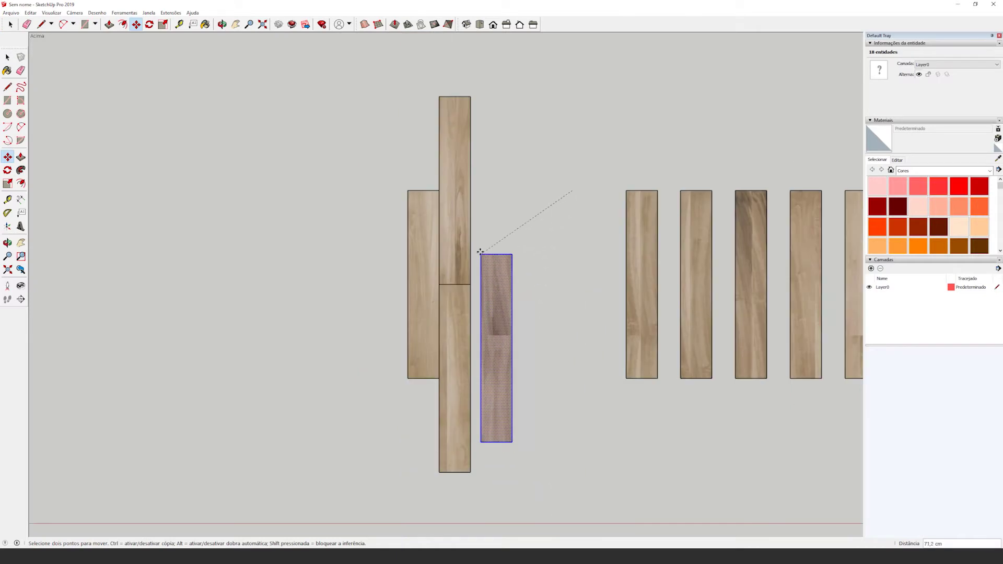
left_click(470, 191)
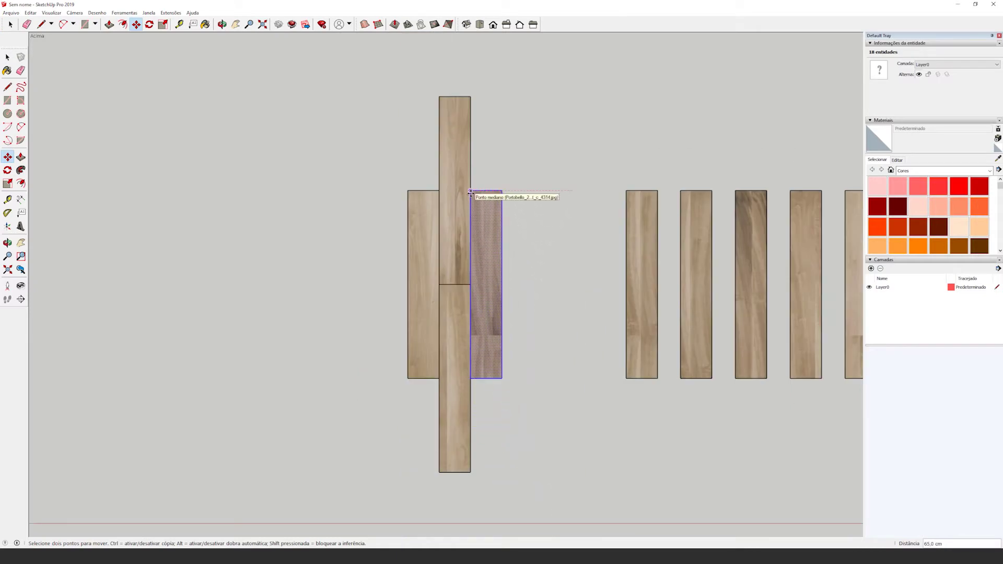
left_click(7, 57)
Install the extension file SDM_FloorGenerator_v140513.rbz through the extension manager and close the manager
scroll(357, 157, "down", 2)
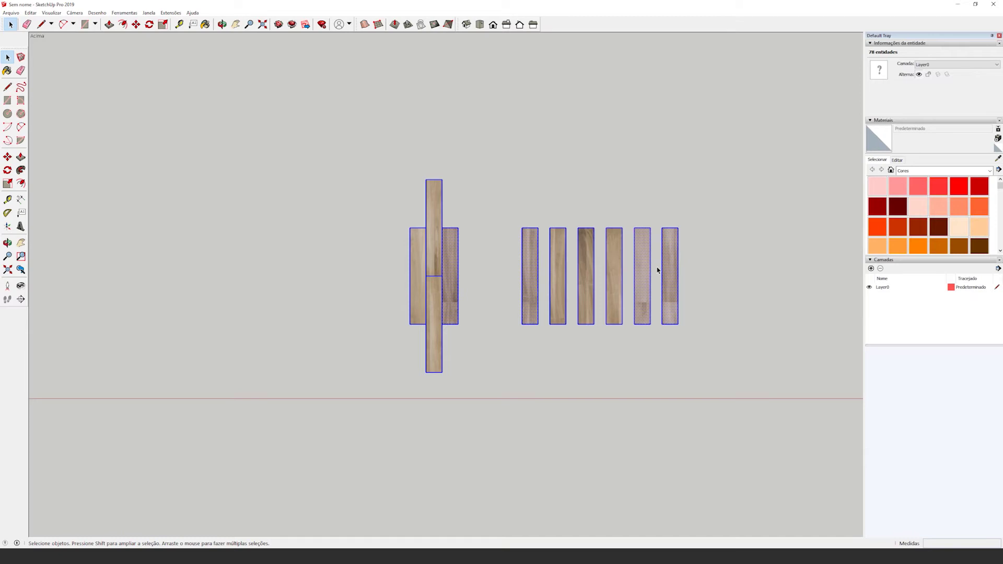
left_click(148, 13)
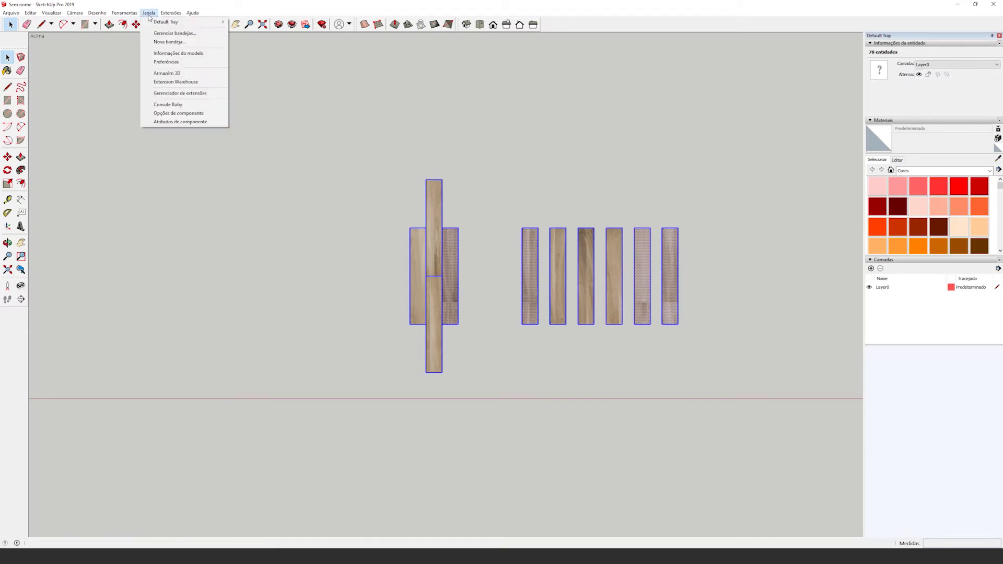
left_click(175, 94)
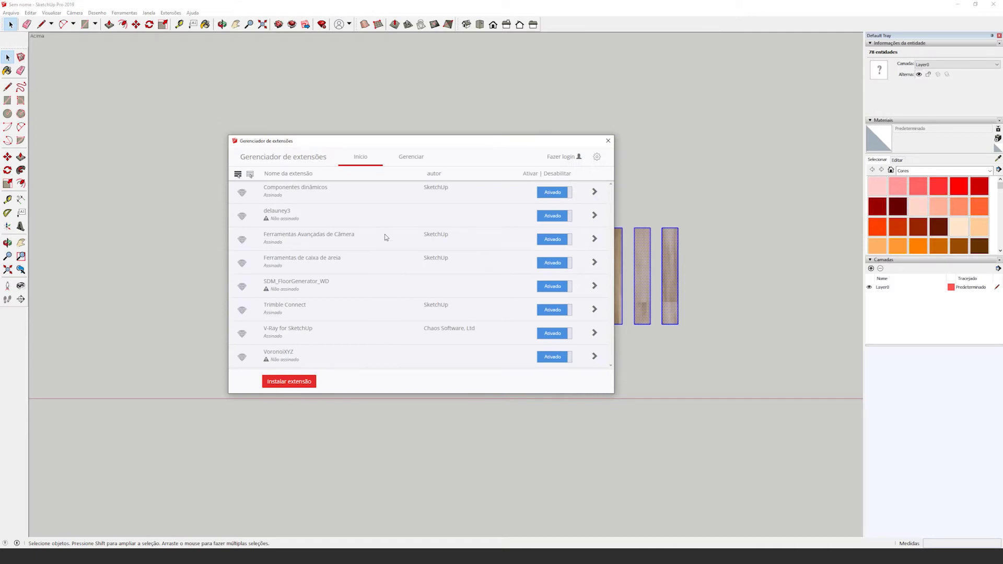
left_click(290, 382)
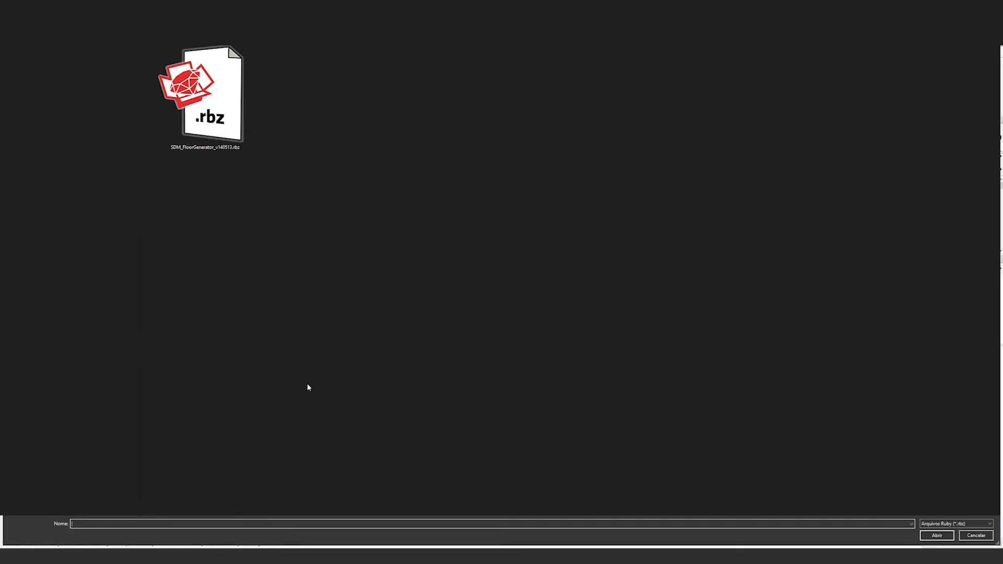
left_click(231, 132)
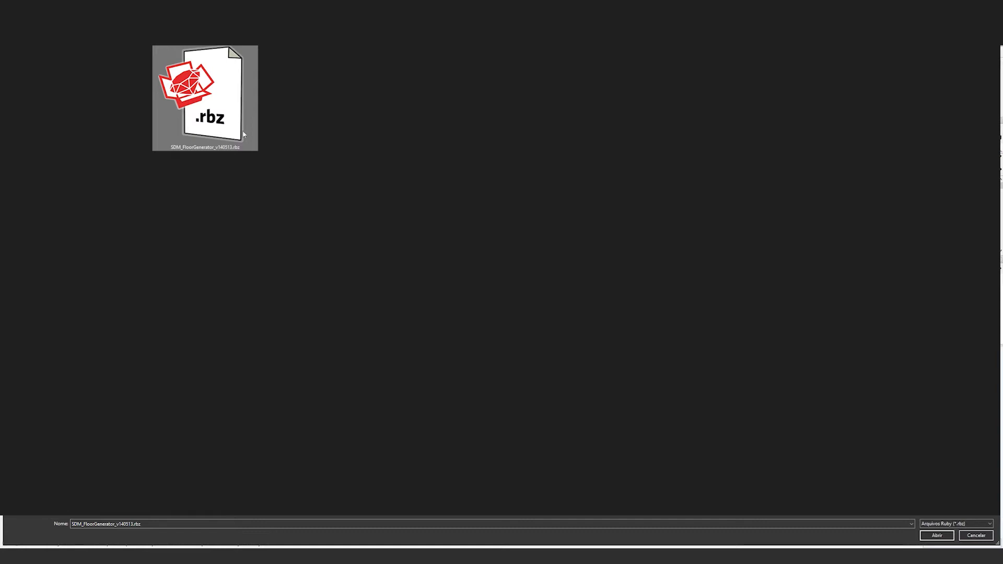
left_click(937, 535)
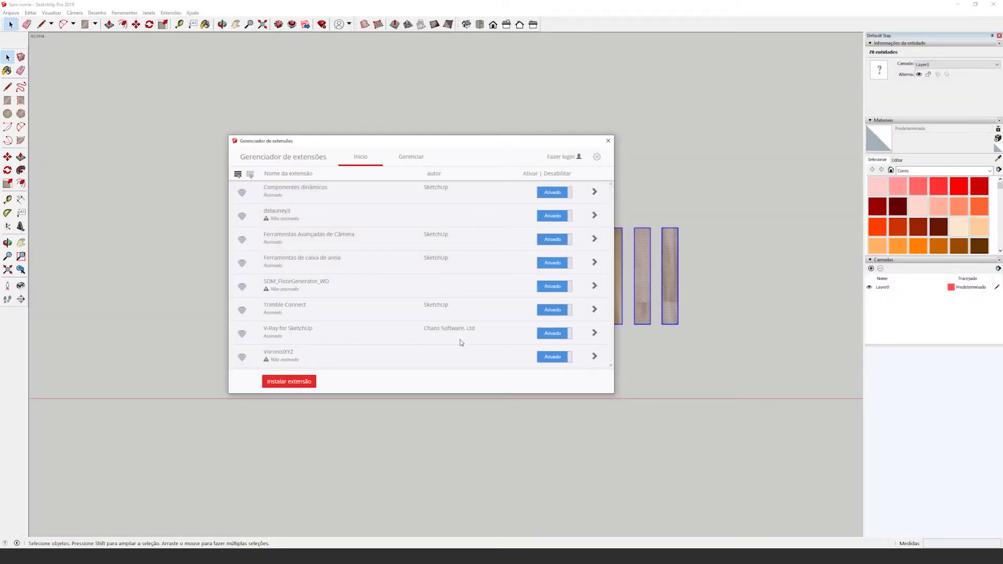
left_click(608, 141)
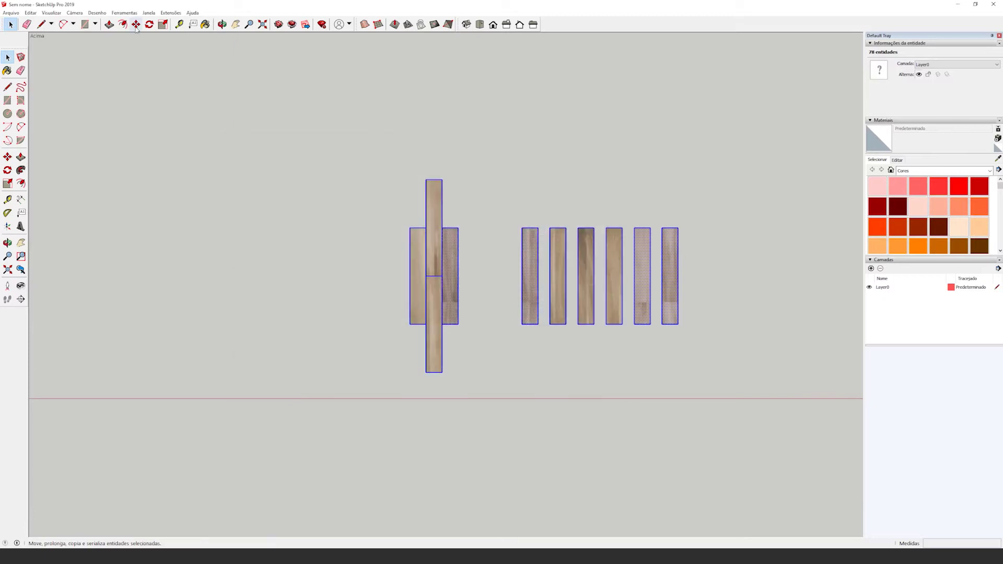
Display the FlrGen toolbar and dock it beside the existing toolbars
left_click(58, 13)
left_click(68, 22)
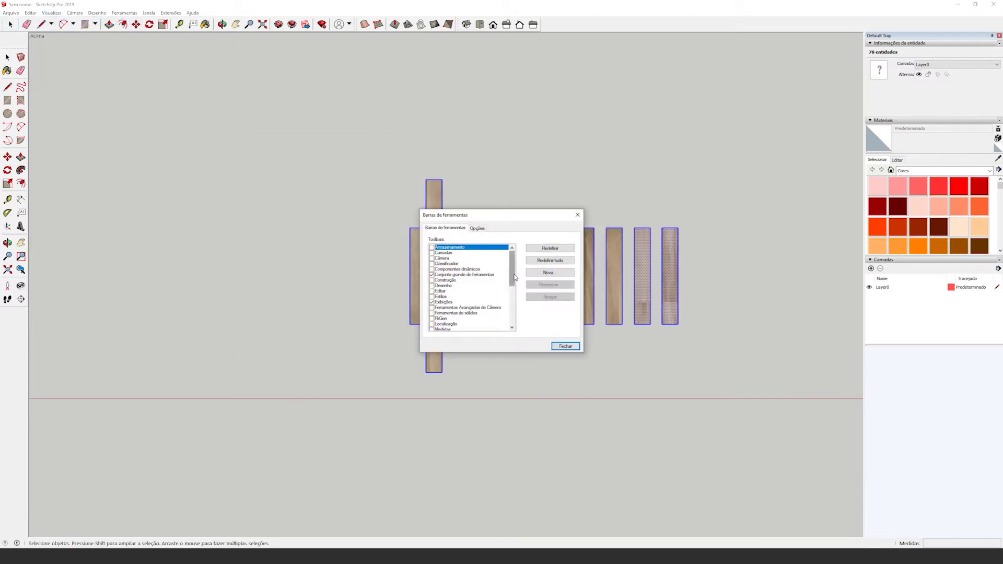
left_click(439, 319)
left_click(565, 347)
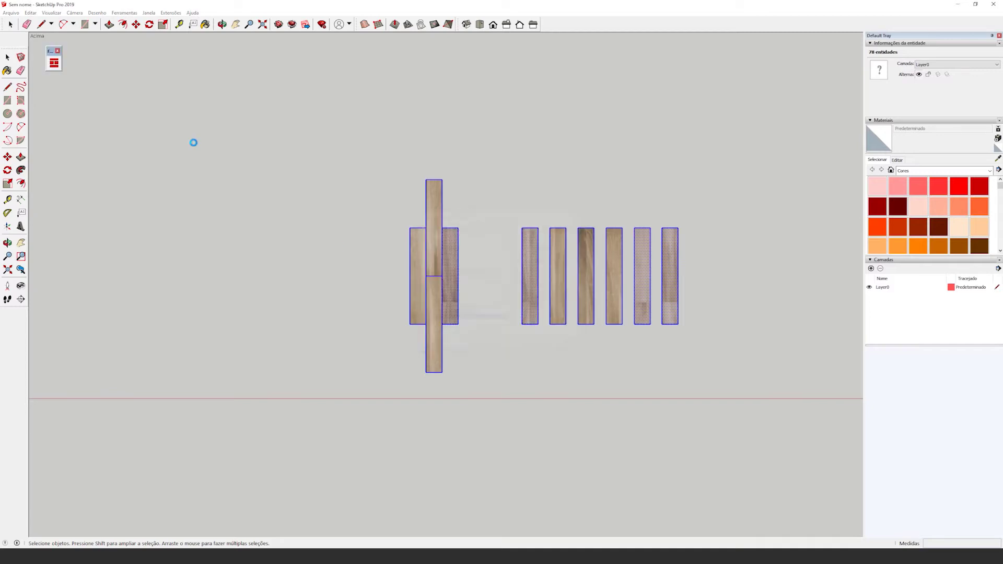
left_click_drag(57, 53, 543, 24)
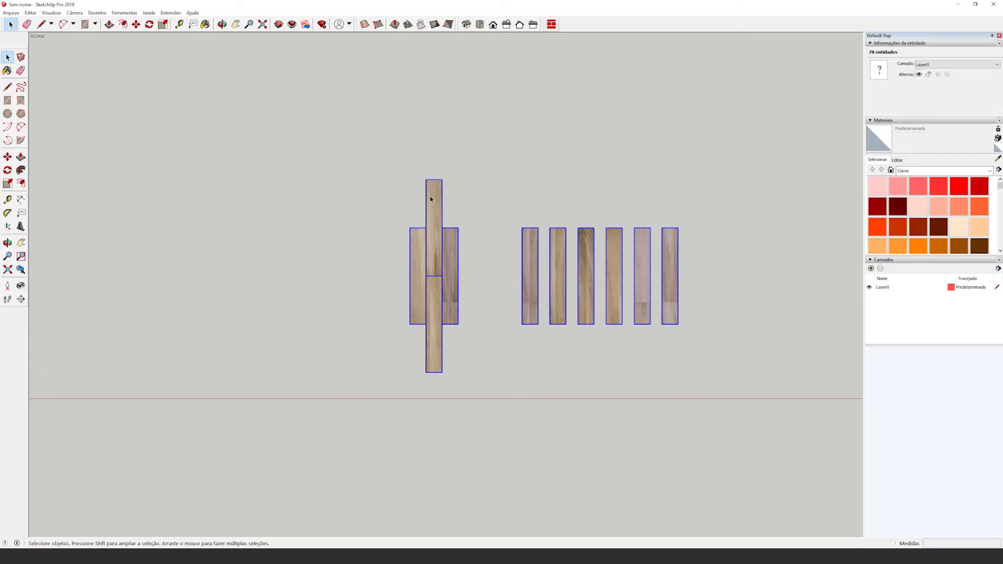
left_click(551, 24)
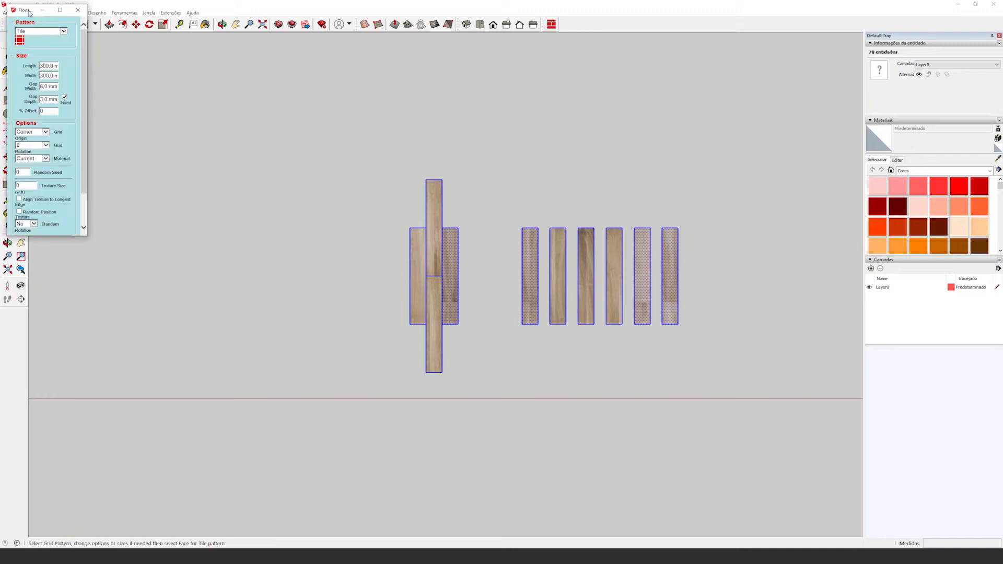
left_click_drag(28, 12, 180, 112)
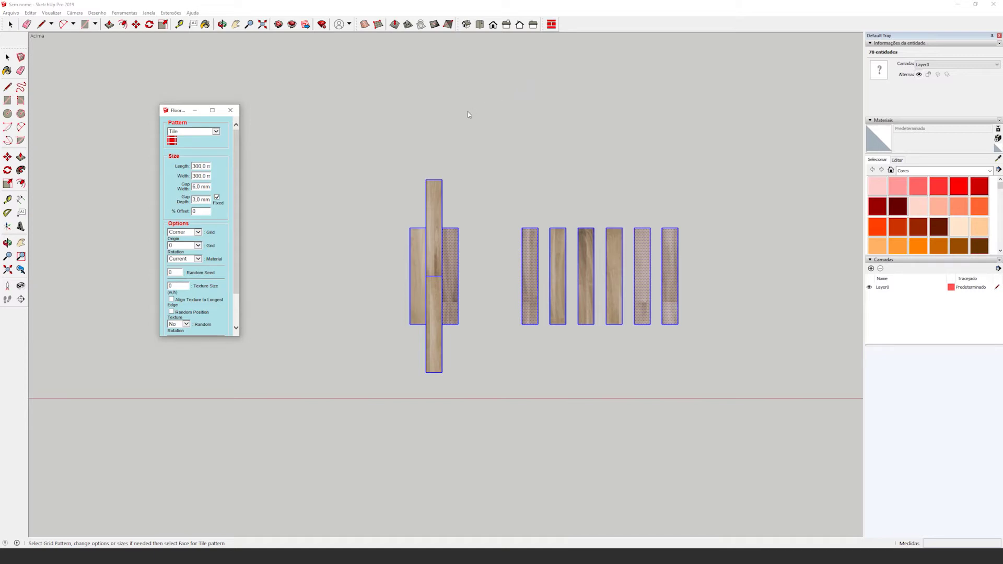
key("space")
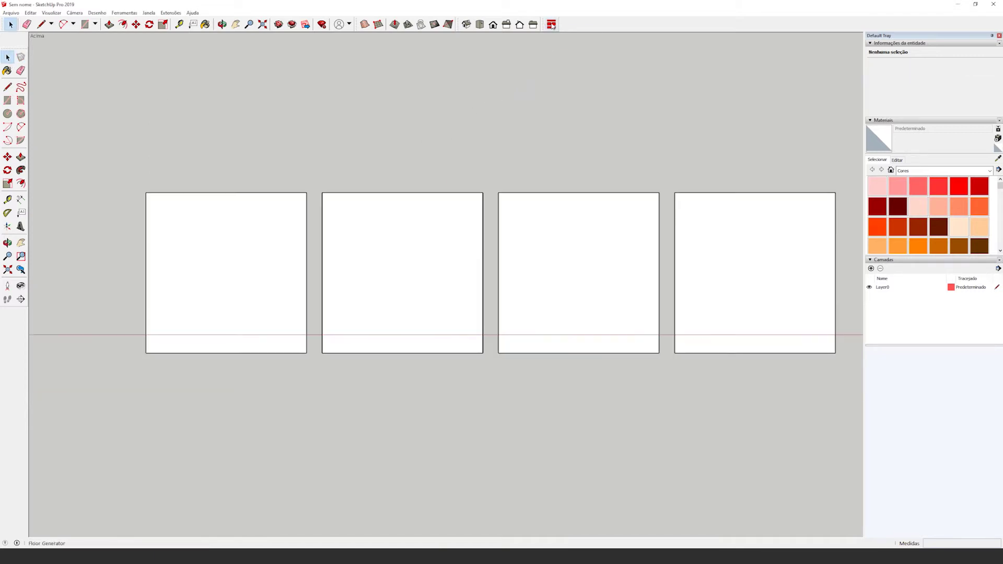
left_click(552, 24)
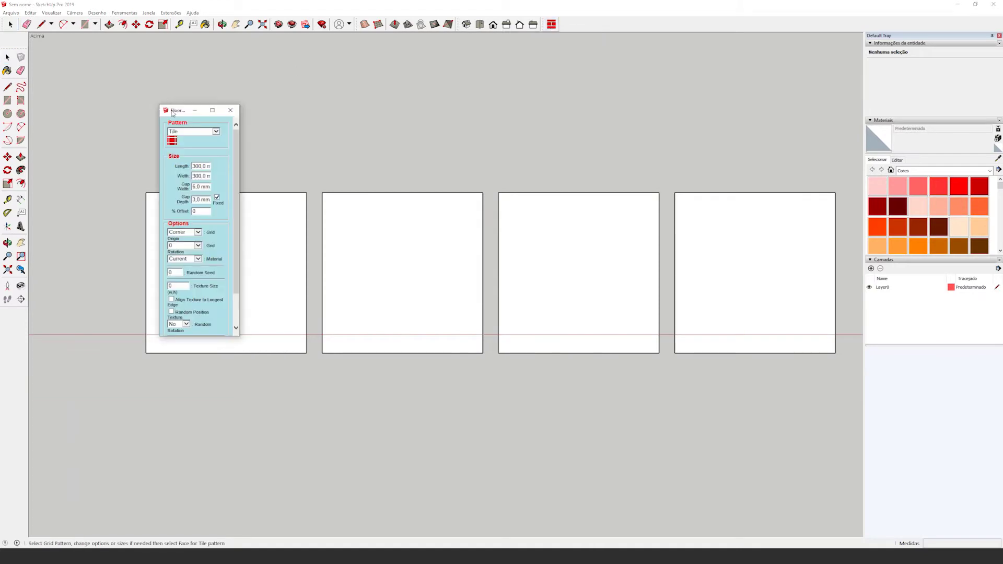
left_click_drag(173, 112, 61, 102)
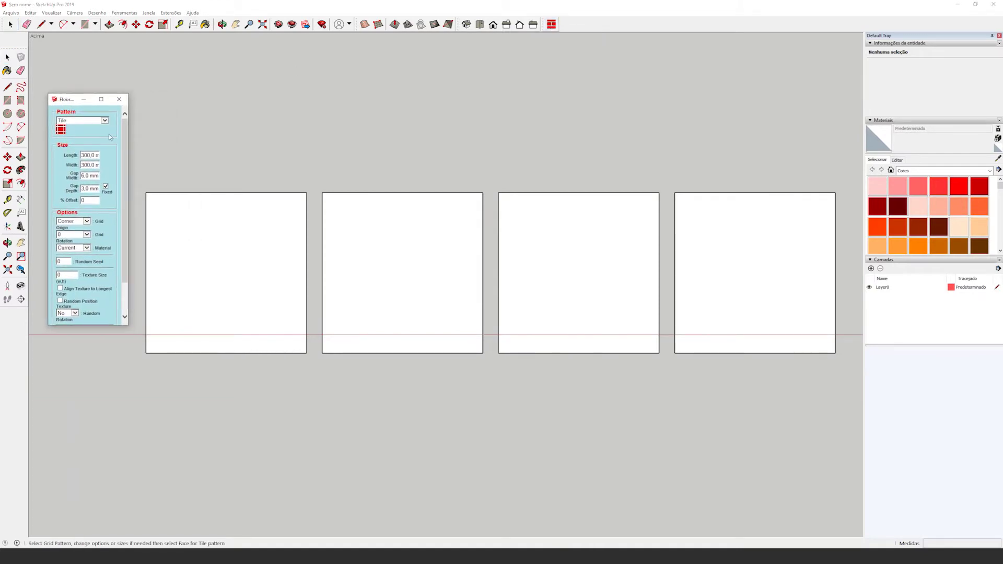
left_click(7, 57)
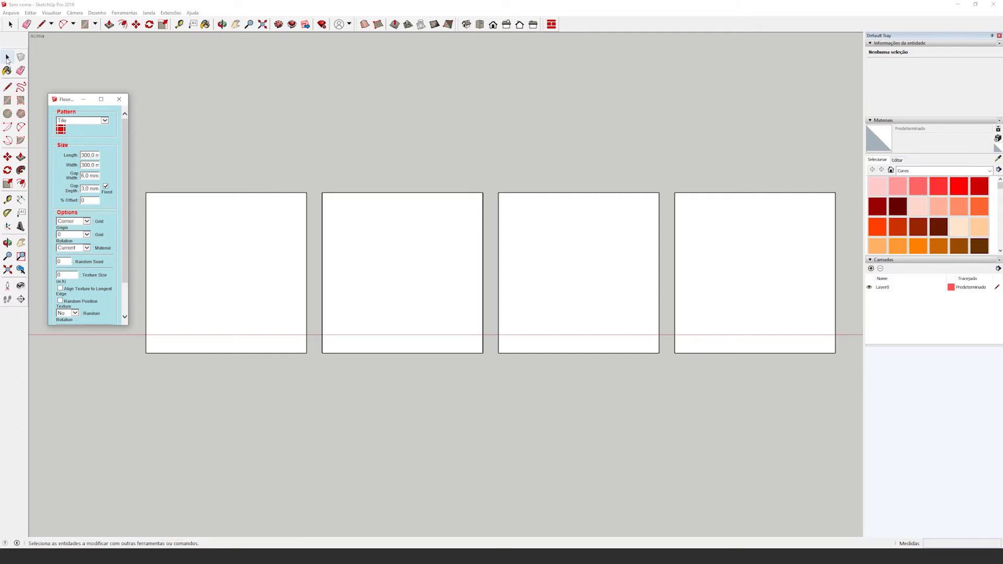
Select the first square face, launch FloorGenerator, and reset its pattern settings
left_click(263, 222)
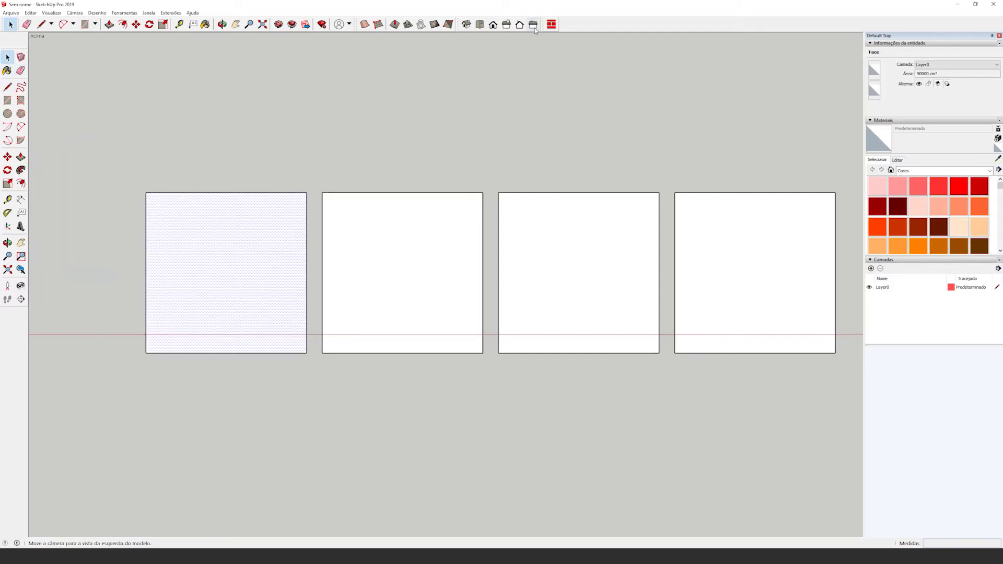
left_click(551, 24)
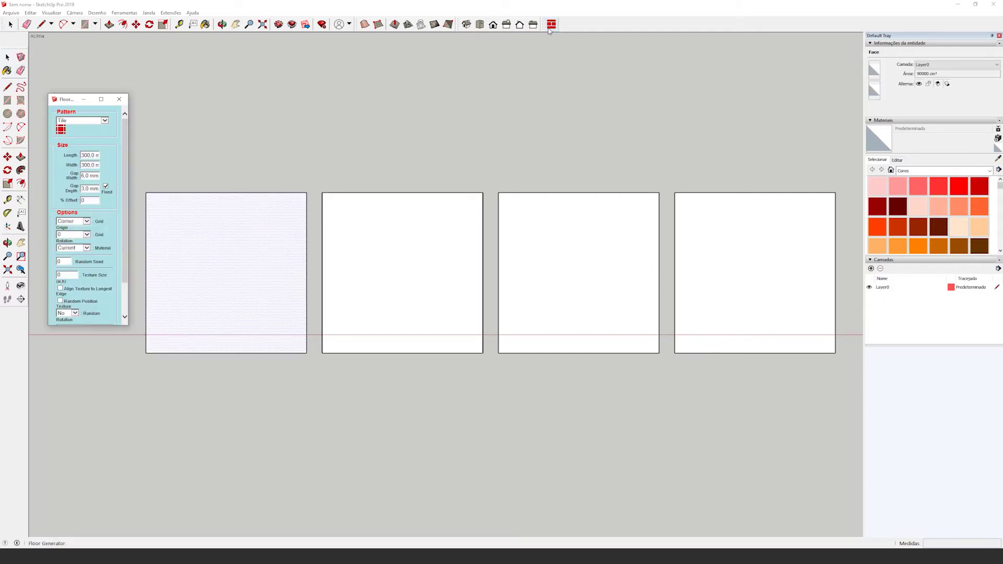
left_click_drag(67, 102, 475, 158)
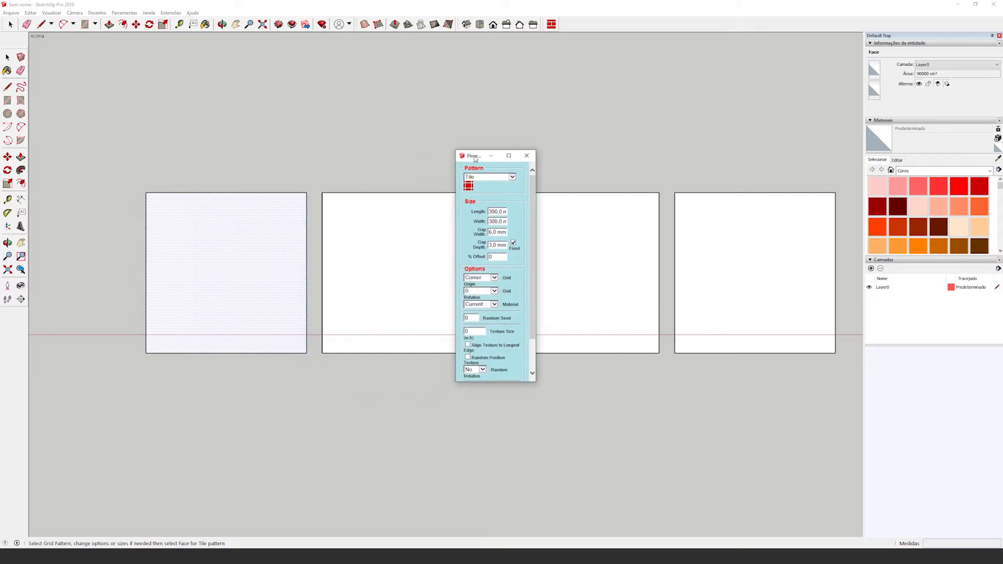
left_click(513, 177)
left_click(512, 177)
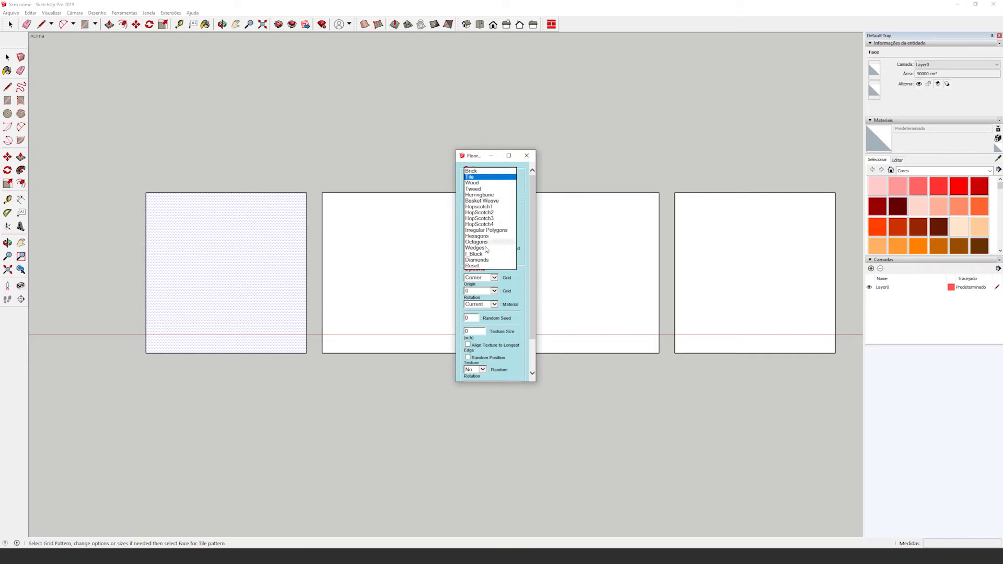
left_click(475, 266)
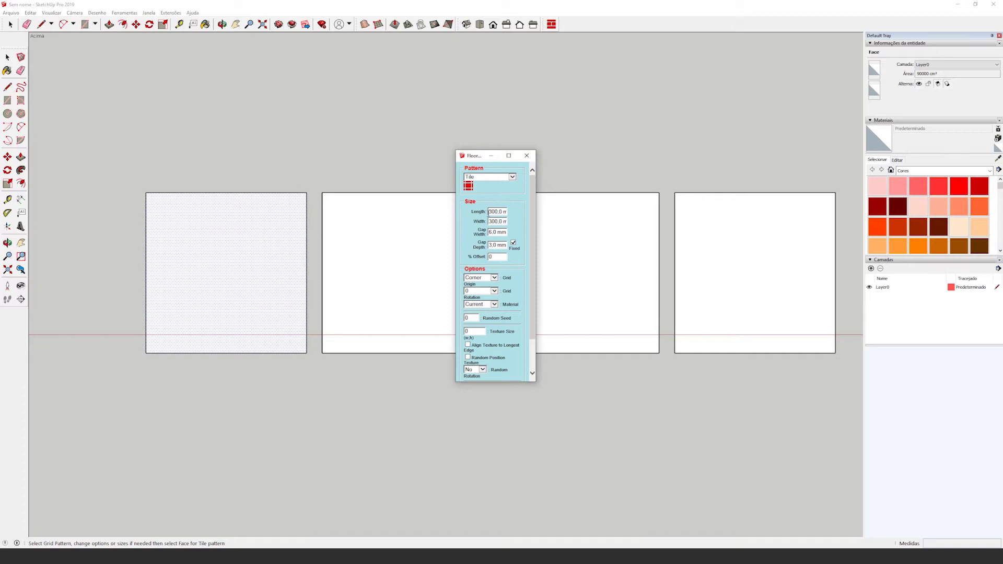
Set the Tile pattern's length and width to 600 mm and generate the tiles on the first square face
left_click_drag(490, 212, 522, 216)
double_click(494, 212)
type("600")
key("Tab")
type("600")
key("Tab")
left_click(498, 222)
key("Tab")
left_click(224, 267)
Examine the generated tiles and the gaps between them from close up and at several angles
scroll(143, 308, "up", 3)
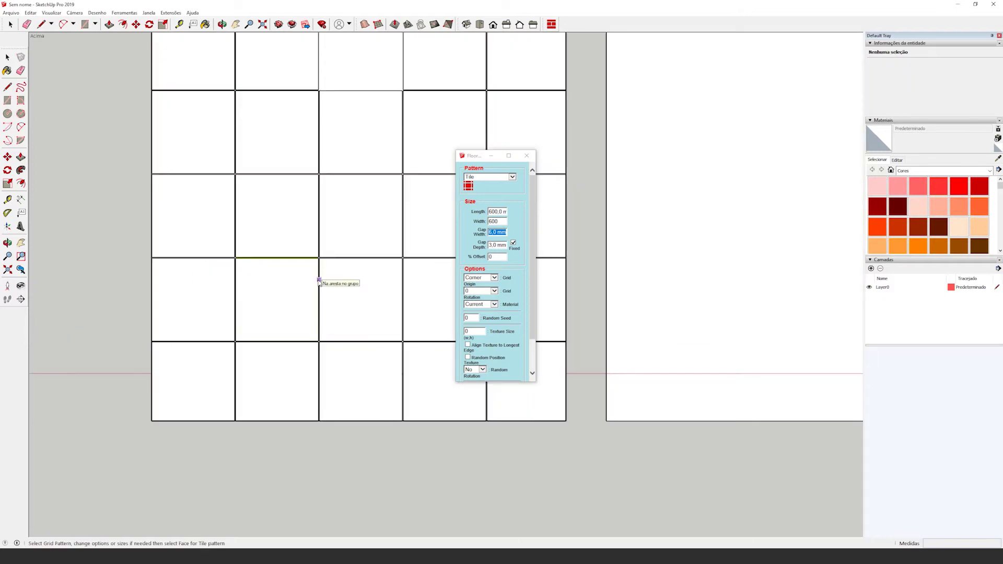
scroll(313, 314, "down", 4)
middle_click_drag(312, 331, 420, 221)
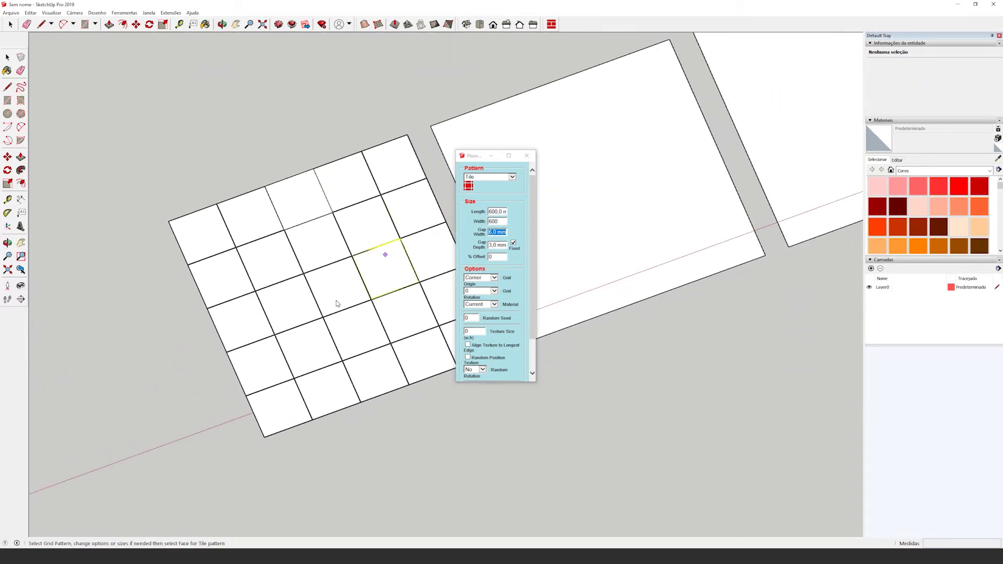
scroll(284, 411, "up", 3)
middle_click_drag(284, 412, 282, 340)
middle_click_drag(325, 412, 195, 372)
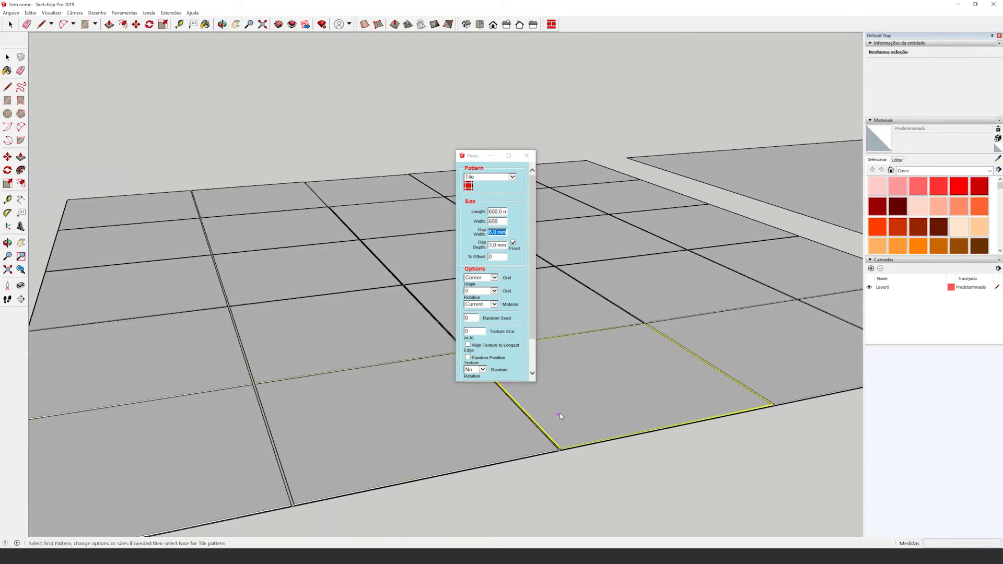
scroll(560, 415, "down", 3)
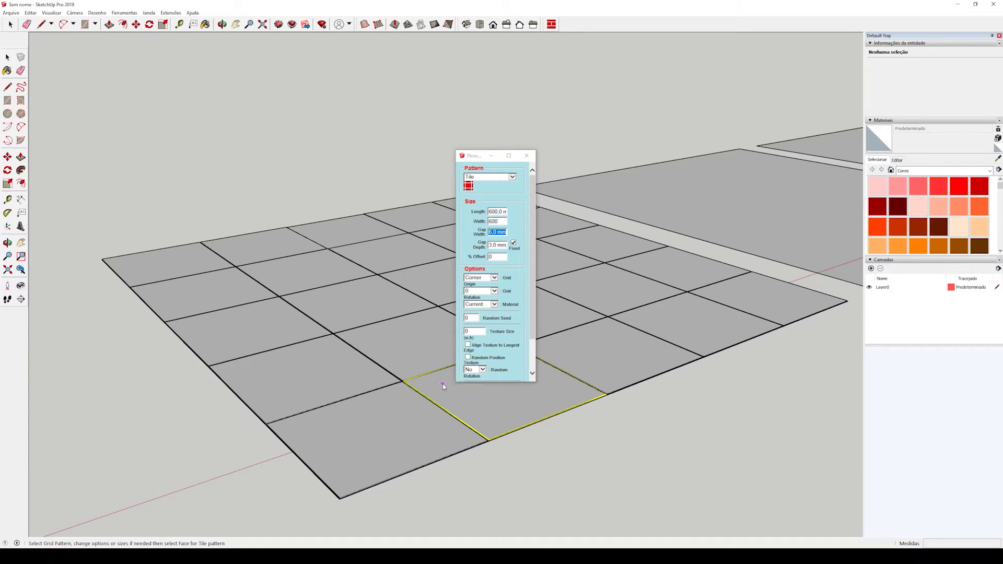
middle_click_drag(442, 385, 452, 273)
Turn off the Fixed gap depth option, generate tiles on the second square face, and inspect the joints
left_click(514, 243)
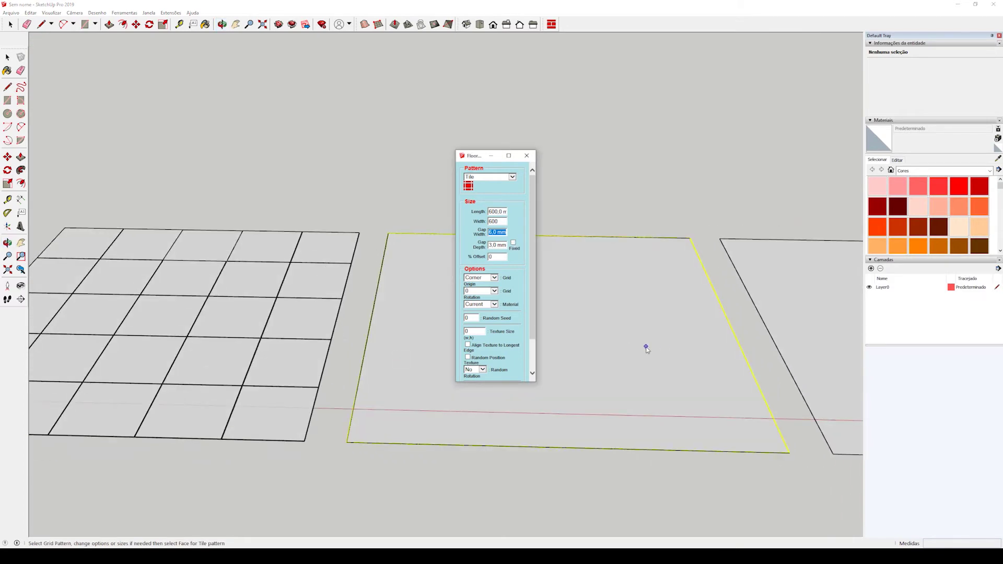
left_click(645, 349)
scroll(646, 360, "up", 4)
middle_click_drag(646, 384, 557, 334)
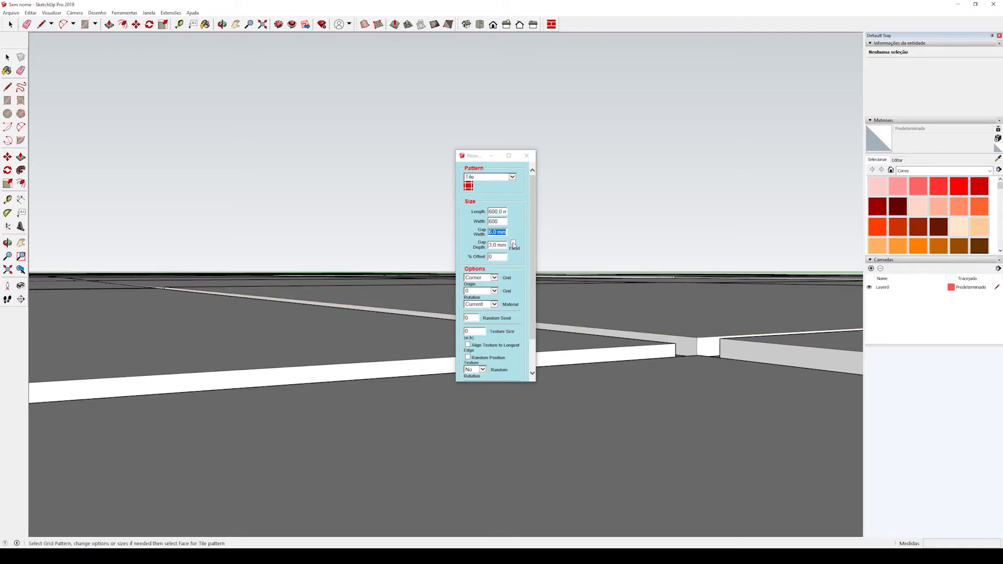
Turn the Fixed gap depth option back on and generate tiles with a 50% offset on the third square face
left_click(673, 337)
middle_click_drag(674, 336, 468, 457)
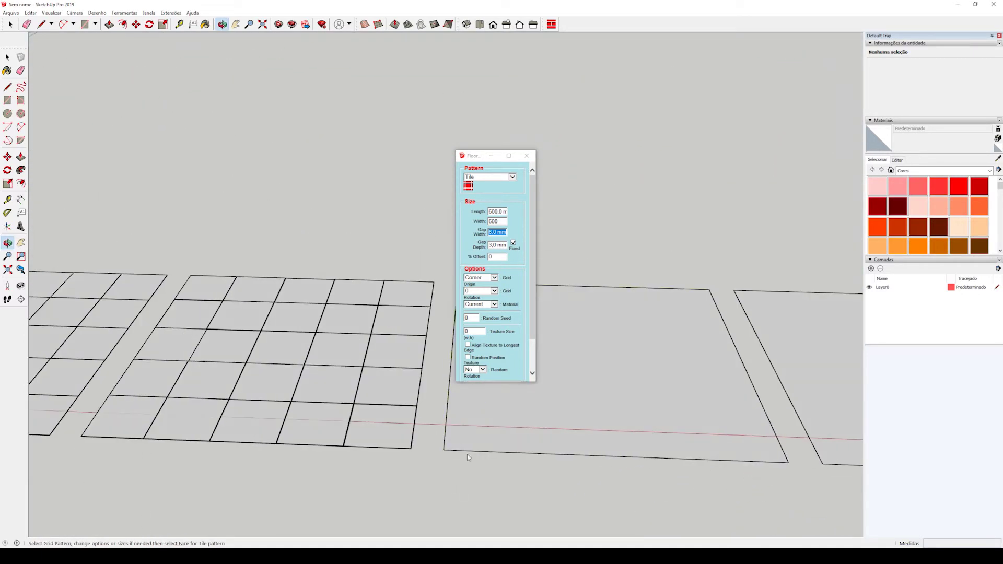
double_click(488, 256)
type("50")
left_click_drag(477, 156, 365, 185)
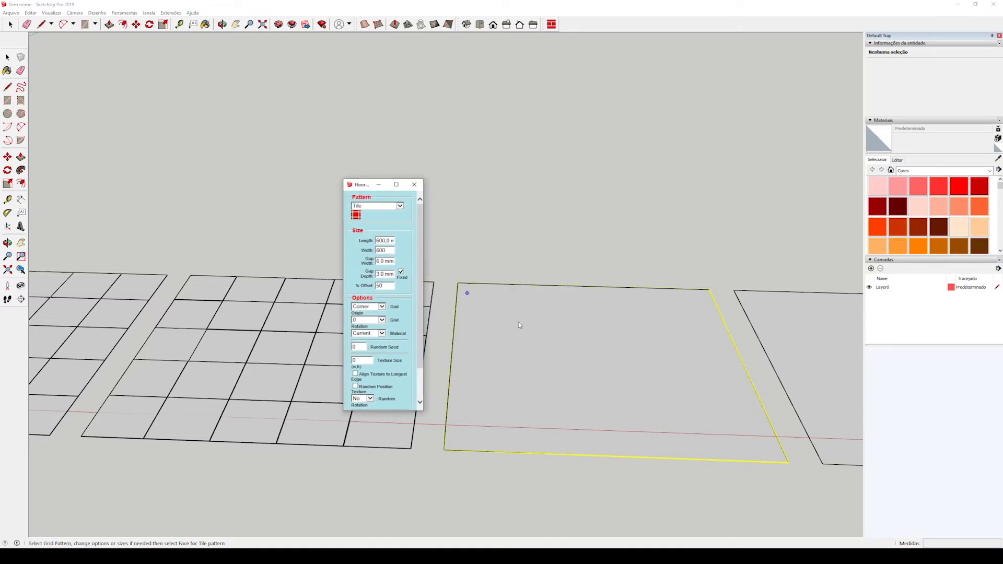
left_click(633, 342)
middle_click_drag(643, 340, 544, 312)
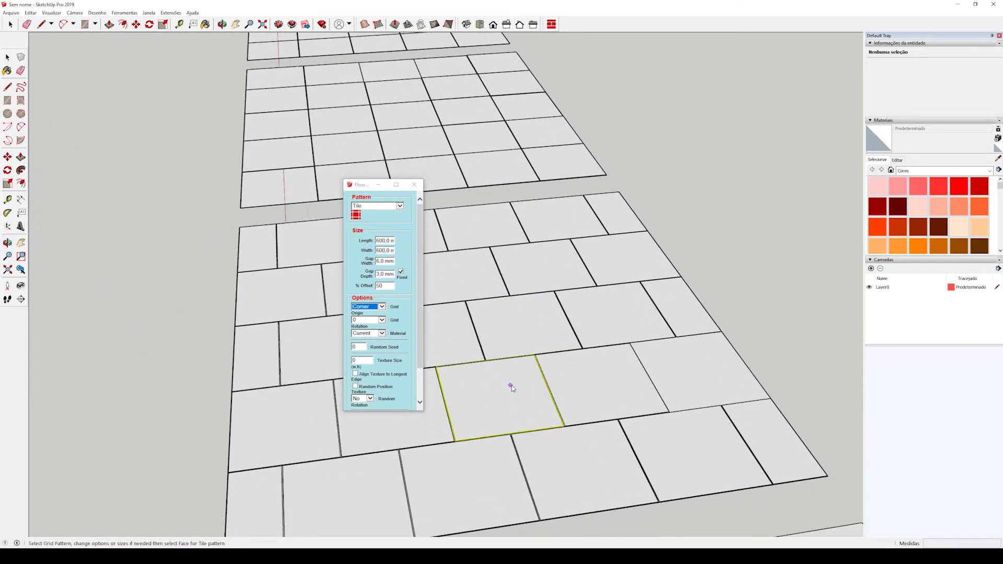
middle_click_drag(522, 383, 433, 334)
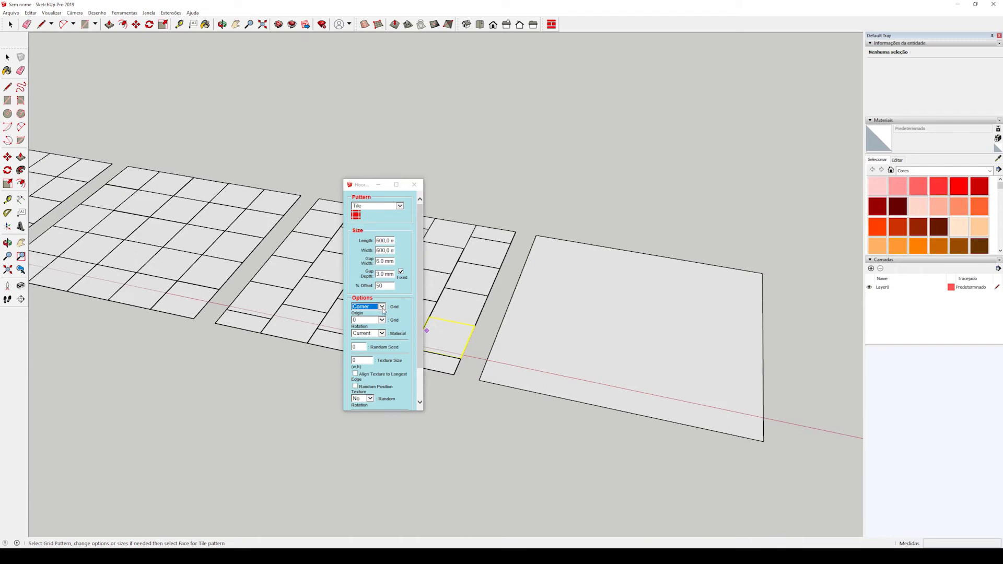
Set the grid origin to Center and the offset to 0, and generate tiles on the fourth square face
left_click(382, 308)
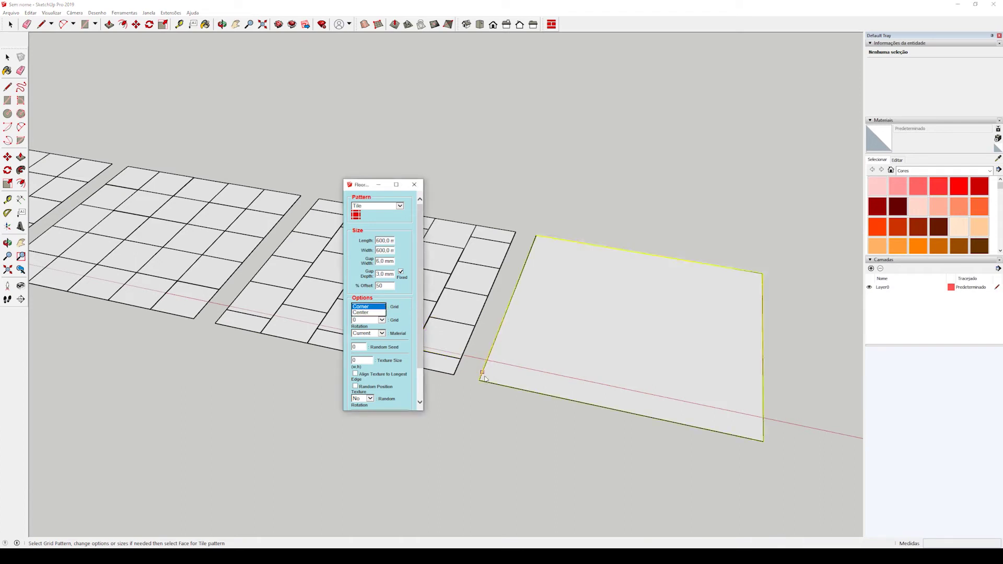
left_click(372, 312)
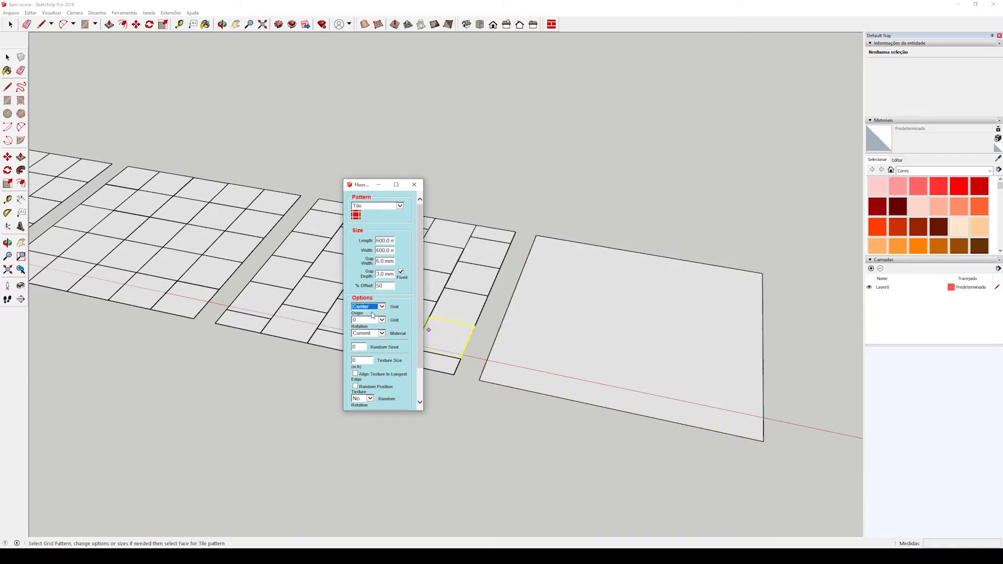
double_click(390, 286)
type("0")
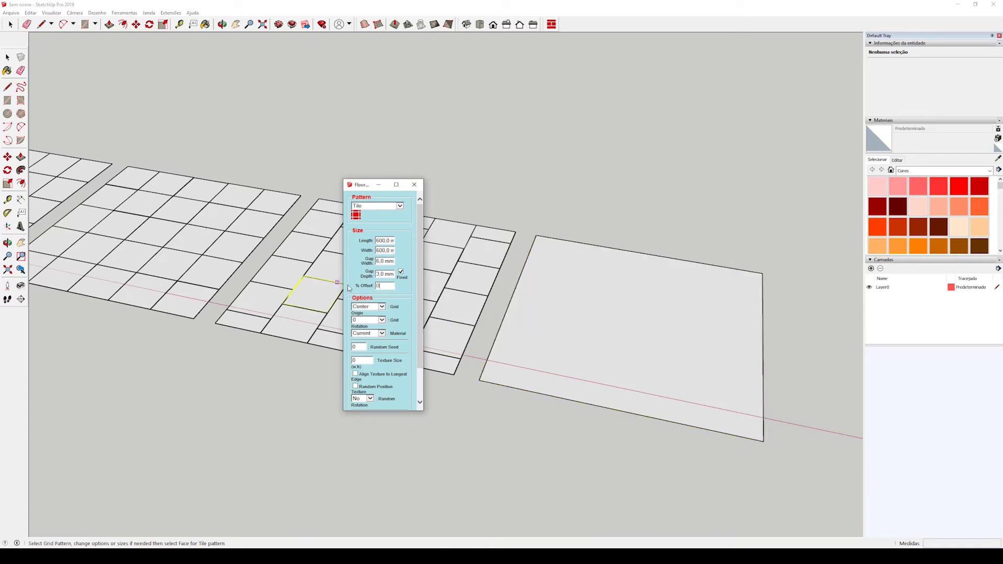
key("Tab")
left_click(536, 361)
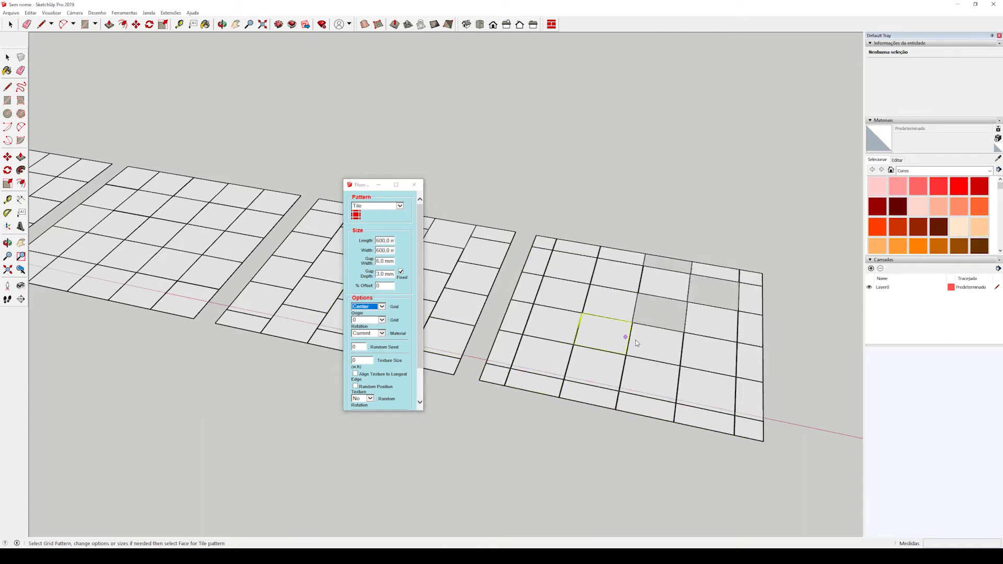
scroll(653, 345, "up", 2)
middle_click_drag(678, 347, 772, 396)
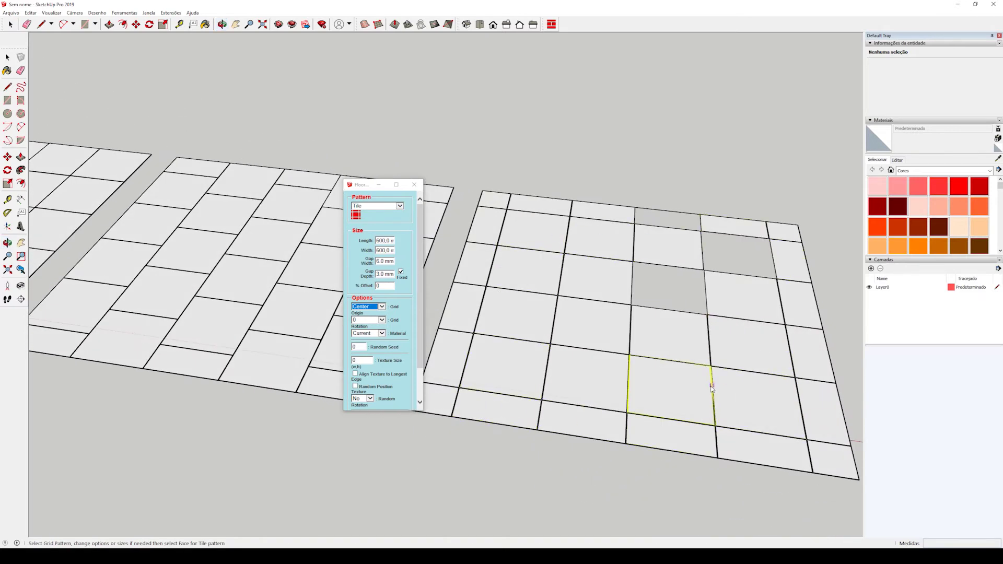
Set the grid origin to Corner and the grid rotation to 45, and generate tiles on the first square face
left_click(382, 307)
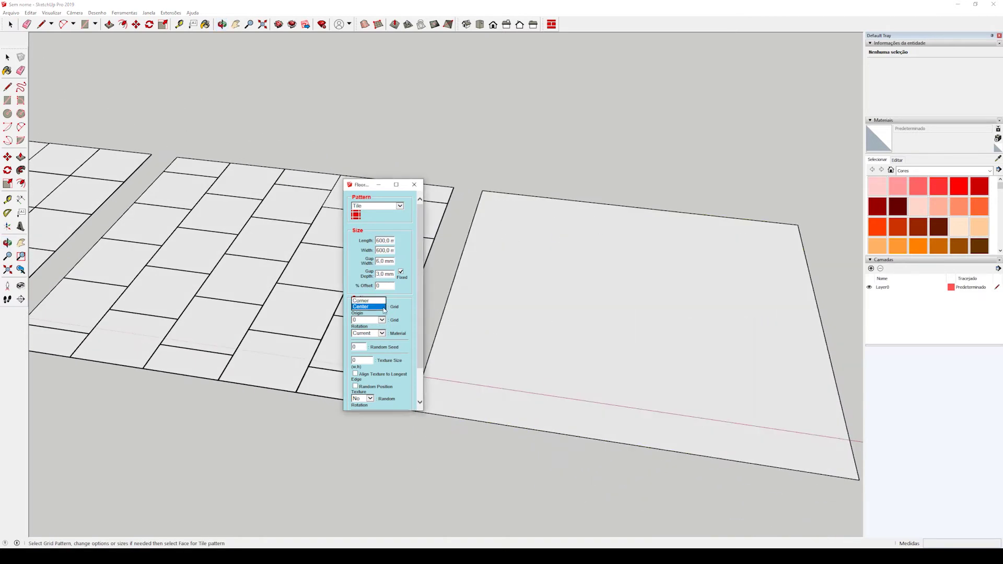
left_click(362, 301)
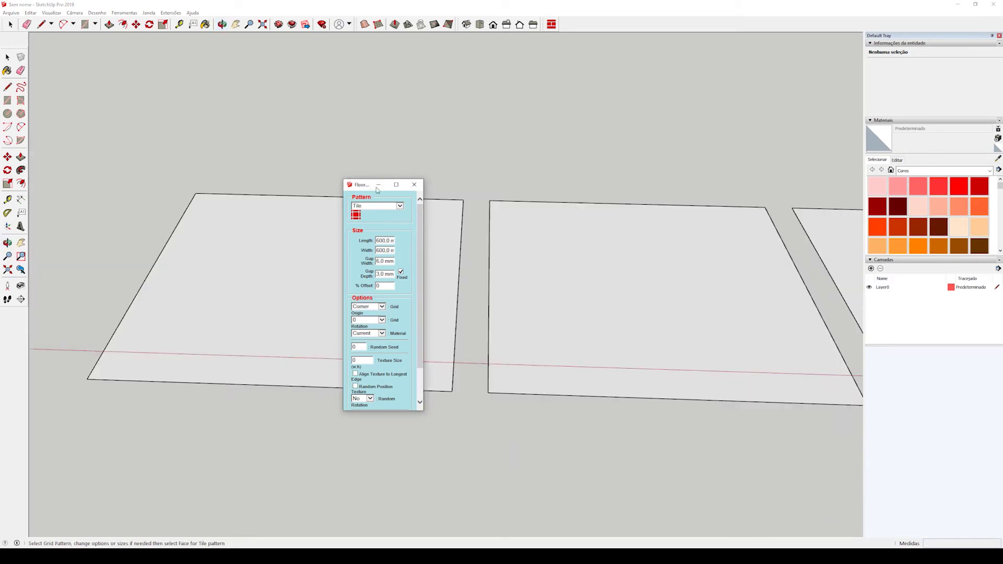
left_click_drag(366, 185, 528, 164)
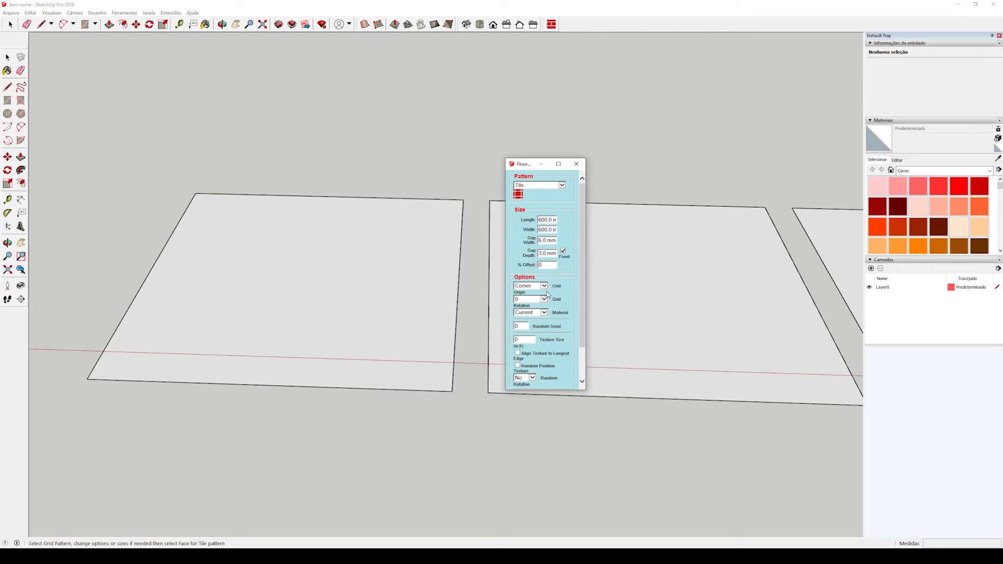
left_click(544, 299)
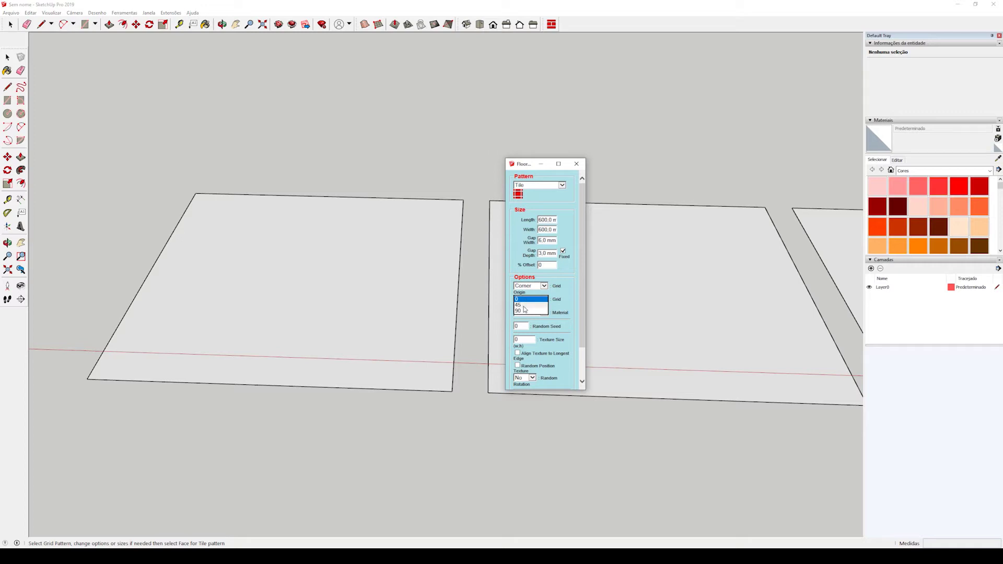
left_click(523, 304)
left_click(312, 301)
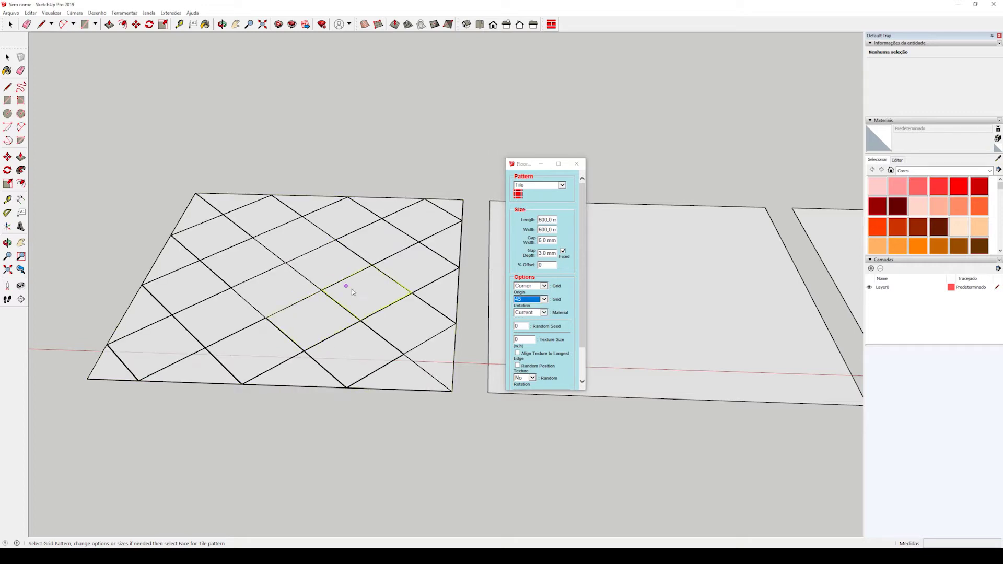
Set the grid rotation to 90 and generate tiles on the square face beside the diagonally tiled one
left_click(544, 299)
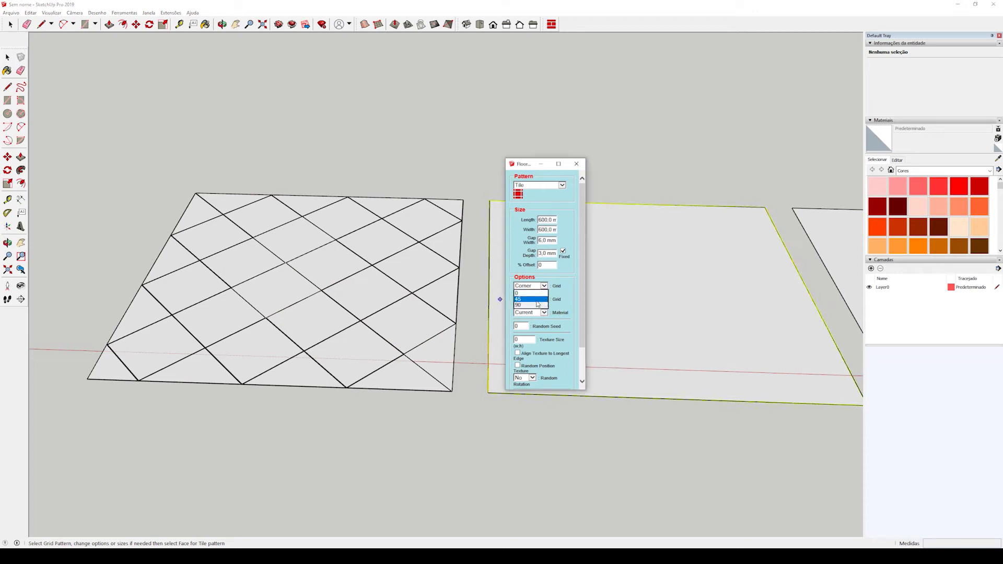
left_click(522, 305)
left_click(667, 311)
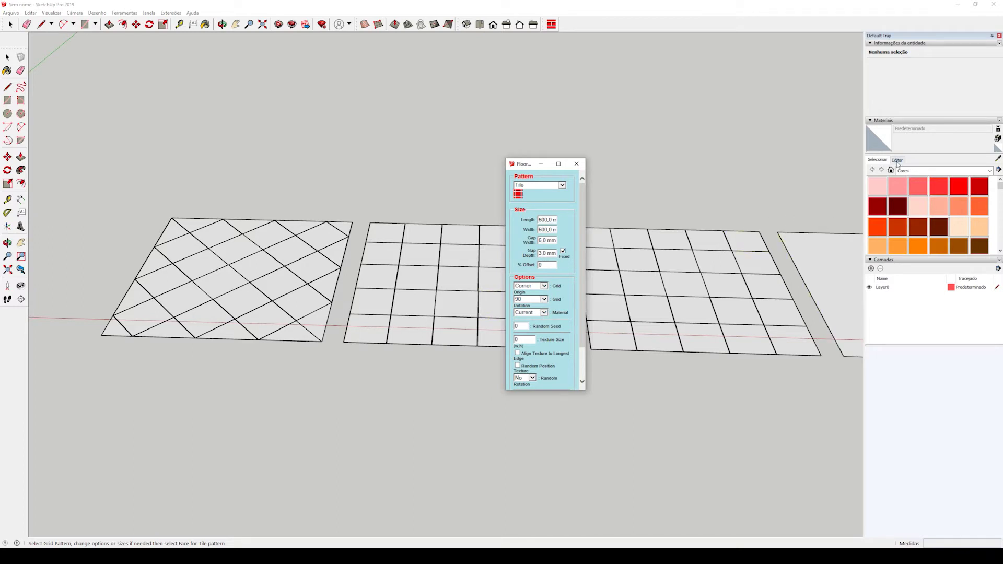
Pick the colour Cor A01 and generate tiles on the next blank square face using the Current material option
left_click(882, 187)
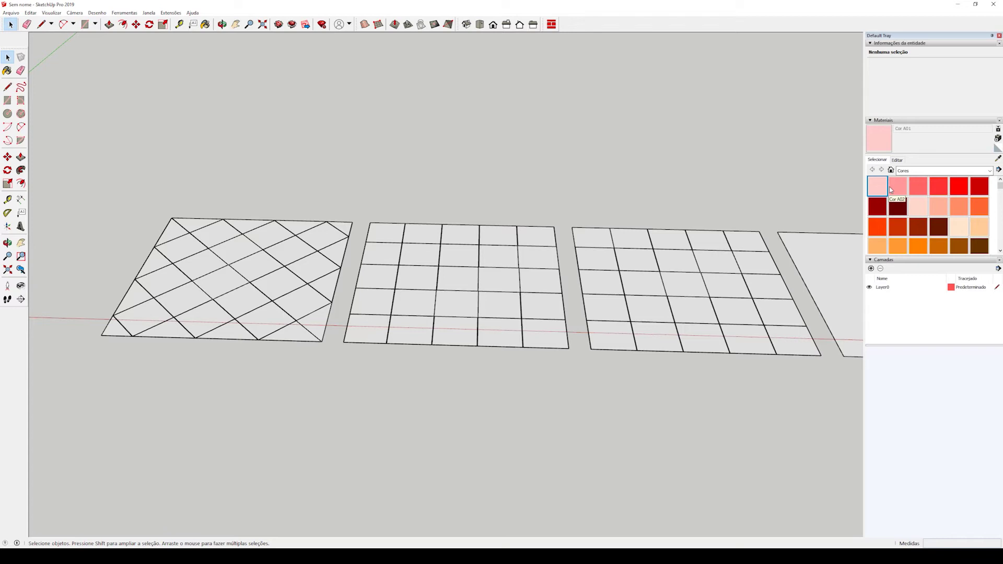
left_click(881, 187)
mouse_move(762, 204)
middle_mouse_down("shift")
mouse_move(694, 197)
mouse_move(580, 207)
middle_mouse_up("shift")
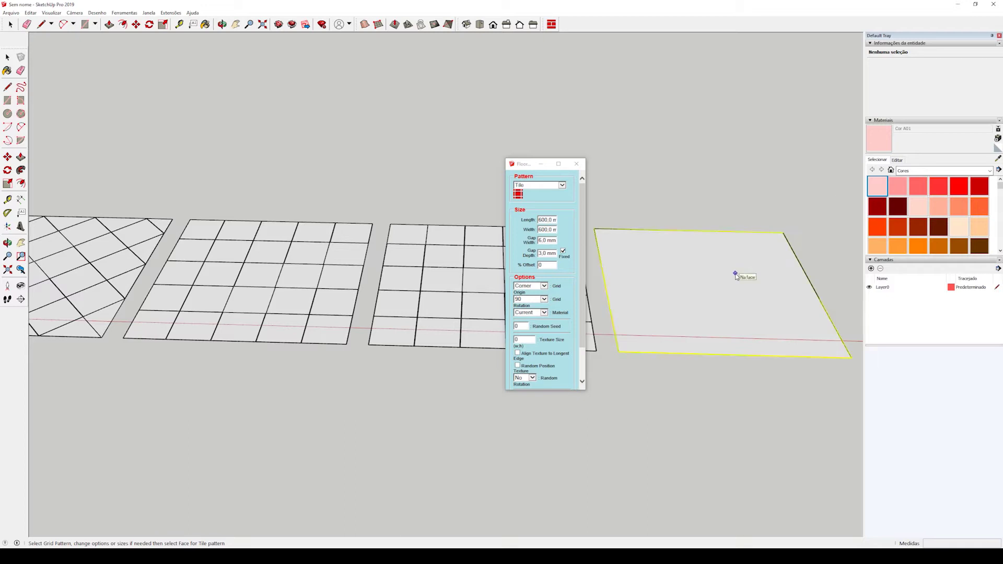
left_click(707, 287)
middle_click_drag(676, 283, 642, 230)
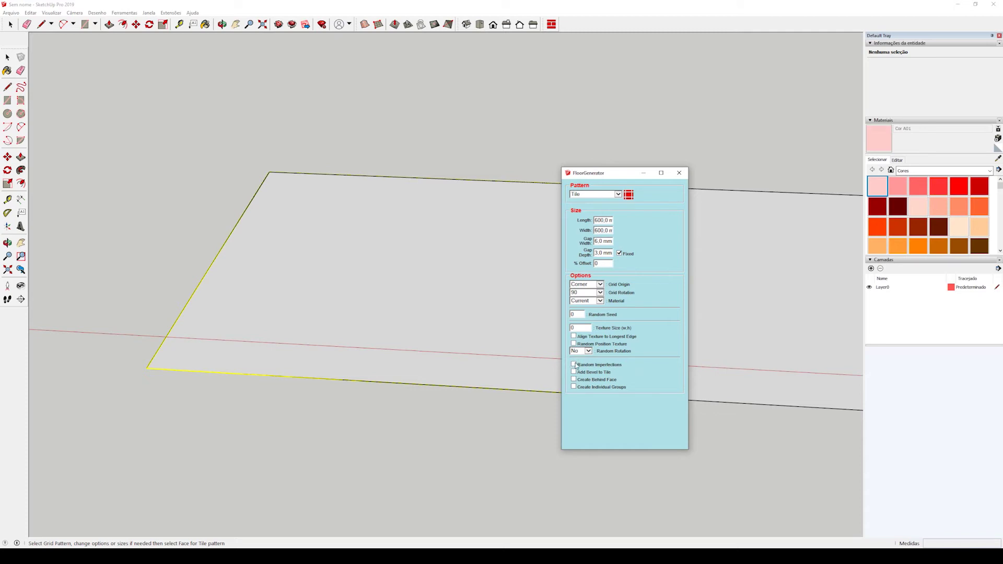
Turn on Random Imperfections with a 6 mm maximum, generate tiles on a blank square face, and inspect the tiles' height differences
left_click(574, 365)
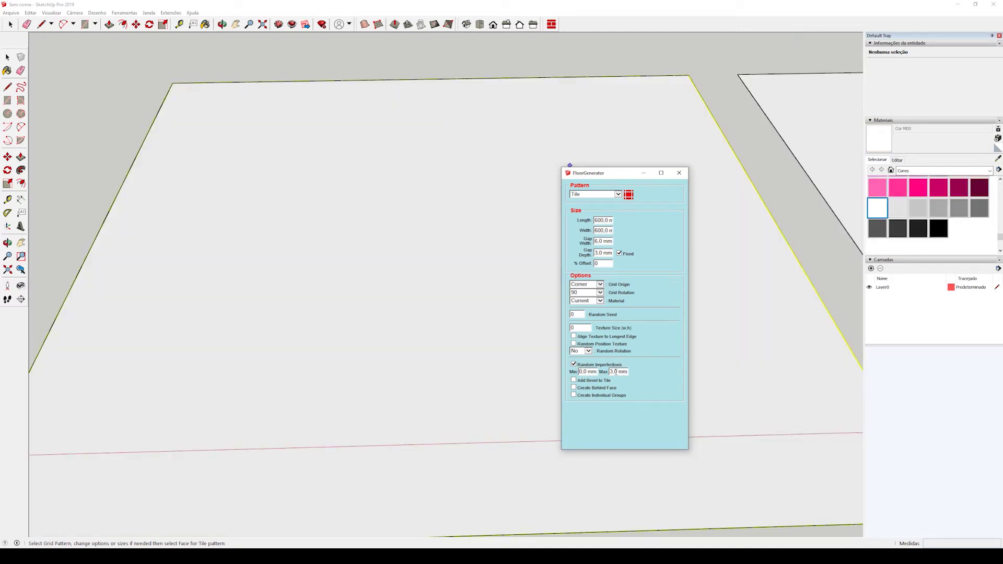
double_click(613, 371)
type("6")
left_click(413, 322)
scroll(347, 263, "up", 10)
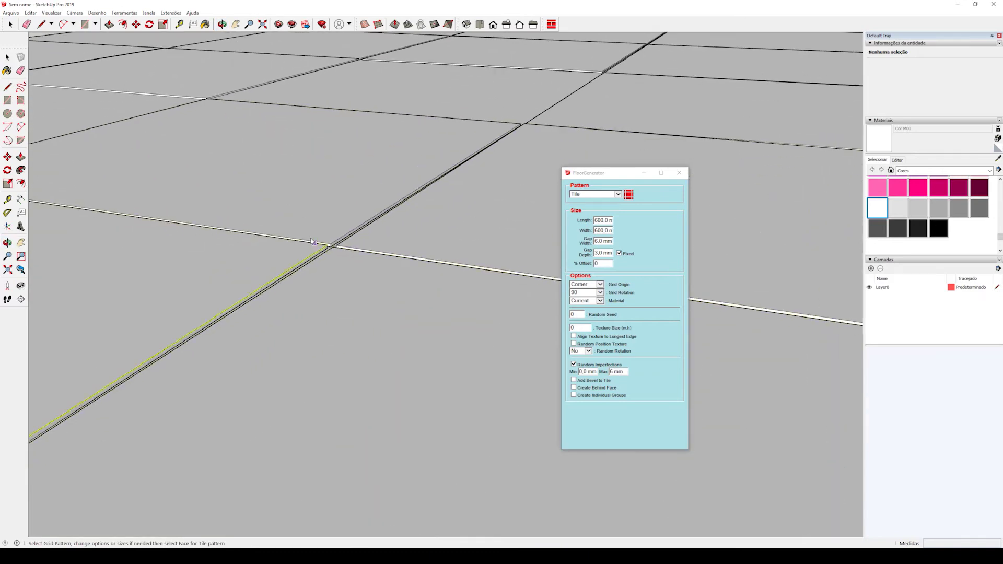
middle_click_drag(348, 264, 342, 215)
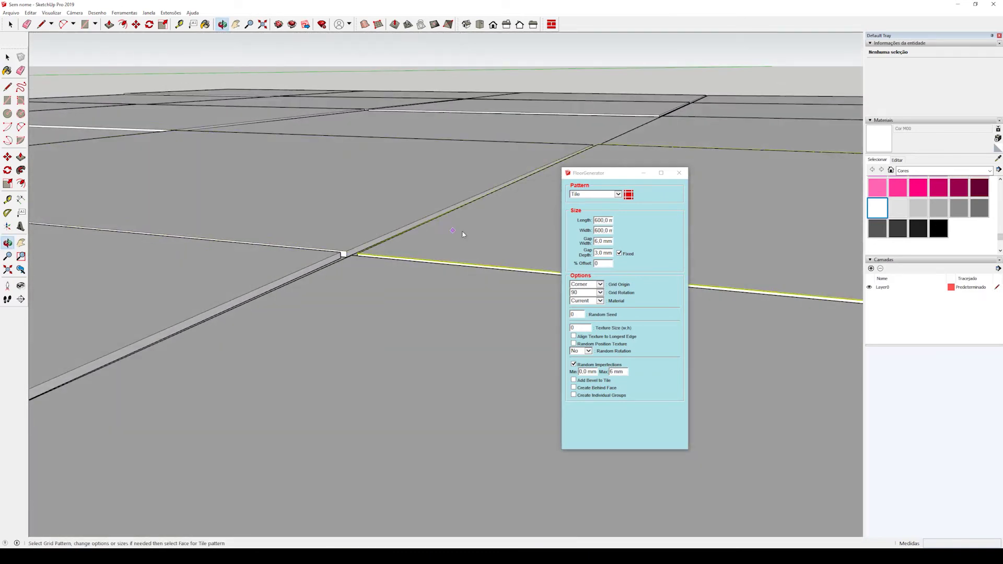
middle_click_drag(443, 249, 311, 278)
scroll(312, 277, "down", 2)
middle_click_drag(411, 233, 264, 284)
scroll(340, 274, "down", 1)
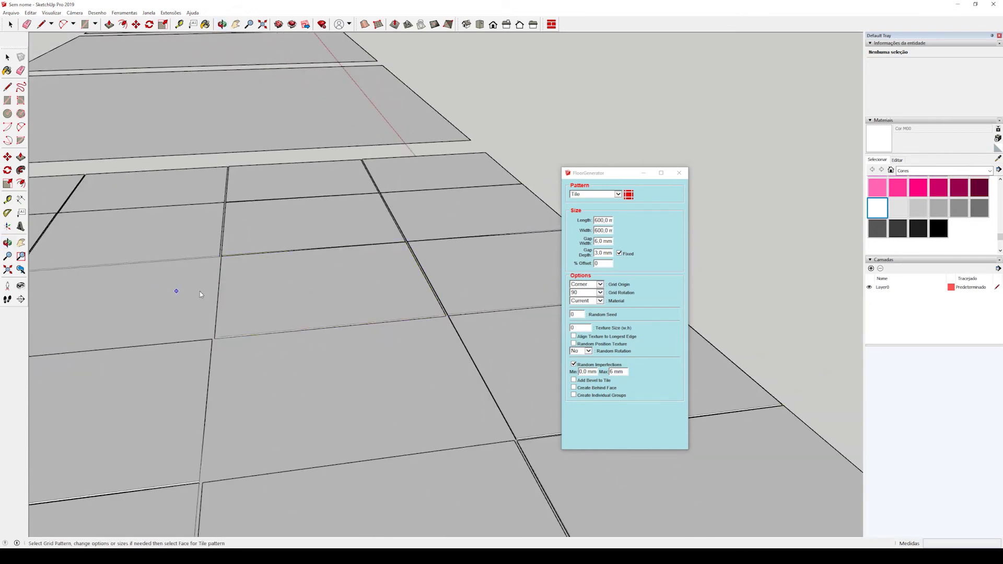
middle_click_drag(408, 298, 291, 331)
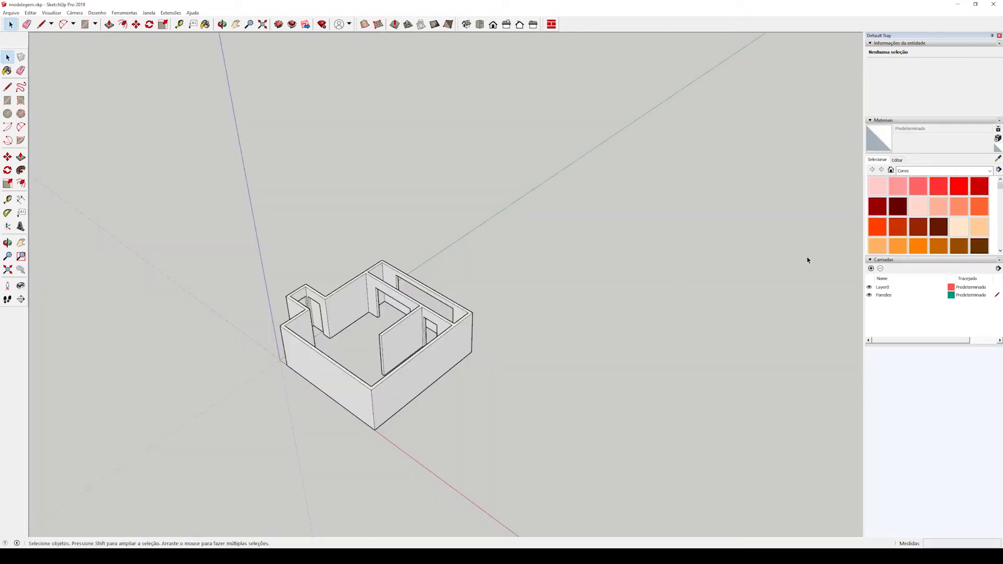
Add a layer named Piso to the apartment model and make it the current layer
left_click(871, 268)
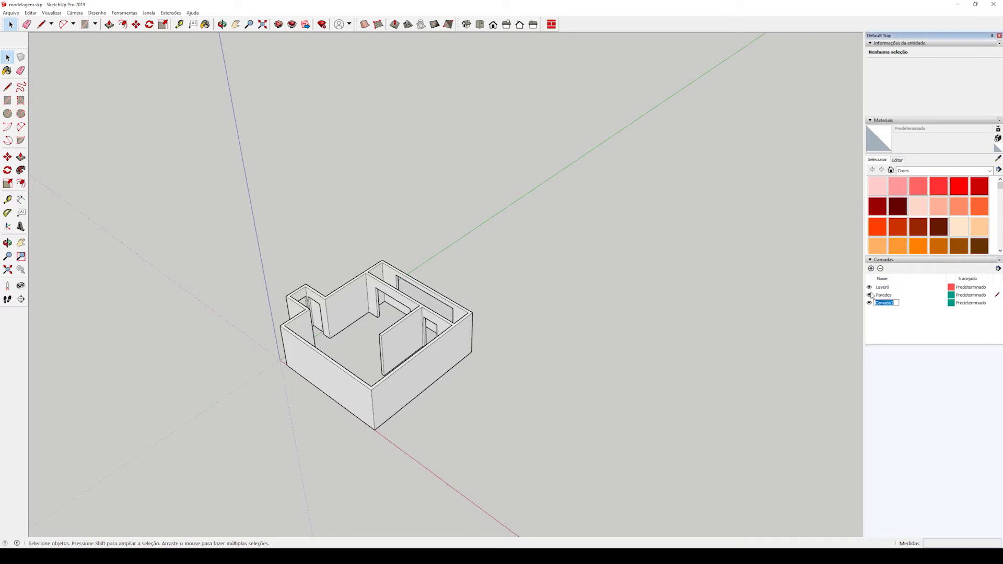
type("Piso")
key("Return")
left_click(998, 303)
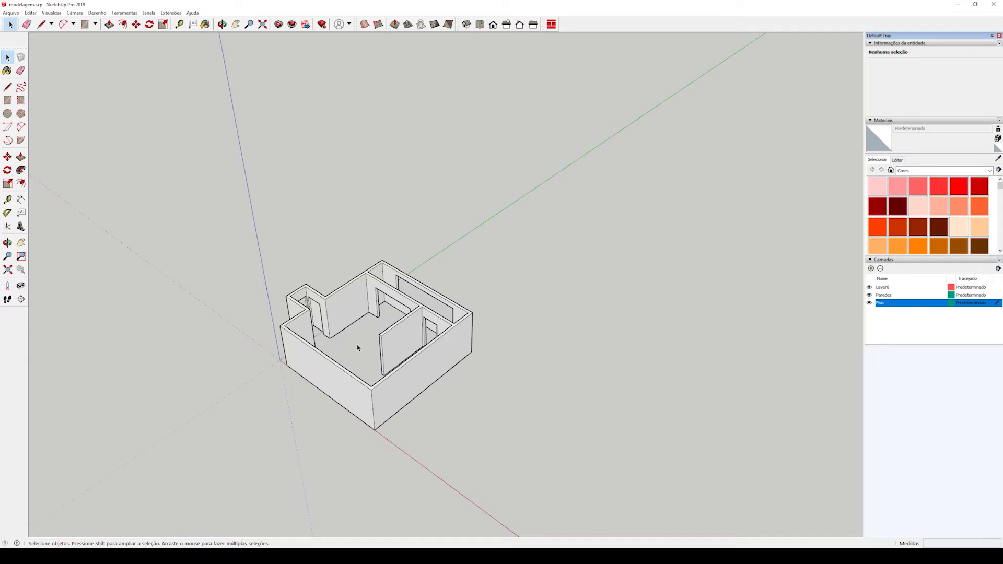
key("Up")
Show the apartment walls from the top view in parallel projection
left_click(74, 12)
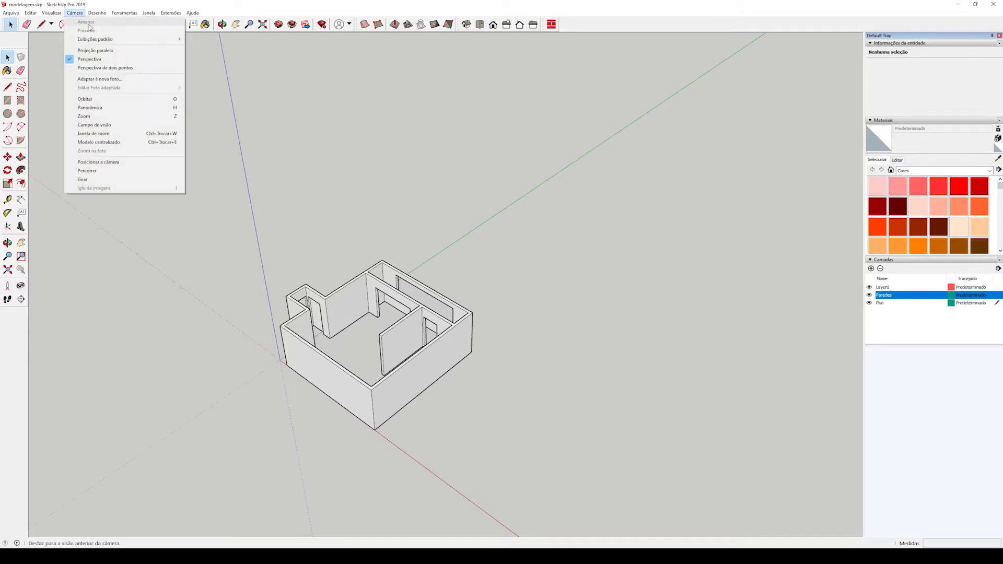
mouse_move(103, 42)
left_click(204, 46)
left_click(75, 13)
left_click(96, 50)
scroll(350, 316, "up", 5)
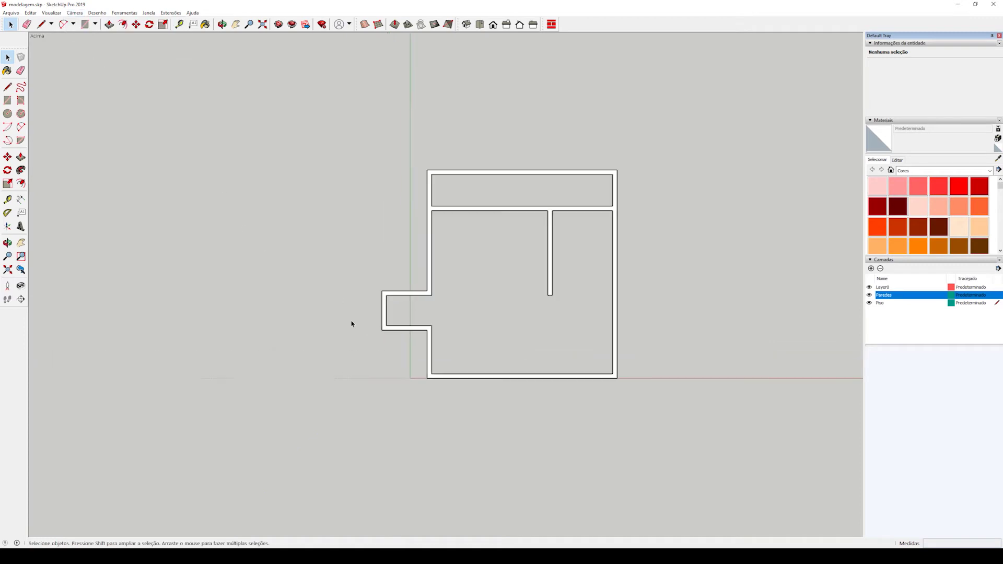
middle_click_drag(552, 337, 437, 388, "shift")
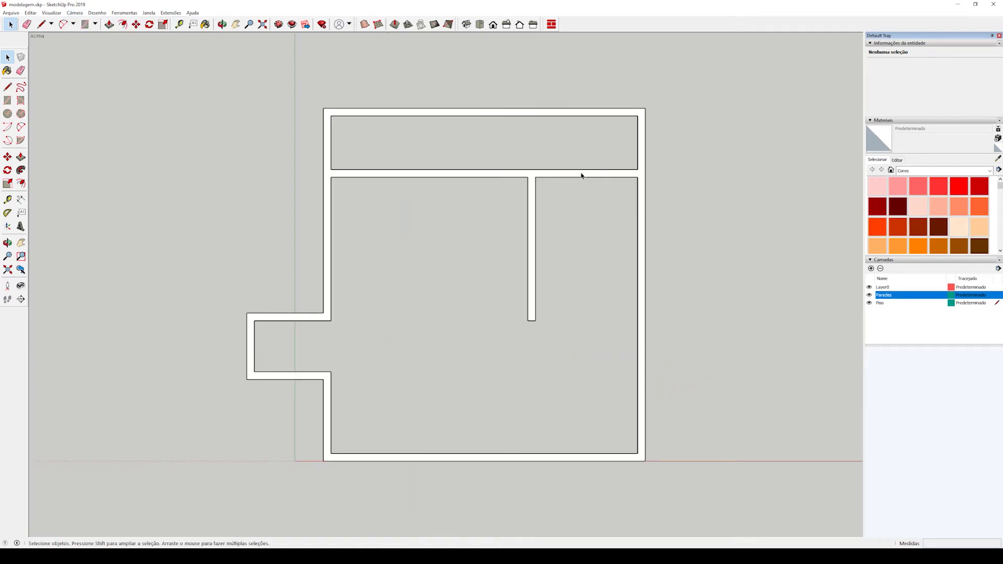
Trace the first part of the floor outline with the Line tool along the inner walls of the entrance recess
left_click(581, 174)
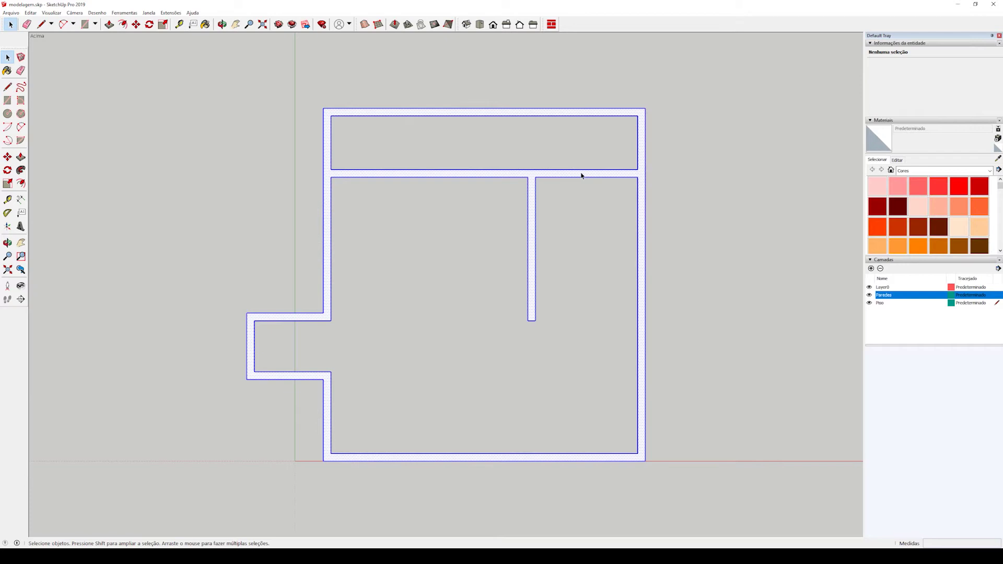
right_click(581, 175)
left_click(618, 239)
key("l")
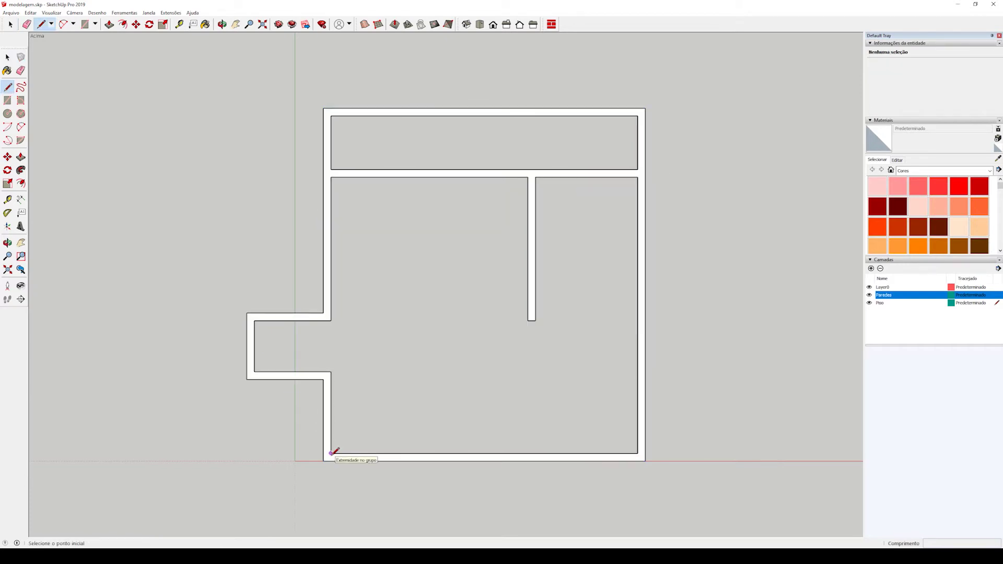
left_click(254, 320)
left_click(331, 320)
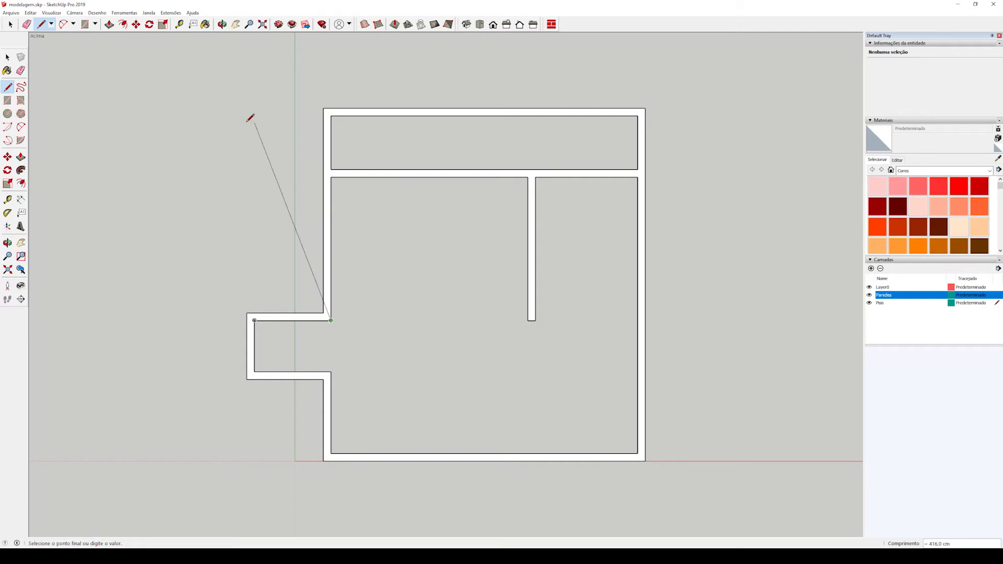
Enable the Styles toolbar while the floor outline is still being drawn
left_click(48, 14)
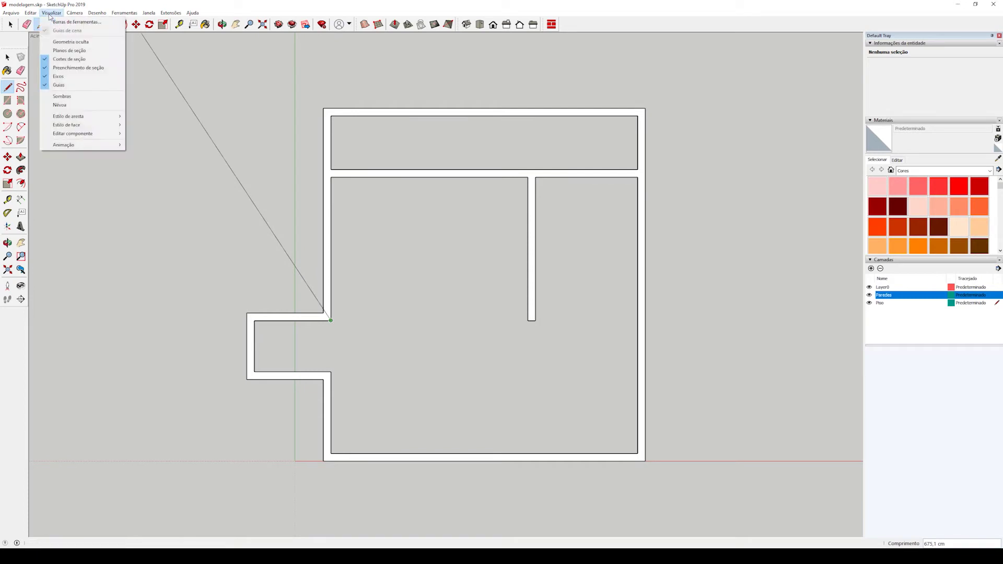
left_click(53, 21)
left_click(432, 253)
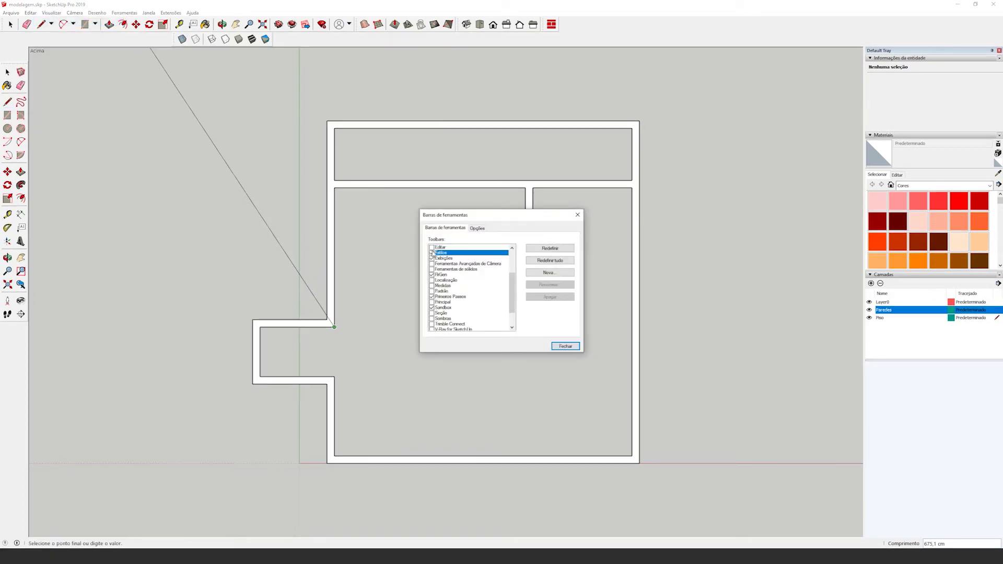
left_click(565, 346)
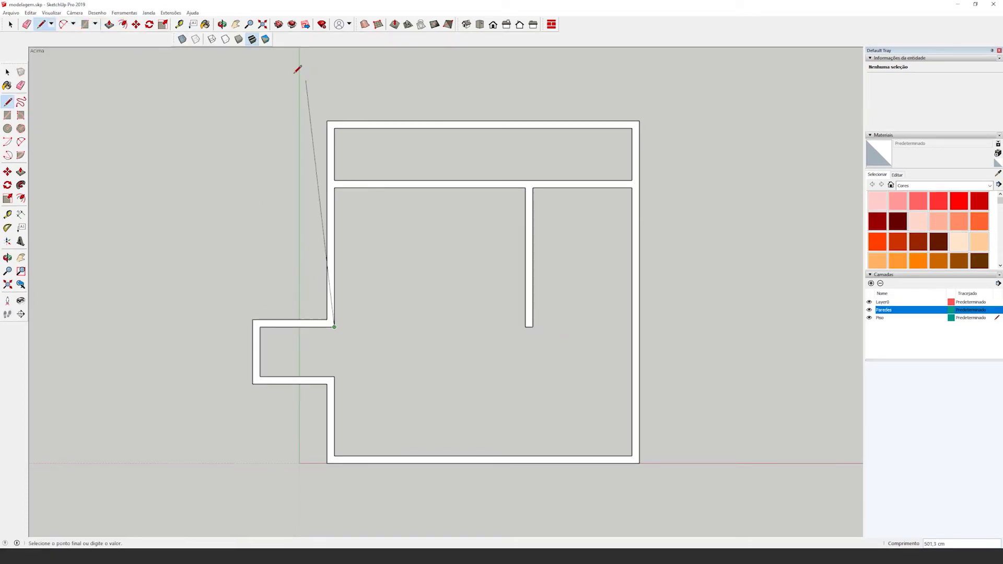
Try the X-ray, back edges, hidden line and shaded display styles, and show the walls in Wireframe
left_click(182, 40)
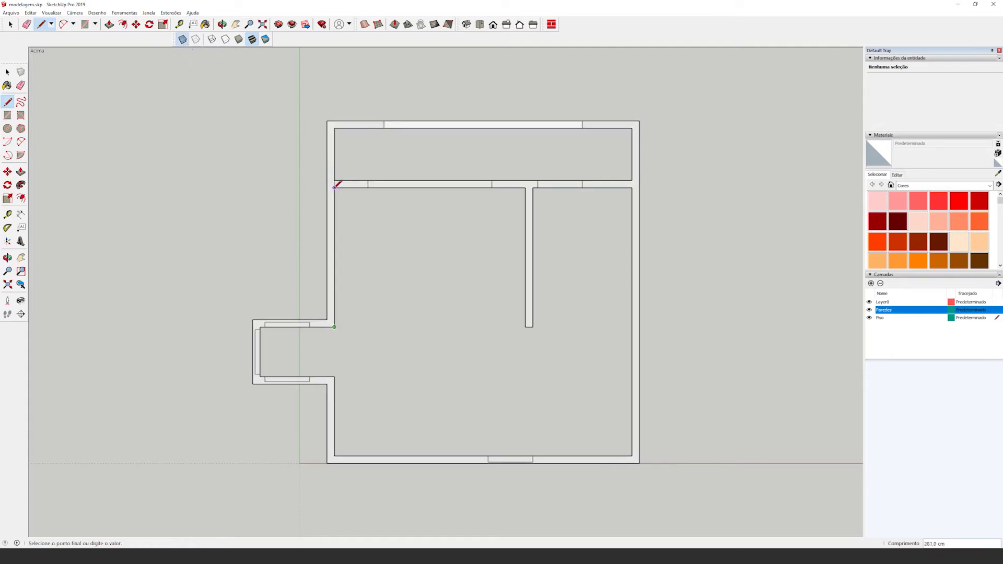
left_click(195, 40)
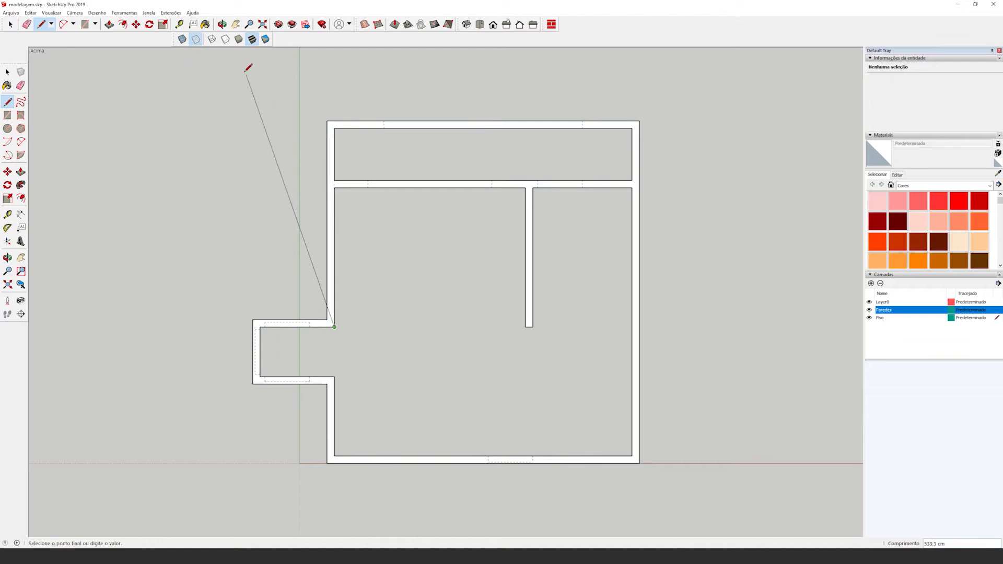
left_click(211, 40)
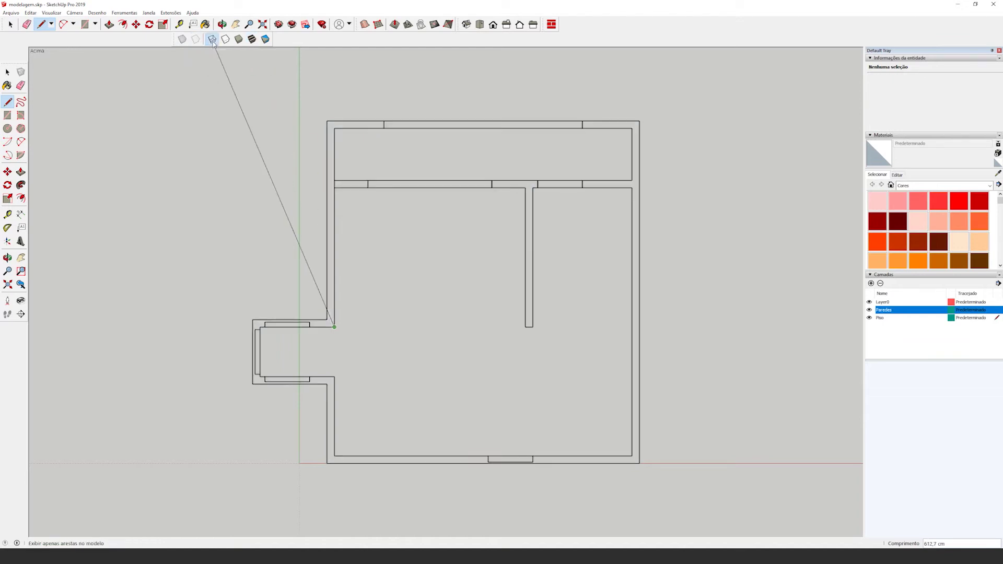
left_click(225, 40)
left_click(252, 40)
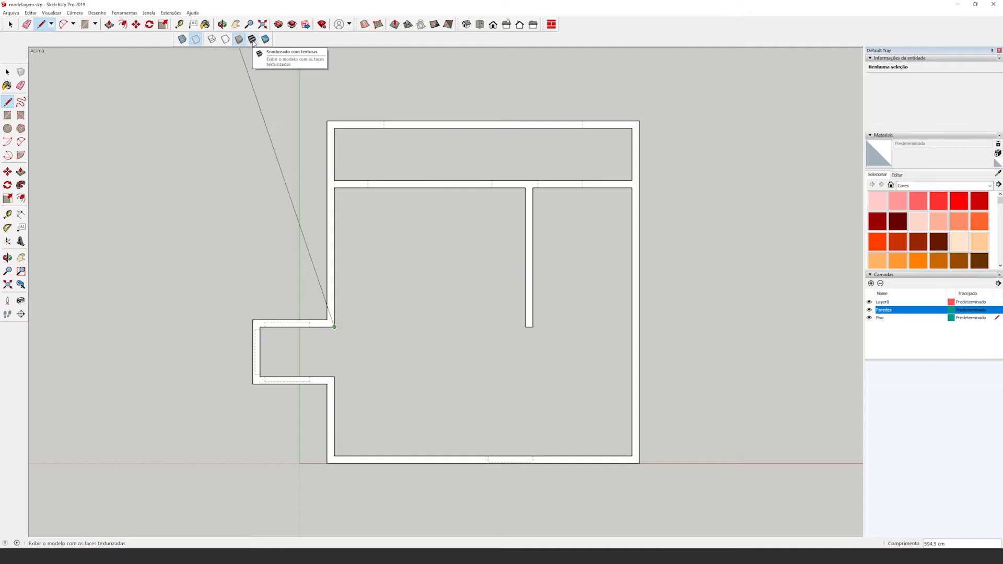
left_click(265, 40)
left_click(196, 41)
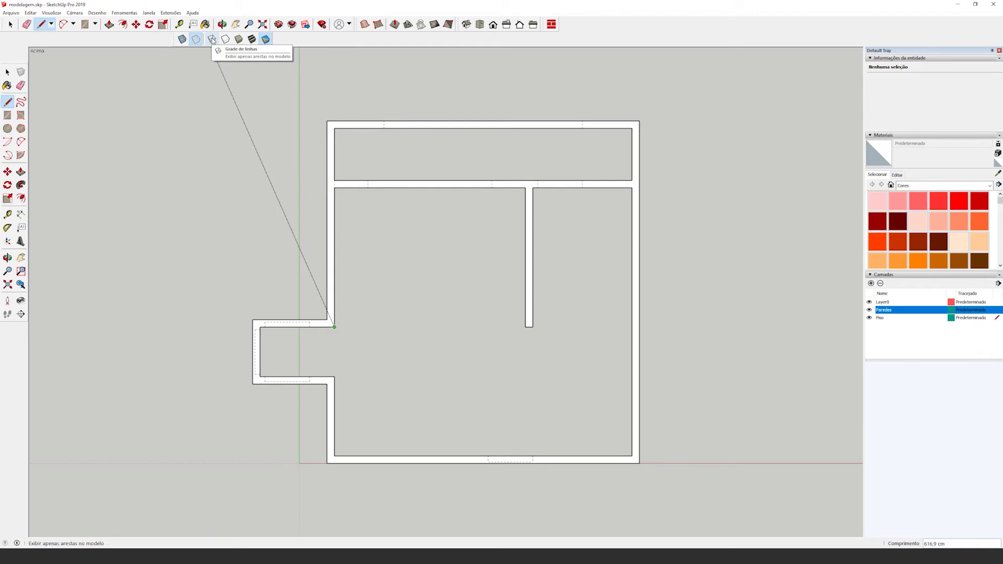
left_click(212, 40)
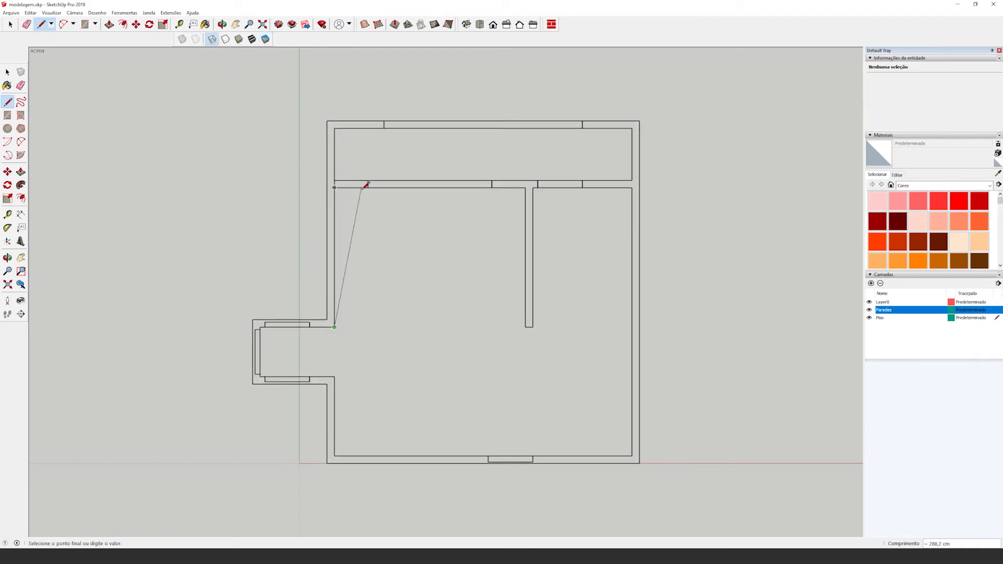
Complete the floor outline along the inner walls of the living room and kitchen, going around the dividing wall
left_click(334, 187)
left_click(525, 188)
left_click(525, 327)
left_click(533, 327)
left_click(532, 188)
left_click(631, 187)
left_click(632, 455)
left_click(334, 455)
key("space")
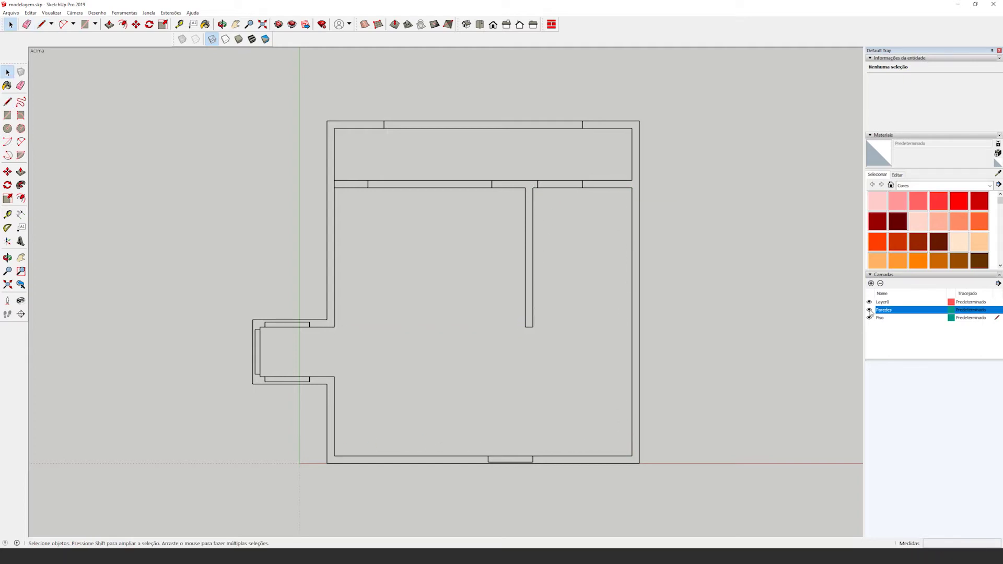
Hide the Paredes layer, show the floor in Shaded style and reverse its face
left_click(870, 310)
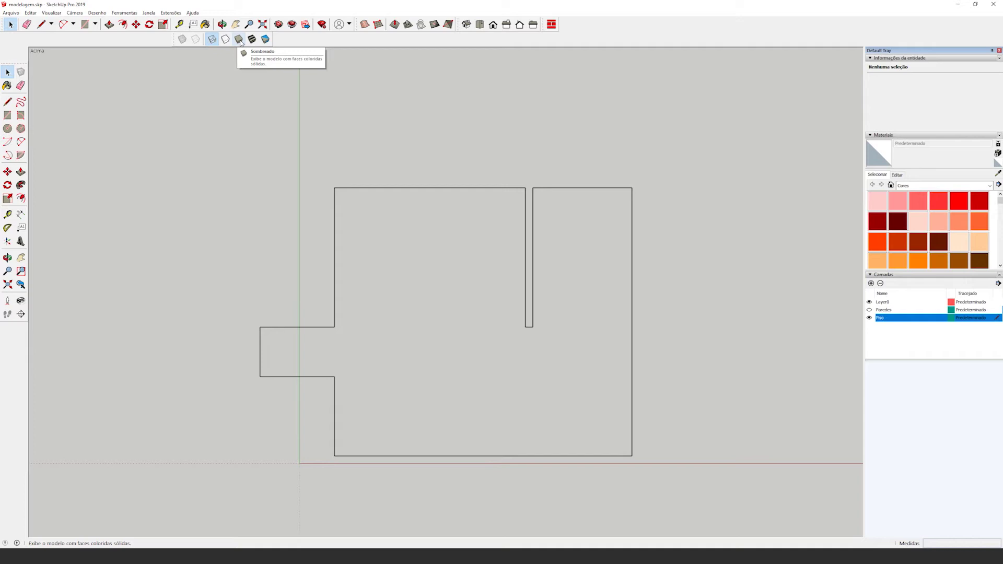
left_click(241, 39)
left_click(473, 280)
right_click(472, 279)
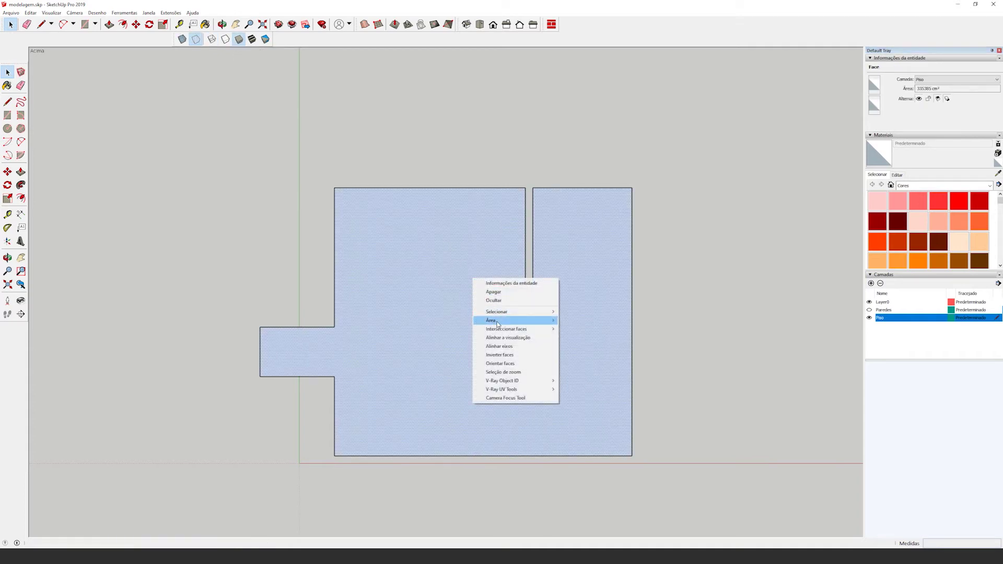
left_click(508, 356)
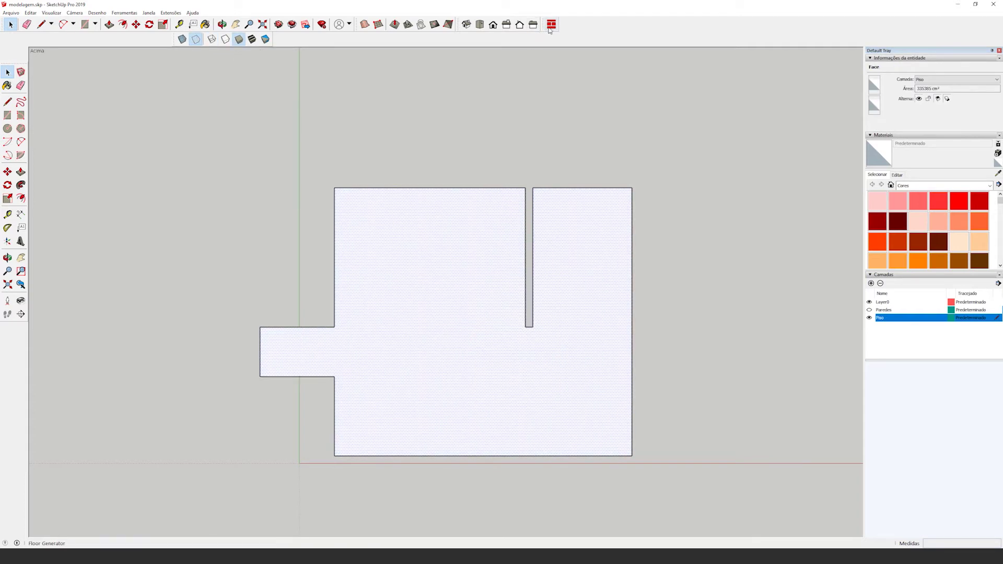
Open FloorGenerator and arrange the floating reference images, examining the bedroom photo's wood planks and placing the floor plan beside the floor face
left_click(551, 25)
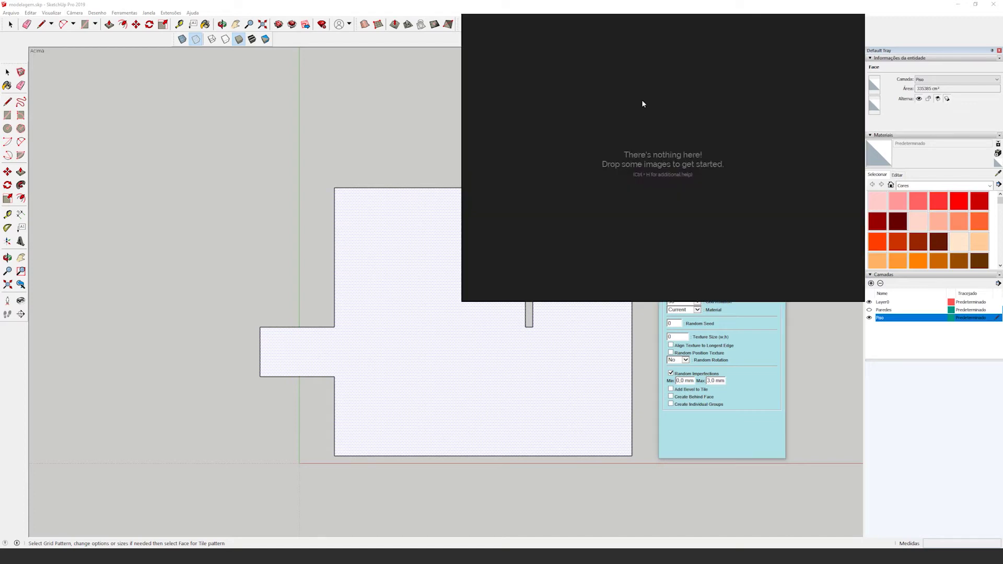
left_click_drag(694, 114, 268, 151)
left_click_drag(437, 345, 308, 306)
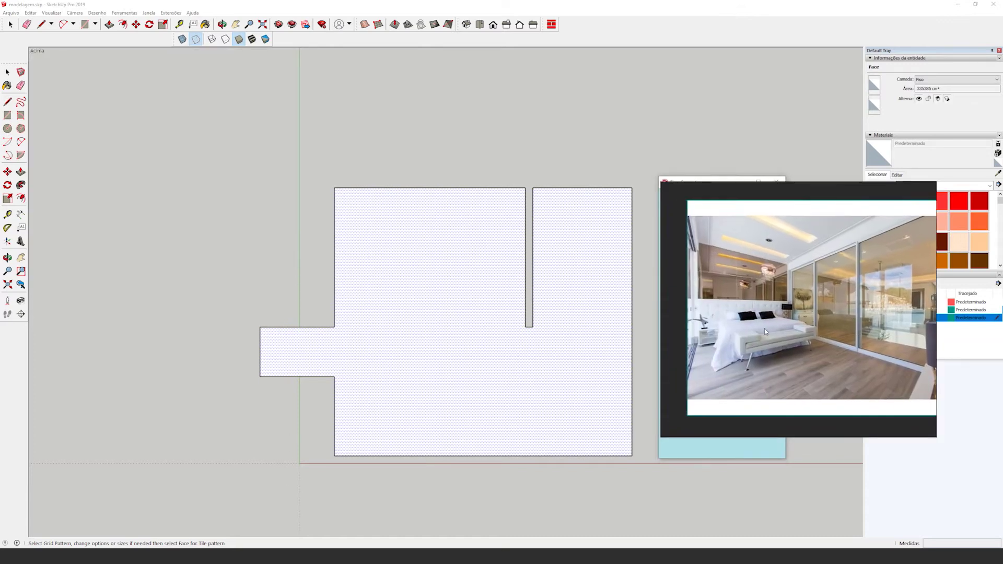
scroll(795, 358, "up", 5)
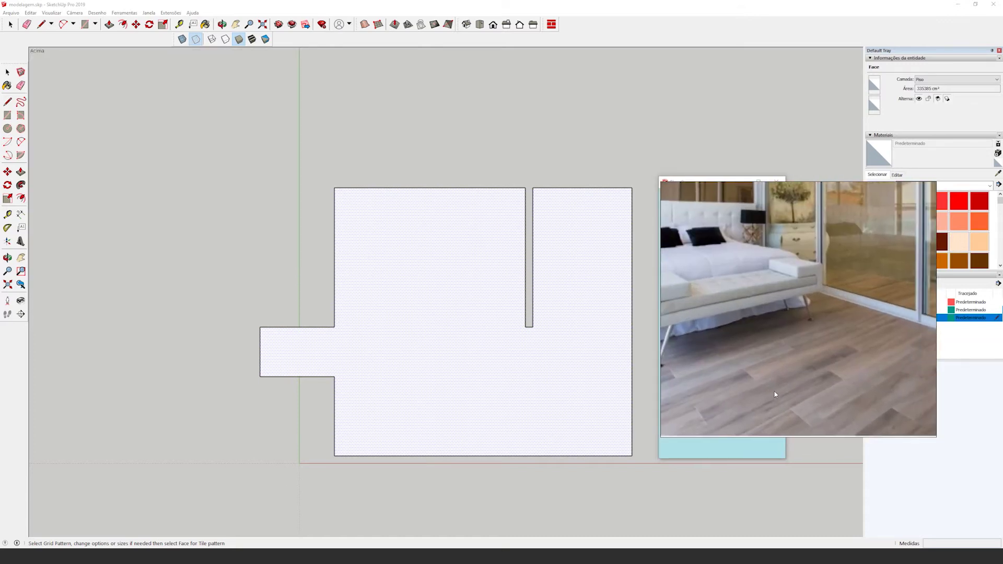
left_click_drag(798, 358, 181, 331)
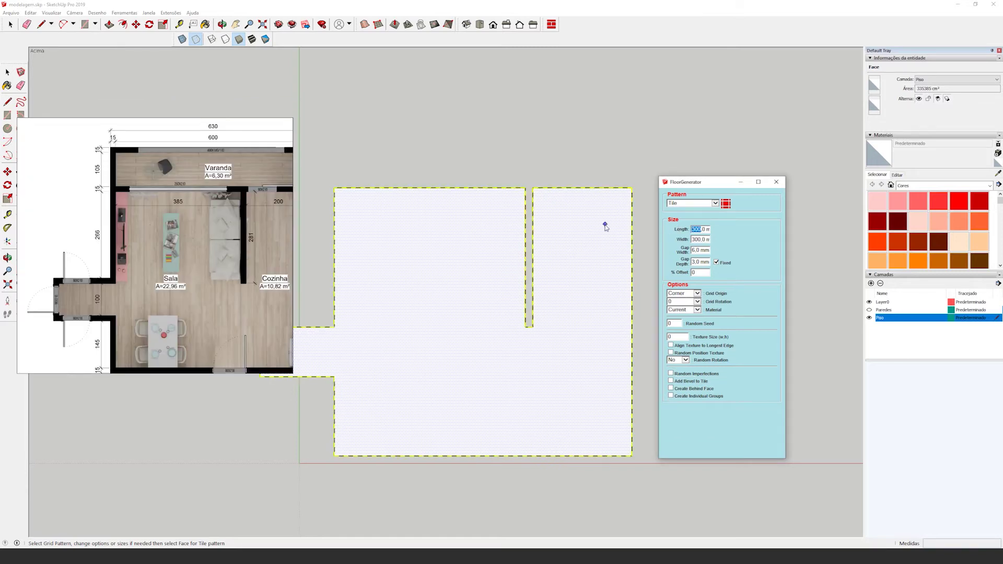
Set up the Tile pattern at 20 mm length, 120 mm width, 2 mm gap width, 50% offset and random imperfections, and try it on the floor
left_click(715, 203)
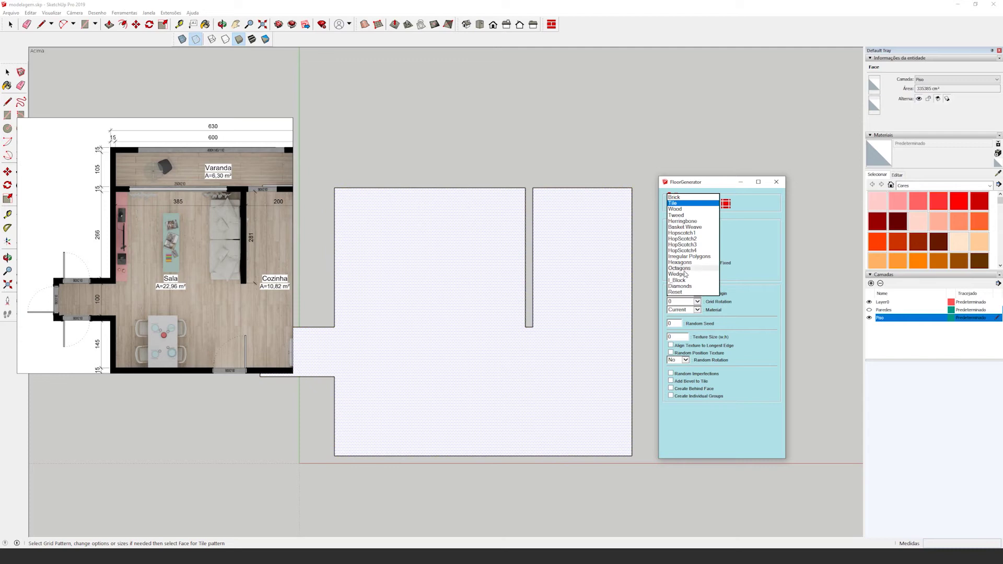
left_click(677, 293)
left_click_drag(701, 230, 690, 230)
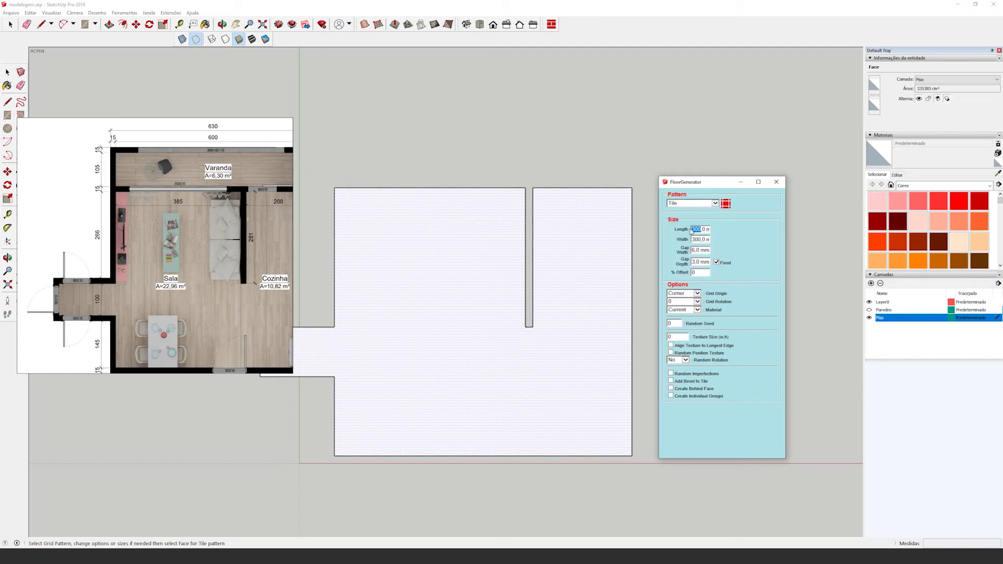
type("120")
key("Tab")
type("120")
key("Tab")
type("2")
key("Tab")
key("Tab")
key("Tab")
left_click(670, 374)
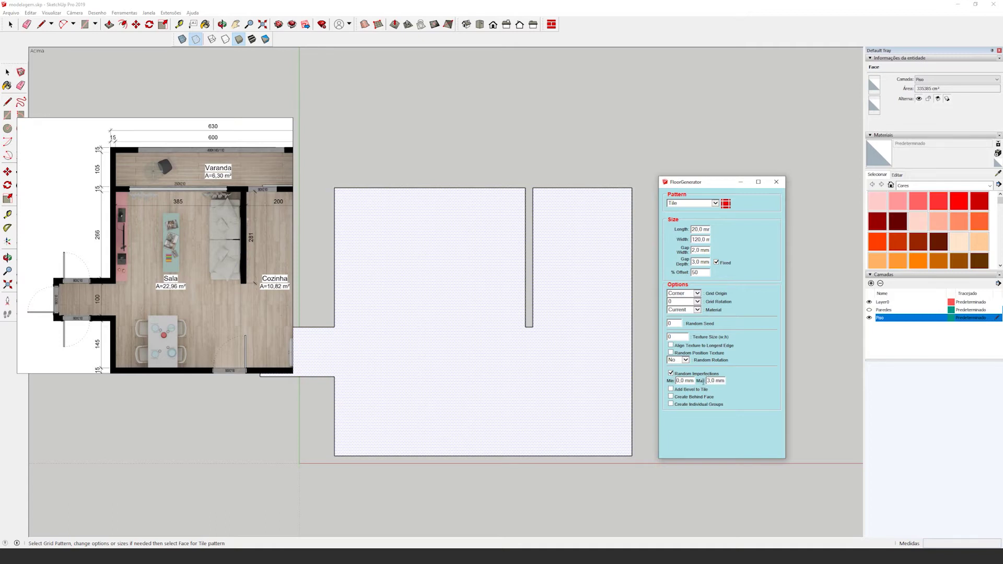
left_click(448, 357)
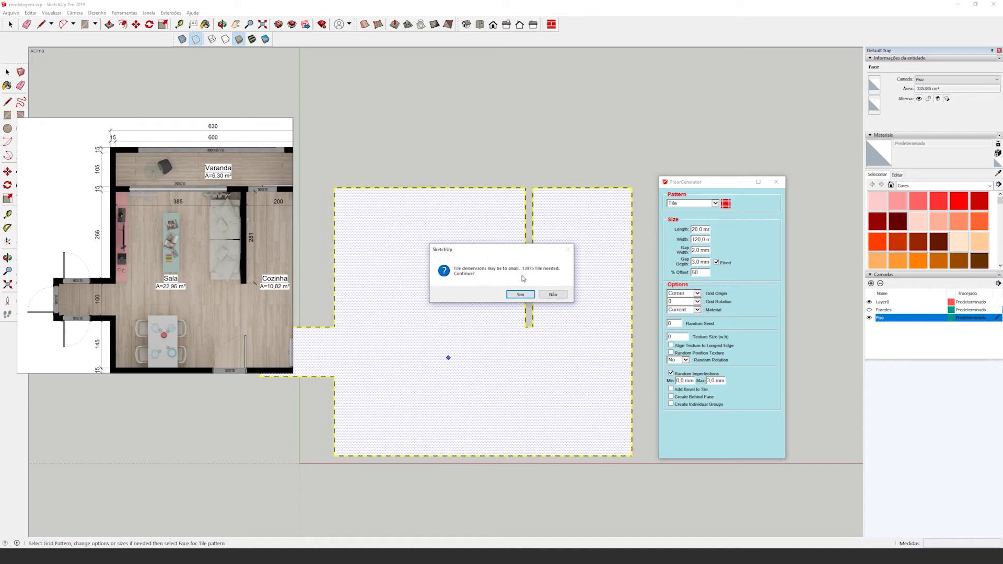
left_click(552, 295)
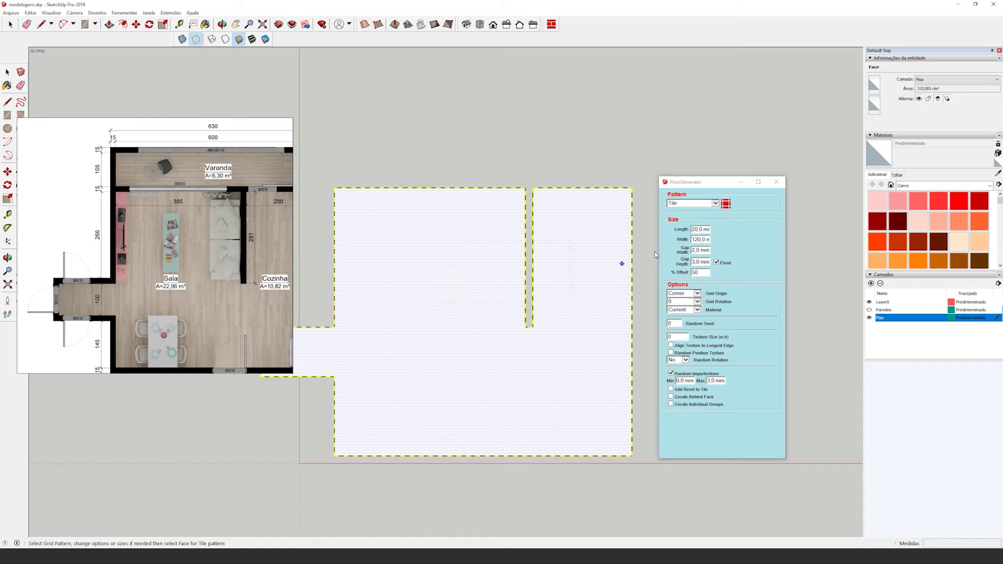
Set the tile length to 200 mm and width to 1200 mm and generate the pattern on the floor face
left_click(697, 230)
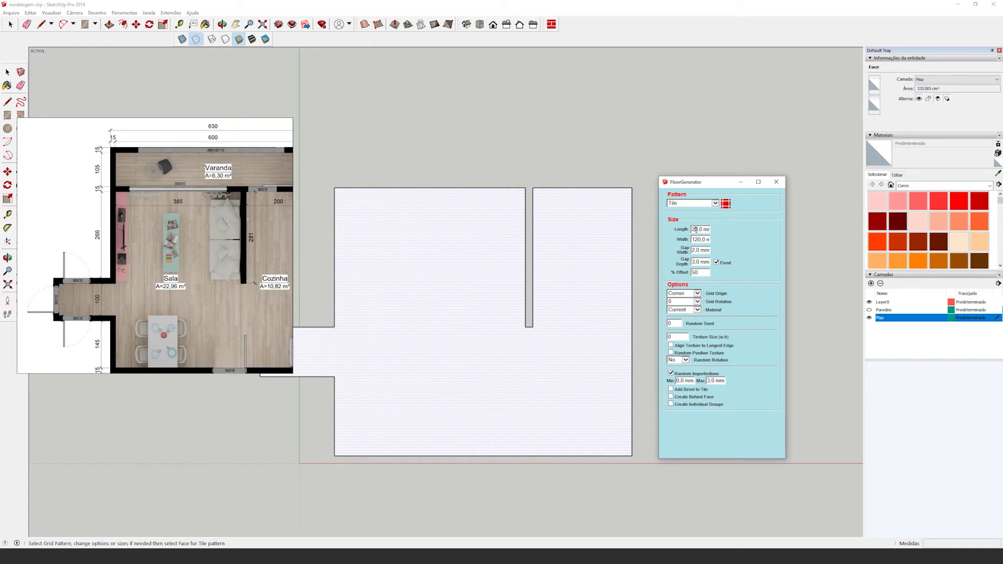
type("0")
key("Tab")
type("1200")
key("Tab")
left_click(456, 355)
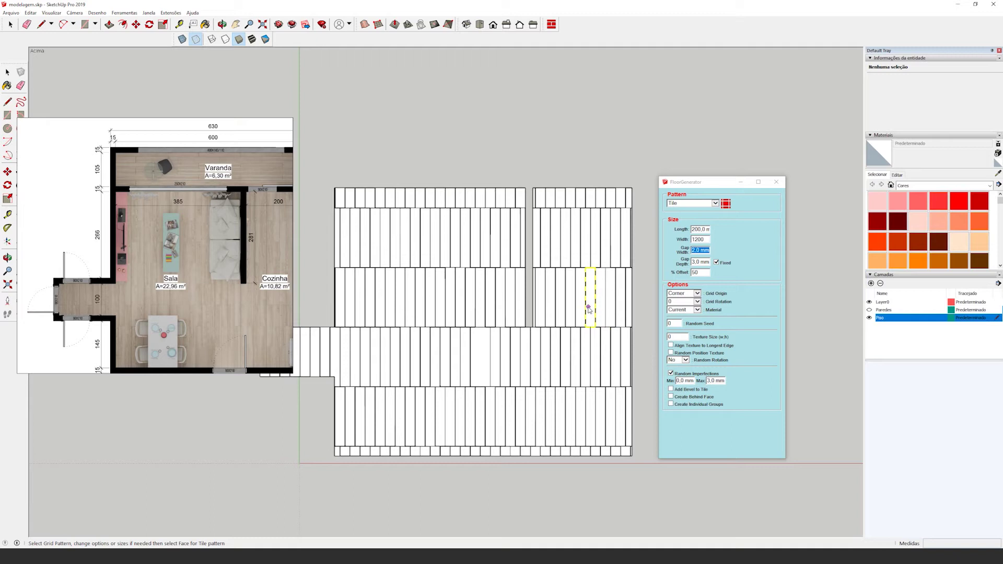
Undo the generated tiles, set the length to 1200 mm and the width to 200 mm, and generate the floor again
key("space")
type("120")
key("Tab")
type("200")
left_click(609, 285)
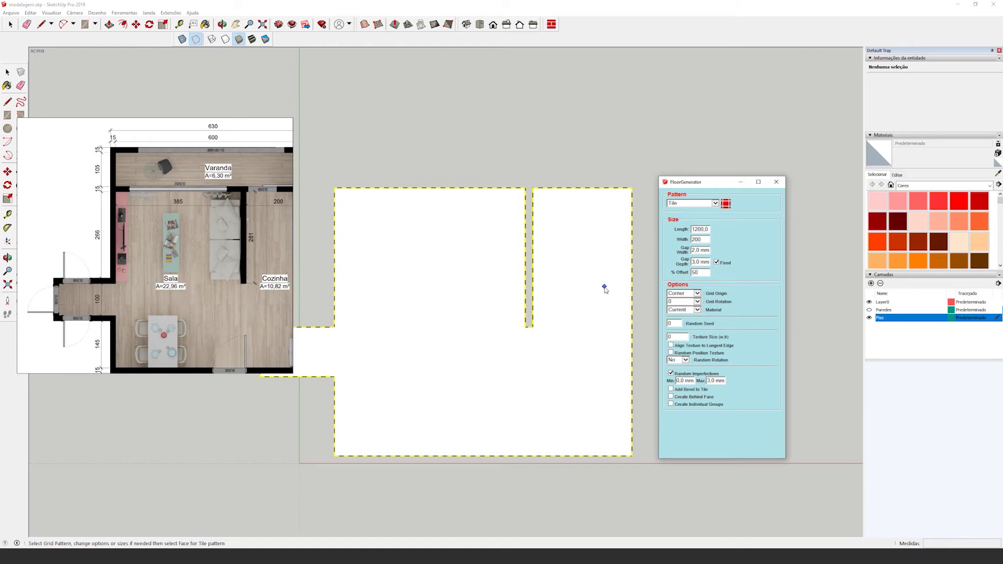
left_click(604, 287)
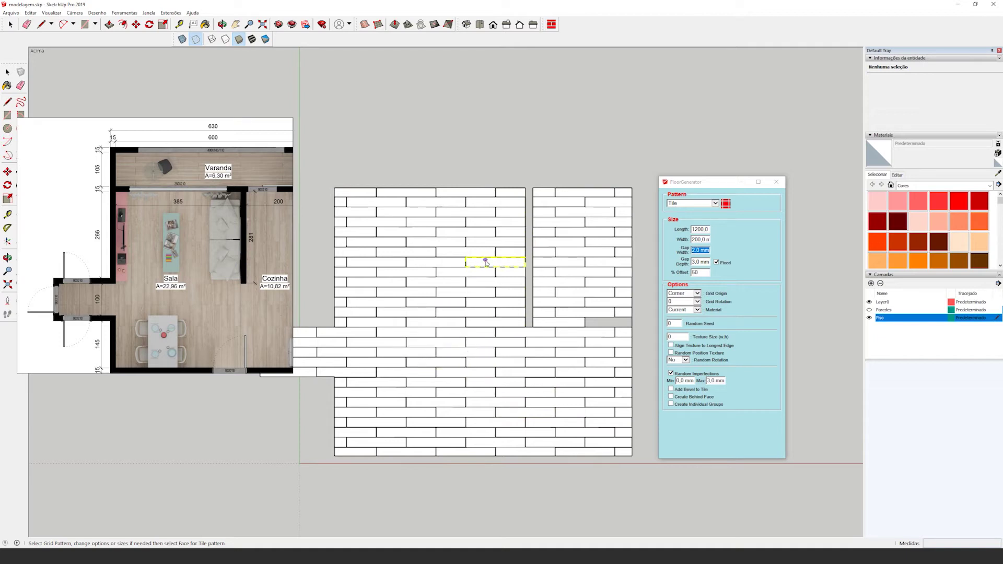
Undo the last plank layout, set the grid rotation to 90 and regenerate the planks on the floor face
key("ctrl+z")
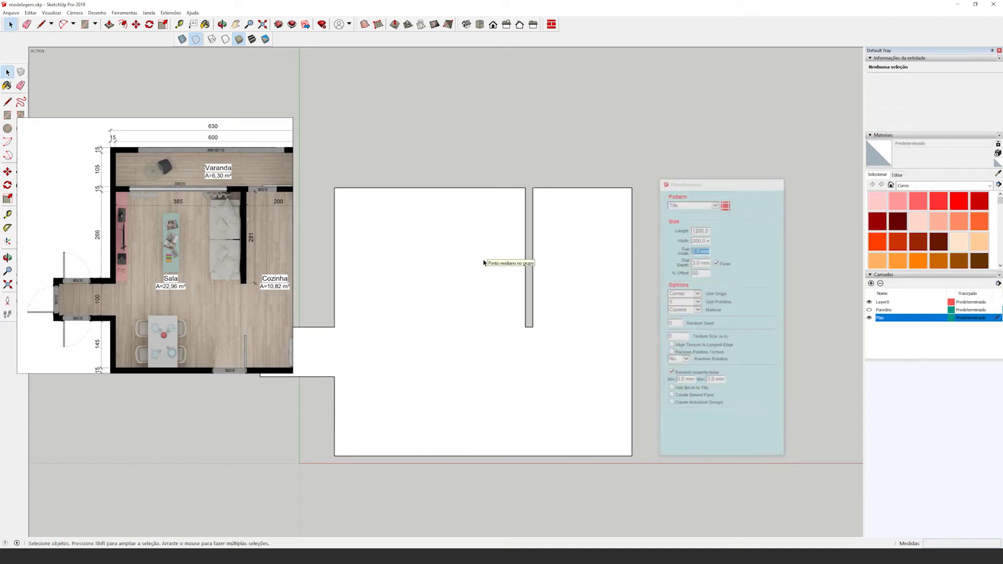
left_click(552, 25)
left_click(697, 302)
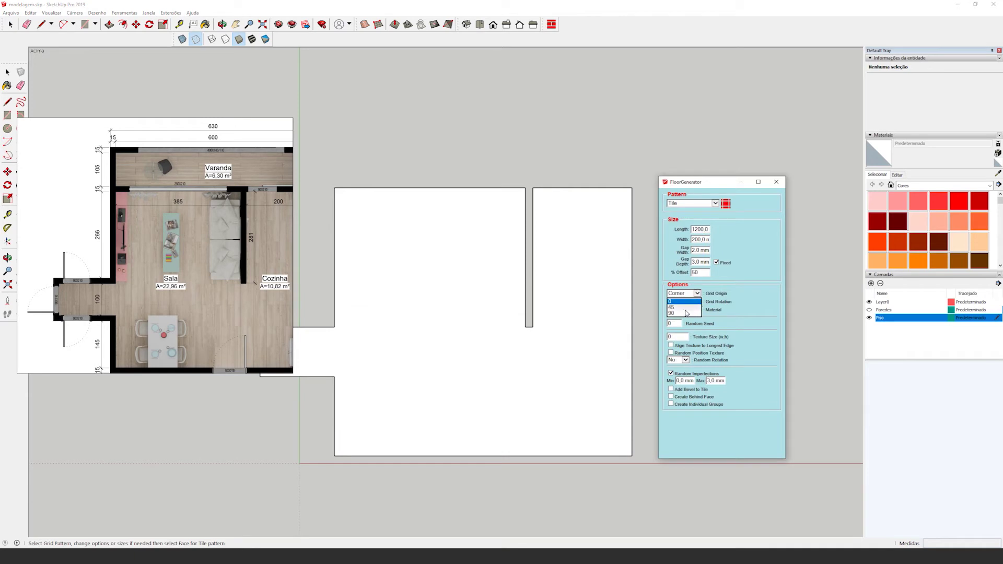
left_click(679, 314)
left_click(488, 361)
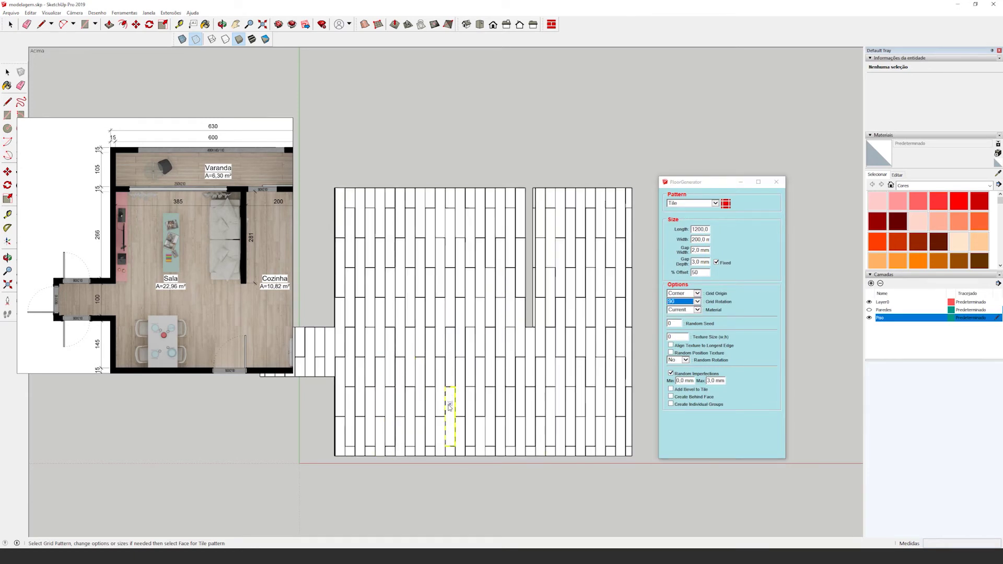
Switch the camera to perspective, turn off the back edges display and examine the plank joints up close
middle_click_drag(366, 438, 564, 313)
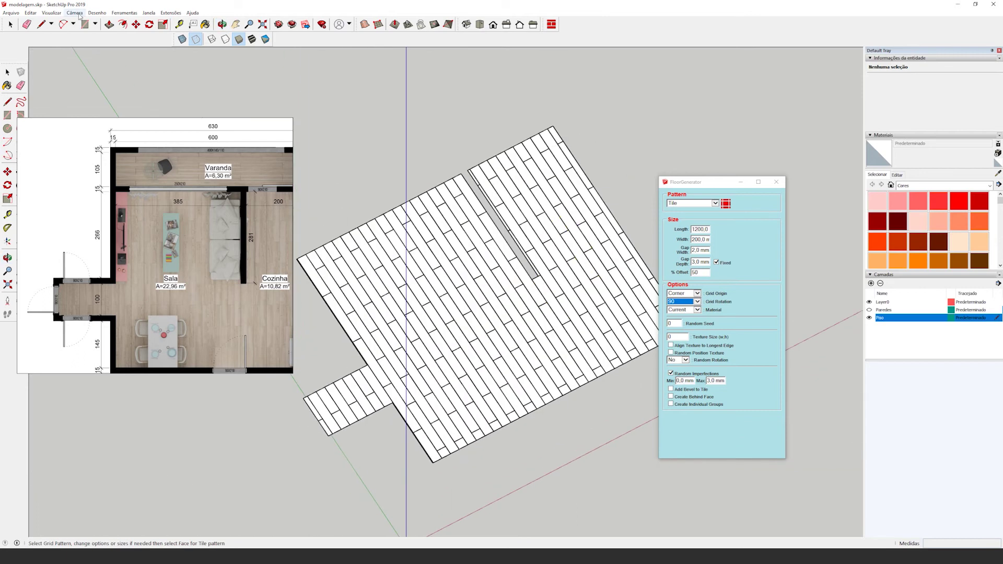
left_click(75, 12)
left_click(97, 59)
scroll(485, 387, "up", 6)
middle_click_drag(484, 387, 360, 127)
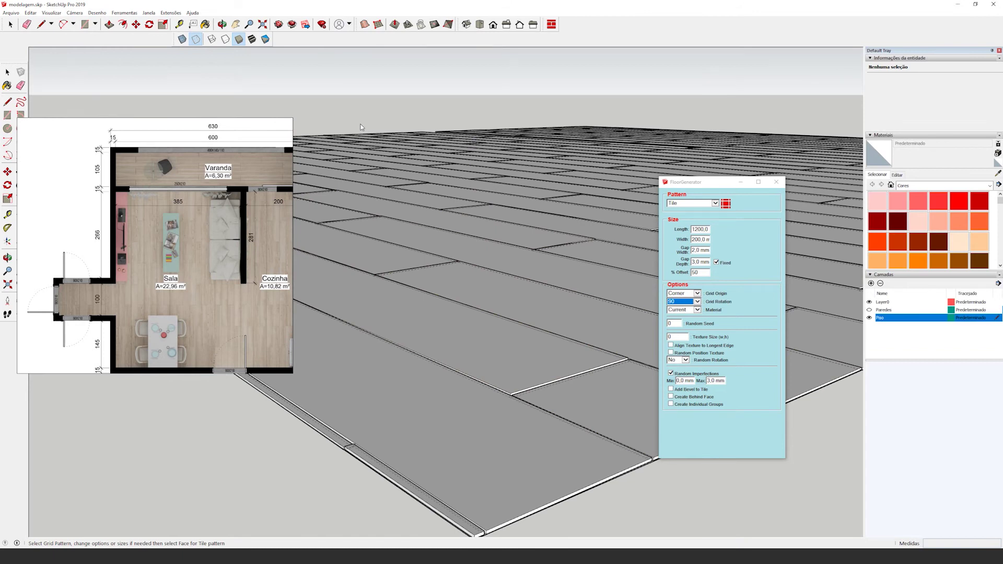
left_click(195, 39)
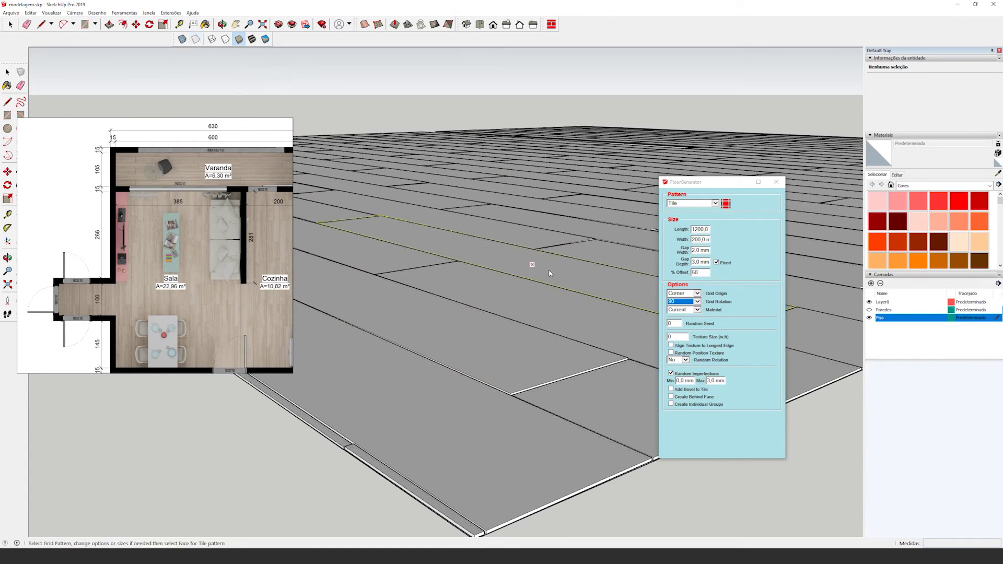
scroll(558, 271, "down", 2)
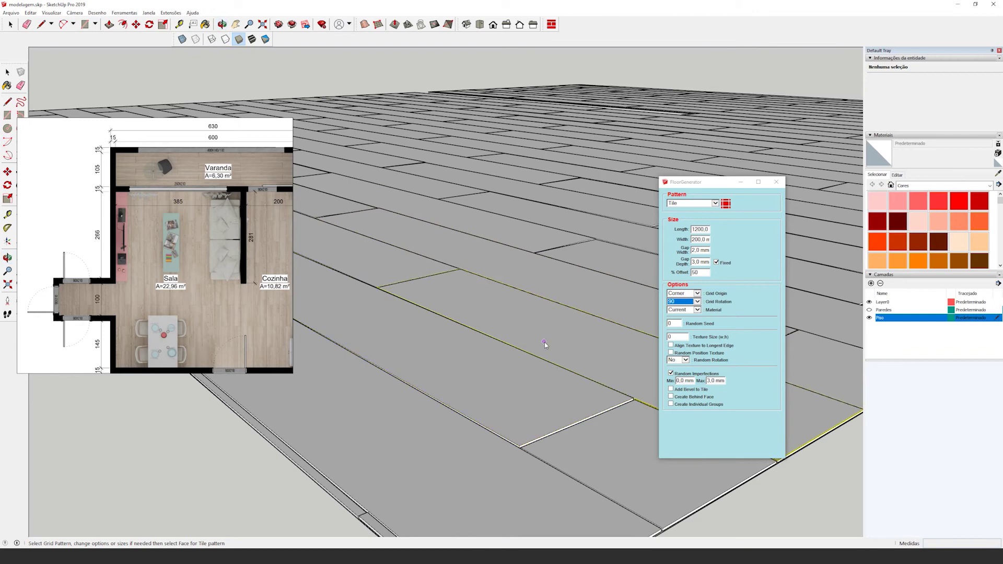
scroll(547, 339, "down", 2)
scroll(547, 339, "down", 3)
scroll(556, 361, "up", 2)
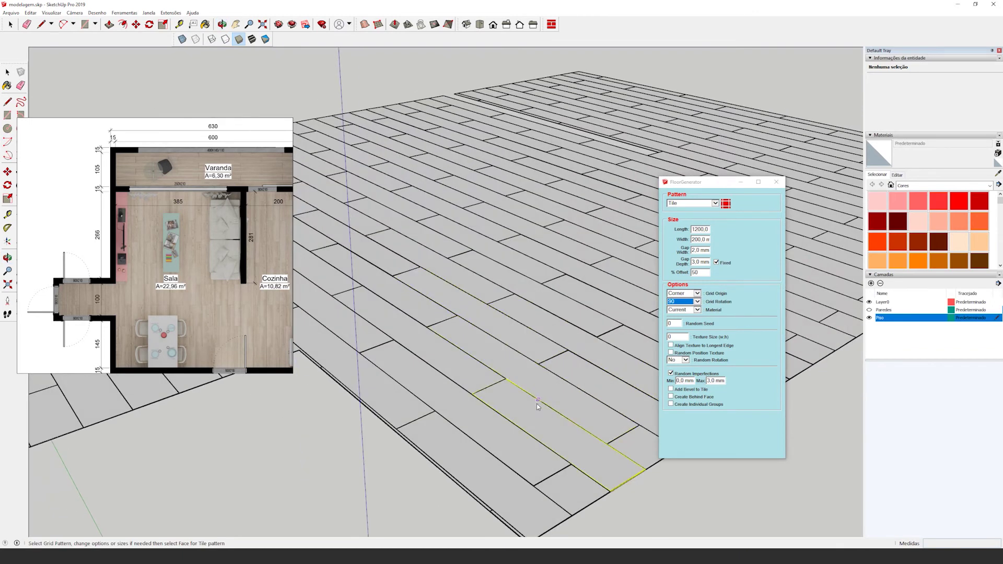
scroll(559, 366, "up", 3)
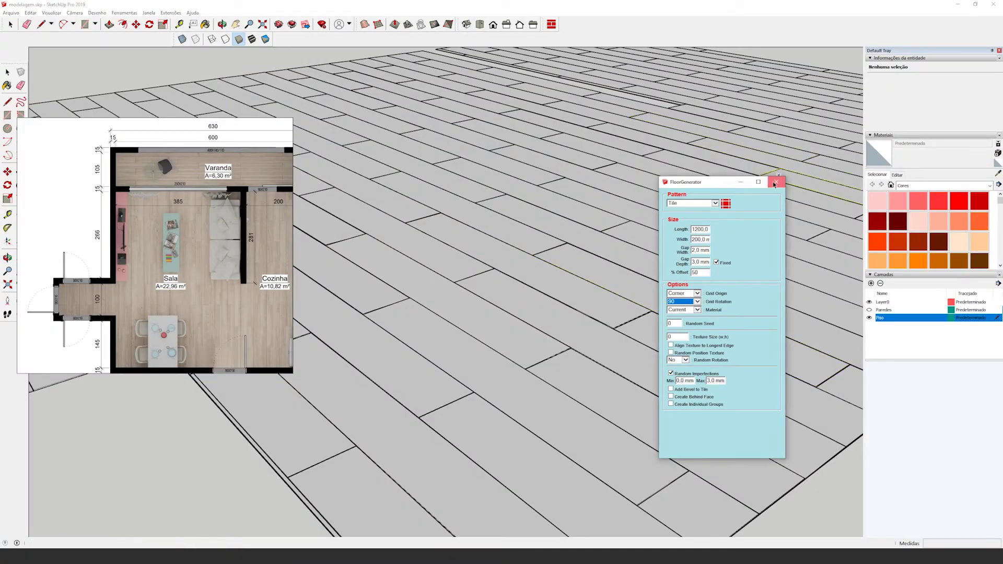
Close FloorGenerator and make the Paredes layer visible
key("space")
scroll(814, 311, "down", 5)
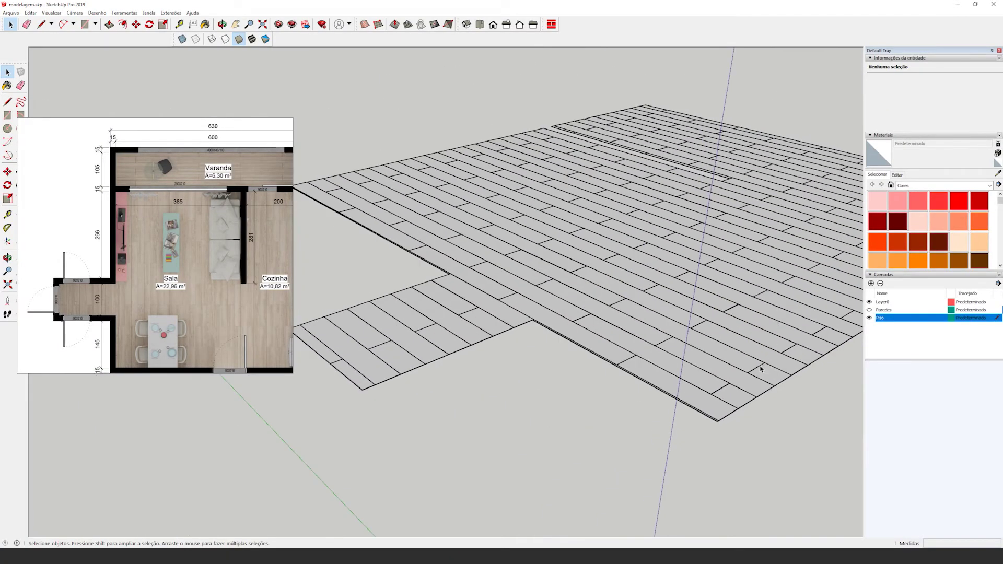
left_click(869, 310)
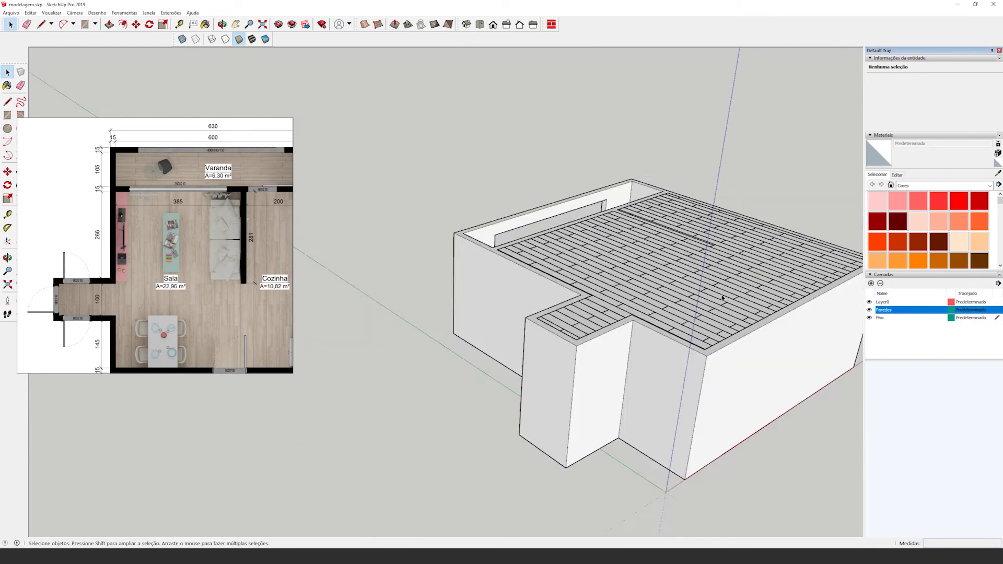
middle_click_drag(773, 365, 741, 374)
Move the plank floor group straight down from the top of the walls to the inner bottom corner of the walls
left_click(546, 258)
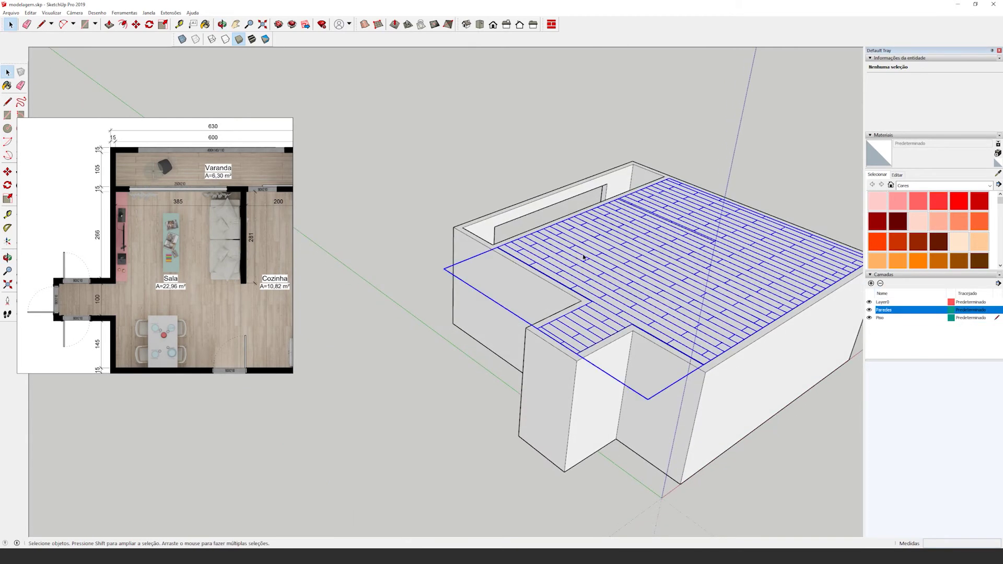
key("m")
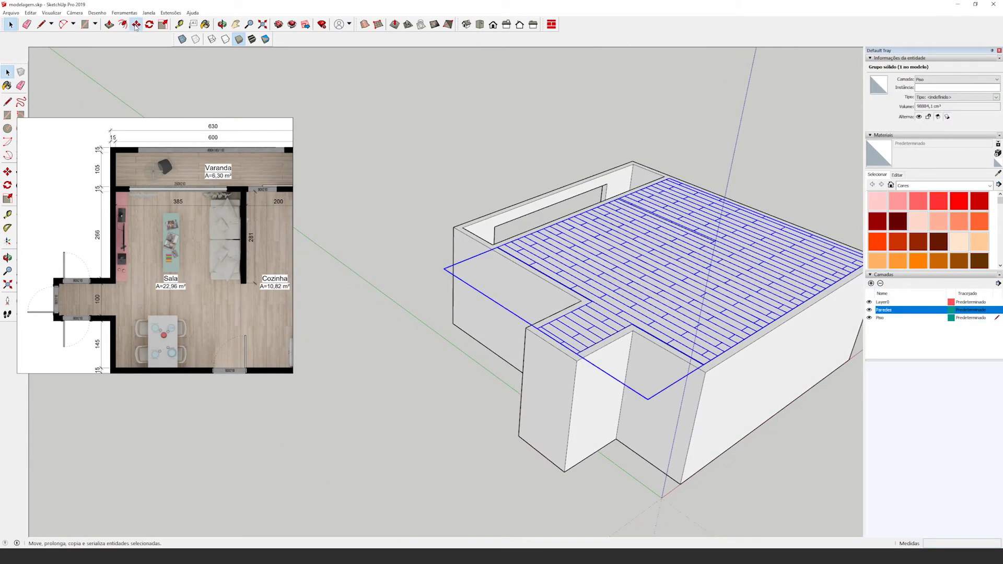
scroll(705, 345, "up", 5)
left_click(704, 364)
scroll(704, 364, "down", 5)
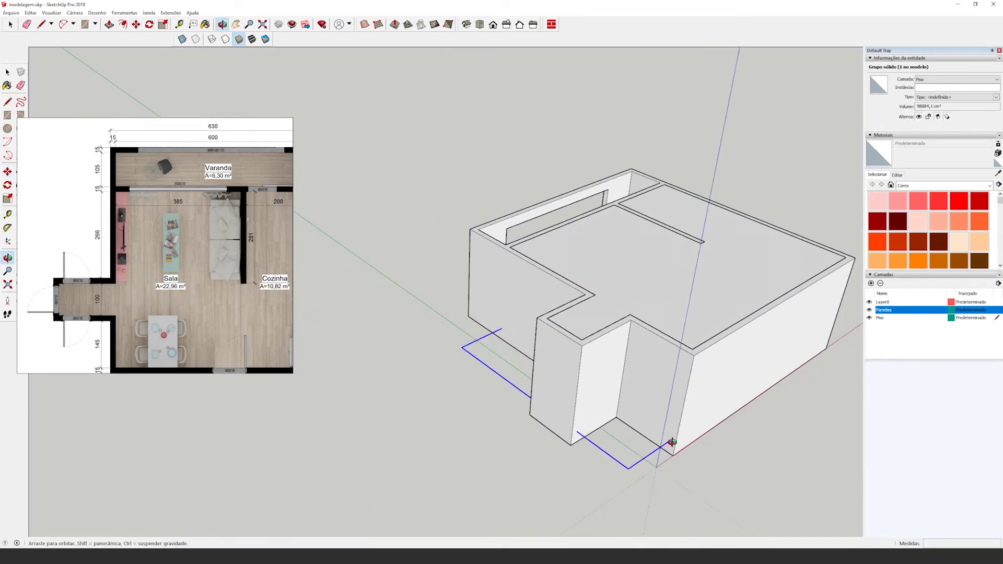
left_click(643, 340)
middle_click_drag(642, 340, 522, 339)
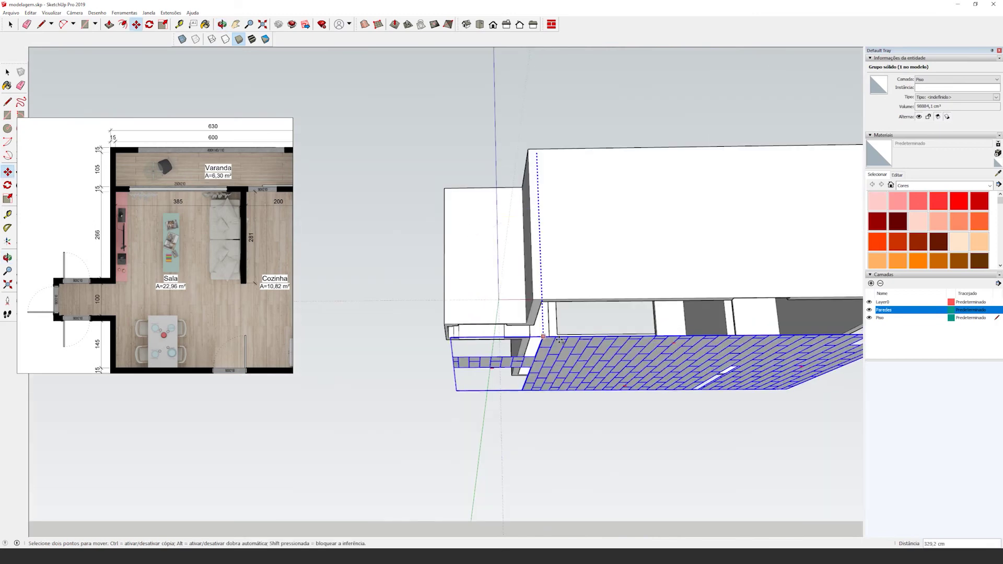
scroll(492, 387, "up", 5)
scroll(473, 390, "up", 1)
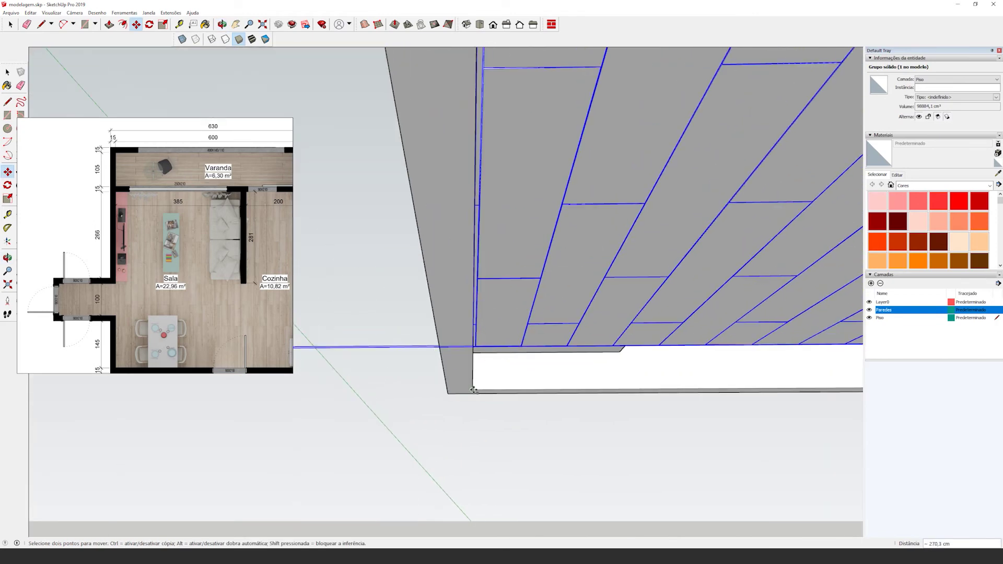
left_click(609, 350)
scroll(609, 350, "down", 3)
scroll(610, 351, "down", 3)
middle_click_drag(610, 351, 560, 321)
Delete the leftover floor face that covers the top of the walls
key("space")
left_click(568, 285)
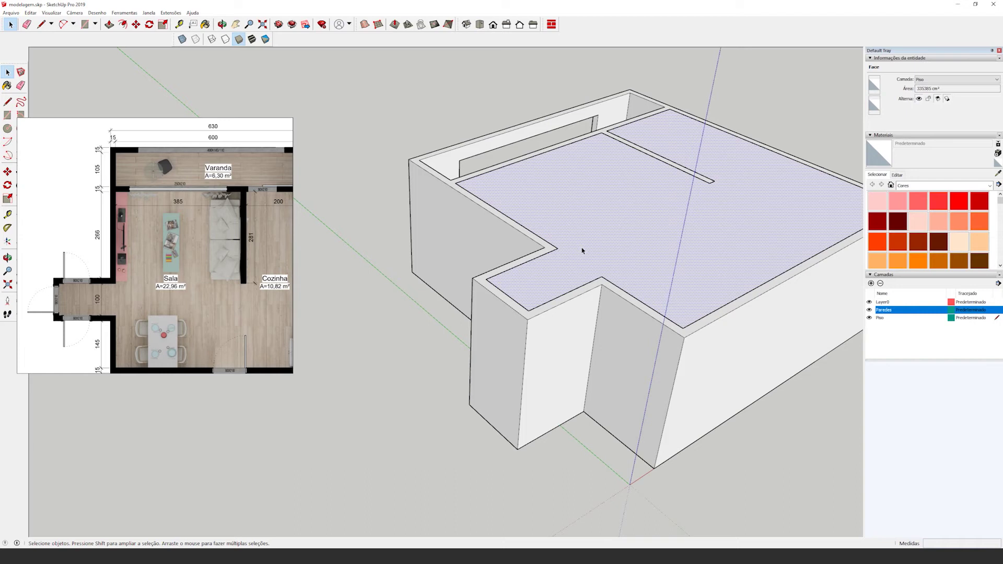
key("ctrl+z")
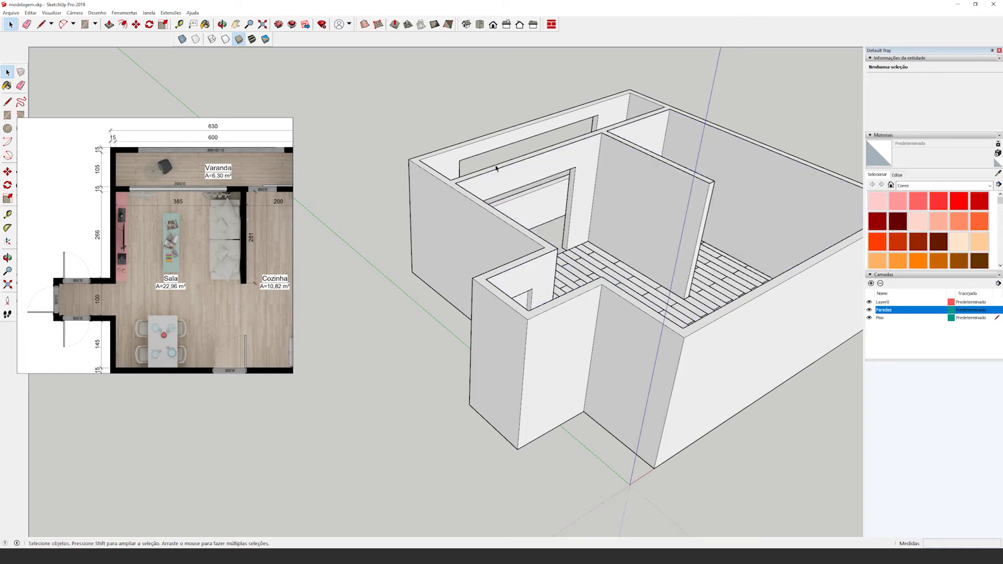
Assign the walls group to the Paredes layer, check the plank group's layer, make Paredes the active layer and hide the Piso layer
left_click(535, 176)
middle_click_drag(517, 261, 627, 269)
scroll(627, 269, "down", 5)
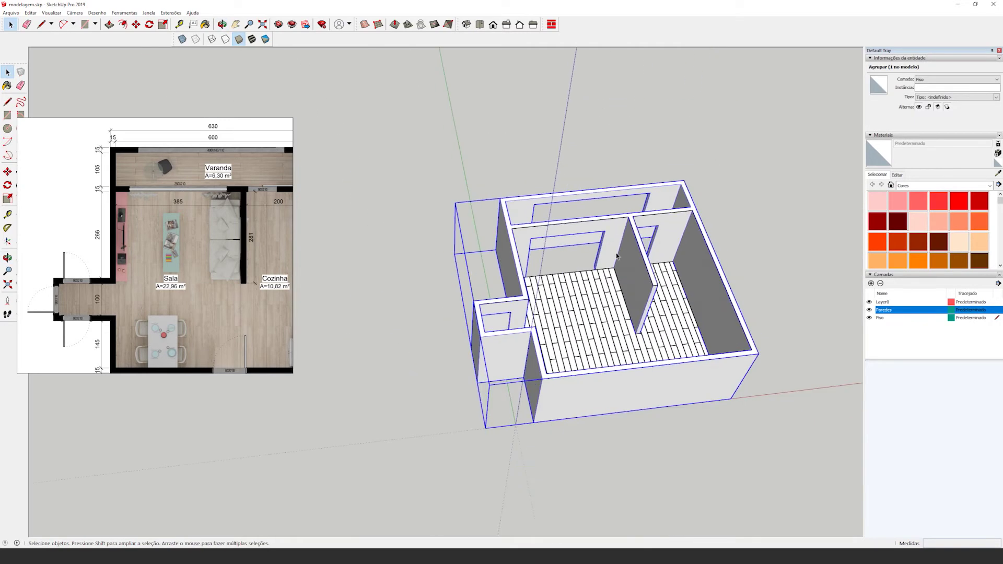
scroll(651, 288, "up", 6)
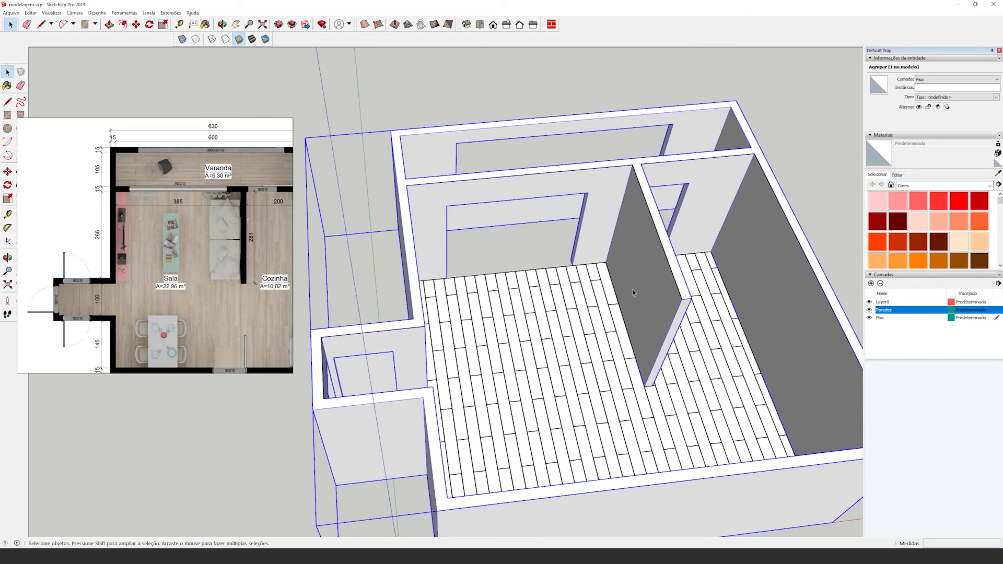
left_click(563, 369)
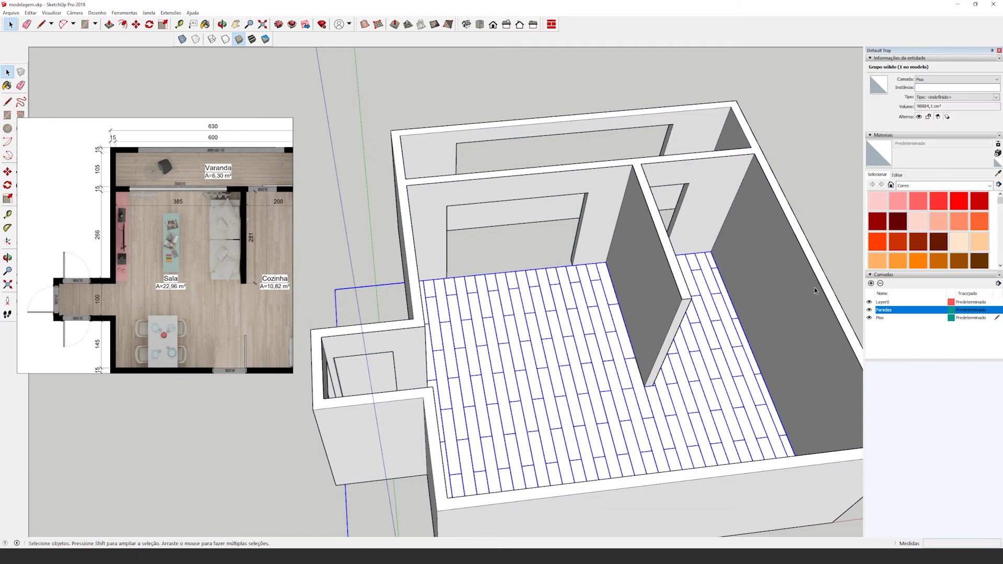
left_click(871, 318)
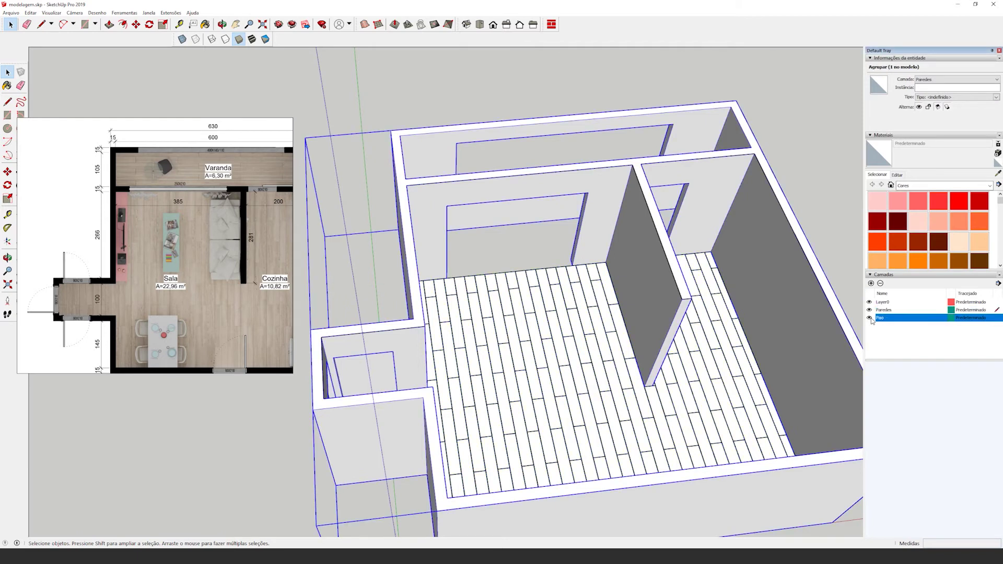
left_click(869, 317)
scroll(559, 340, "down", 4)
left_click(533, 345)
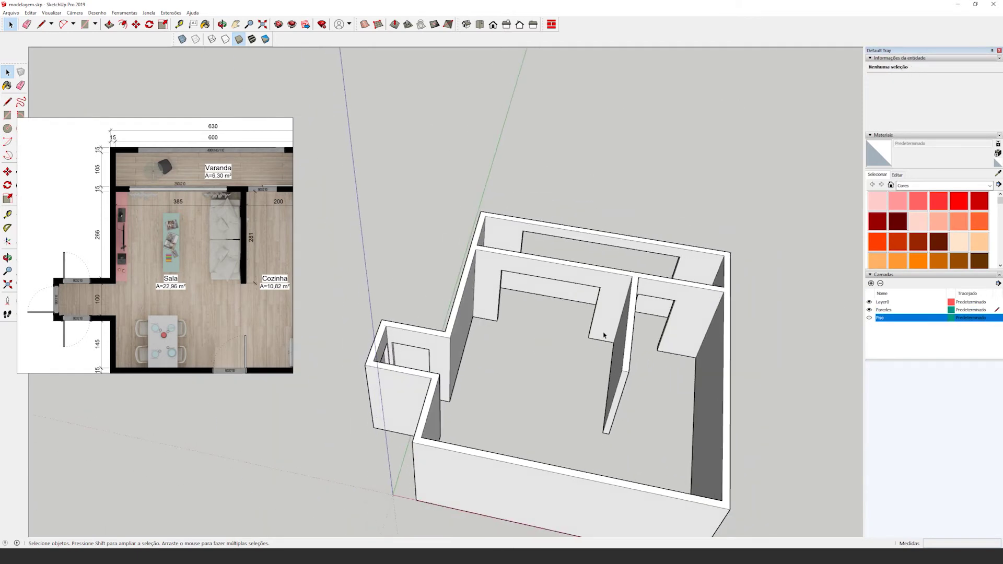
Draw a 600 x 105 cm rectangle between opposite inner corners of the balcony as its floor face
scroll(546, 343, "up", 3)
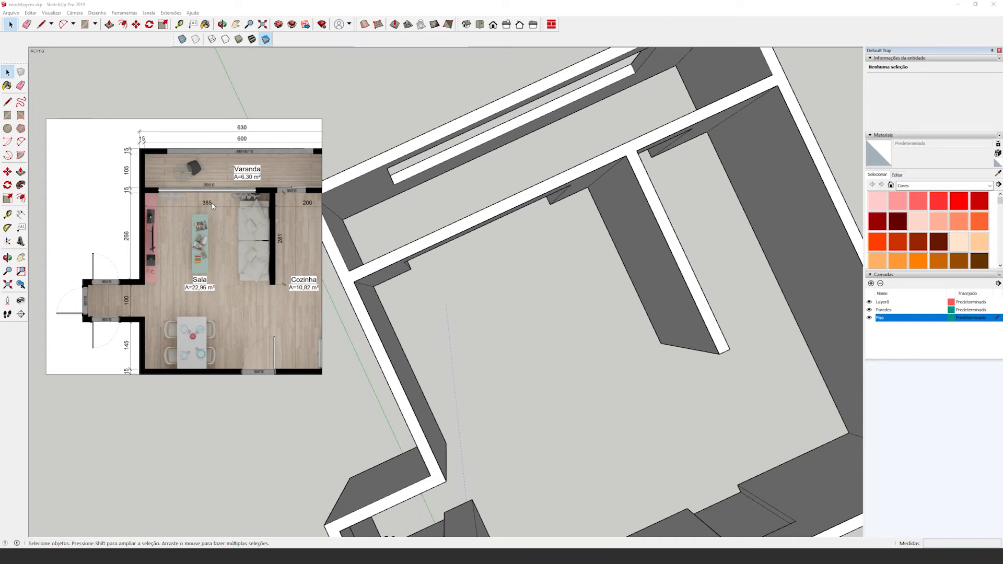
left_click(7, 115)
left_click(671, 71)
middle_click_drag(556, 139, 644, 280)
left_click(412, 210)
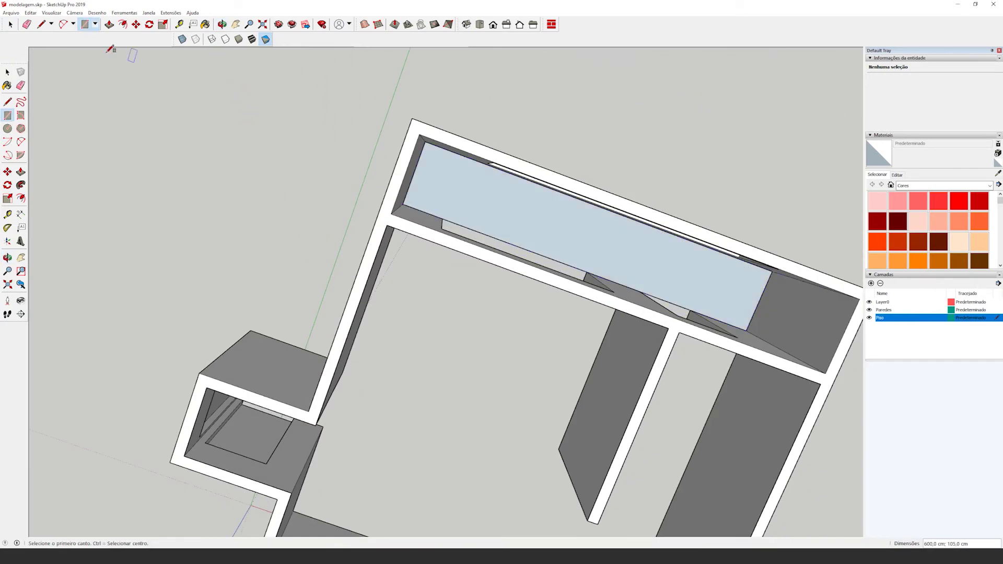
Reverse the balcony floor face so its front side points up
left_click(7, 71)
right_click(516, 218)
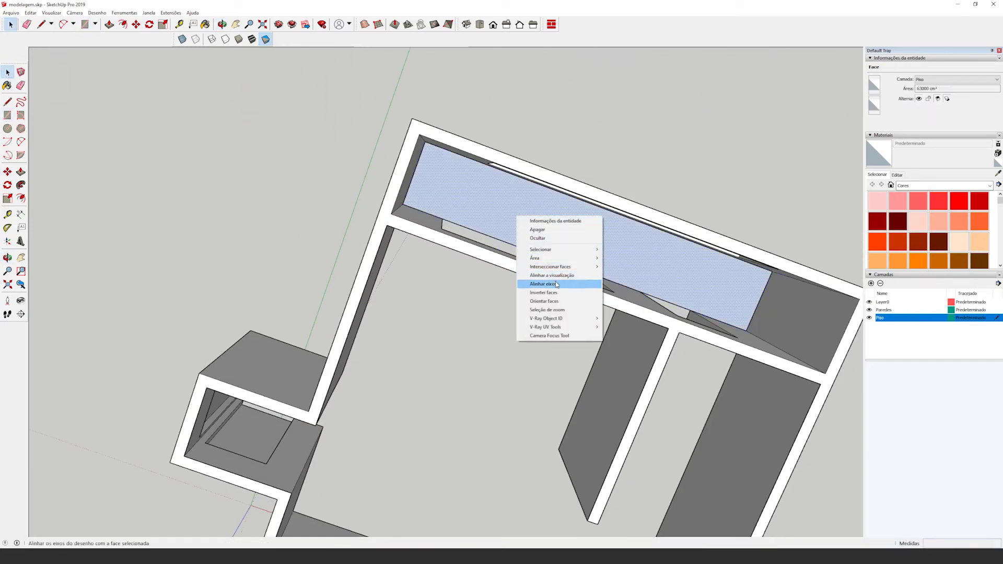
left_click(528, 292)
middle_click_drag(503, 340, 628, 142)
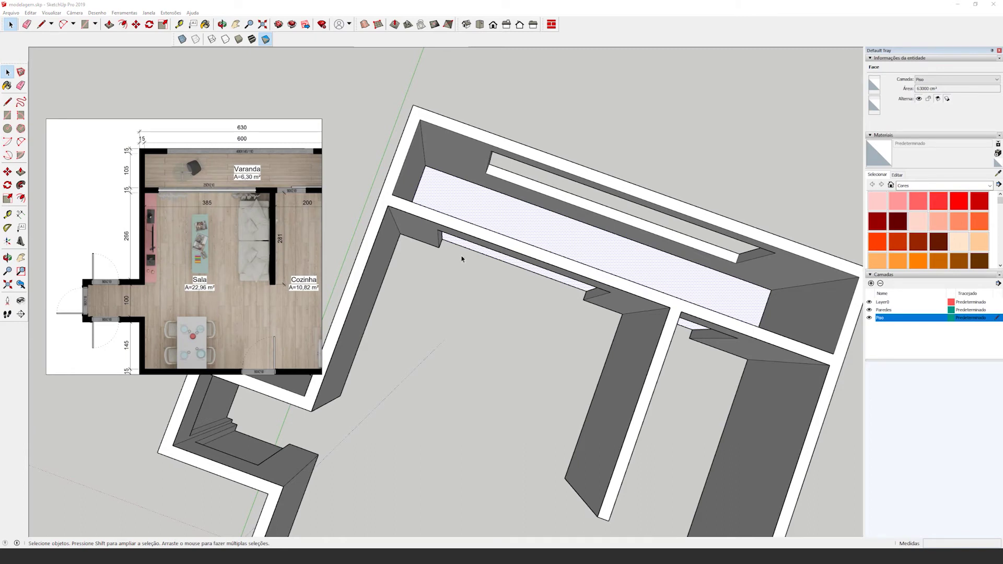
Generate FloorGenerator tile planks on the balcony face with the grid rotation set to 0, and close FloorGenerator
left_click(551, 24)
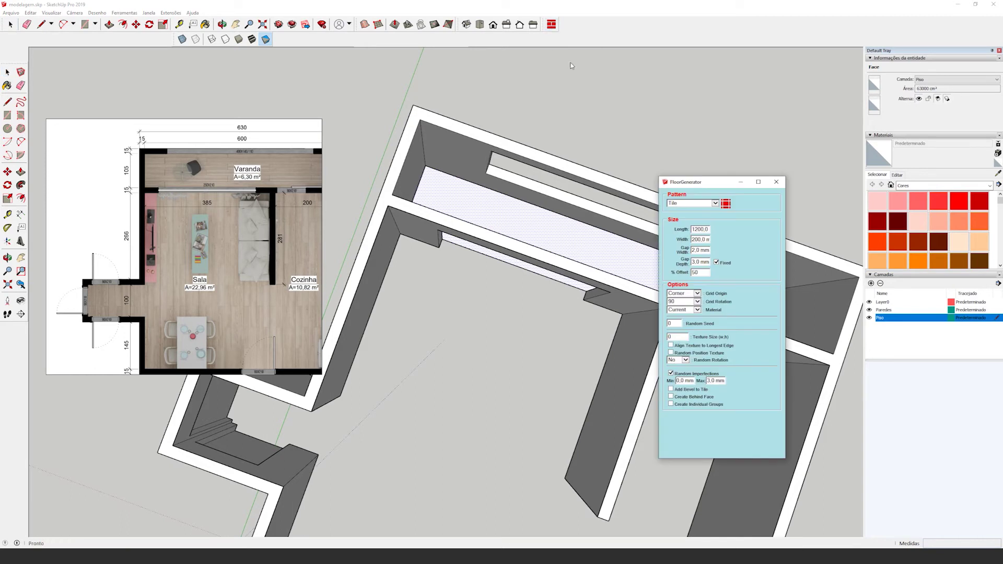
left_click(697, 302)
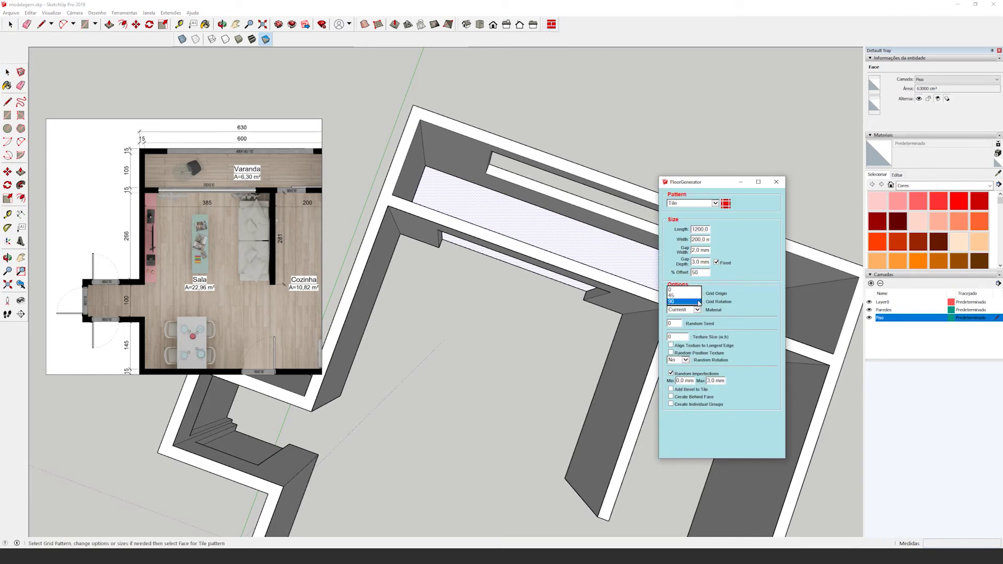
left_click(679, 291)
left_click(575, 249)
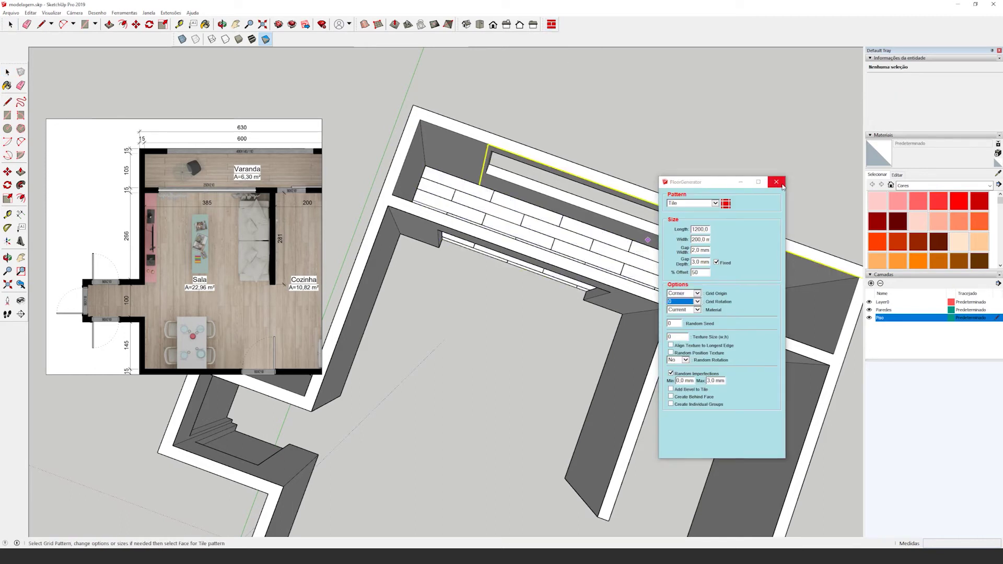
left_click(776, 182)
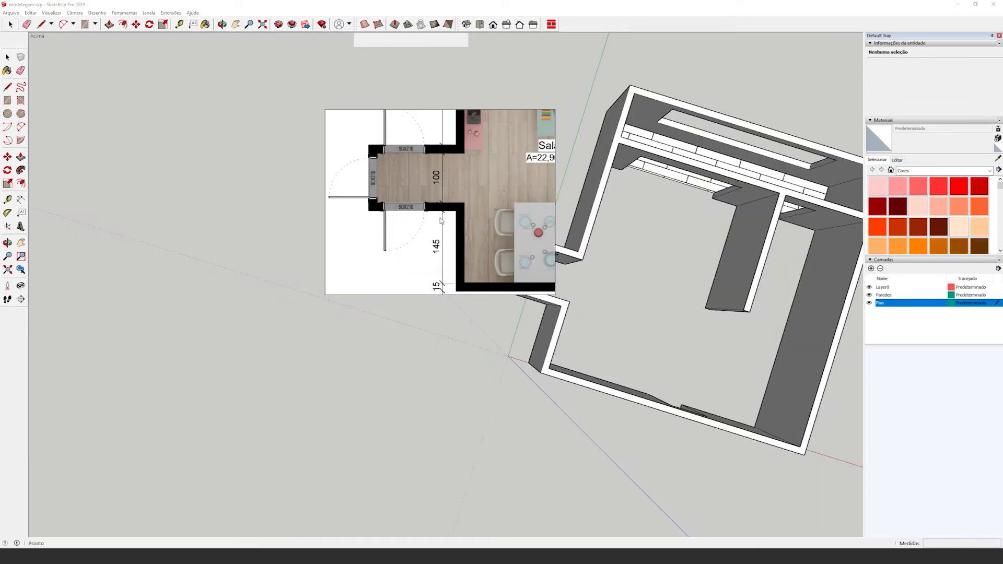
Unhide the hidden plank floor of the living room and kitchen
left_click(31, 13)
mouse_move(96, 135)
left_click(193, 144)
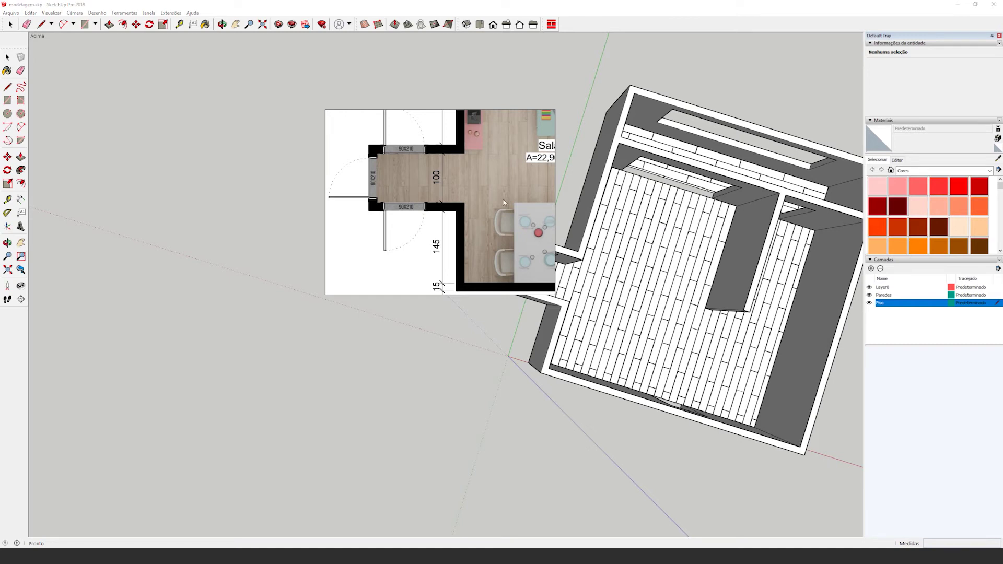
Show the model from the standard top view in parallel projection
left_click(74, 12)
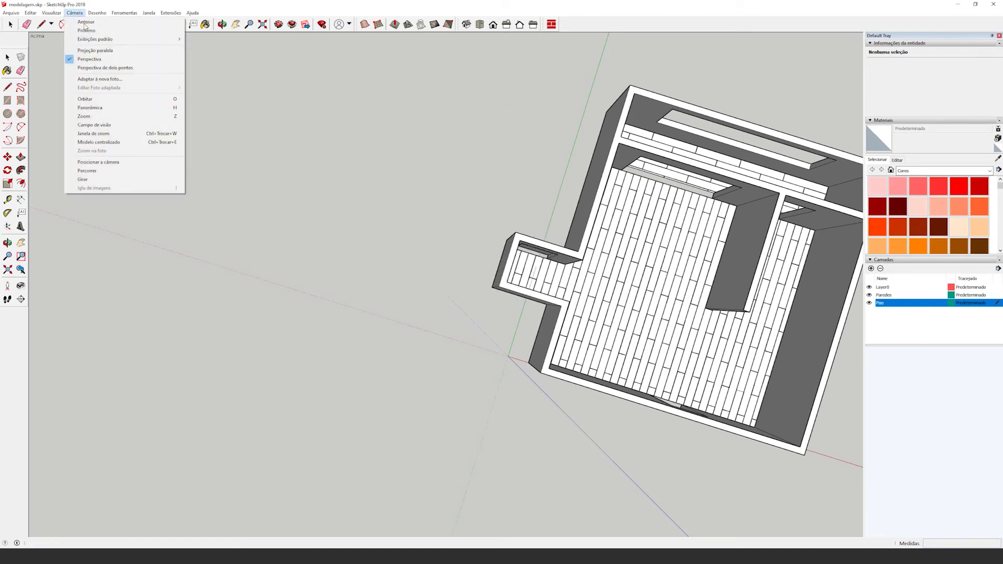
mouse_move(113, 41)
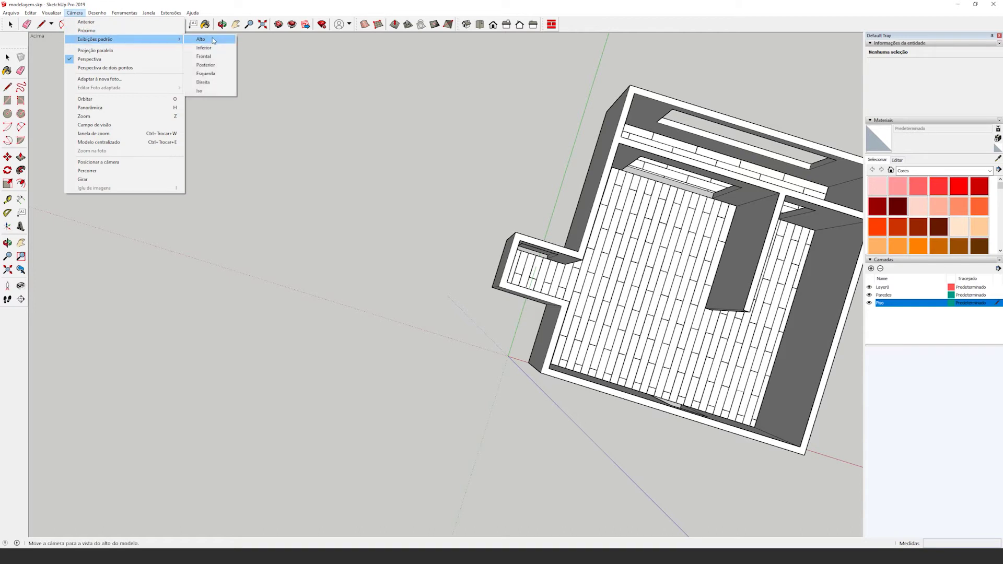
left_click(214, 41)
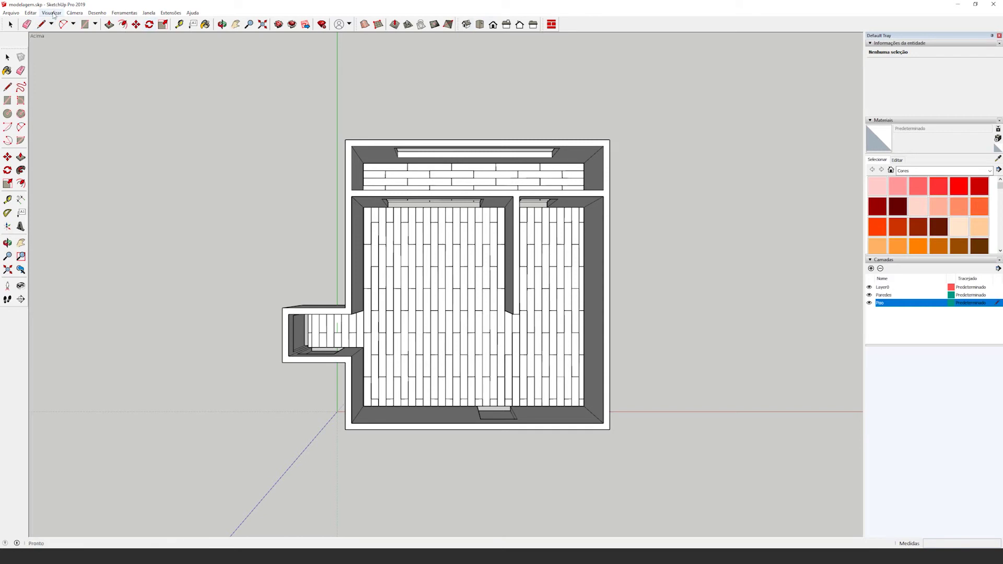
left_click(72, 13)
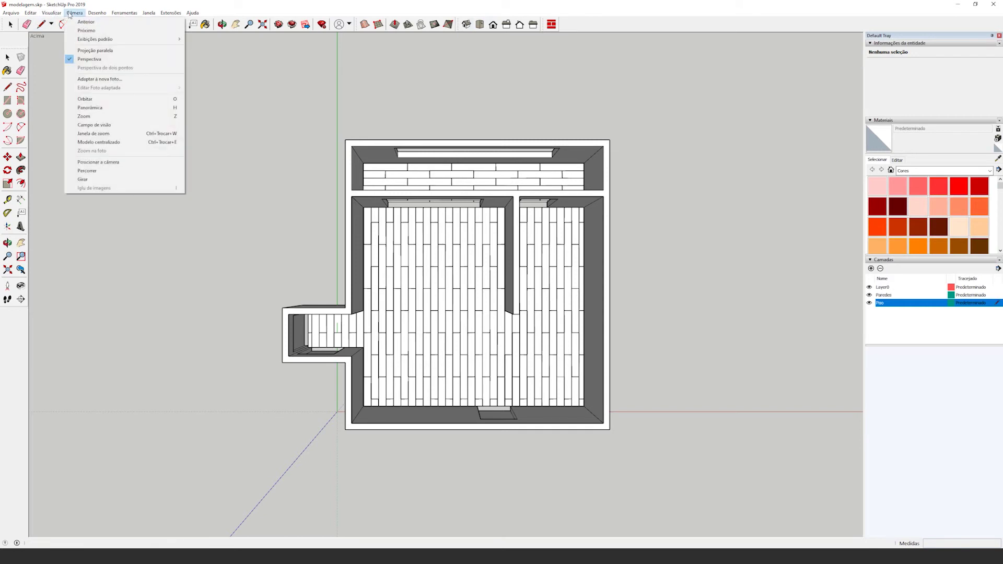
left_click(99, 52)
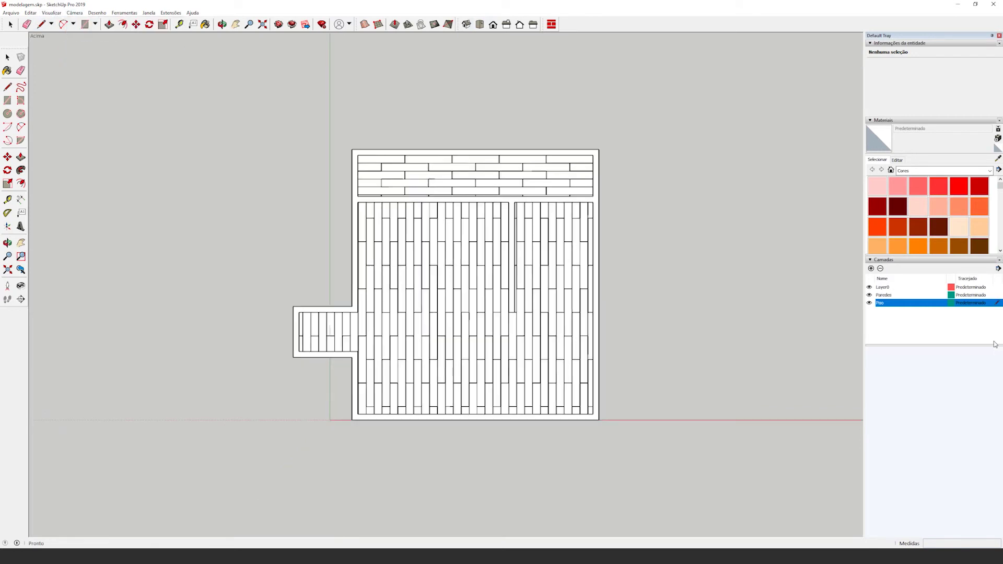
Trace the outer outline of the apartment walls with the Line tool to form one closed face
key("l")
left_click(351, 419)
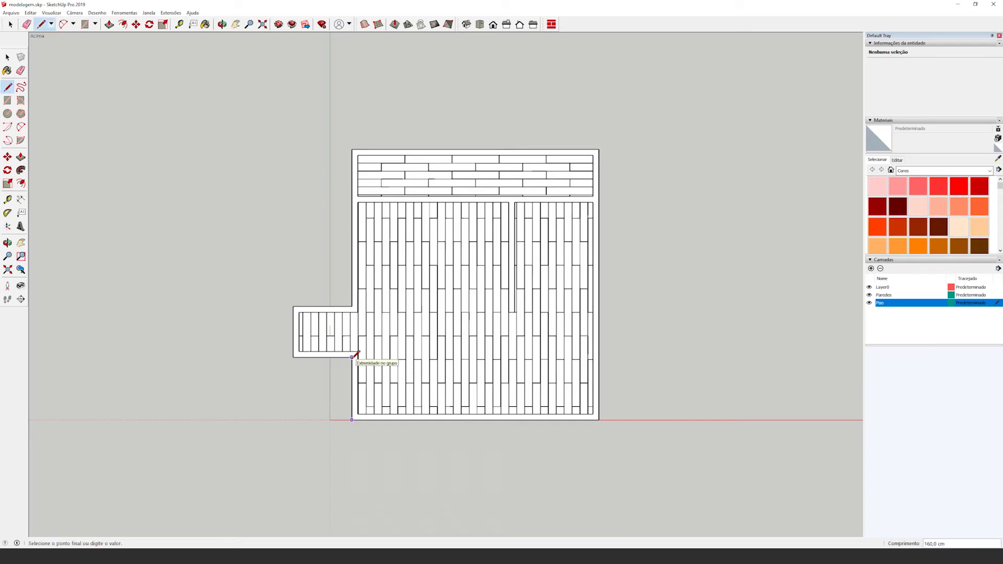
left_click(294, 306)
left_click(598, 419)
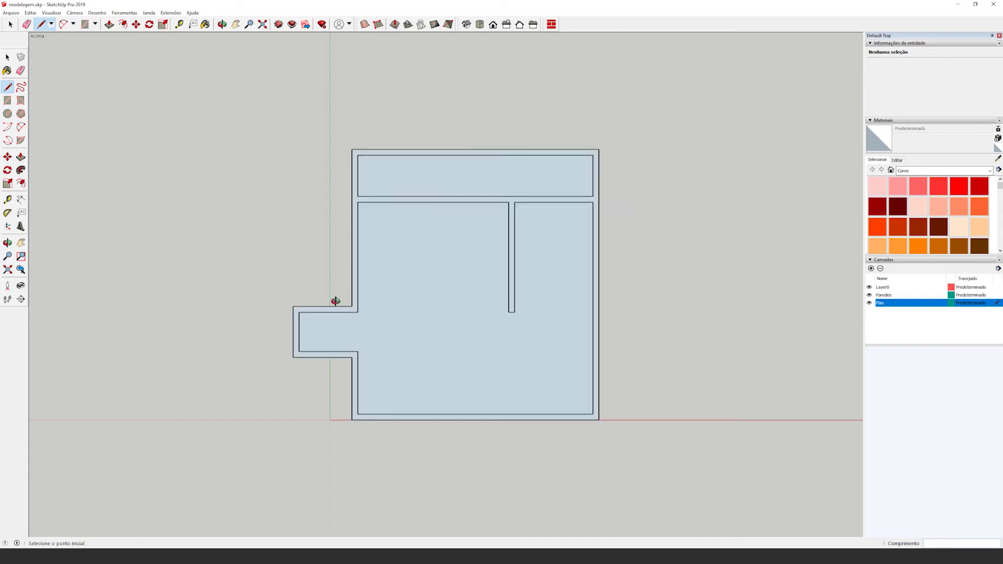
Switch the camera back to perspective and push/pull the outline face up 5 cm into a slab
middle_click_drag(335, 298, 589, 101)
scroll(436, 301, "up", 2)
left_click(74, 12)
left_click(91, 61)
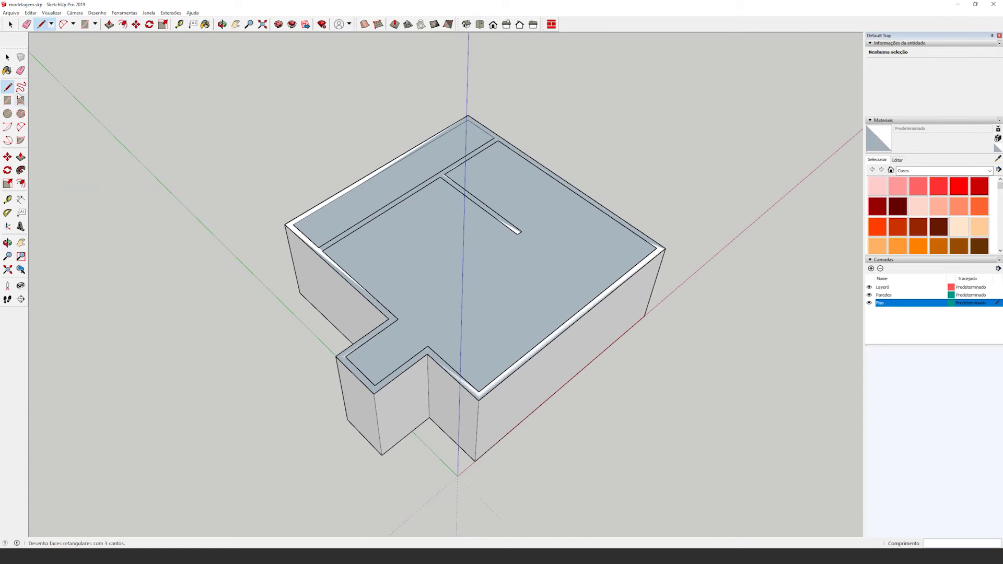
left_click(21, 157)
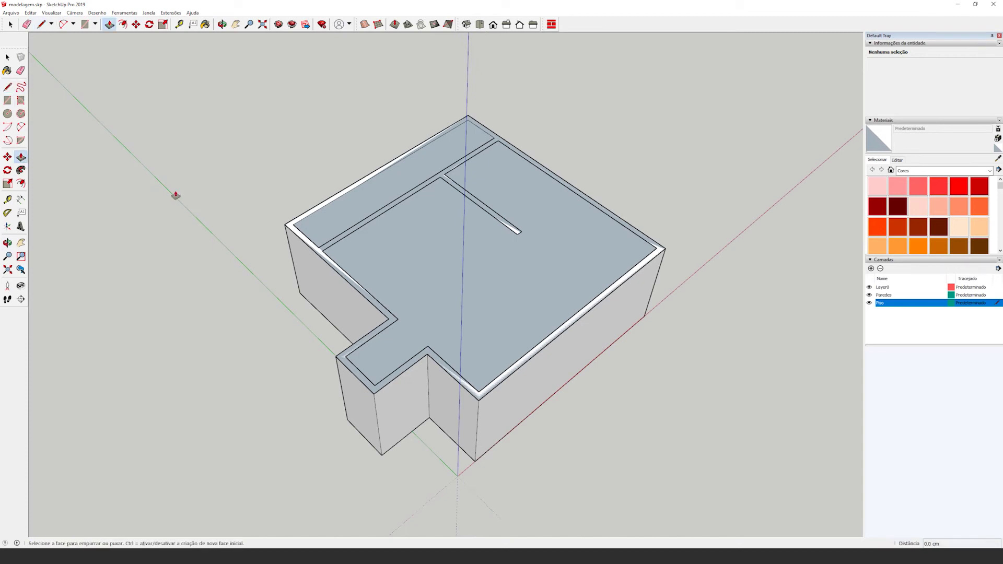
left_click(394, 267)
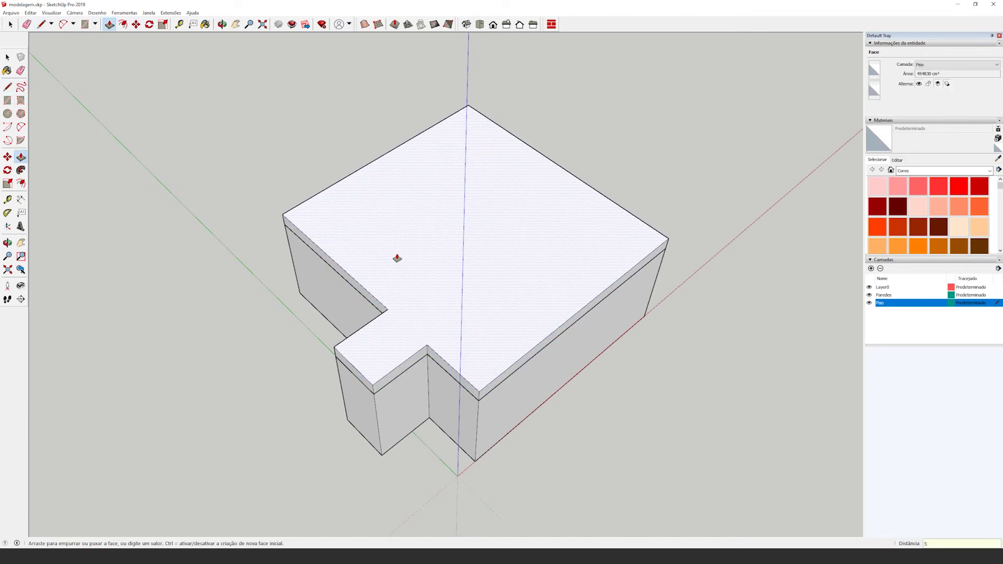
key("Return")
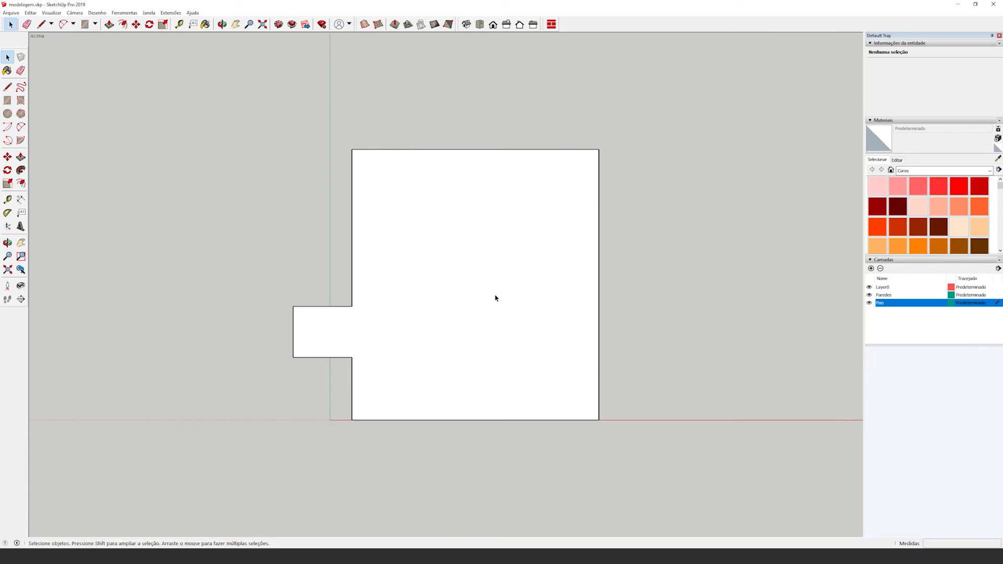
Select the whole slab with all its faces and edges and make it a group
triple_click(495, 298)
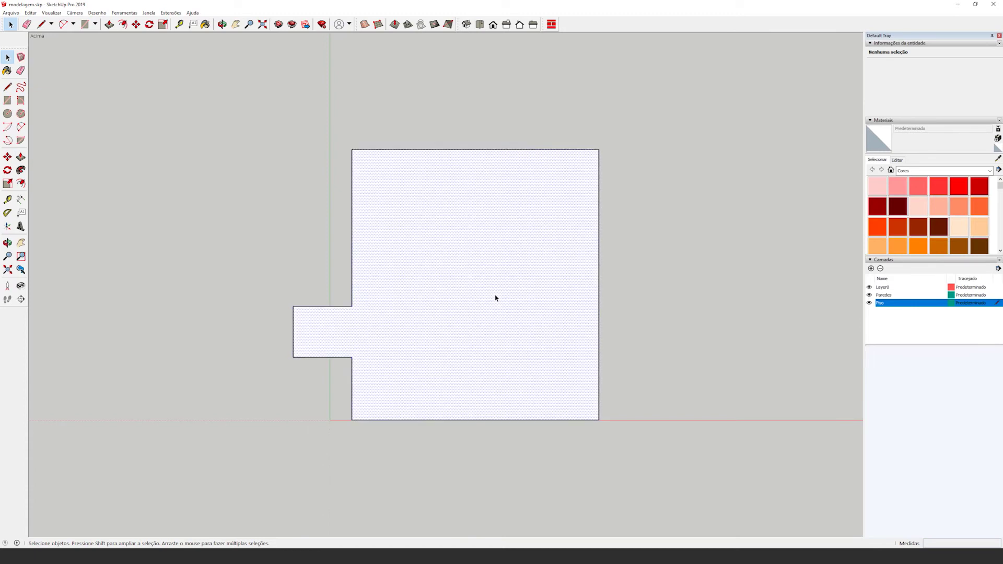
right_click(495, 297)
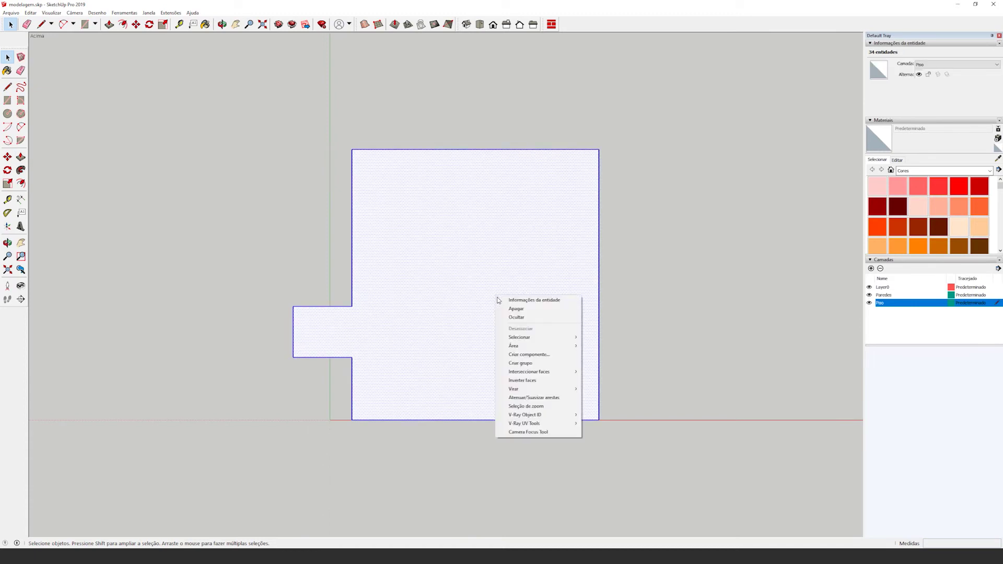
left_click(522, 363)
In the front view, move the slab group straight down 275 cm so its top meets the base of the walls
left_click(492, 26)
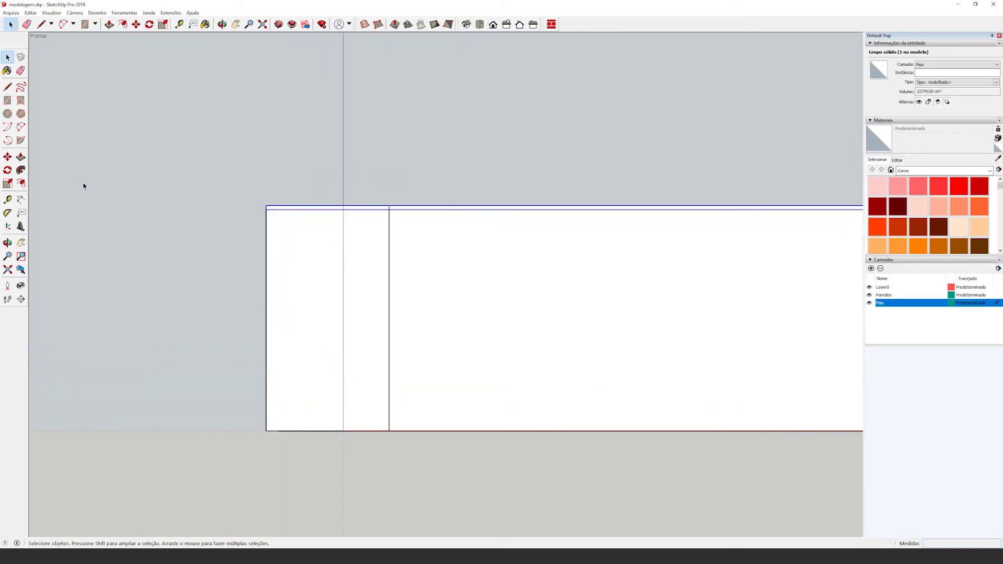
key("m")
left_click(266, 207)
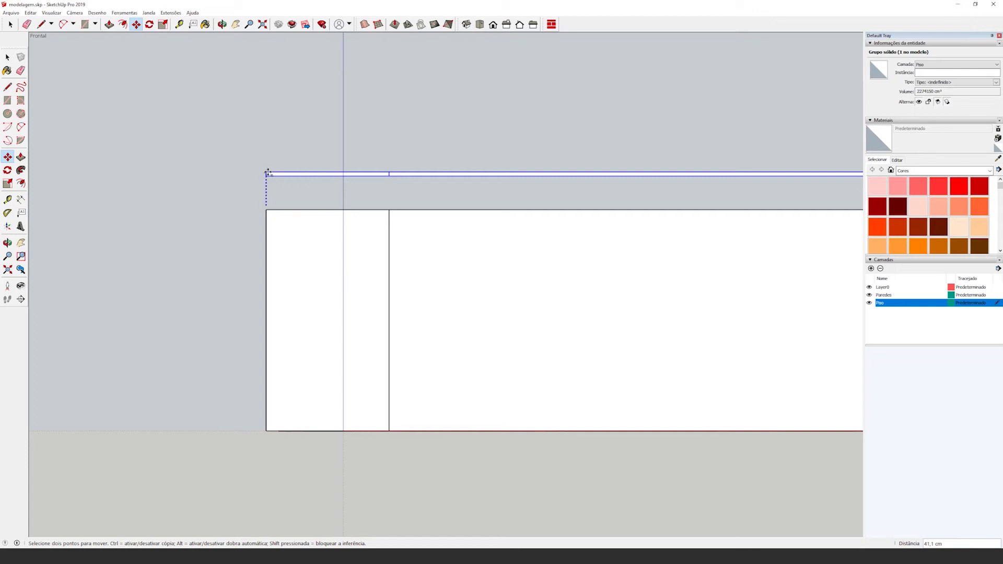
scroll(264, 461, "up", 6)
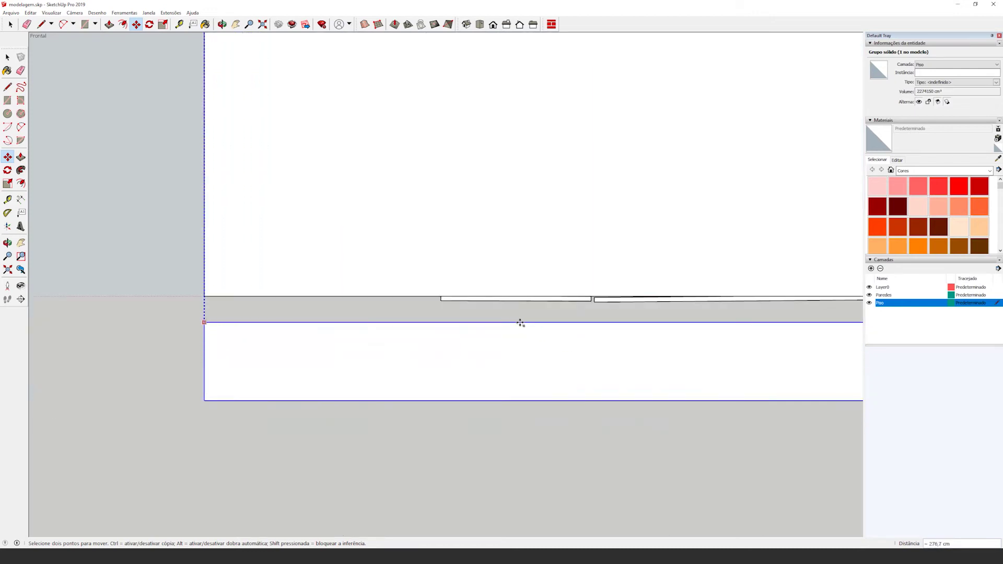
scroll(470, 349, "down", 5)
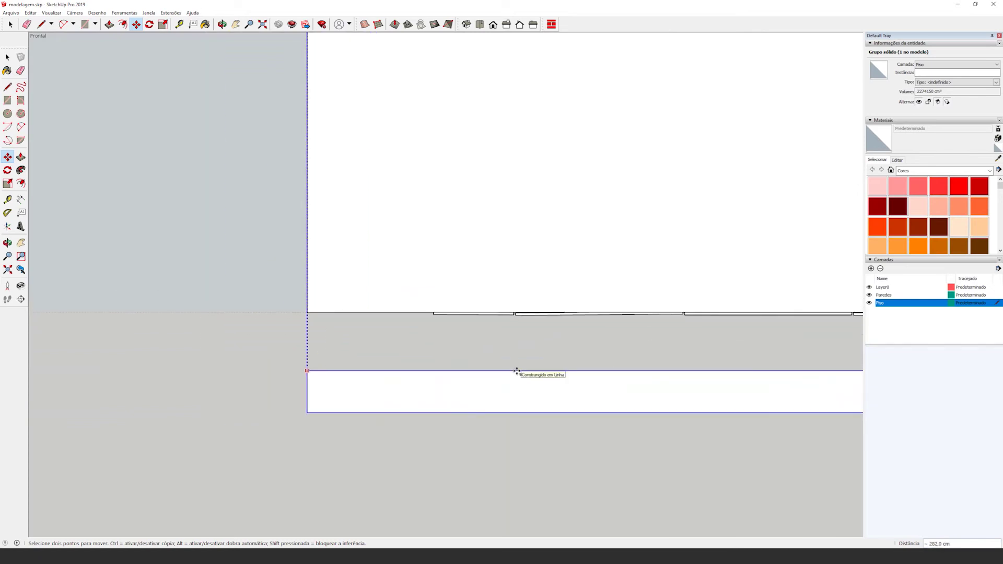
scroll(515, 370, "up", 5)
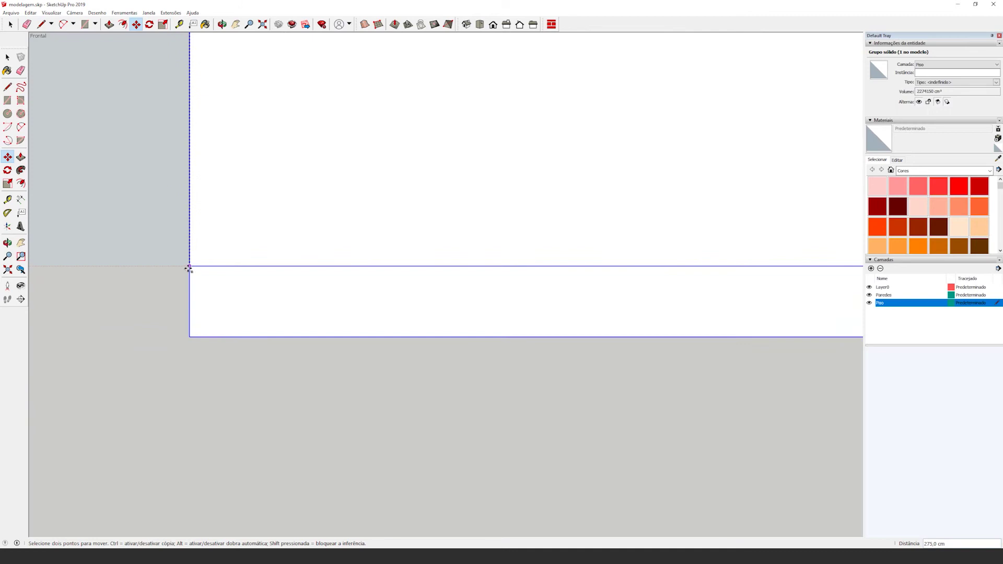
left_click(189, 267)
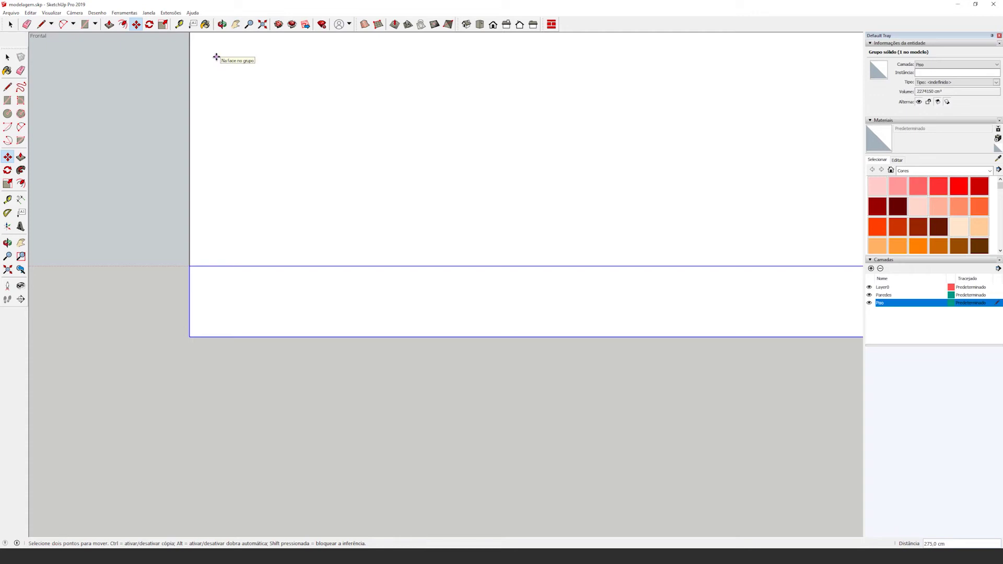
Enable the Estilos toolbar and switch the model display to wireframe
left_click(52, 13)
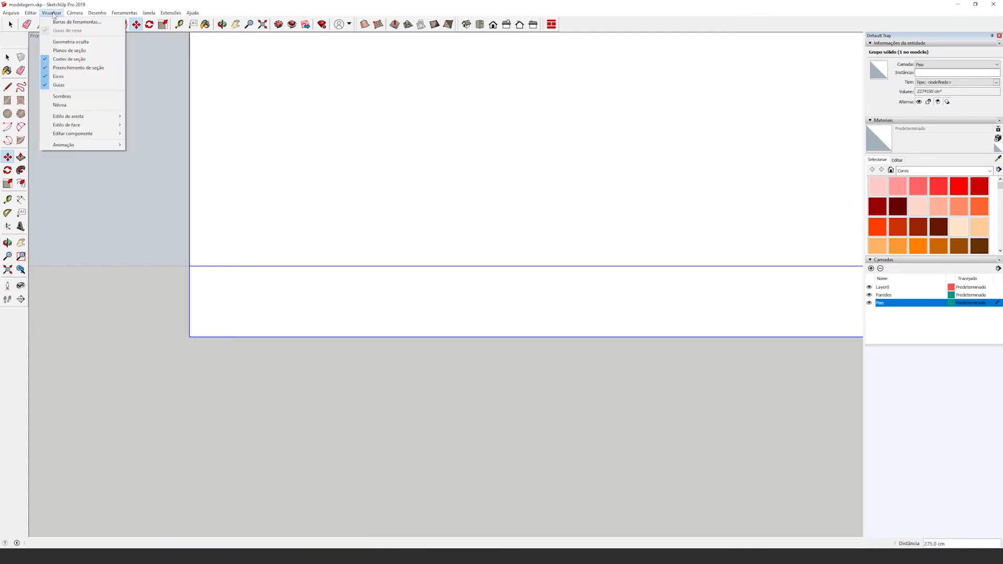
left_click(55, 22)
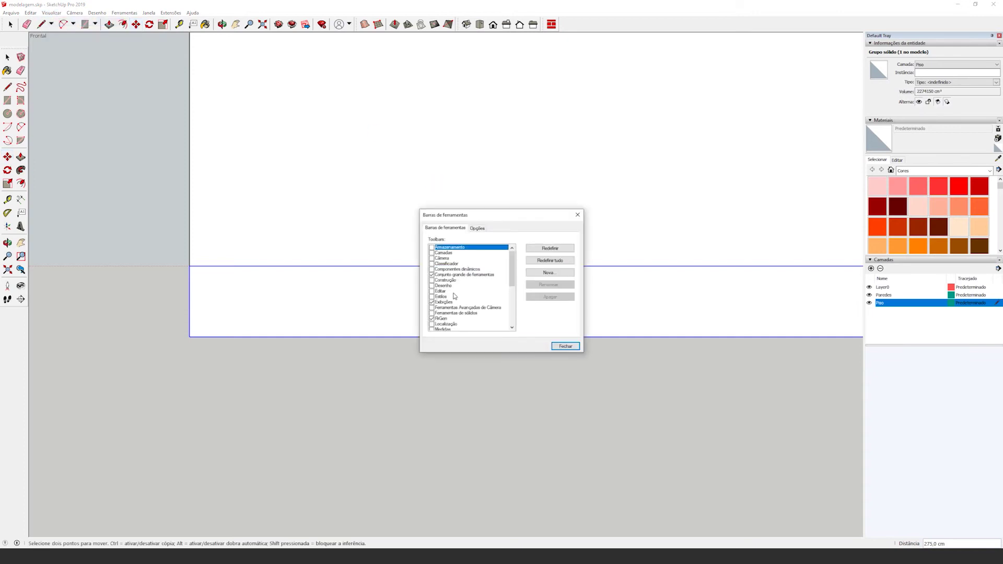
left_click(431, 297)
key("Escape")
left_click(214, 41)
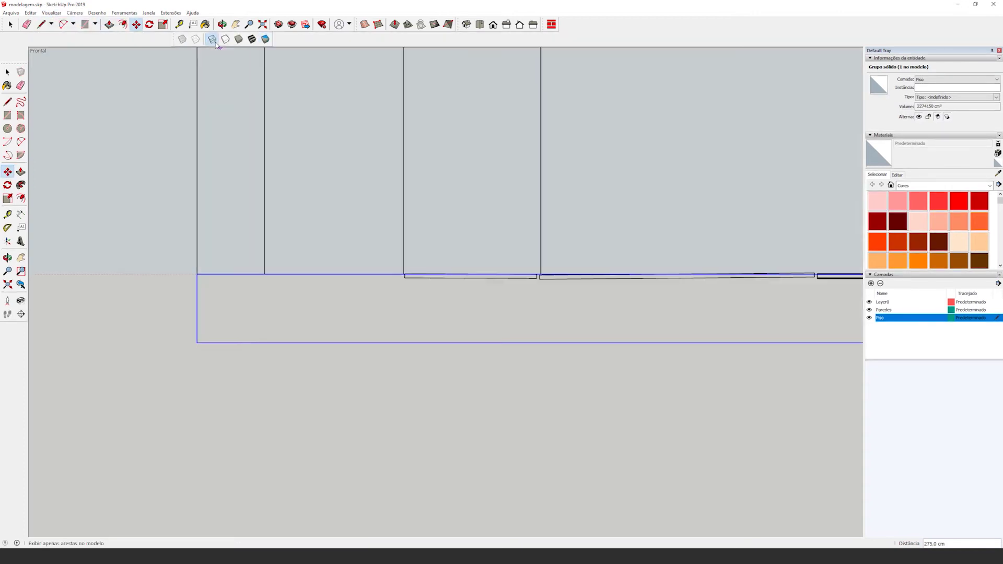
scroll(562, 280, "up", 1)
scroll(562, 281, "up", 2)
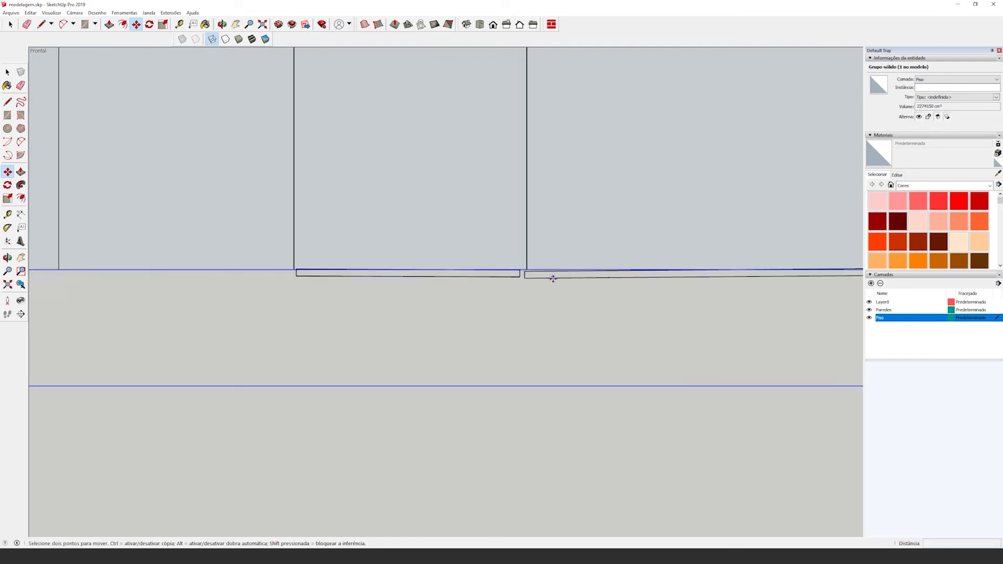
left_click(518, 278)
key("Escape")
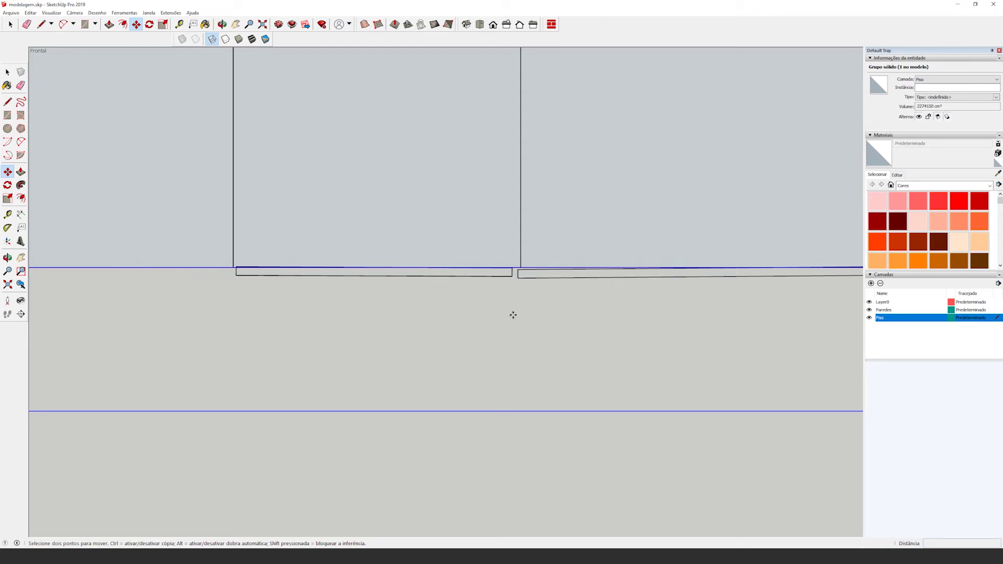
Hide the slab group below the walls
key("space")
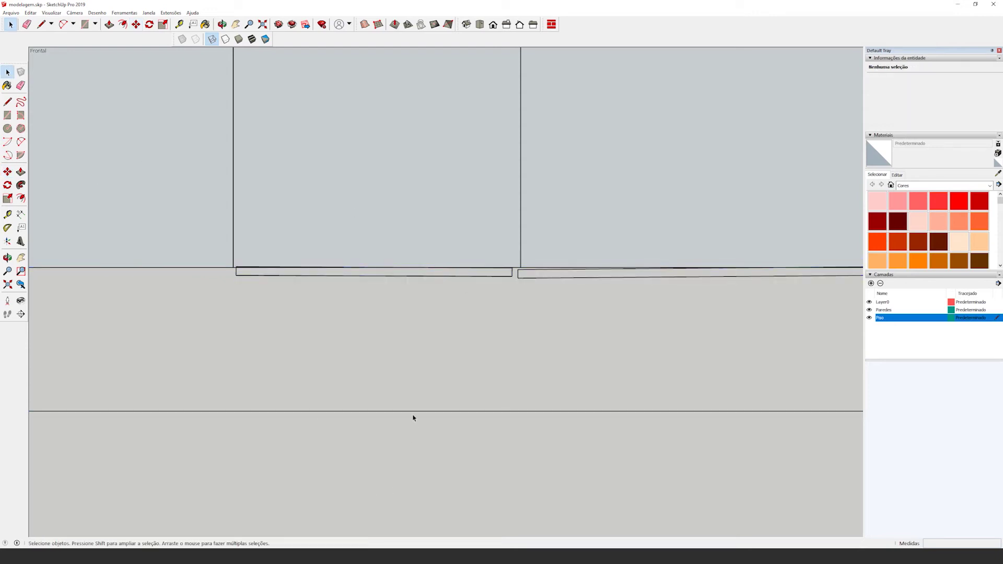
right_click(423, 259)
left_click(468, 285)
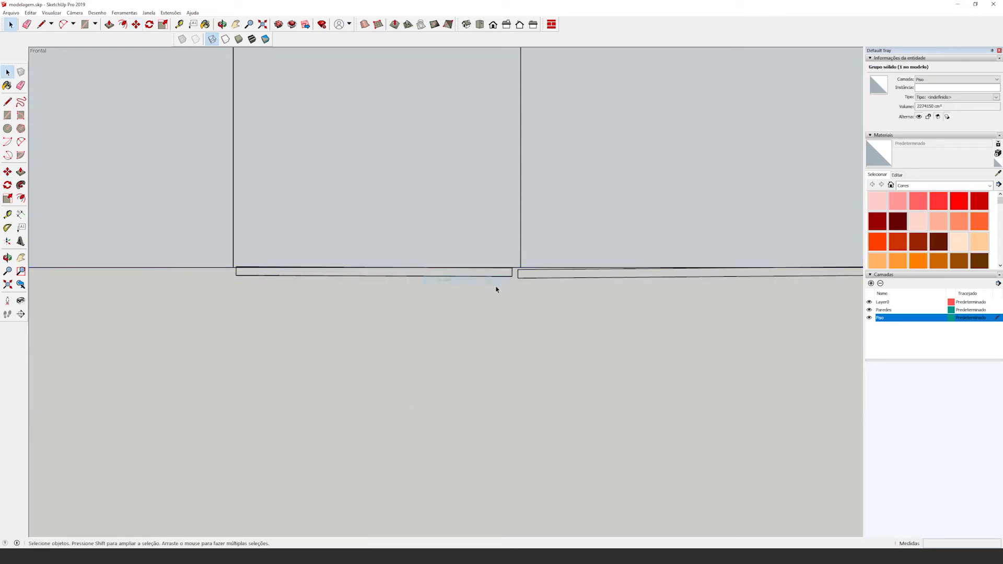
Move the plank floor group straight up so its underside meets the base of the walls
left_click(525, 282)
key("m")
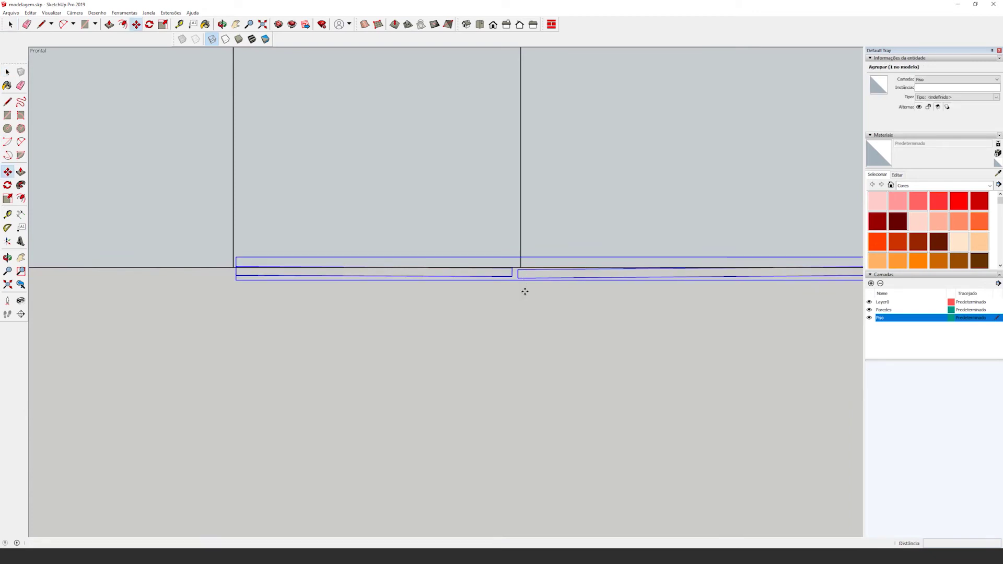
left_click(518, 279)
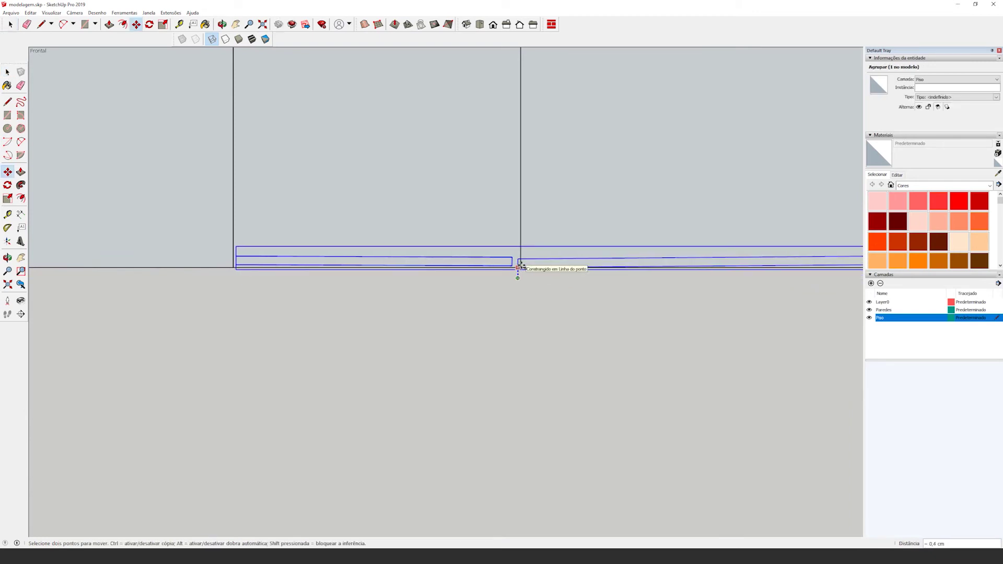
left_click(517, 267)
scroll(516, 264, "up", 4)
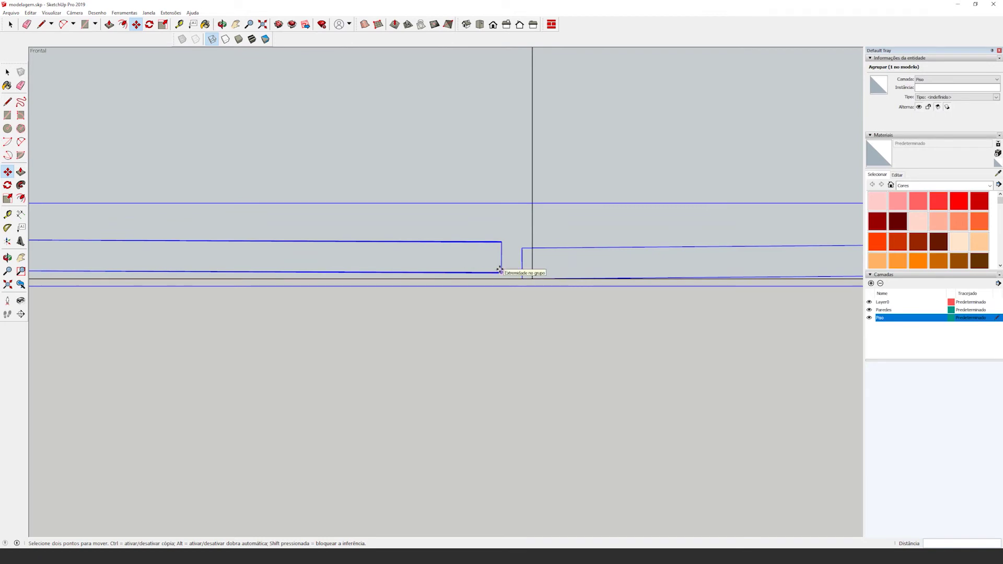
scroll(531, 281, "down", 2)
scroll(550, 279, "down", 1)
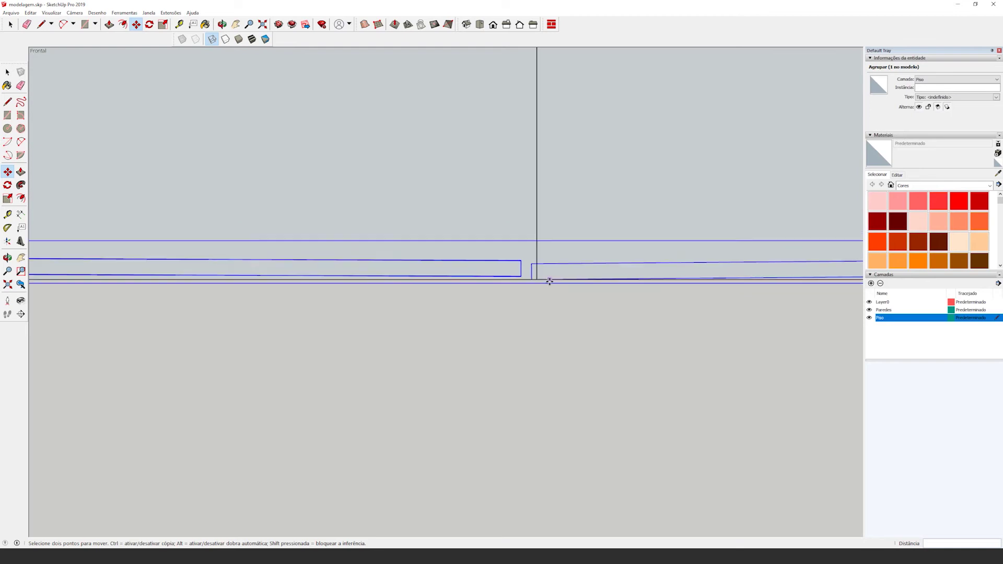
Unhide the slab group below the walls and clear the selection
left_click(30, 13)
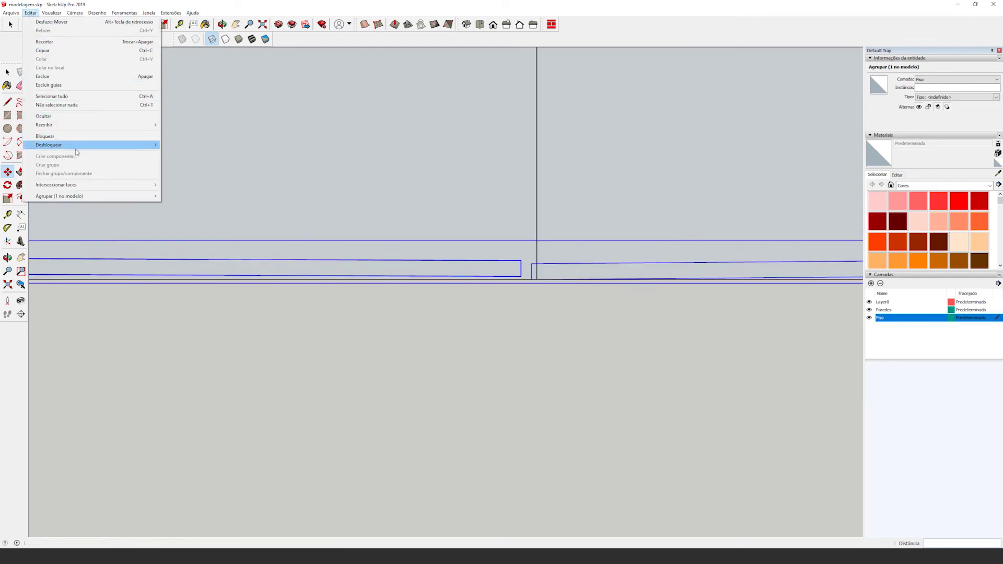
mouse_move(97, 126)
left_click(190, 141)
key("space")
left_click(490, 305)
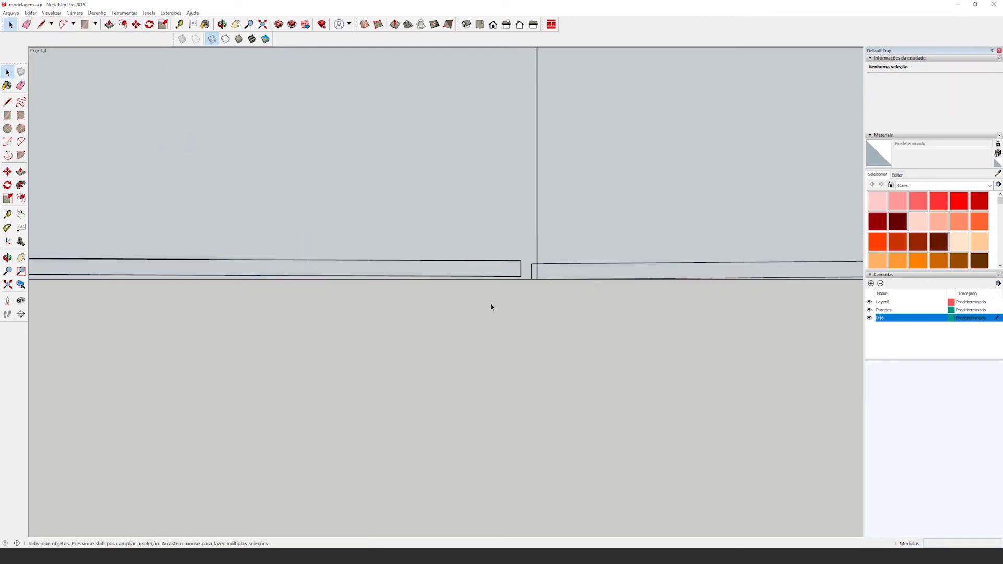
Set the camera to perspective and switch the model display from wireframe to monochrome
scroll(487, 310, "down", 9)
middle_click_drag(473, 308, 394, 487)
left_click(75, 13)
left_click(96, 64)
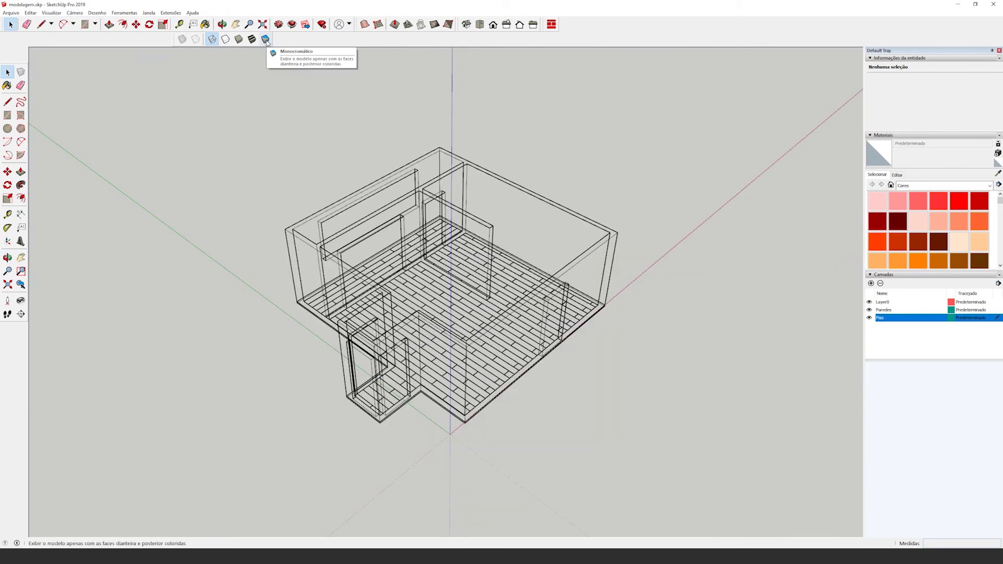
left_click(265, 40)
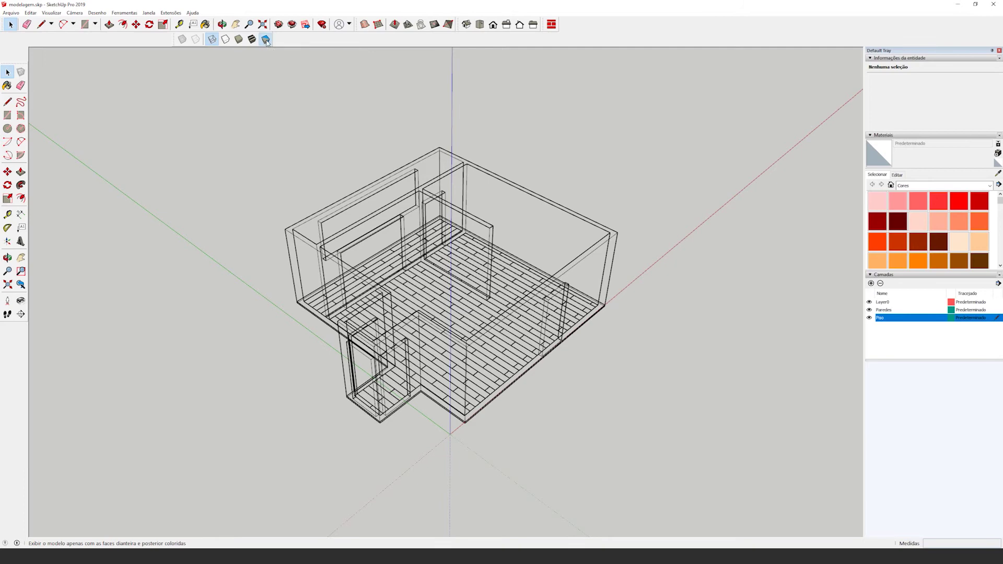
scroll(501, 262, "up", 5)
middle_click_drag(501, 261, 645, 338)
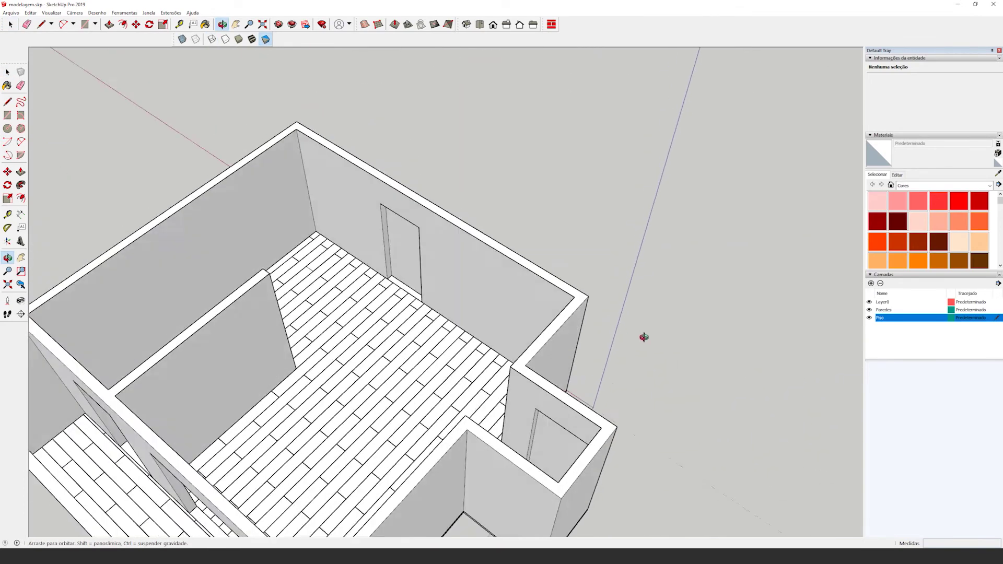
scroll(418, 345, "up", 3)
scroll(514, 302, "up", 5)
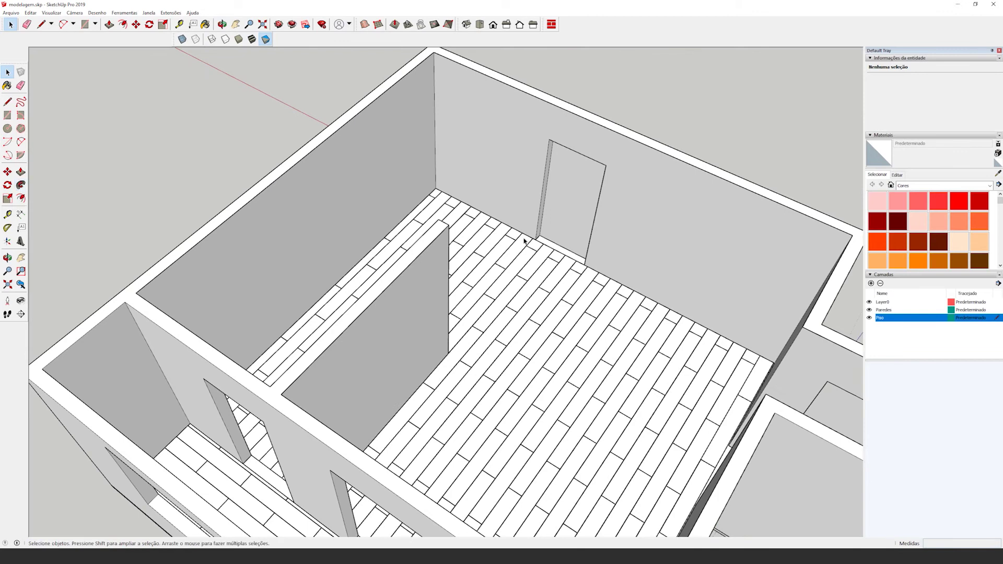
Make Layer0 the active layer and hide the Piso layer
left_click(869, 317)
key("Return")
left_click(997, 303)
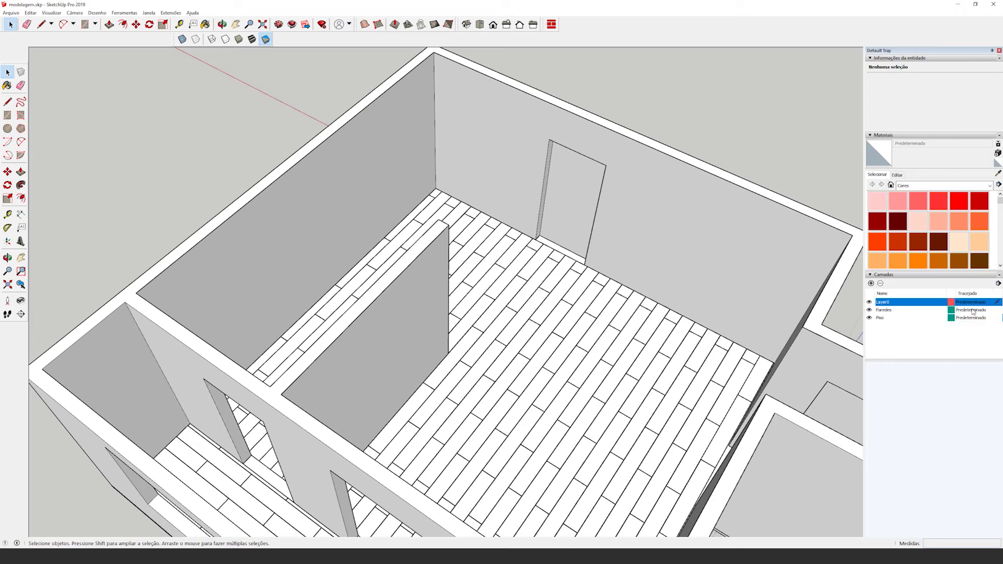
left_click(870, 317)
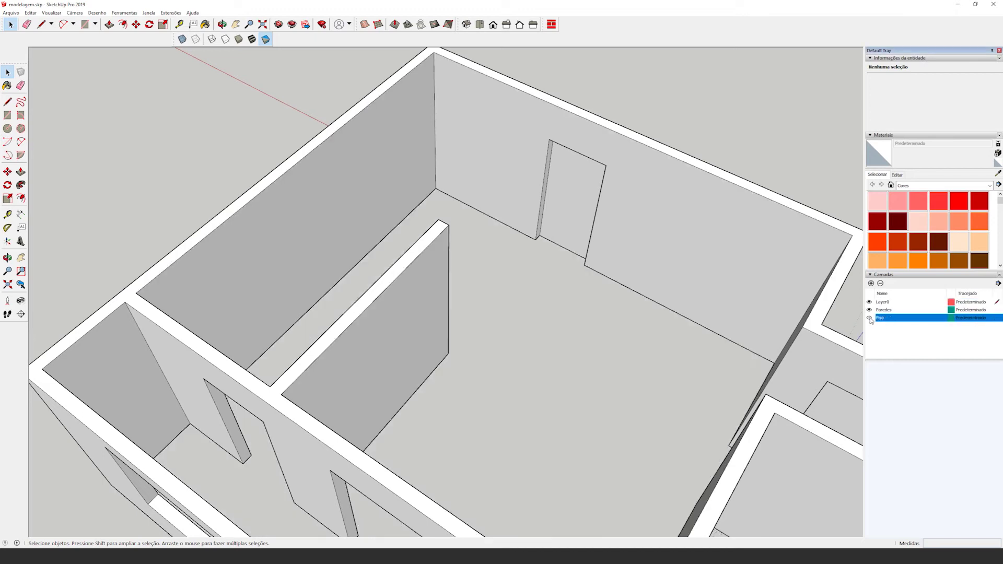
Add a layer named Rodape and make it the active layer
left_click(870, 284)
type("Rodape")
key("Return")
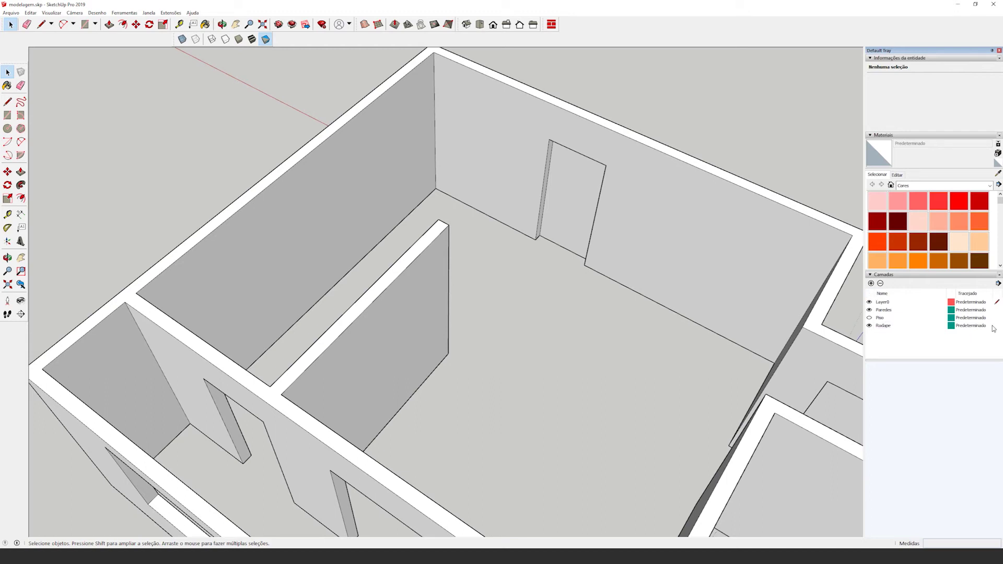
left_click(996, 326)
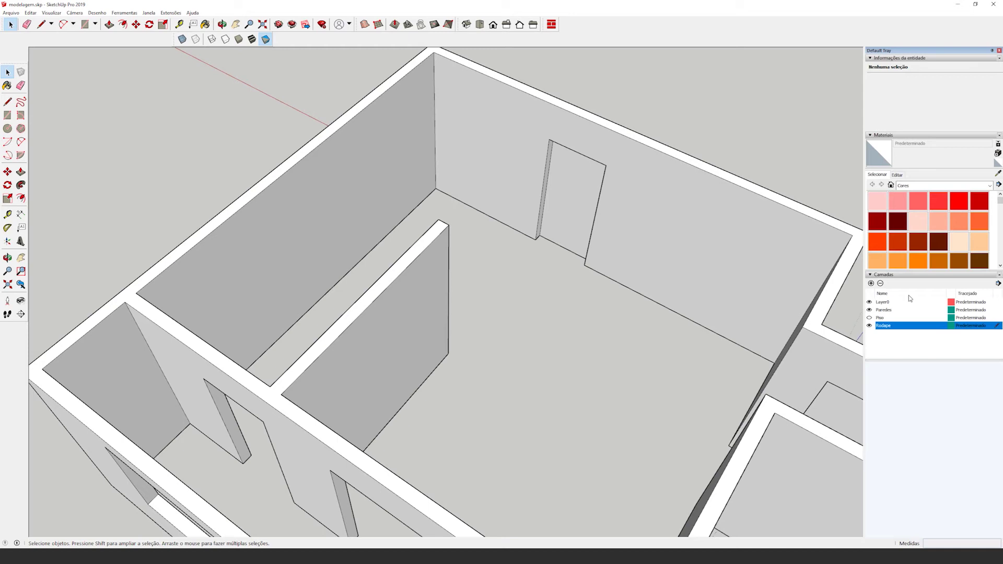
Draw an upright 2 x 10 cm rectangle at the base of the wall corner, perpendicular to the wall, as the baseboard profile
scroll(630, 279, "up", 5)
scroll(576, 255, "up", 3)
middle_click_drag(564, 269, 412, 277)
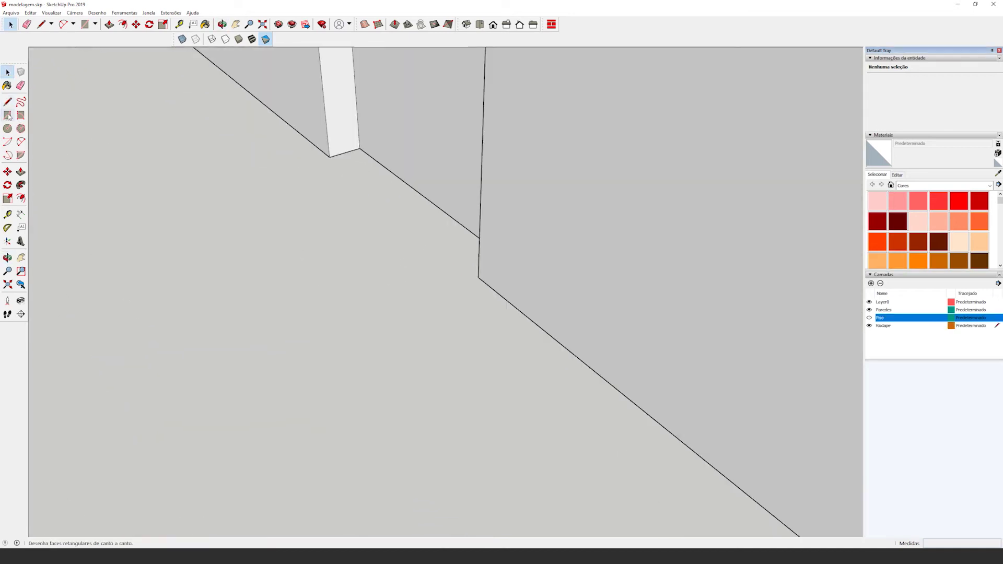
key("r")
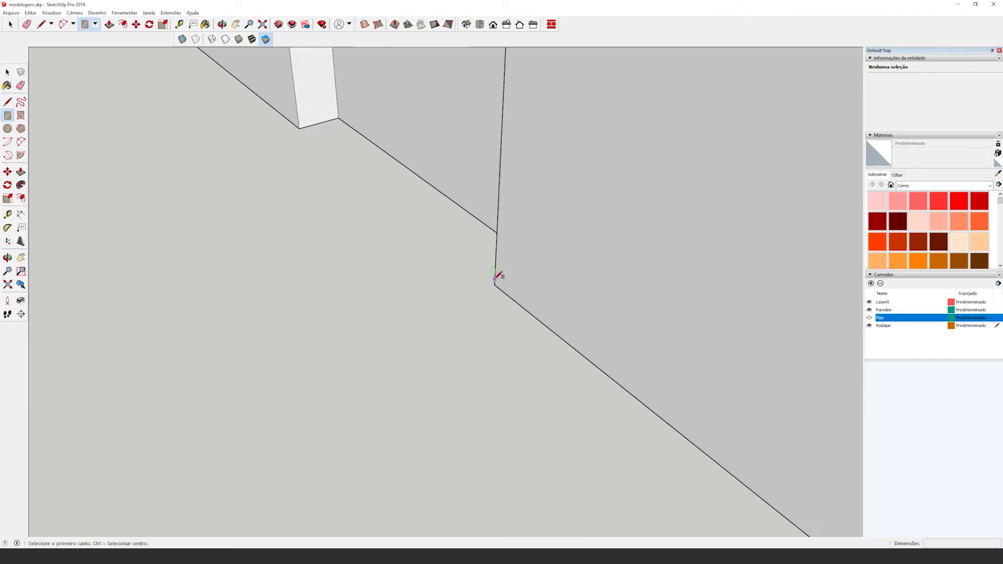
left_click(494, 285)
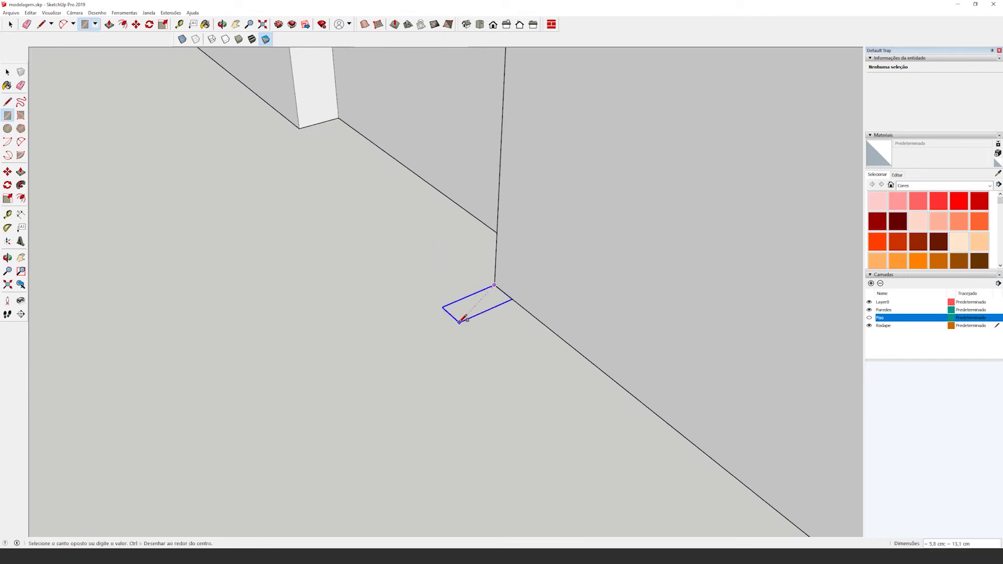
key("Right")
type("2;10")
key("Return")
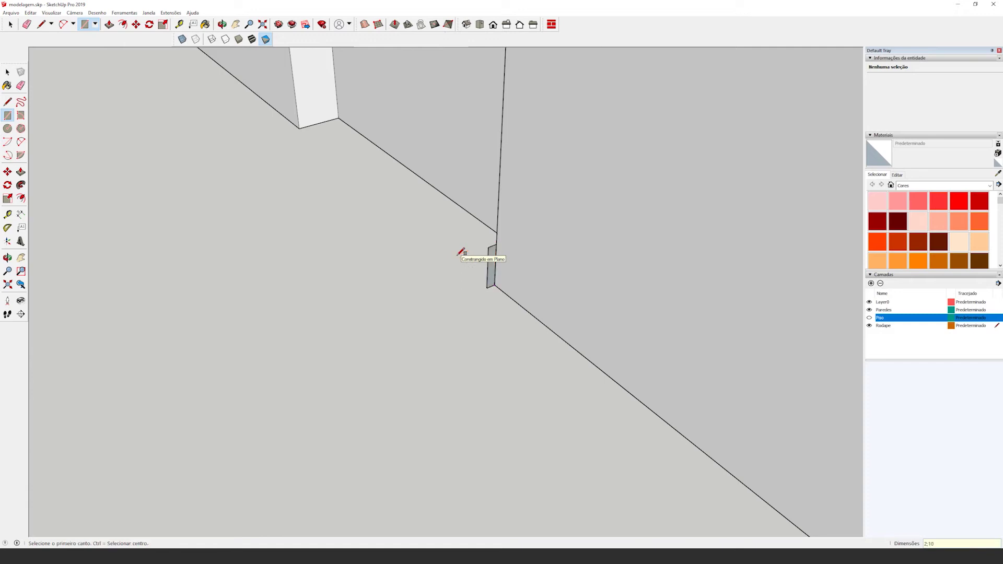
Draw a small square of about 0.5 cm inside the outer top corner of the baseboard profile
scroll(460, 253, "up", 5)
left_click(478, 209)
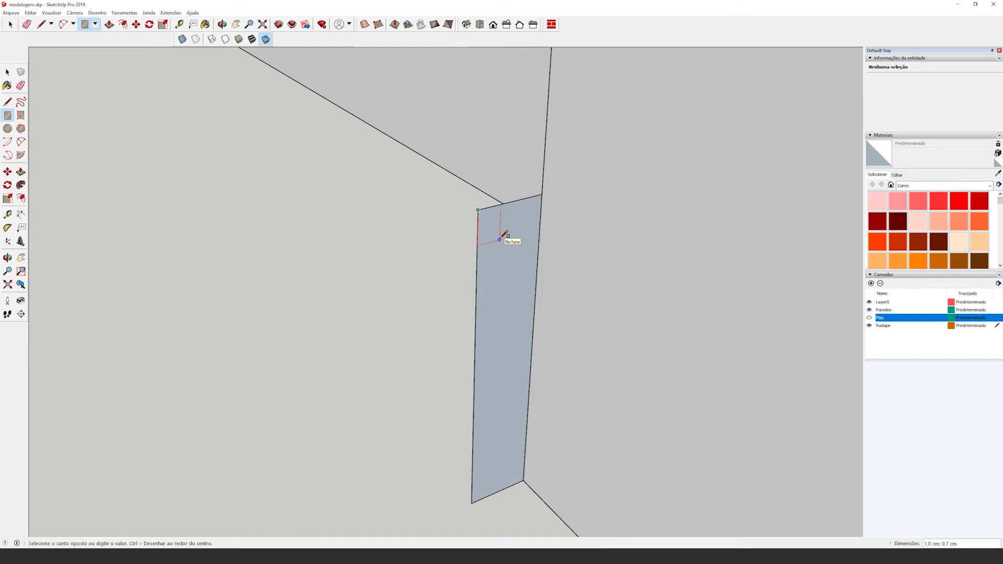
left_click(492, 218)
Copy the small square face 9.5 cm straight down to the outer bottom corner of the profile
key("space")
left_click(492, 217)
scroll(492, 218, "down", 2)
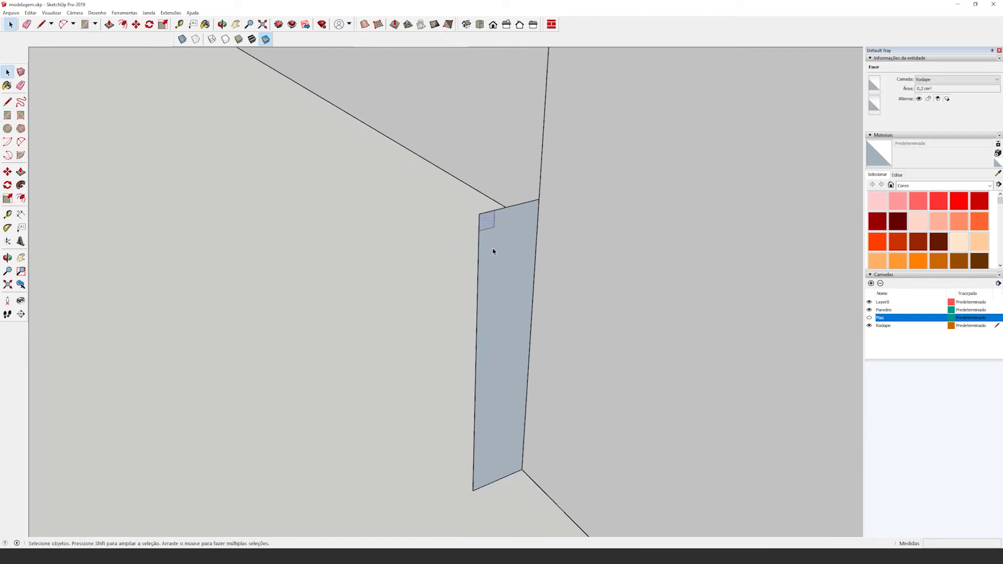
scroll(526, 286, "up", 2)
key("m")
left_click(486, 217)
key("ctrl")
scroll(485, 497, "up", 3)
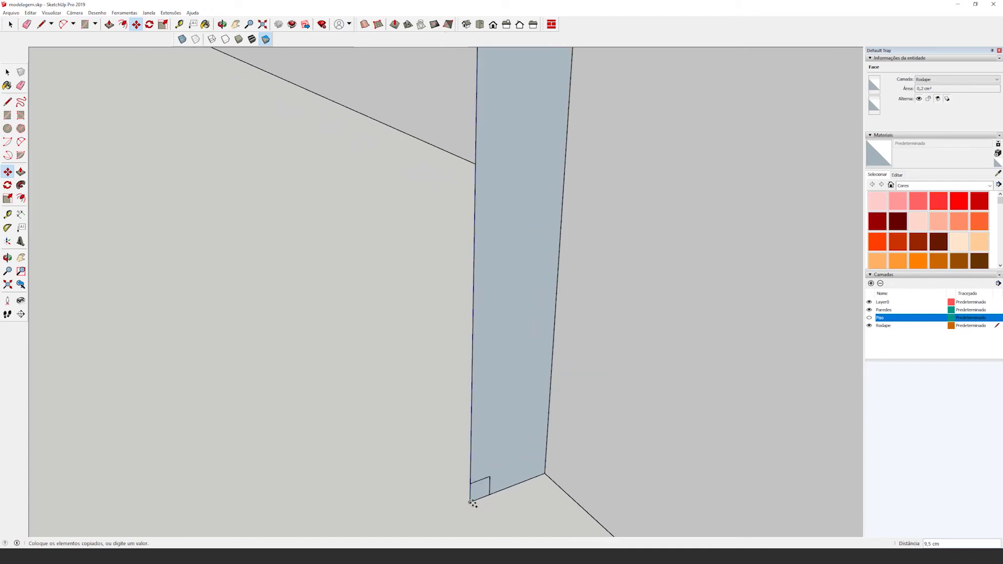
left_click(470, 501)
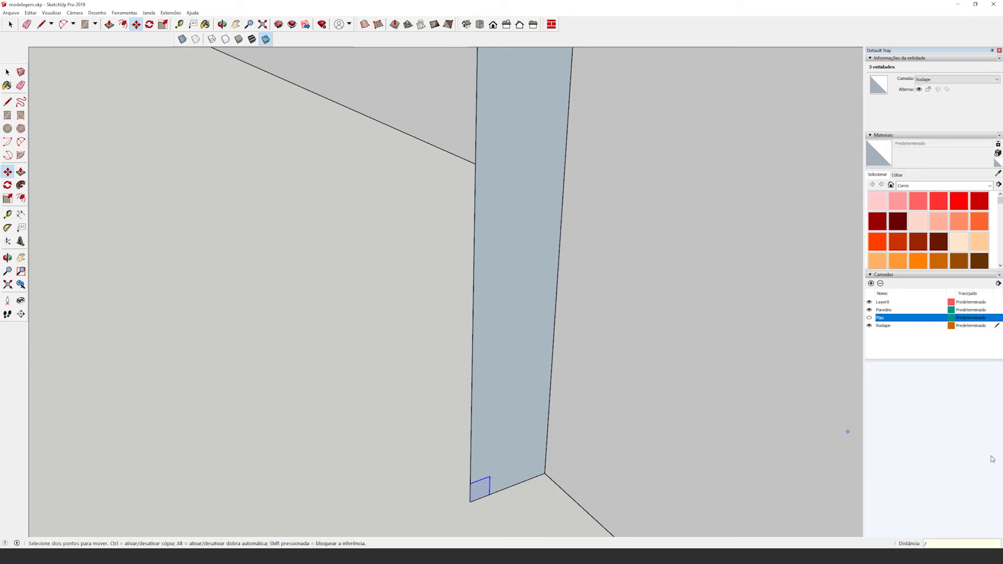
Divide the distance between the original square and its copy into 3 equal intervals with evenly spaced copies (/3)
type("/4")
key("Return")
scroll(783, 503, "down", 2)
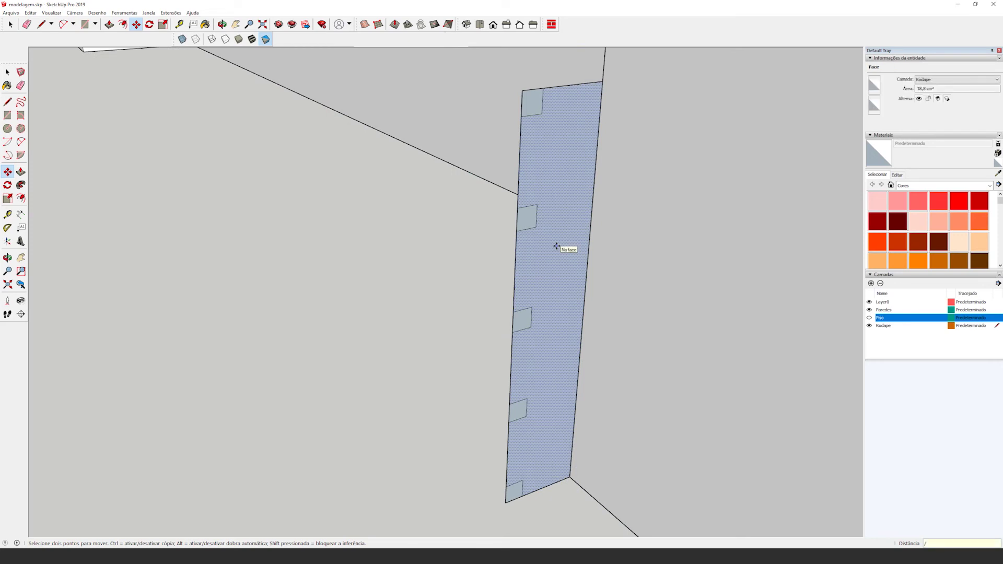
type("/3")
key("Return")
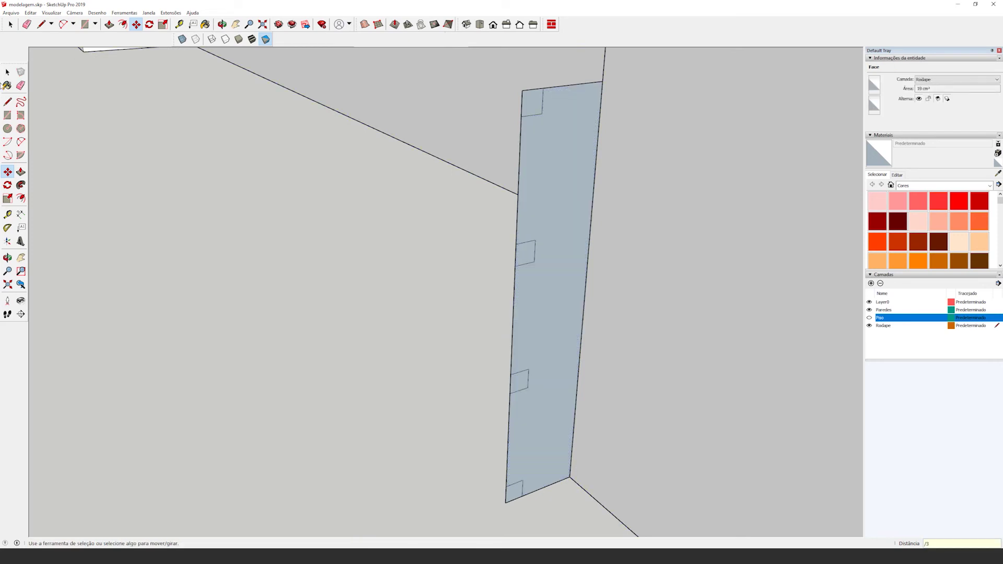
Draw an arc across the top small square, from its lower outer corner to its upper inner corner, bulging outward
key("space")
middle_click_drag(537, 101, 469, 169, "shift")
scroll(455, 183, "up", 3)
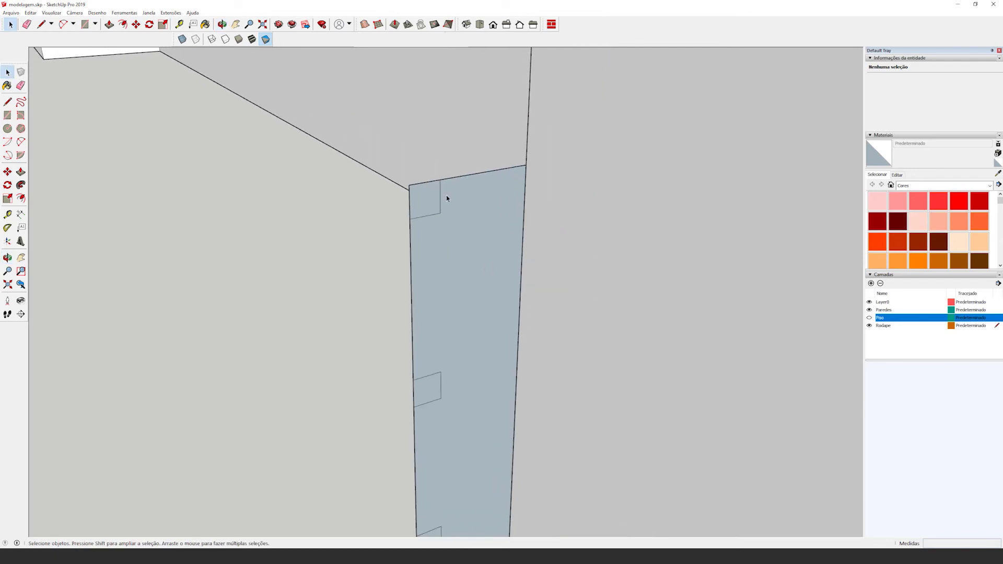
key("a")
left_click(386, 232)
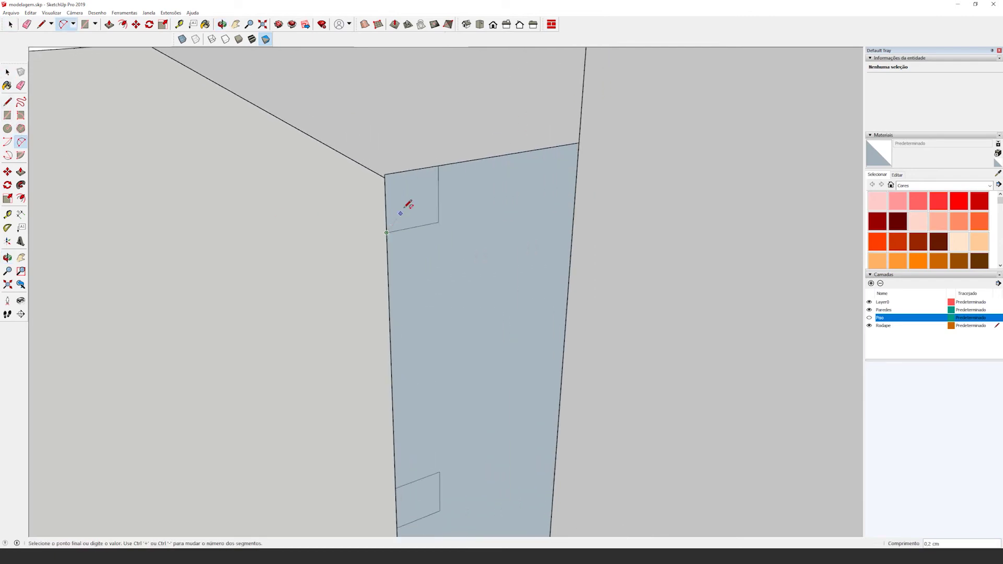
left_click(438, 166)
left_click(404, 198)
Delete the sharp corner edges outside the arc and the top square's inner lines to leave a rounded profile corner
key("space")
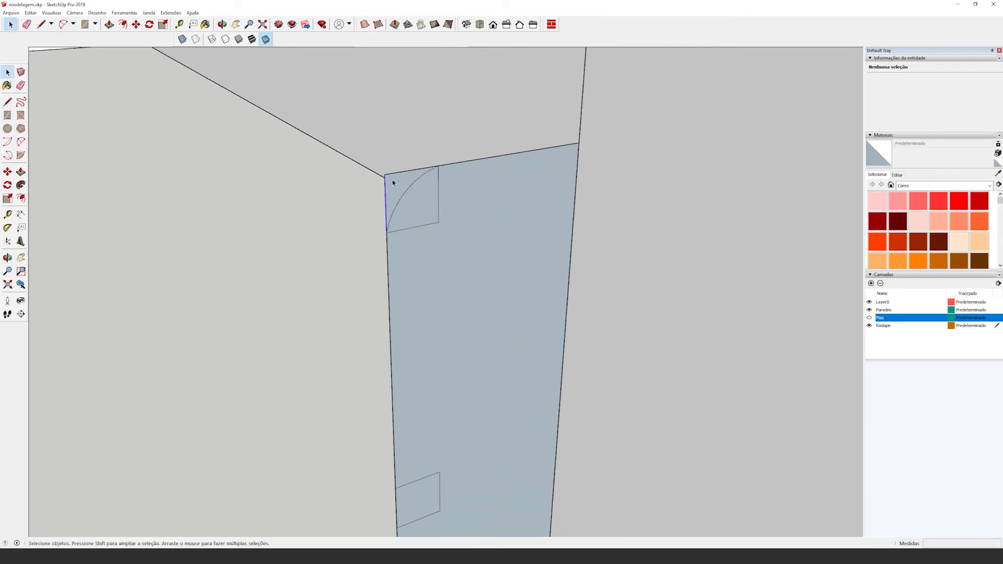
left_click(396, 176)
key("Delete")
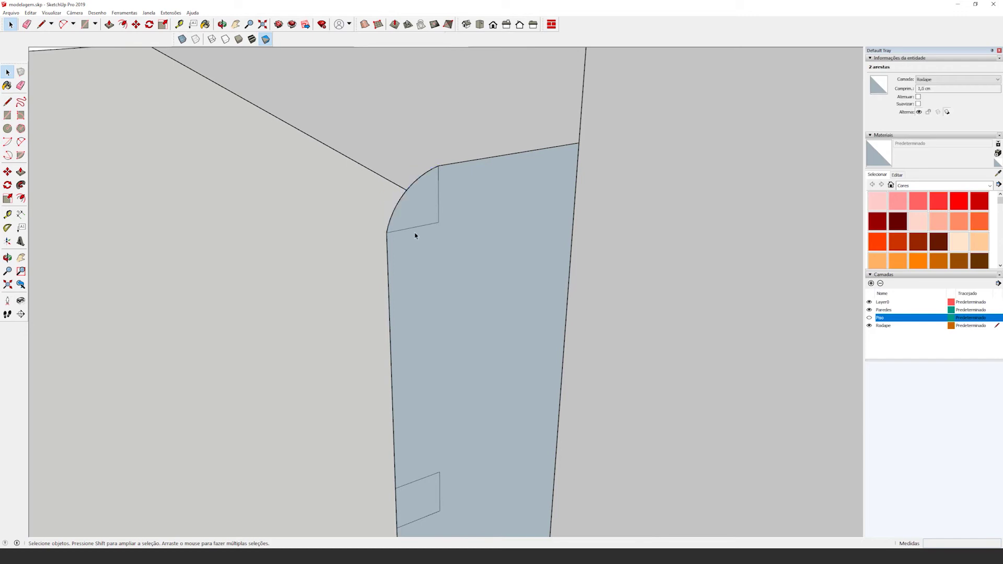
left_click(416, 228)
key("Delete")
left_click(438, 212)
key("Delete")
scroll(438, 214, "down", 2)
scroll(437, 458, "up", 1)
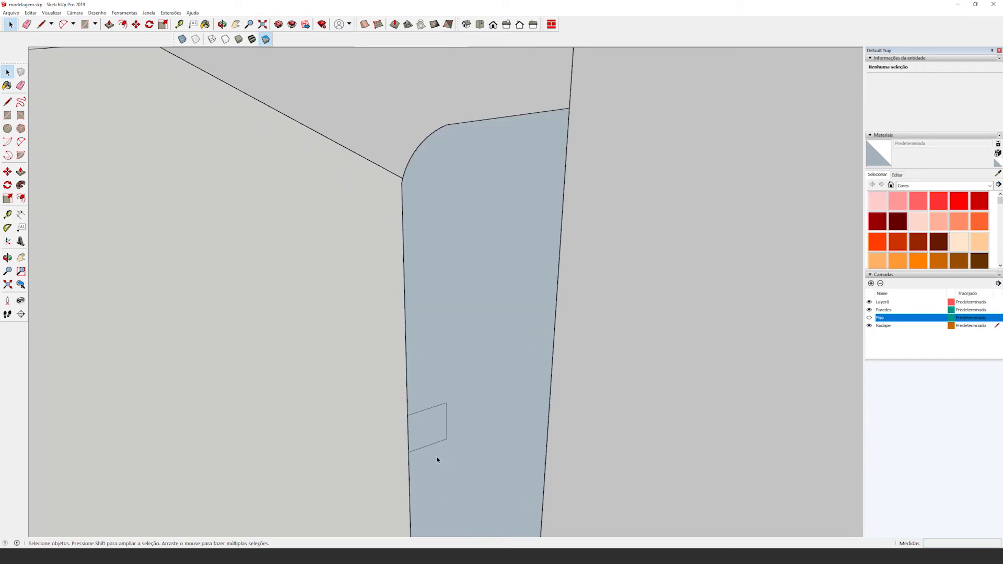
Cut out the two middle squares as notches in the profile and delete the bottom square's inner vertical line
scroll(413, 433, "down", 5)
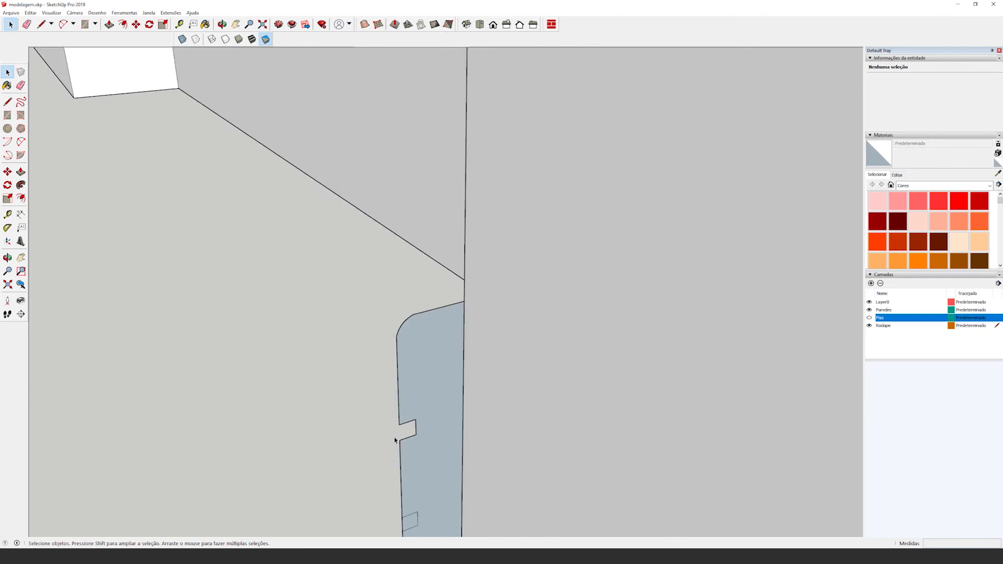
scroll(389, 358, "up", 3)
scroll(407, 432, "down", 3)
scroll(387, 425, "up", 3)
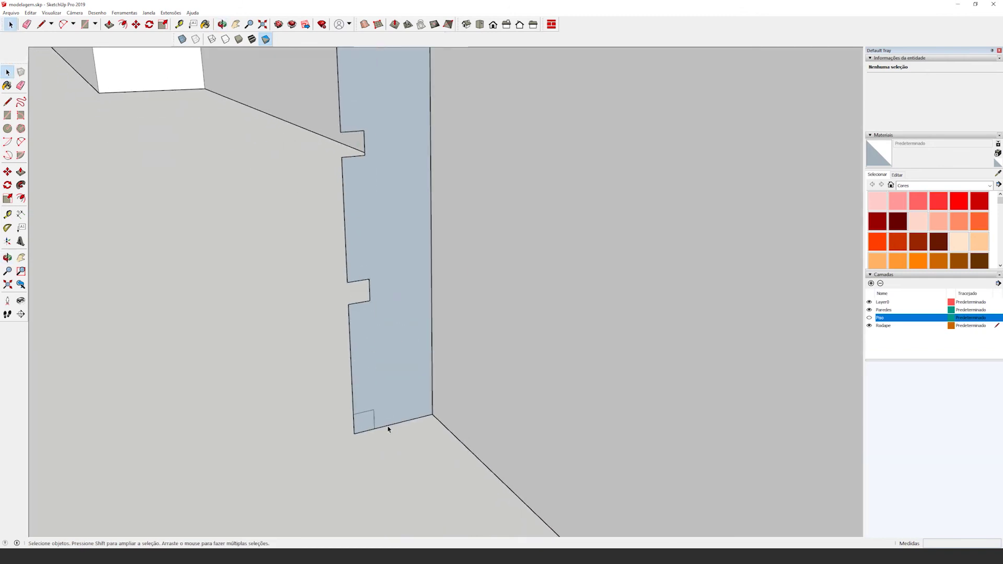
left_click(365, 405)
key("Delete")
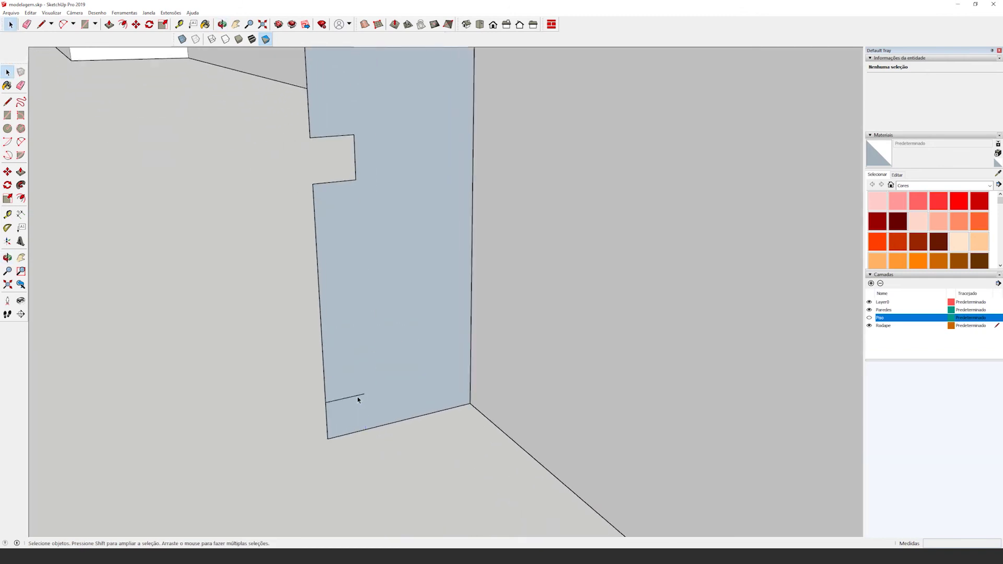
mouse_move(358, 399)
middle_mouse_down()
mouse_move(363, 407)
mouse_move(515, 390)
mouse_move(582, 412)
mouse_move(508, 408)
mouse_move(598, 392)
mouse_move(349, 459)
mouse_move(402, 452)
mouse_move(470, 416)
mouse_move(437, 440)
mouse_move(544, 383)
mouse_move(364, 452)
middle_mouse_up()
Open the walls group for editing at the base of the room corner
scroll(439, 435, "down", 4)
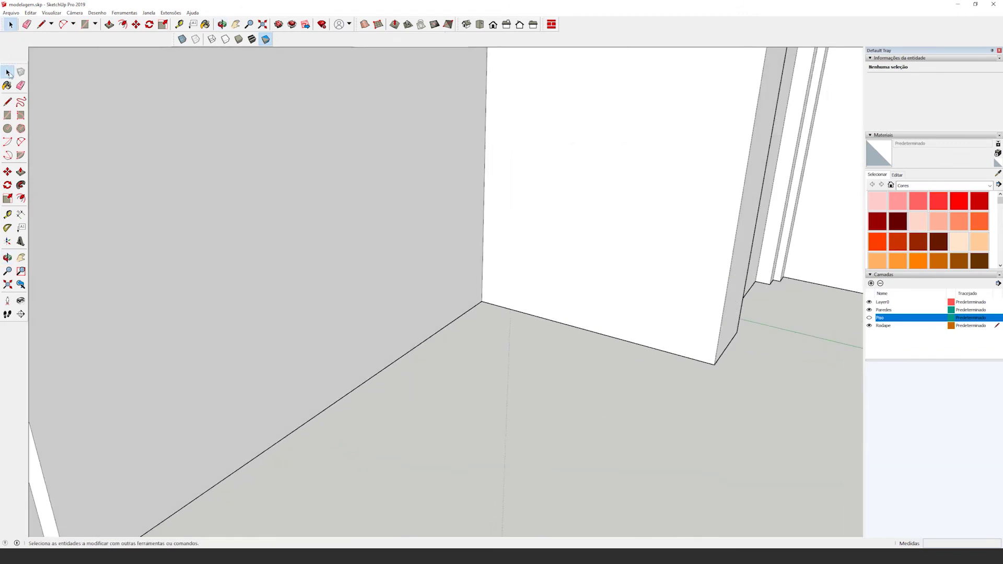
left_click(363, 288)
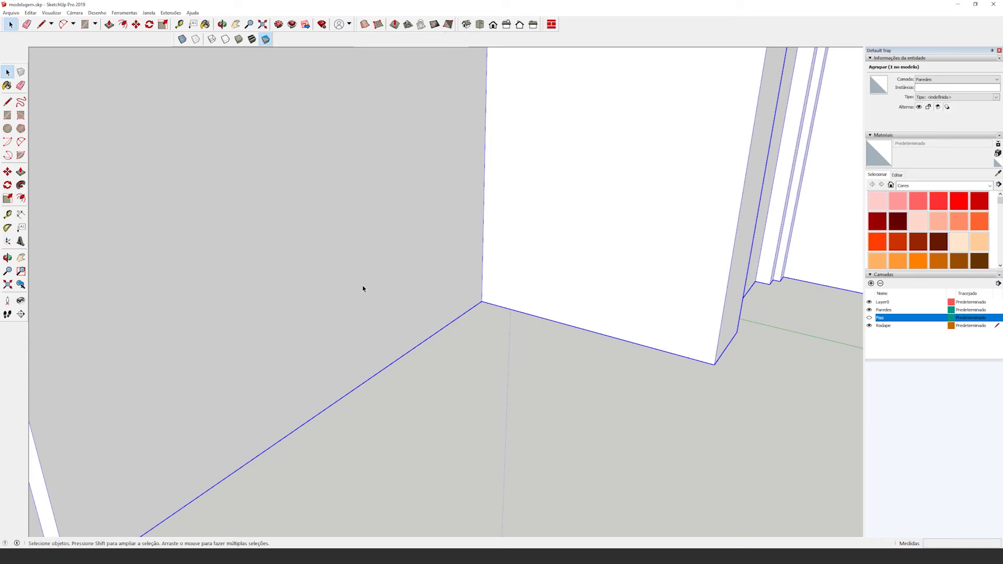
right_click(363, 289)
left_click(388, 333)
middle_click_drag(397, 337, 416, 344)
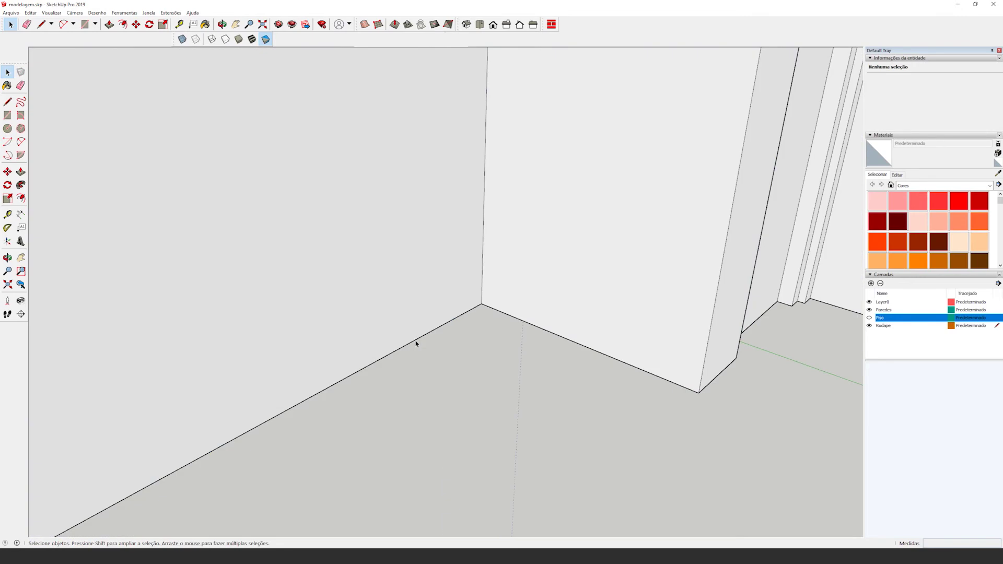
Try to sweep the baseboard profile with Follow Me along the three connected wall base edges inside the walls group
left_click(537, 328)
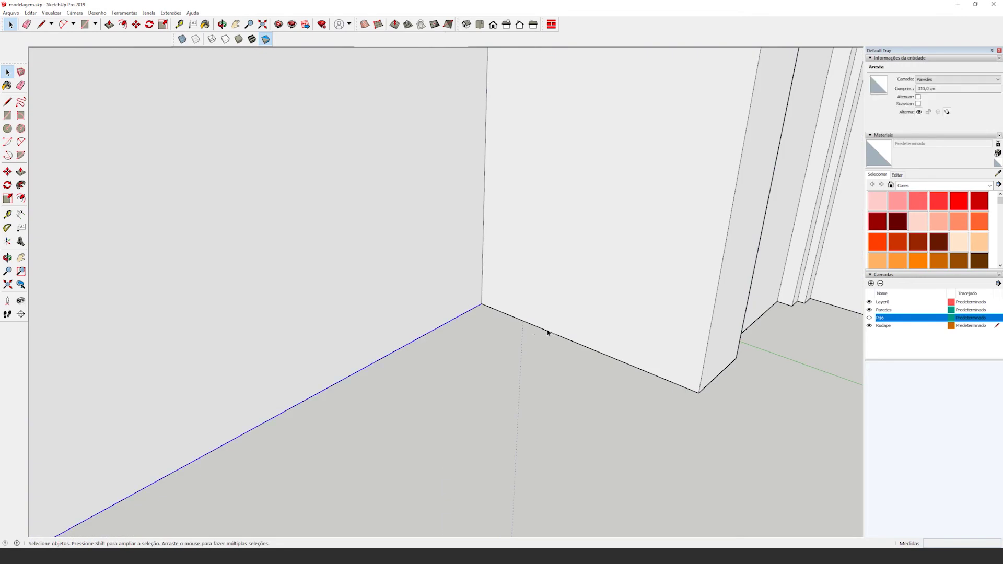
left_click(715, 380, "shift")
middle_click_drag(715, 379, 349, 159)
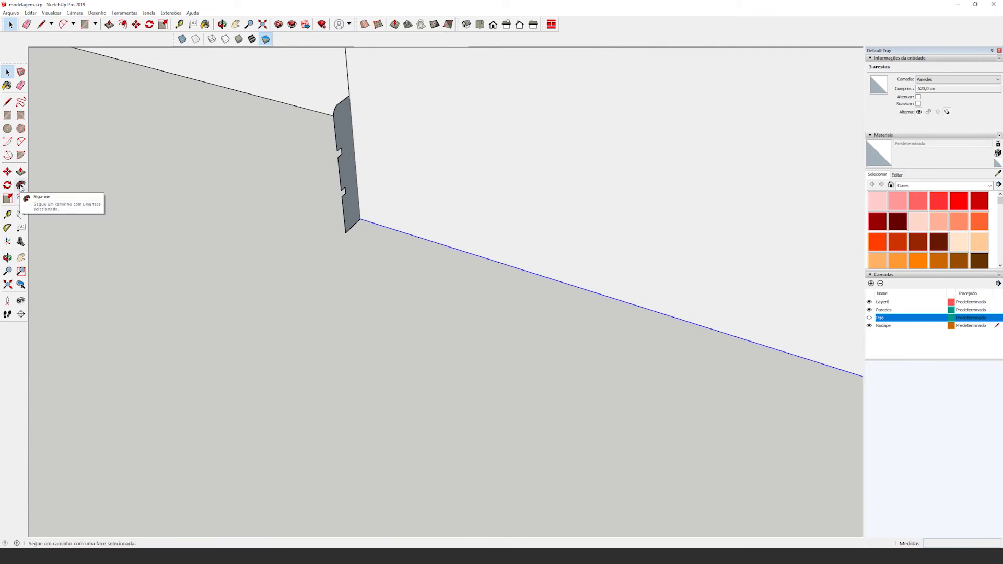
left_click(21, 185)
left_click(348, 165)
middle_click_drag(348, 165, 465, 344)
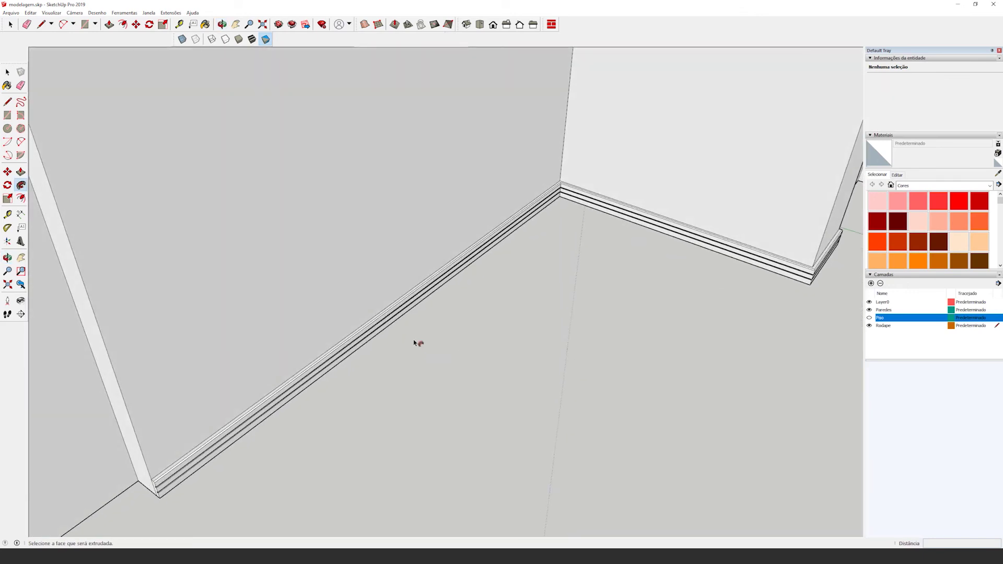
Select all geometry connected to the swept baseboard, then undo the sweep and leave the walls group
left_click(8, 72)
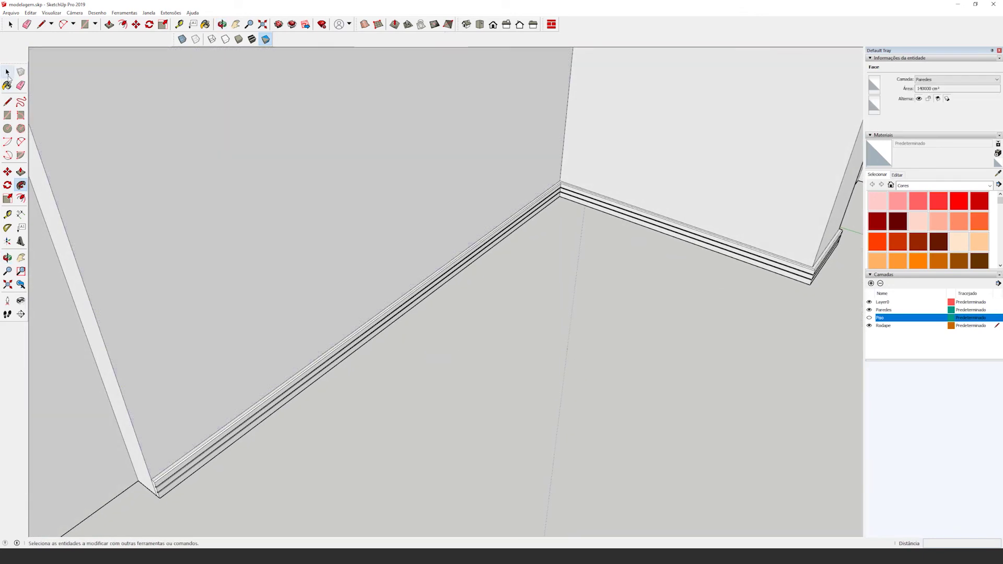
triple_click(282, 304)
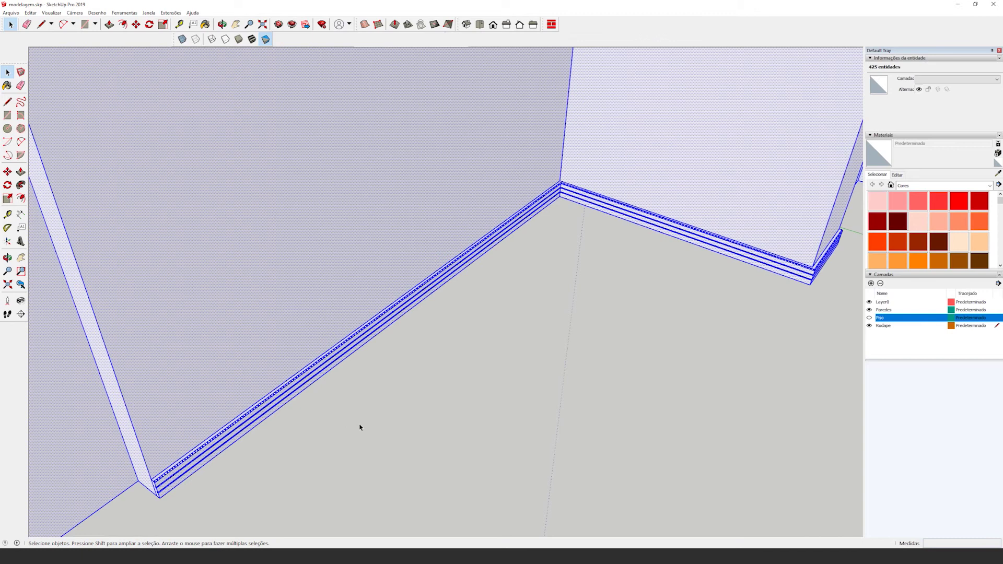
key("ctrl+g")
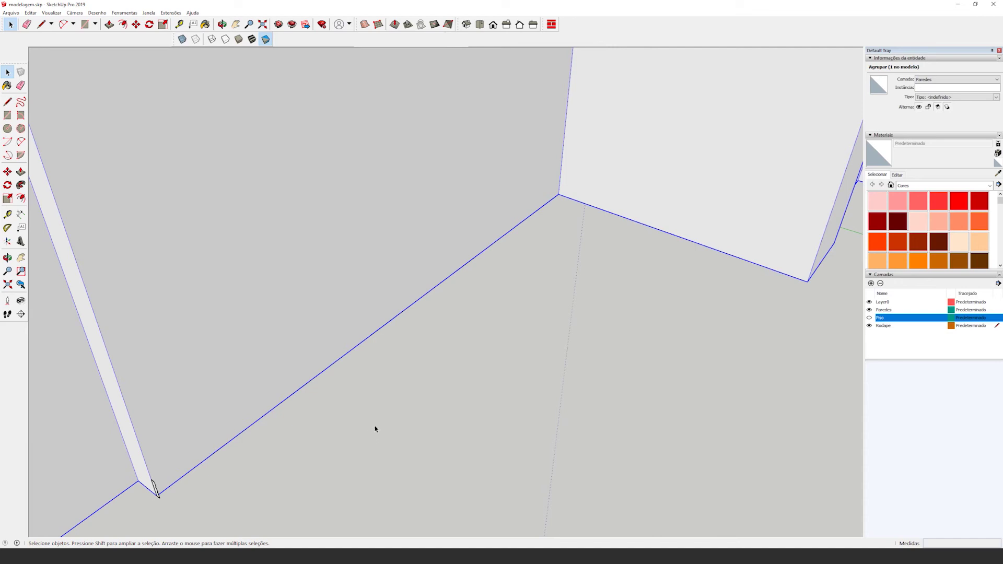
With X-ray on, trace a three-segment line path along the wall base from the profile through the room corner to the entrance opening
left_click(8, 102)
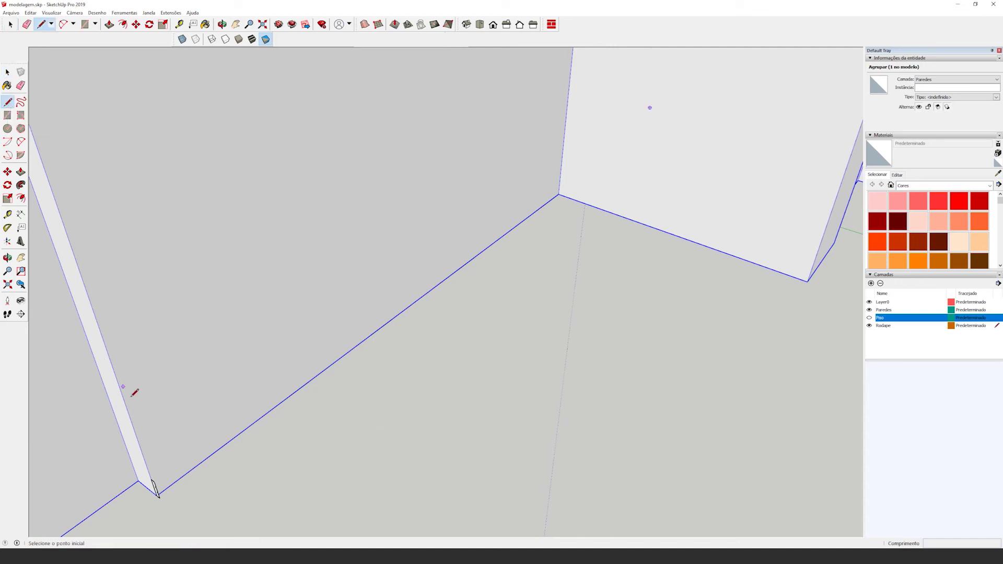
left_click(182, 39)
scroll(157, 520, "up", 5)
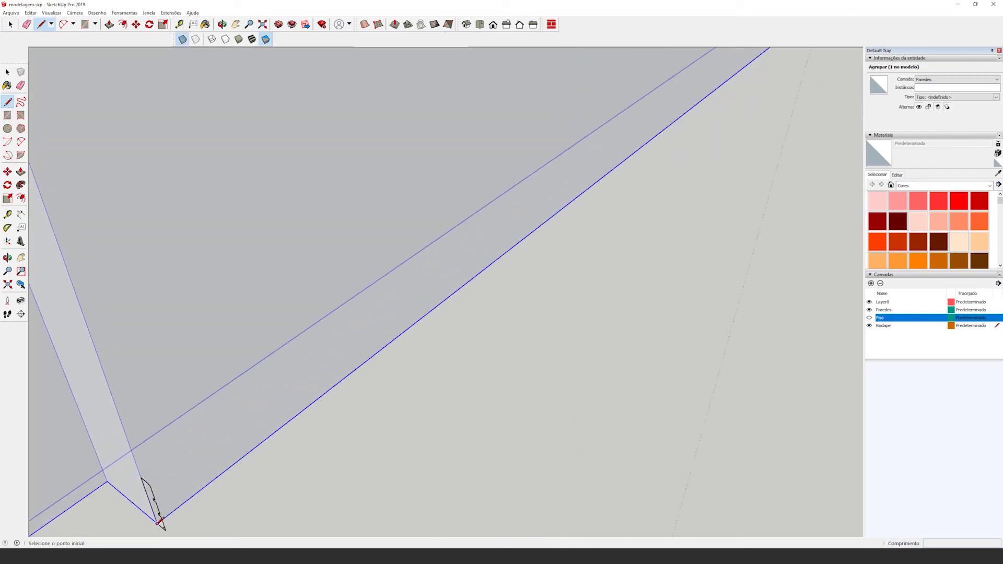
left_click(157, 523)
scroll(399, 347, "down", 5)
scroll(546, 242, "up", 1)
left_click(637, 153)
middle_click_drag(637, 153, 237, 329)
left_click(338, 397)
key("space")
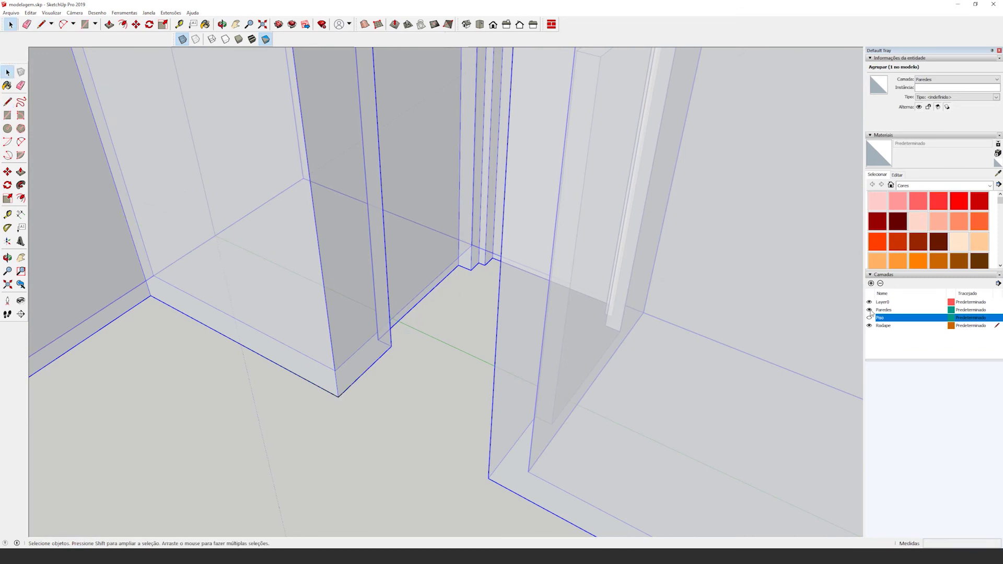
Hide the Paredes layer, sweep the profile along the three path edges with Follow Me, and turn X-ray off
left_click(869, 310)
mouse_move(345, 335)
middle_mouse_down()
mouse_move(242, 344)
mouse_move(573, 306)
mouse_move(488, 323)
mouse_move(202, 331)
mouse_move(128, 305)
mouse_move(147, 237)
mouse_move(190, 204)
mouse_move(246, 266)
mouse_move(635, 390)
mouse_move(596, 413)
middle_mouse_up()
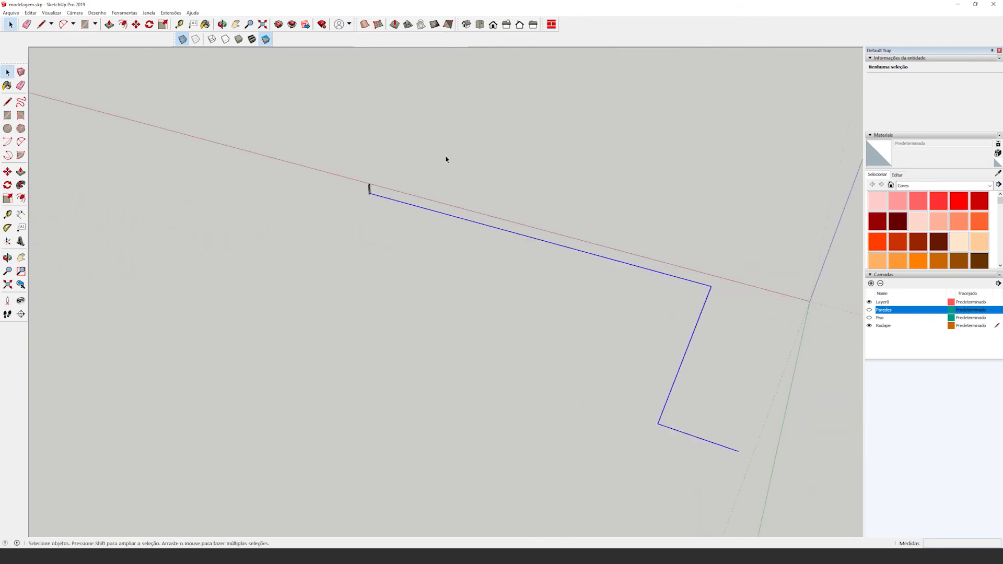
scroll(367, 201, "up", 6)
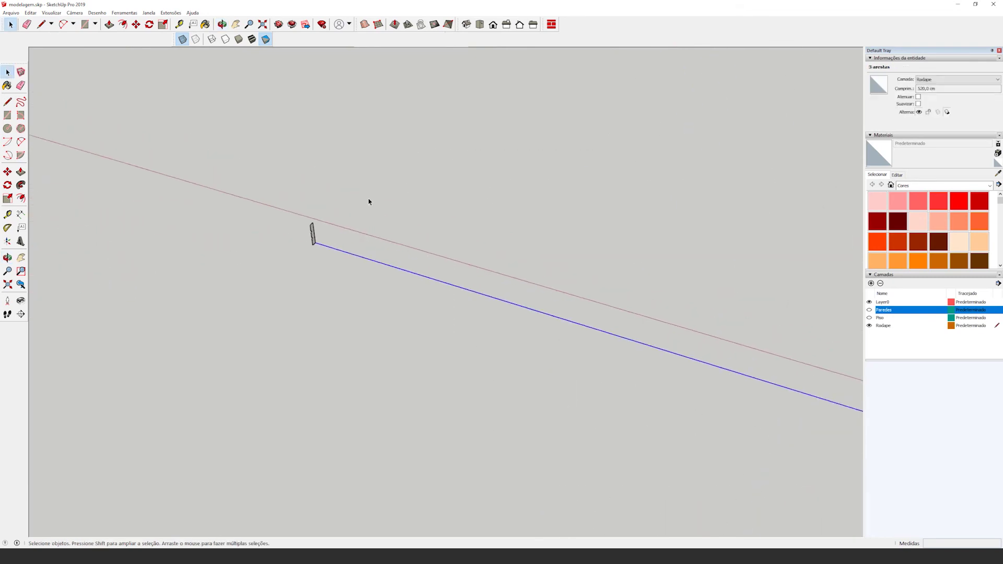
left_click(21, 185)
left_click(247, 277)
middle_click_drag(317, 277, 257, 327)
left_click(182, 39)
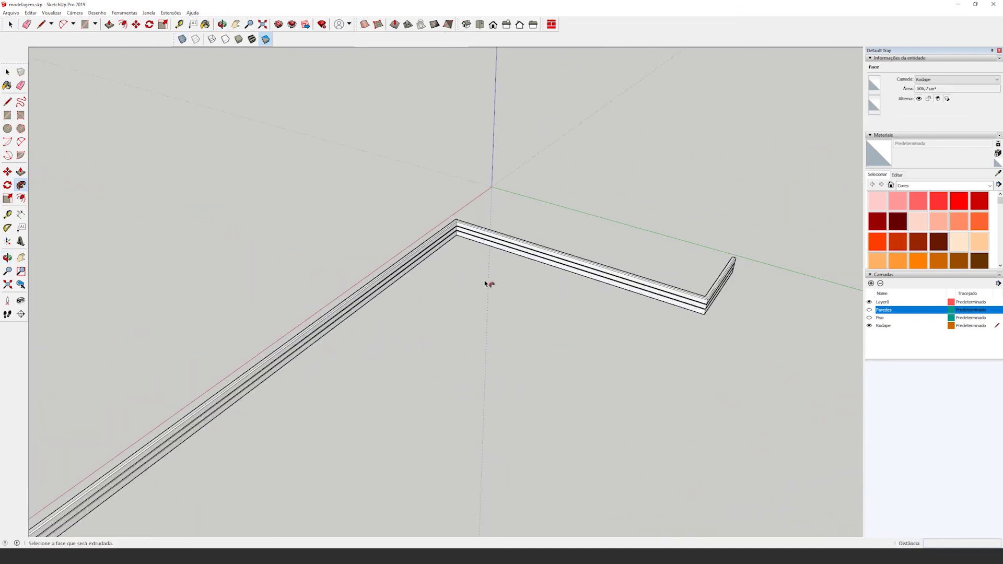
Show the Paredes layer and trace a three-segment line path along the wall base on the other side of the entrance opening
left_click(869, 310)
middle_click_drag(678, 302, 710, 280)
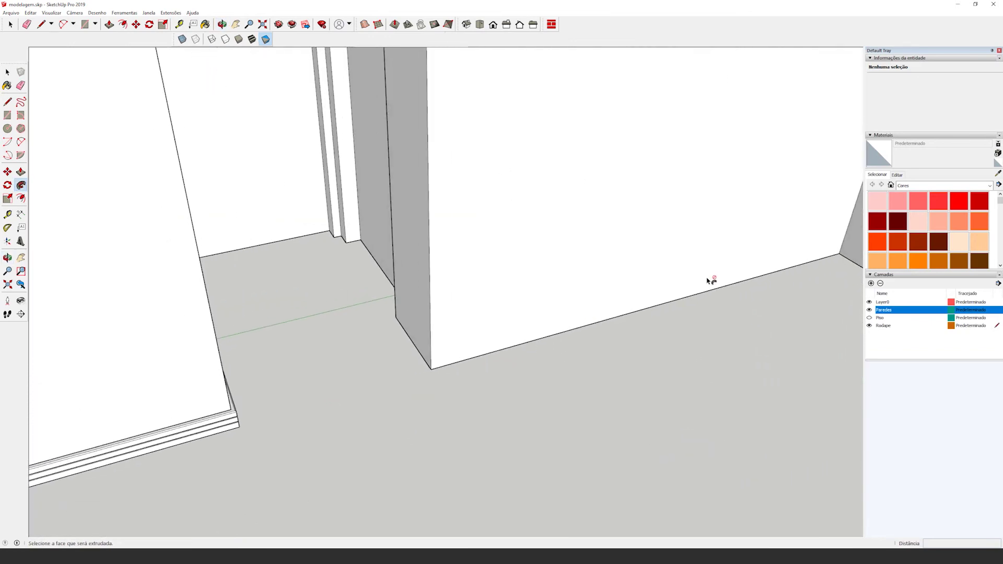
left_click(7, 104)
left_click(396, 316)
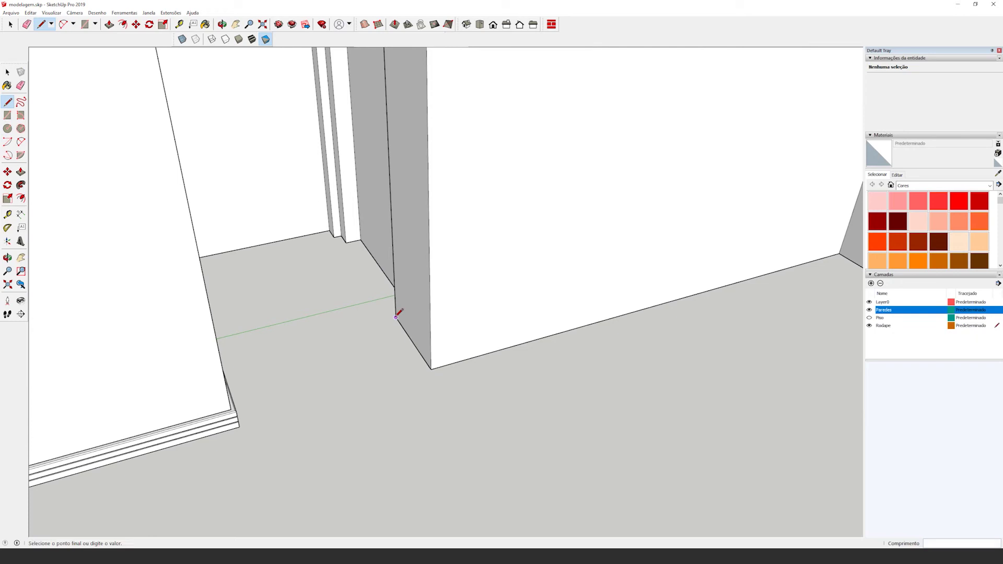
middle_click_drag(590, 327, 533, 327)
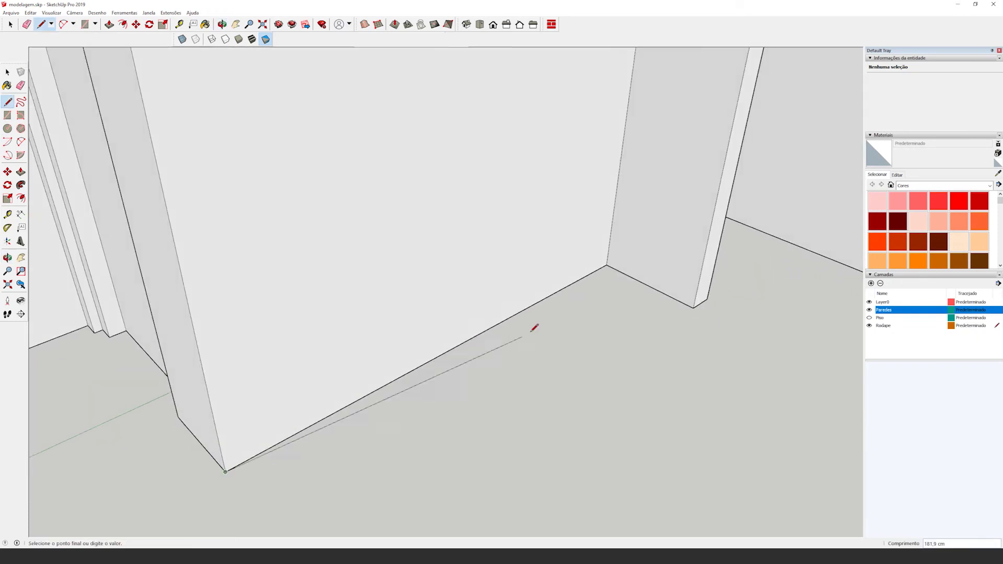
left_click(693, 307)
key("space")
Hide the Paredes layer and copy the end face of the first baseboard to the open area near the second path
left_click(869, 310)
left_click(869, 318)
middle_click_drag(590, 298, 275, 337)
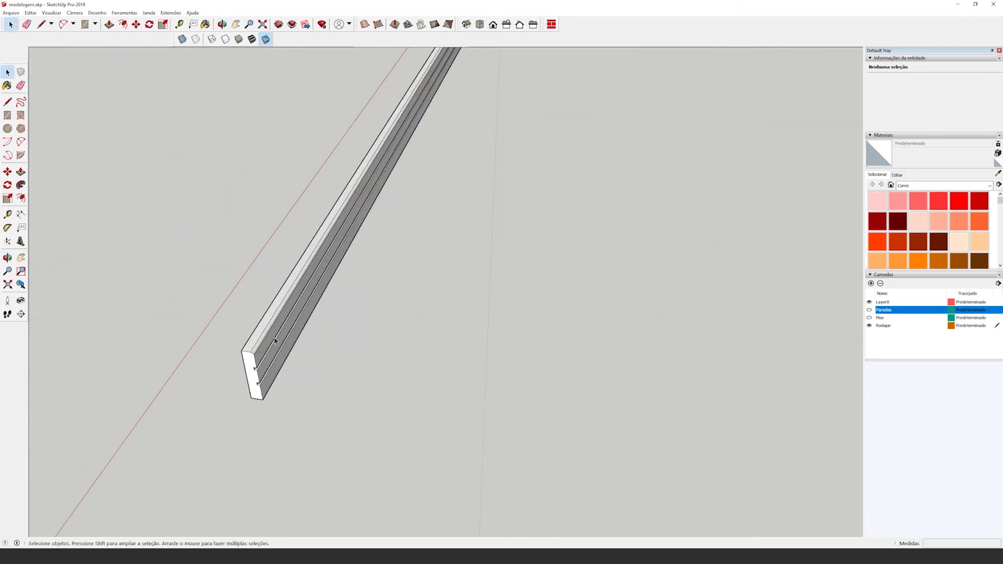
left_click(249, 373)
key("m")
scroll(251, 402, "up", 1)
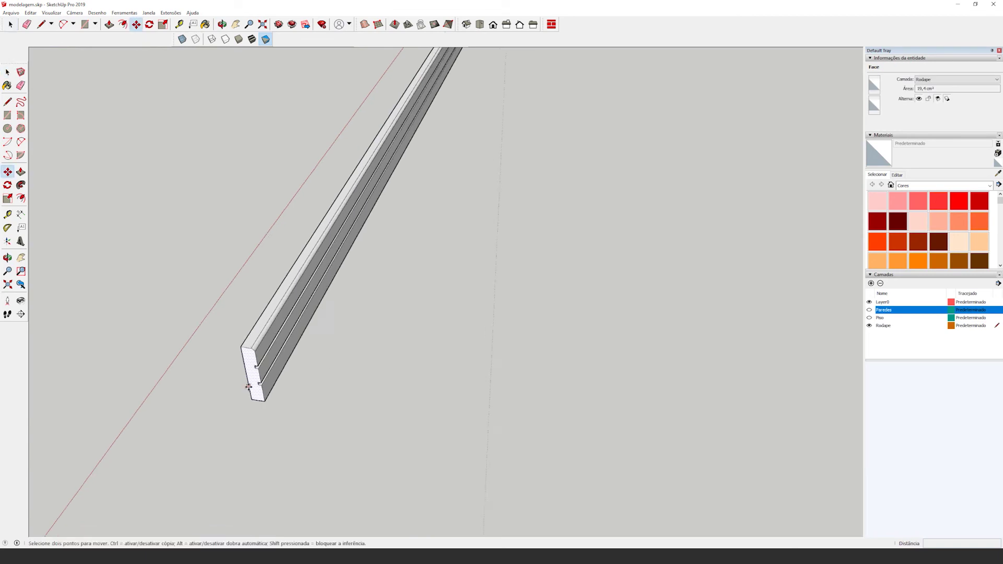
left_click(251, 404)
scroll(519, 367, "down", 5)
key("ctrl")
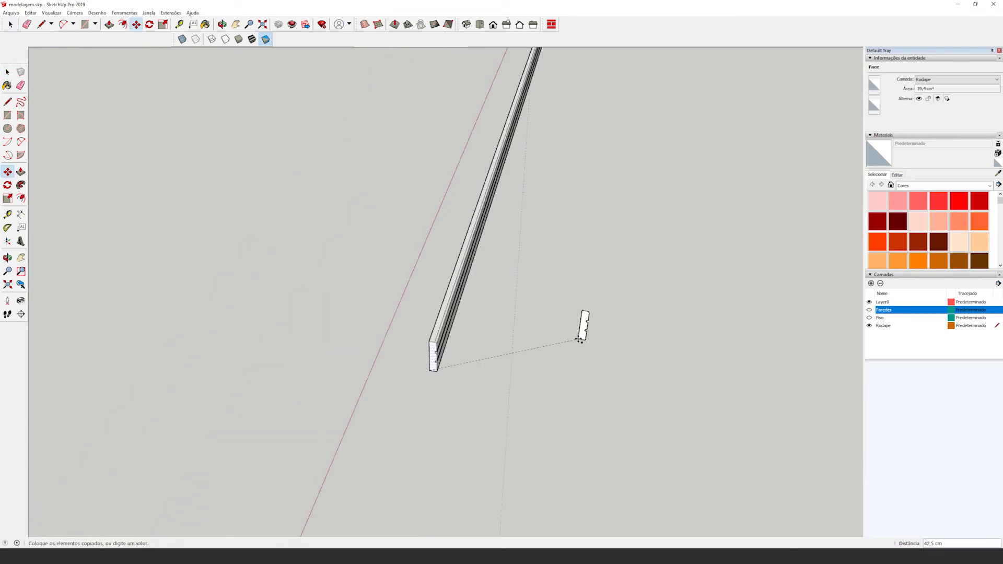
left_click(857, 145)
Rotate the copied profile half a turn about its bottom corner so its grooves face the opposite way
scroll(857, 149, "up", 6)
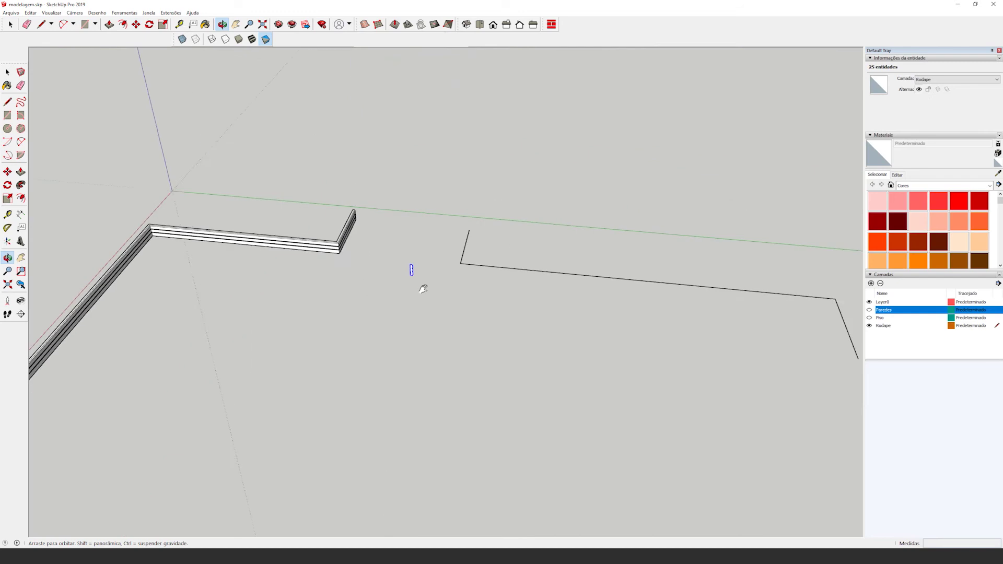
scroll(397, 307, "up", 1)
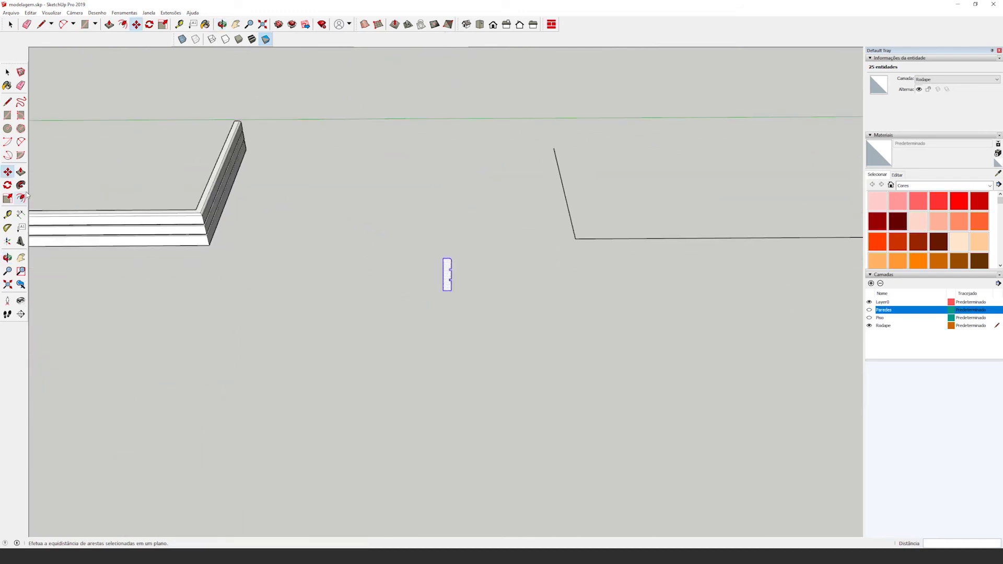
left_click(7, 185)
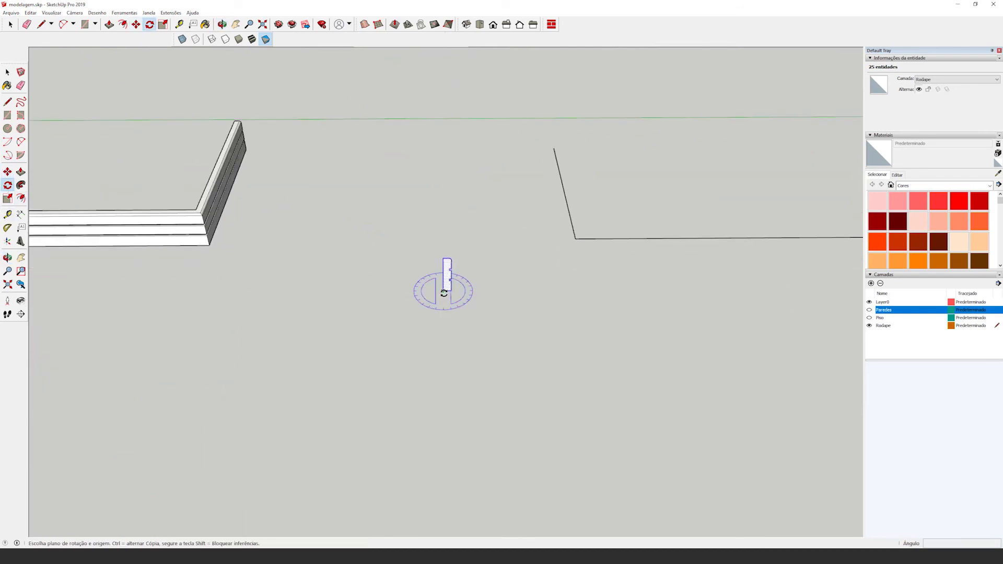
middle_click_drag(443, 290, 454, 277)
left_click(443, 289)
left_click(522, 285)
left_click(393, 292)
Move the rotated profile by its bottom corner onto the second path's end beside the entrance opening
key("m")
left_click(443, 288)
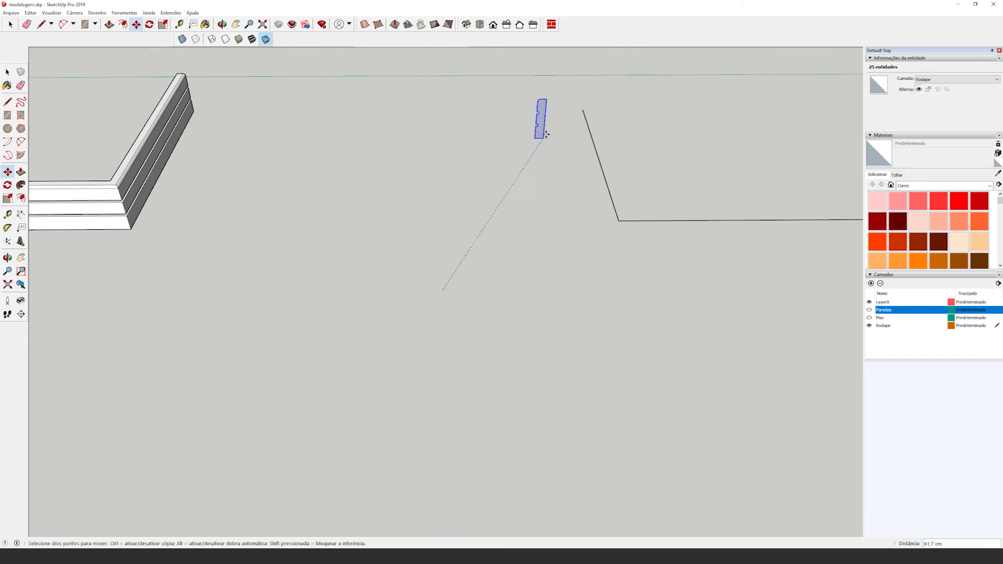
left_click(582, 108)
middle_click_drag(583, 108, 397, 198)
Sweep the rotated profile along the second path's three edges with Follow Me and inspect it against the visible walls
left_click(7, 73)
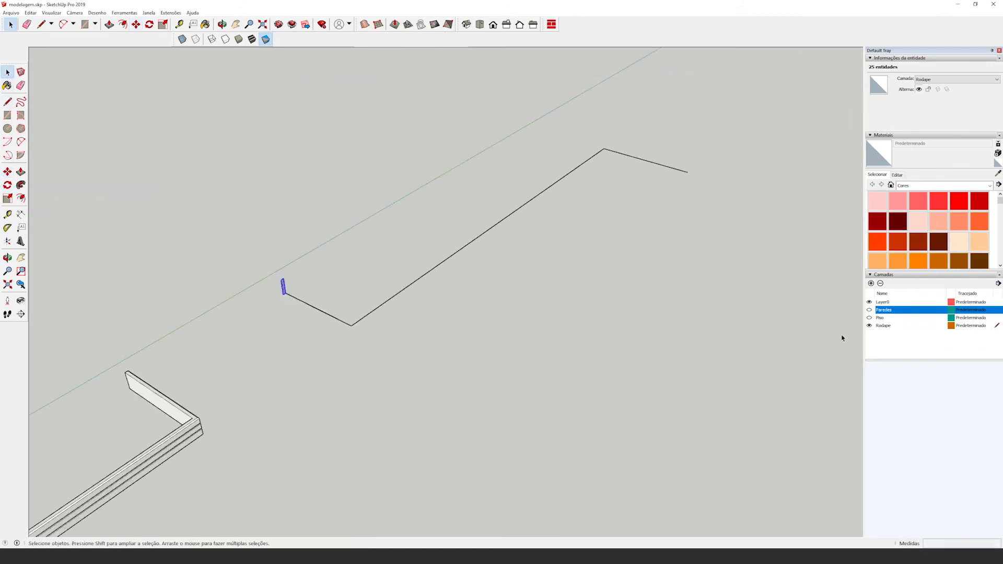
scroll(253, 271, "up", 5)
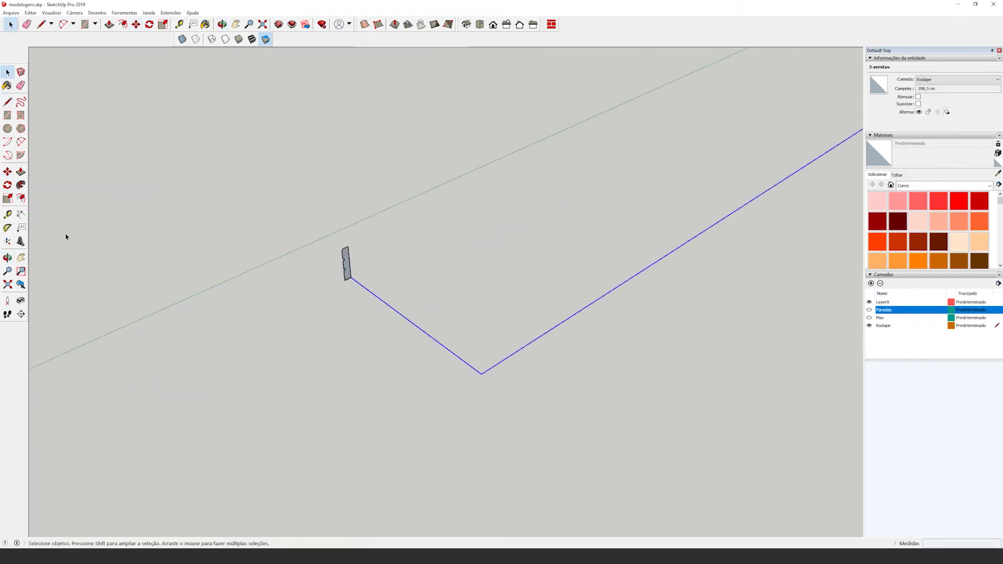
left_click(21, 185)
left_click(10, 25)
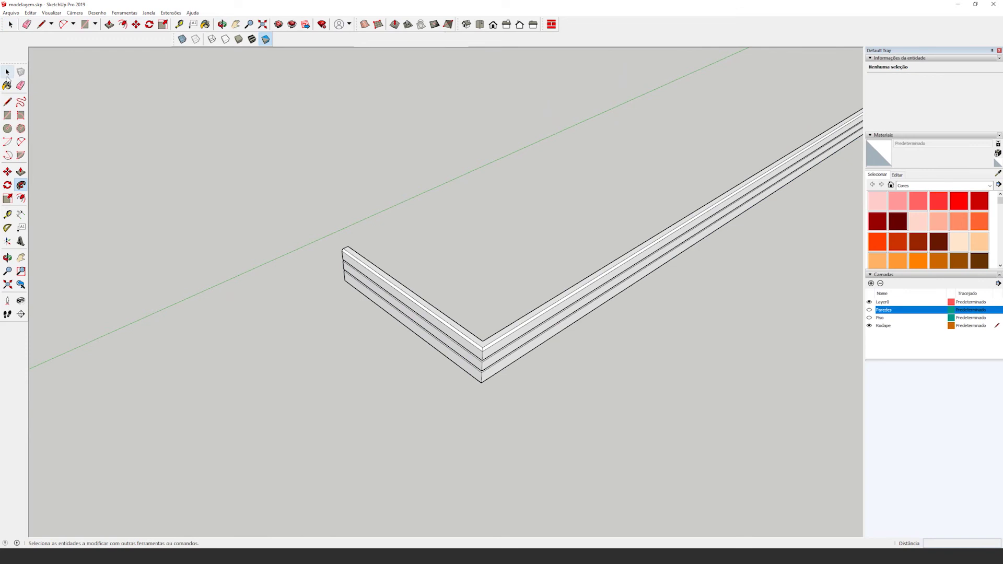
scroll(412, 280, "down", 2)
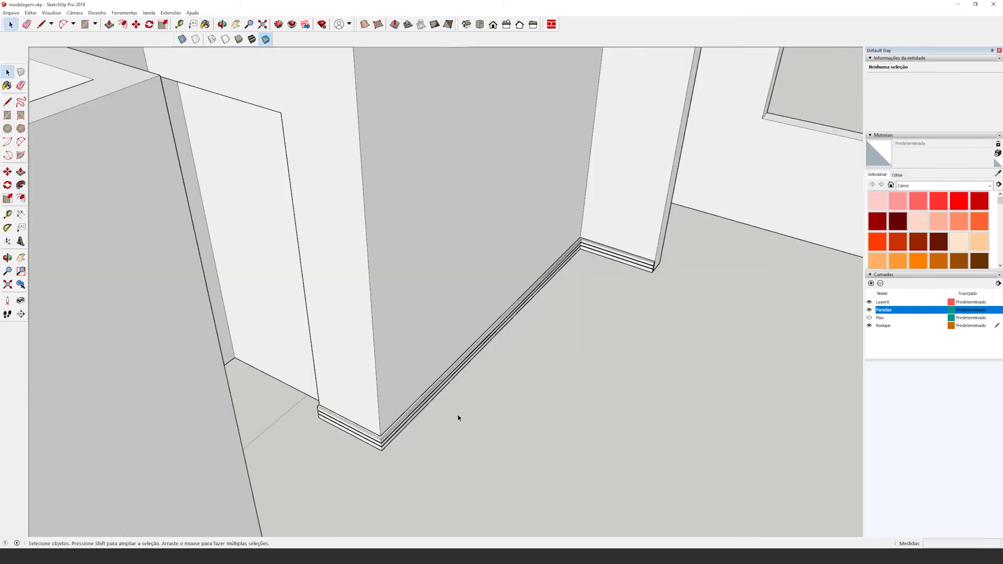
middle_click_drag(458, 418, 528, 375)
Hide the Paredes layer and delete the second baseboard
left_click(869, 310)
left_click(869, 318)
middle_click_drag(812, 316, 734, 418)
left_click_drag(733, 418, 366, 284)
key("Delete")
Copy the profile face at the first baseboard's free end to a spot just beyond that end
middle_click_drag(365, 333, 218, 430)
scroll(211, 415, "up", 3)
scroll(211, 405, "up", 2)
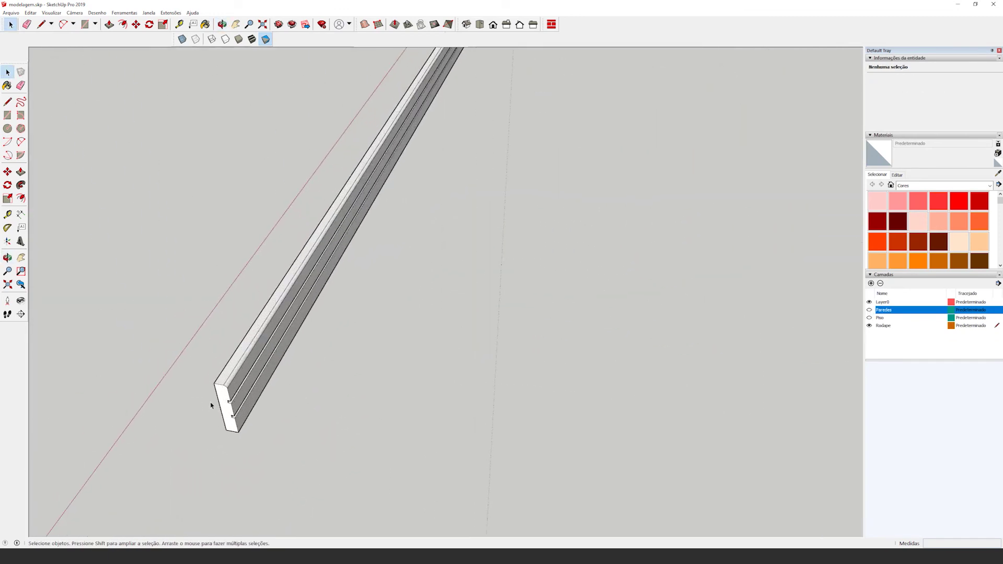
left_click(223, 405)
scroll(223, 407, "up", 1)
key("m")
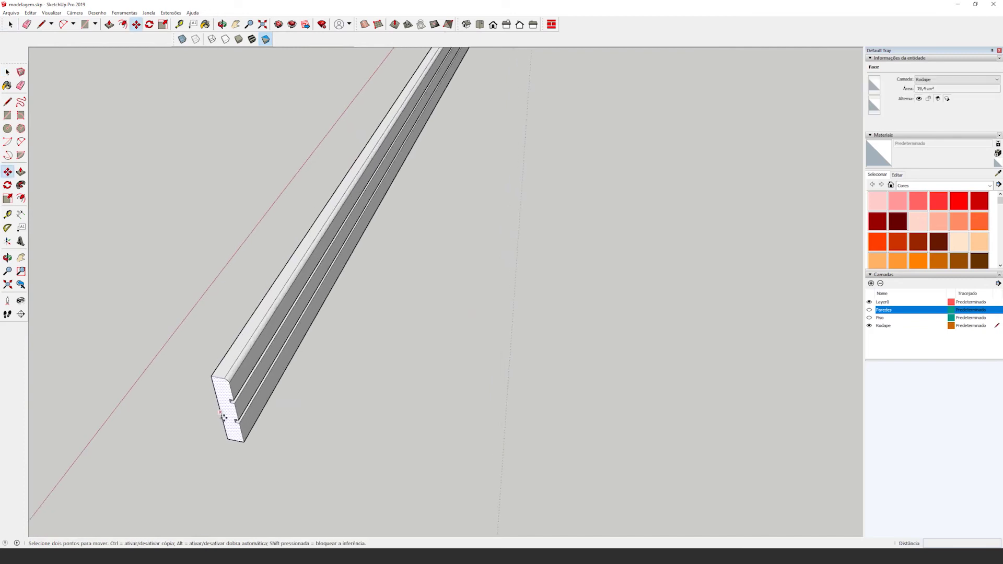
key("ctrl")
left_click(226, 438)
left_click(222, 463)
key("space")
double_click(224, 427)
Delete the first swept baseboard, keeping only the copied profile
scroll(261, 418, "down", 5)
middle_click_drag(587, 331, 733, 350)
left_click_drag(815, 259, 536, 132)
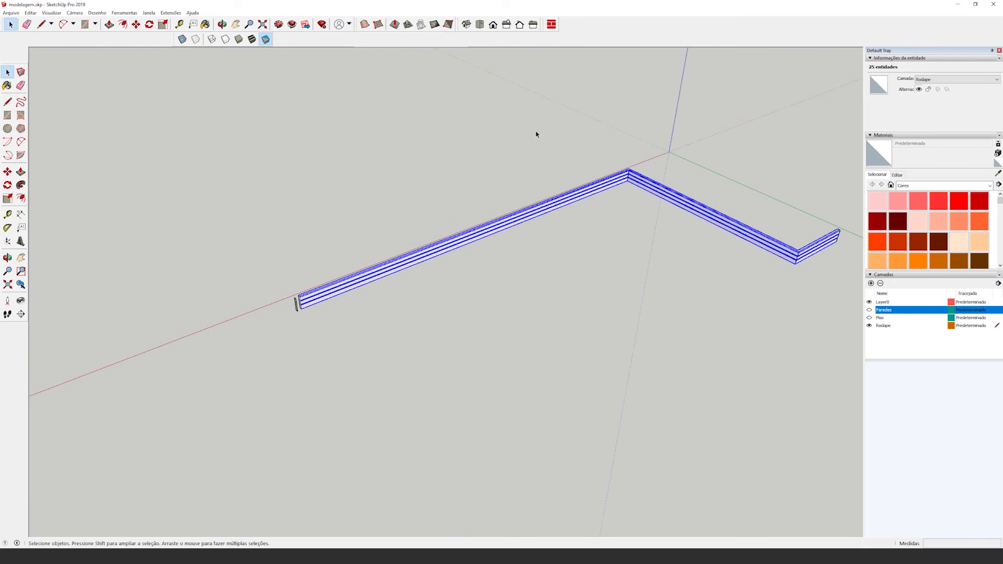
left_click(536, 137)
Show the Paredes layer and view the whole apartment from above in parallel projection
left_click(869, 309)
left_click(493, 25)
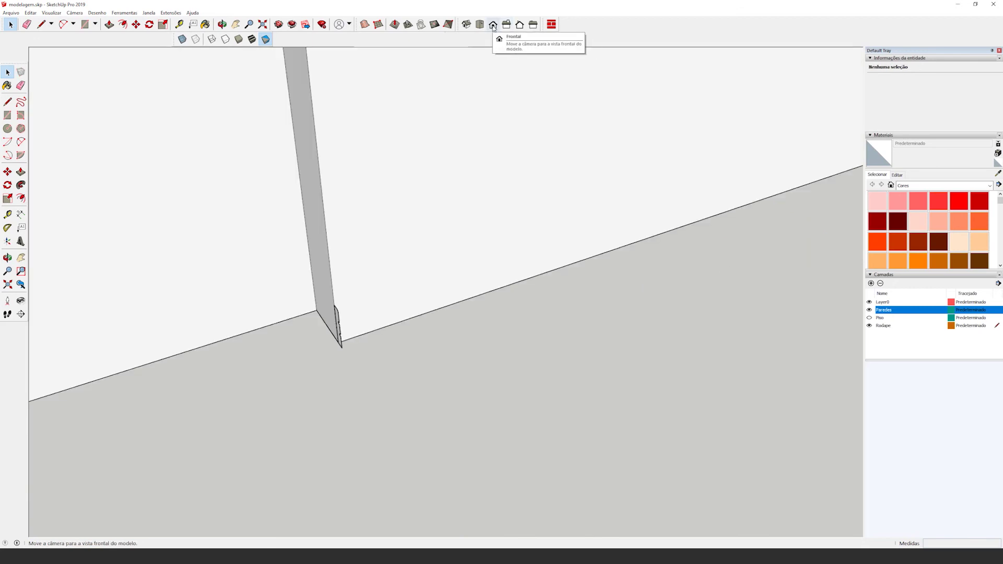
left_click(494, 25)
key("F2")
left_click(75, 12)
left_click(99, 50)
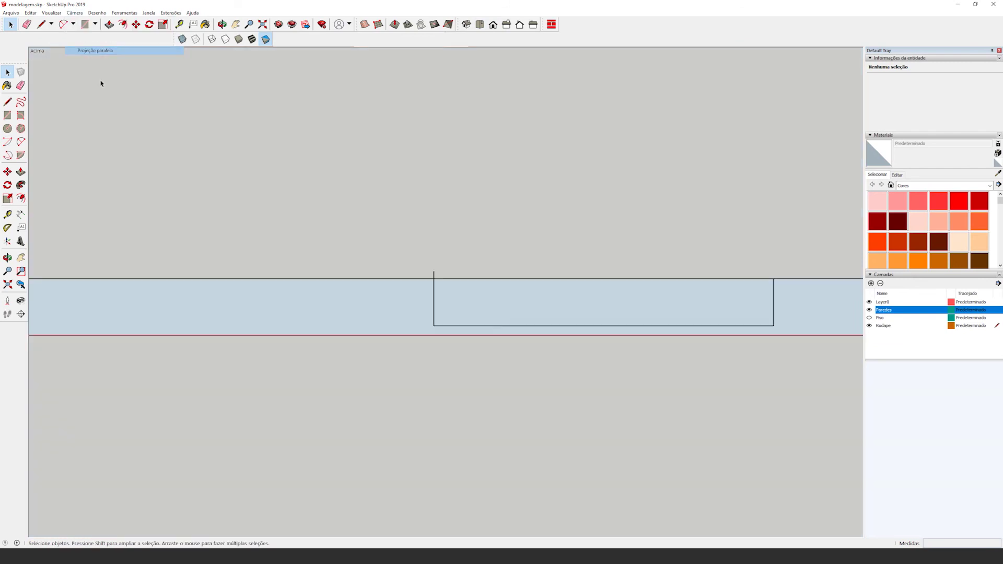
scroll(288, 280, "down", 8)
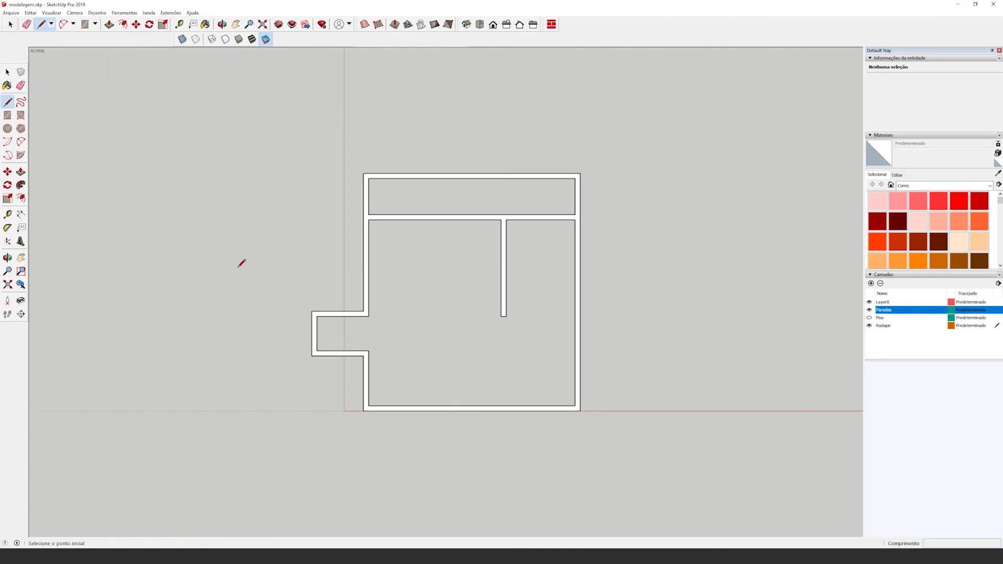
Trace the inner wall outline of the main room, including the entrance recess and the partition, with lines to form a closed face
scroll(336, 381, "up", 1)
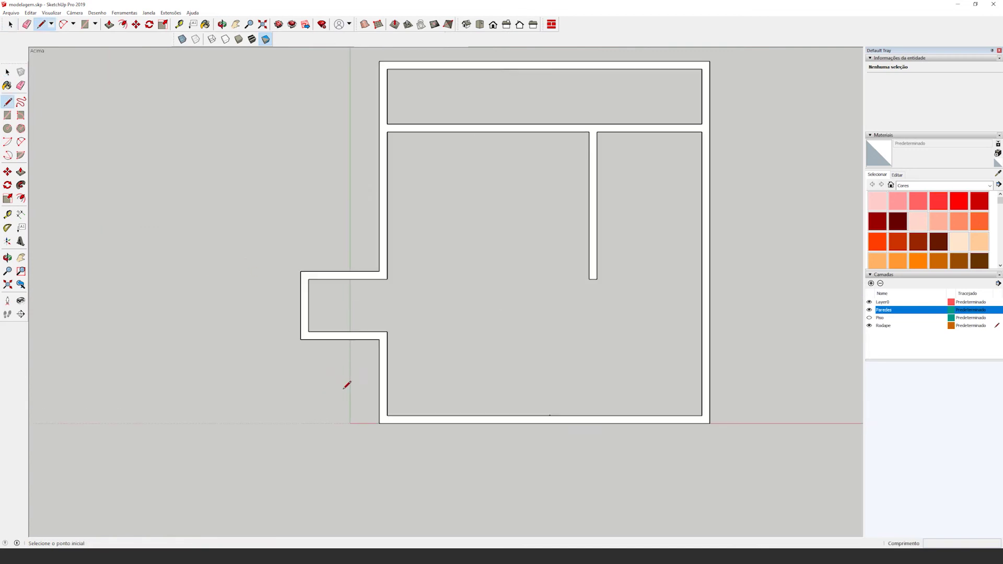
scroll(374, 400, "down", 2)
left_click(322, 315)
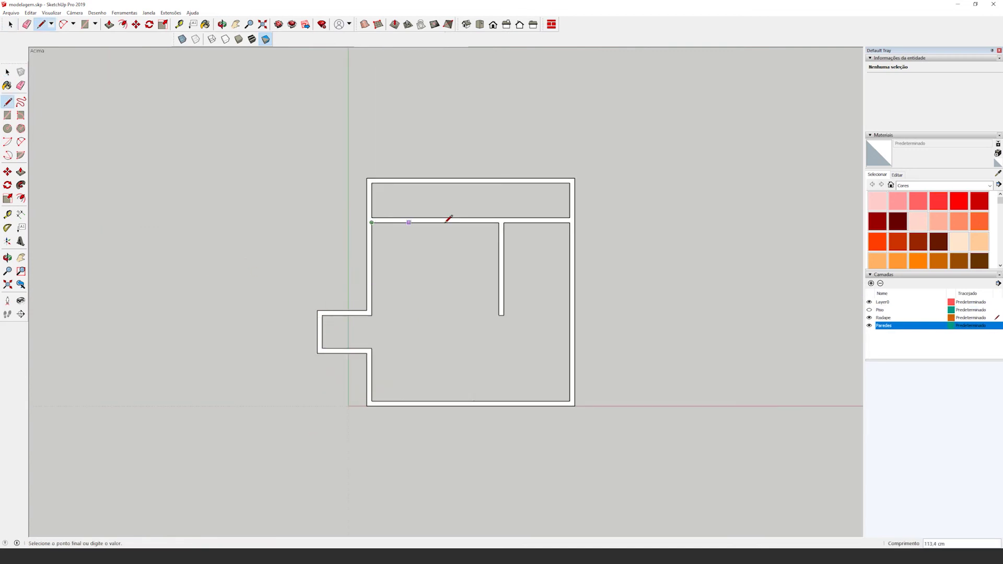
left_click(504, 222)
left_click(373, 399)
key("space")
Move the traced outline face straight down 270 cm from the wall tops to the base of the walls
middle_click_drag(380, 300, 442, 301)
scroll(442, 301, "up", 2)
double_click(441, 309)
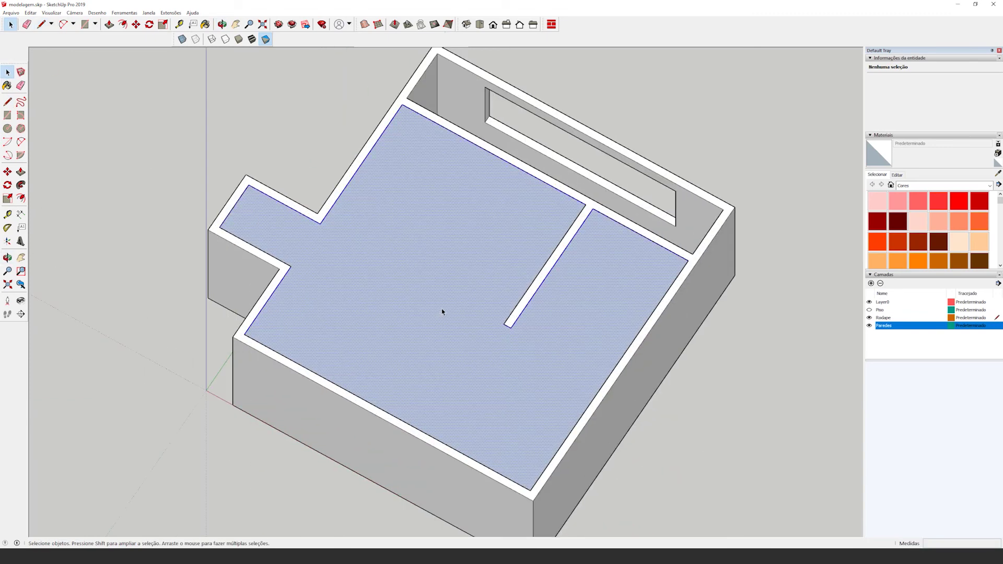
key("m")
left_click(402, 104)
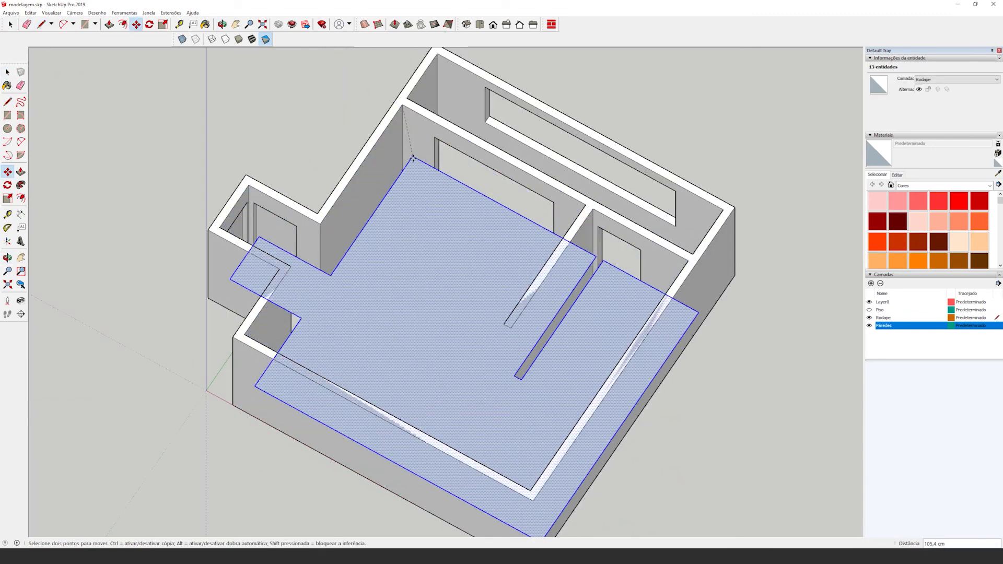
left_click(402, 174)
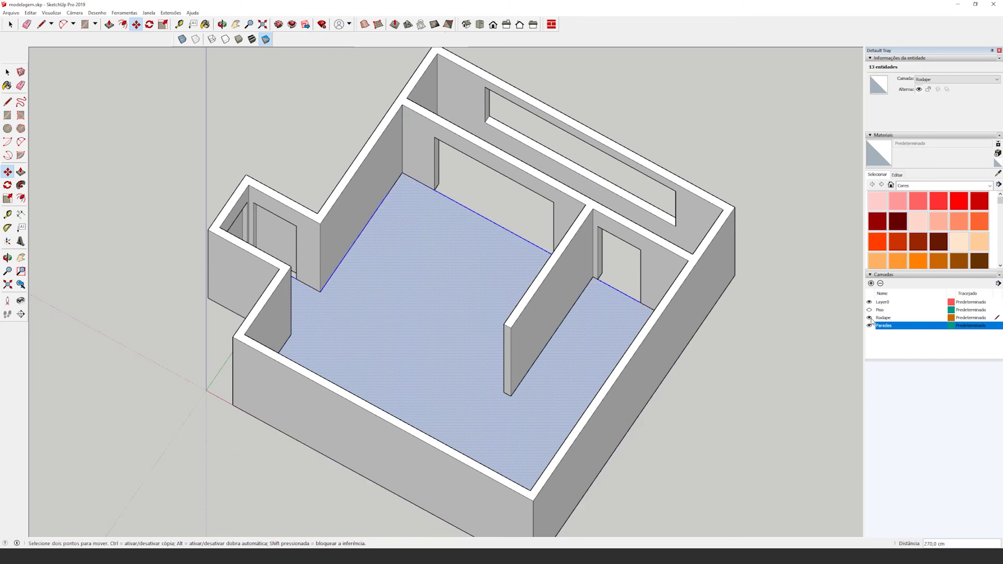
Hide the Paredes layer and delete the traced outline's face, keeping only its edges
left_click(870, 326)
key("space")
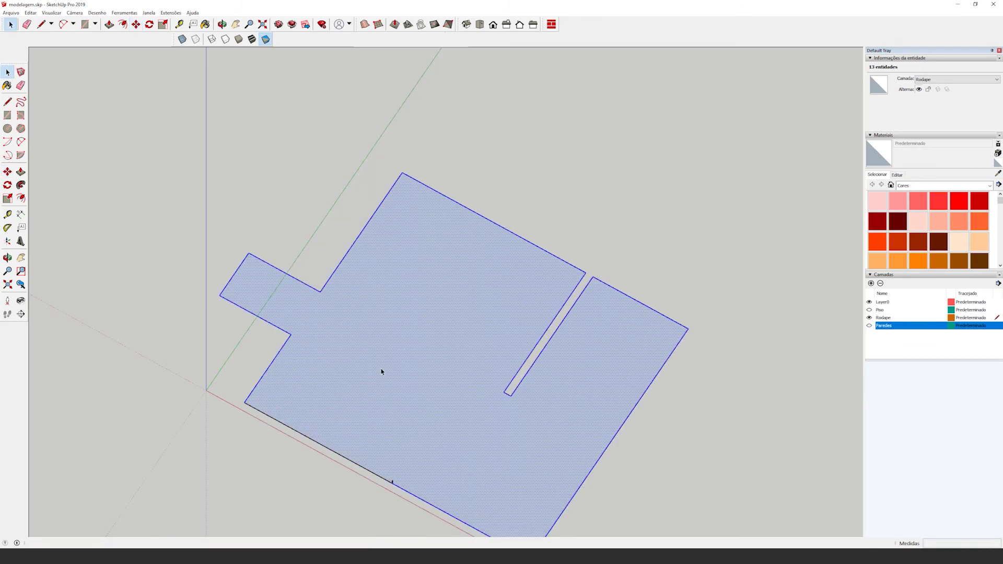
left_click(382, 371)
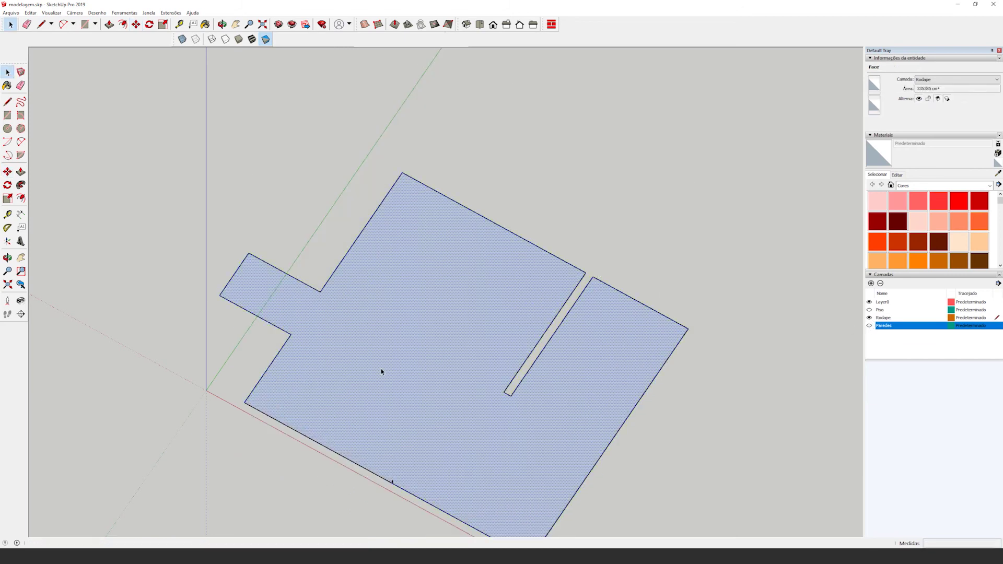
key("Escape")
Select all edges of the room outline and sweep the baseboard profile along them with Follow Me
scroll(381, 372, "down", 2)
left_click_drag(346, 469, 244, 189)
left_click_drag(605, 509, 617, 520)
scroll(317, 413, "up", 8)
key("f")
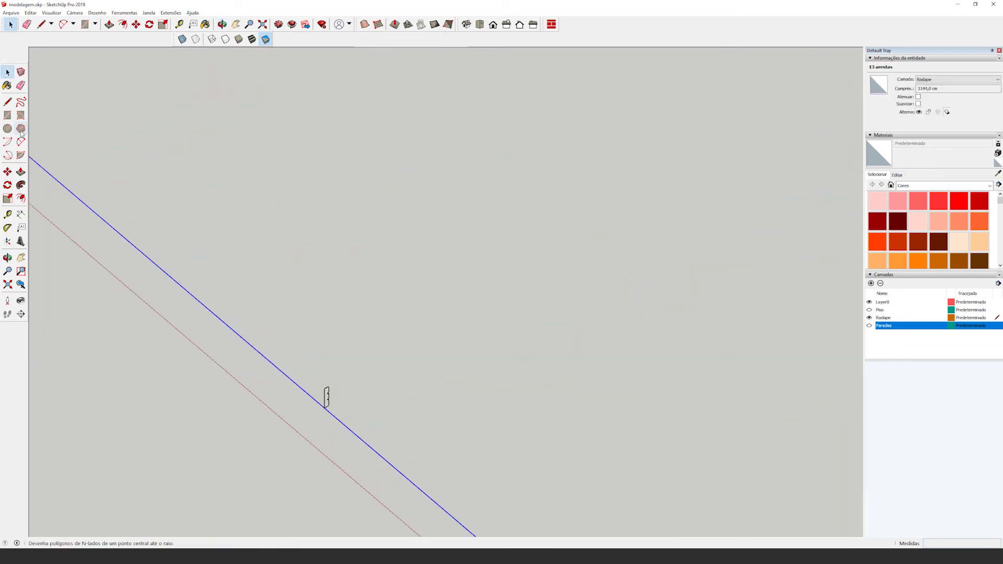
left_click(327, 398)
scroll(332, 403, "down", 8)
middle_click_drag(376, 353, 477, 335)
Select the entire swept baseboard and make it a group
key("space")
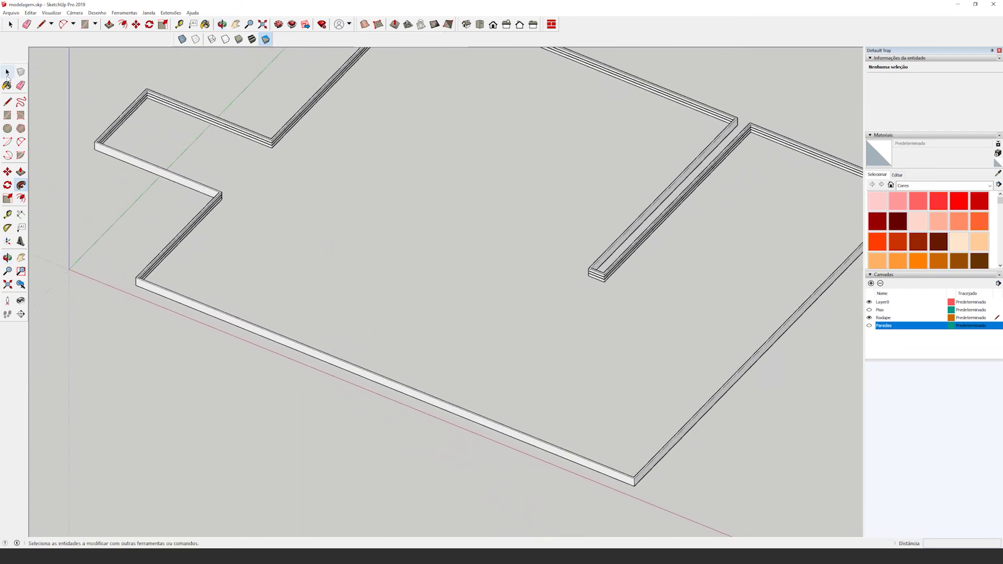
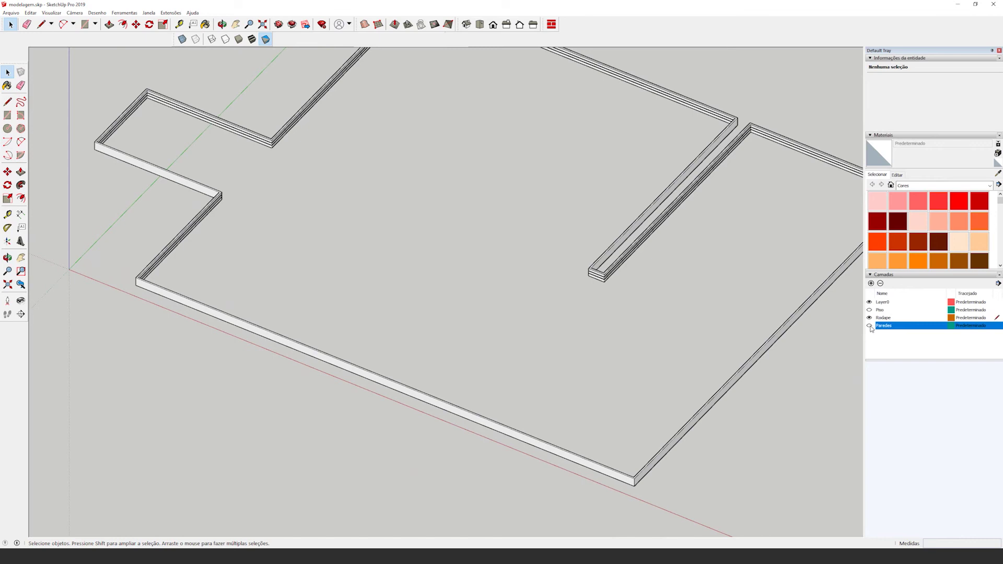
scroll(555, 367, "down", 2)
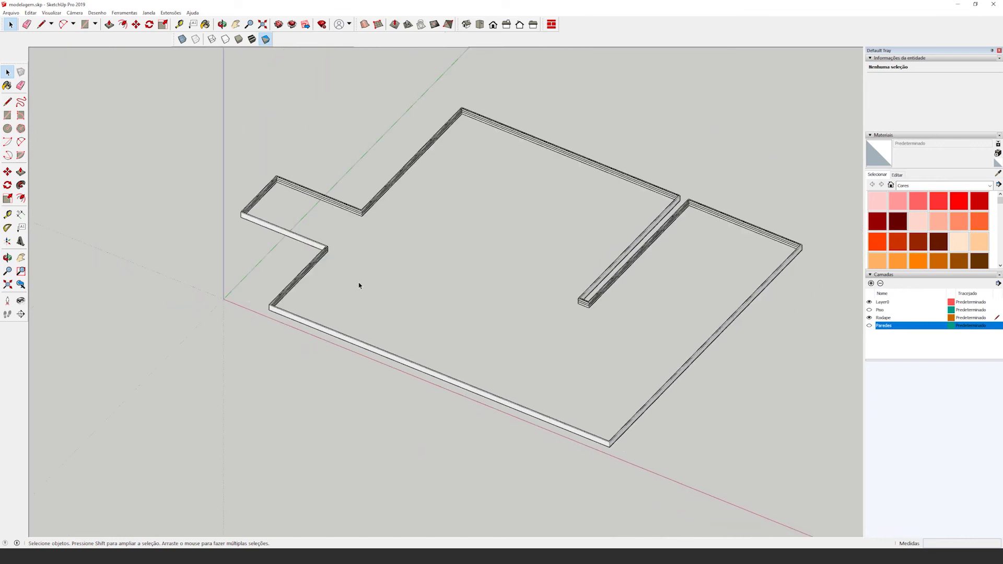
key("ctrl+a")
right_click(432, 140)
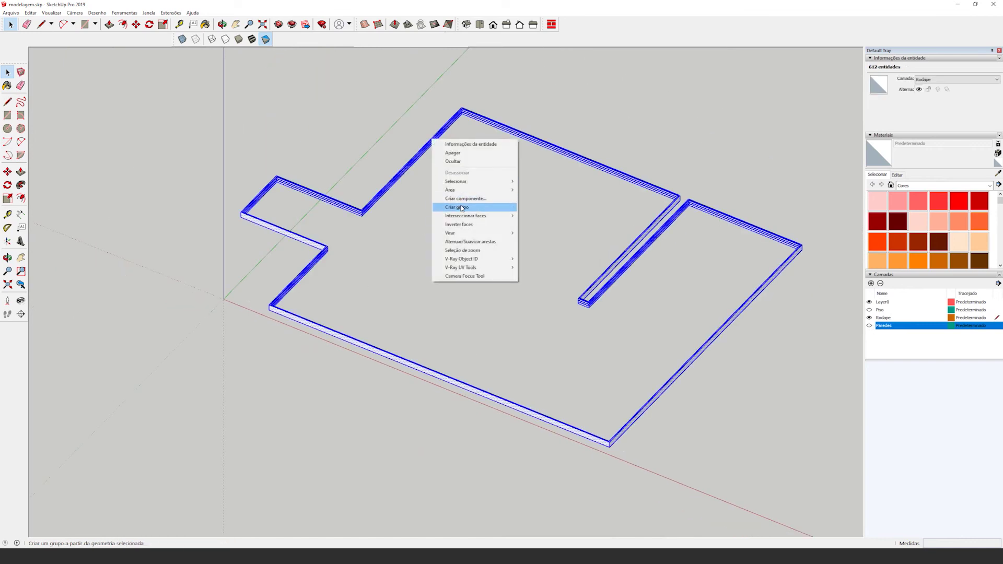
left_click(461, 207)
Show the Ferramentas de sólidos (Solid Tools) toolbar
left_click(51, 12)
left_click(63, 22)
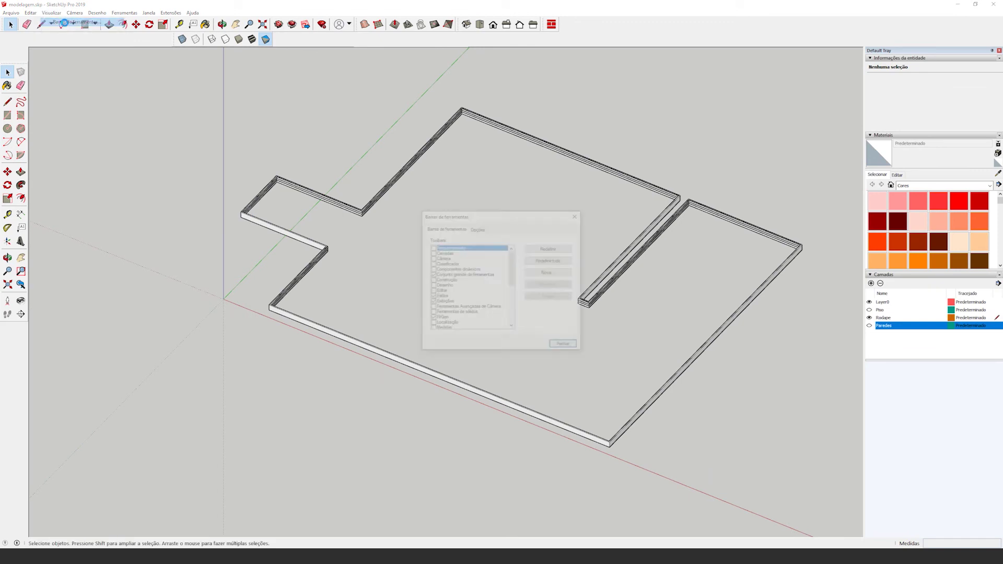
left_click(431, 314)
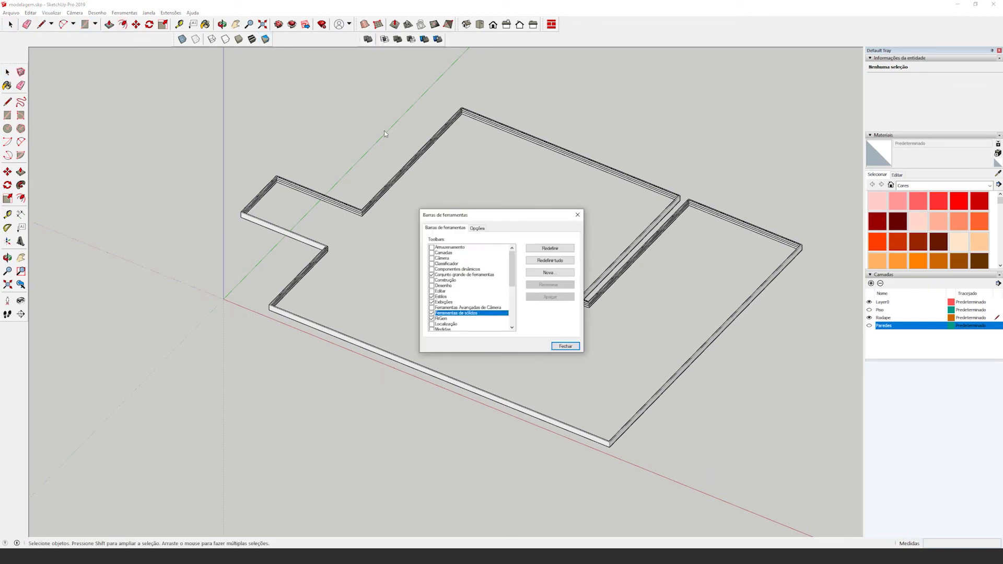
left_click(576, 348)
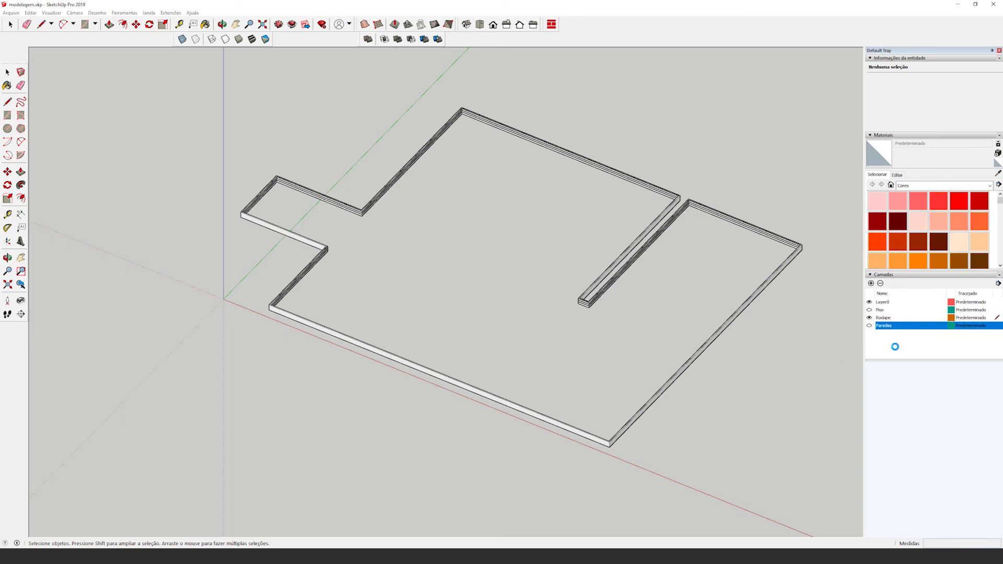
Show the Paredes layer and bring the baseboard at the wide balcony doorway into close view
left_click(870, 326)
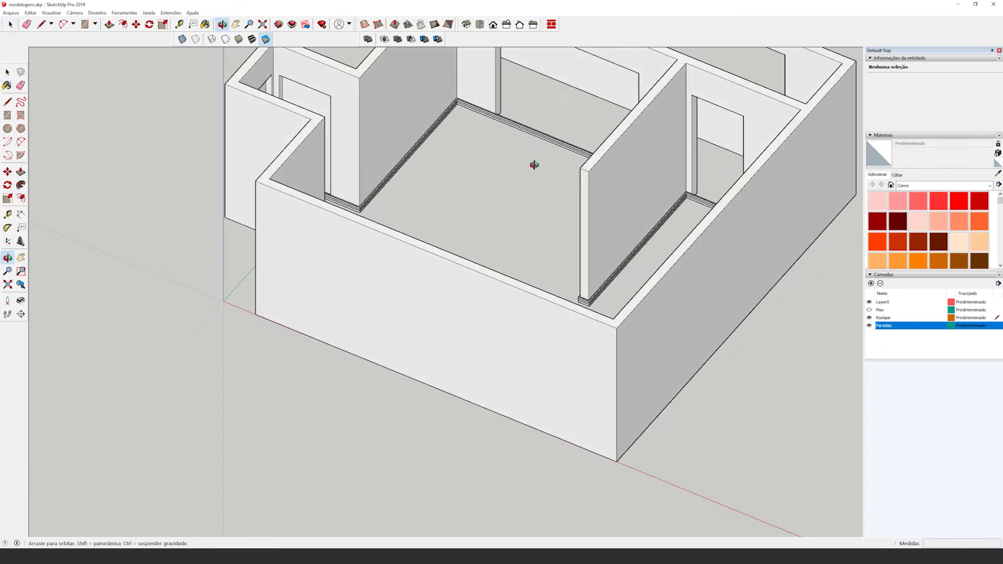
scroll(539, 311, "up", 6)
scroll(512, 267, "up", 3)
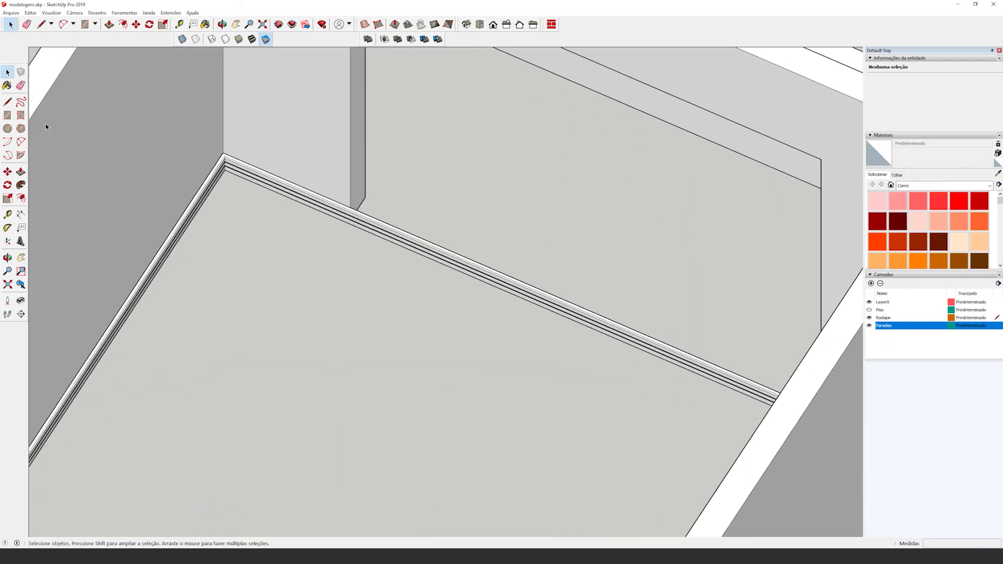
Draw a 250 by 15 cm rectangle across the wide doorway's floor, with X-ray faces and perspective view turned on
left_click(7, 115)
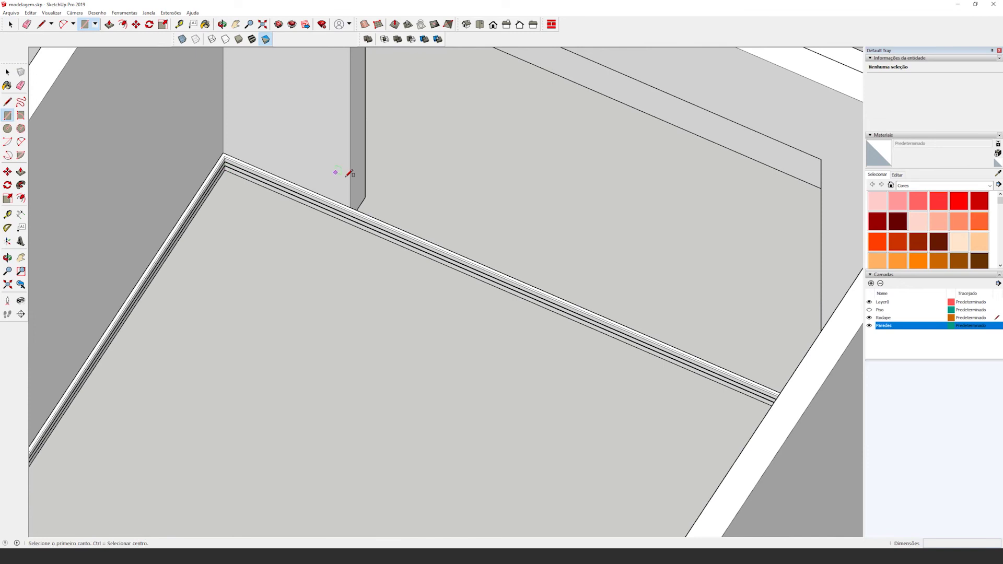
left_click(365, 197)
middle_click_drag(548, 257, 754, 302)
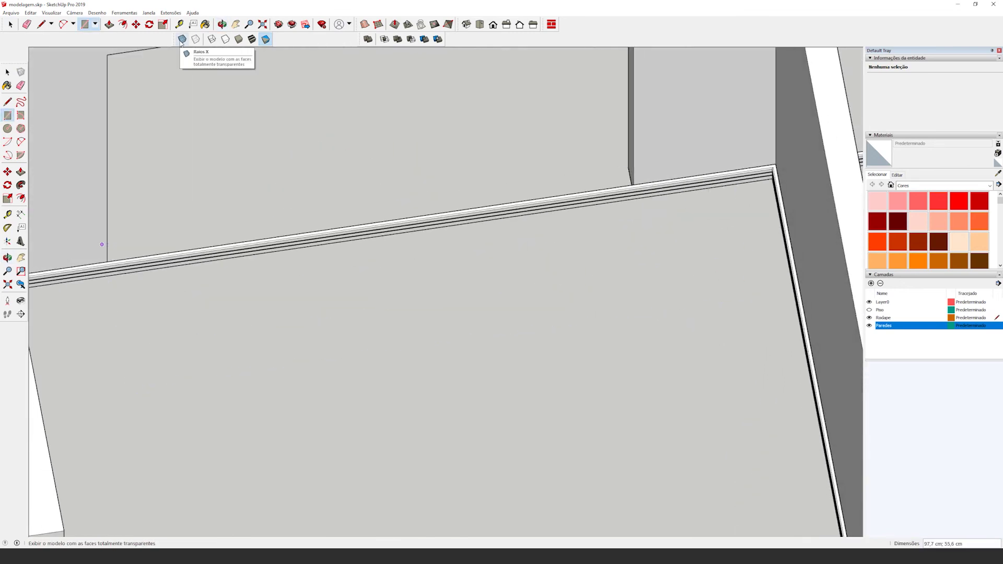
left_click(181, 39)
left_click(74, 12)
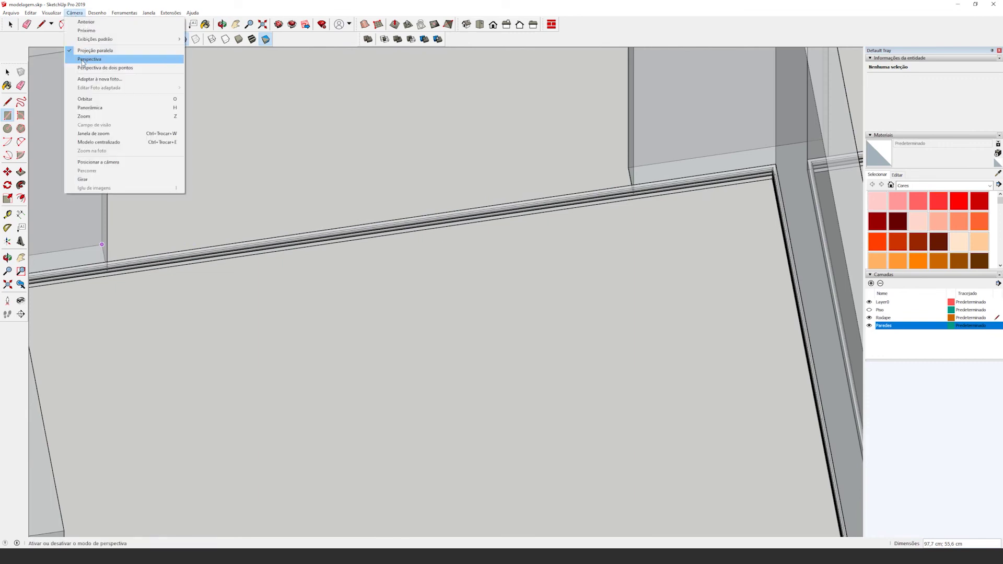
left_click(89, 59)
scroll(472, 261, "up", 10)
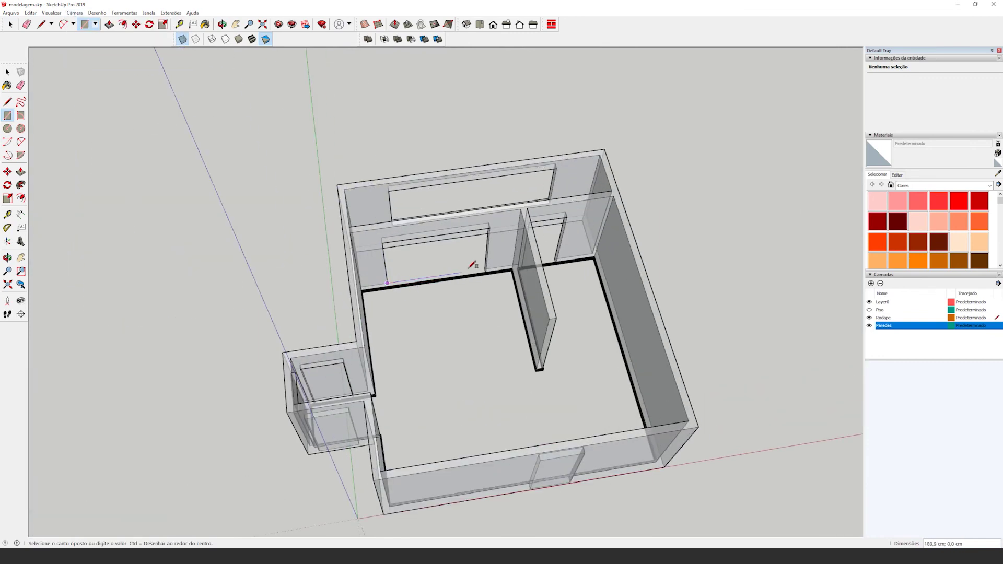
scroll(454, 265, "up", 5)
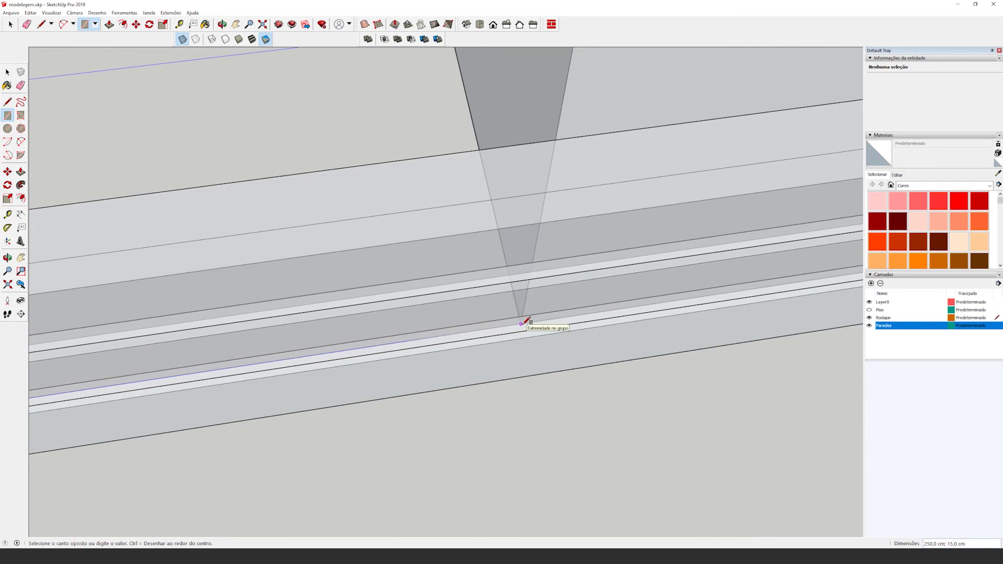
left_click(522, 322)
Extrude the doorway rectangle up about 19.9 cm, turn off X-ray, and extend the box's room-side face past the baseboard
scroll(522, 322, "down", 10)
key("p")
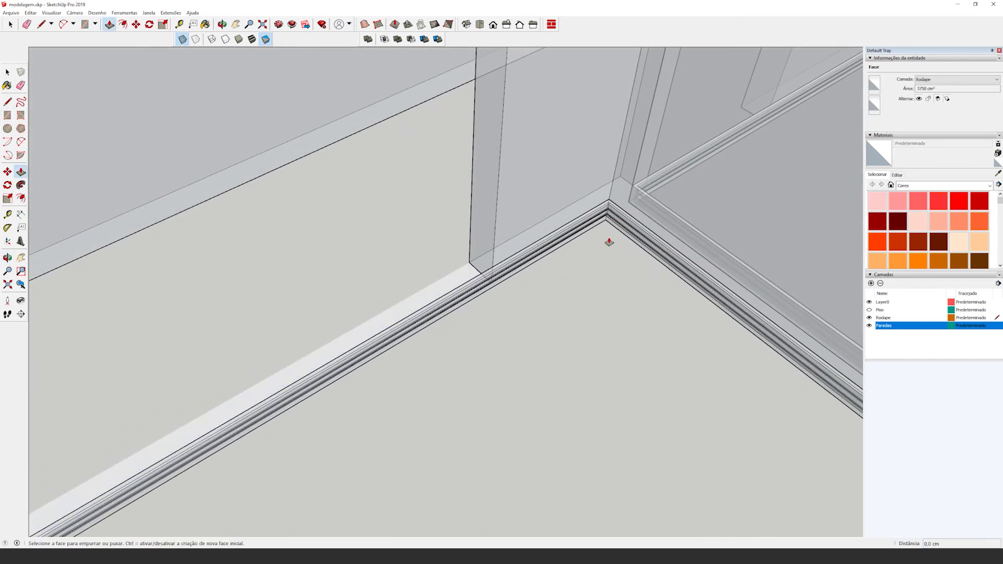
left_click(464, 280)
left_click(450, 248)
left_click(183, 39)
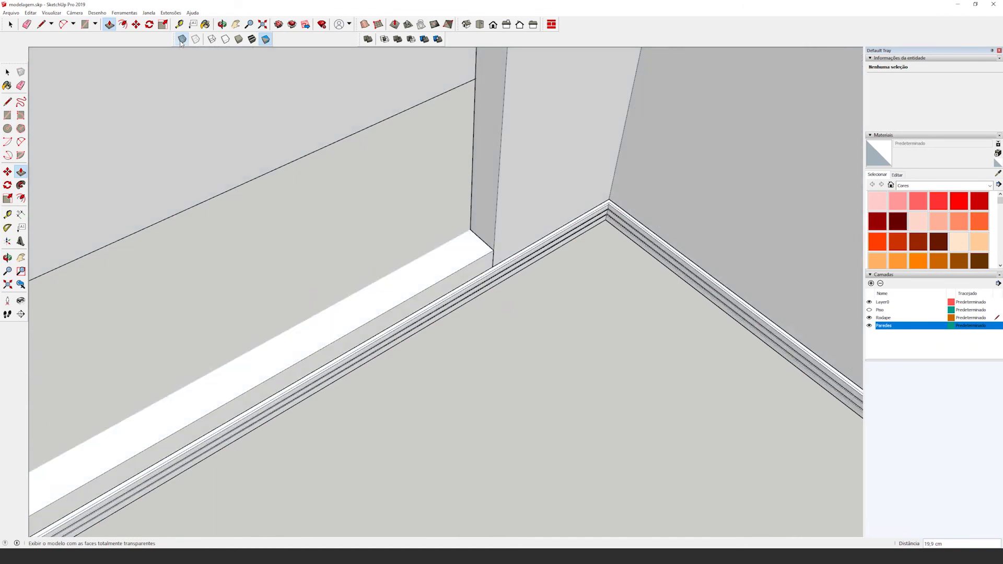
middle_click_drag(387, 310, 417, 307)
left_click(417, 302)
left_click(449, 325)
middle_click_drag(419, 356, 509, 403)
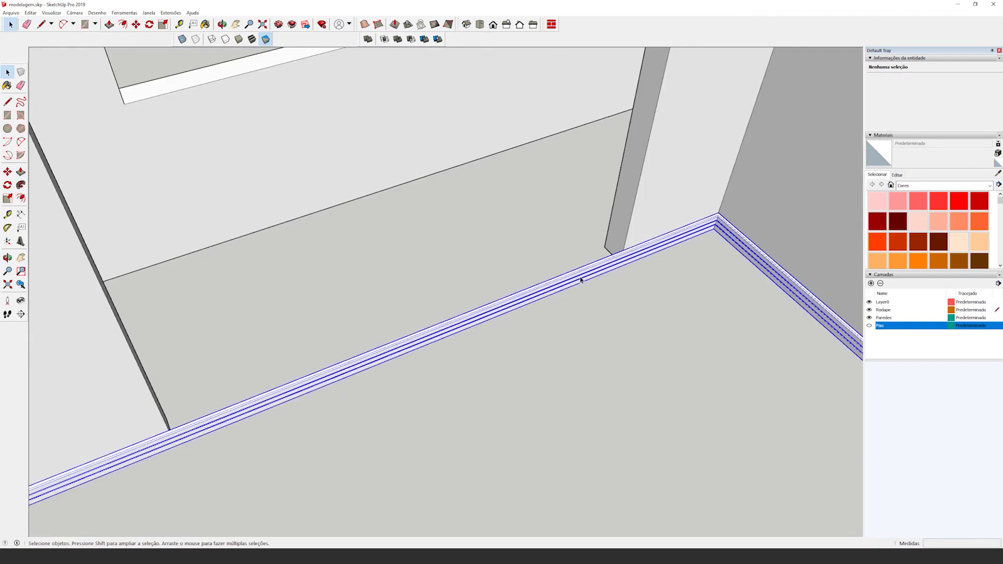
Show the Piso layer and hide the plank floor group on the balcony side of the wide doorway
left_click(580, 280)
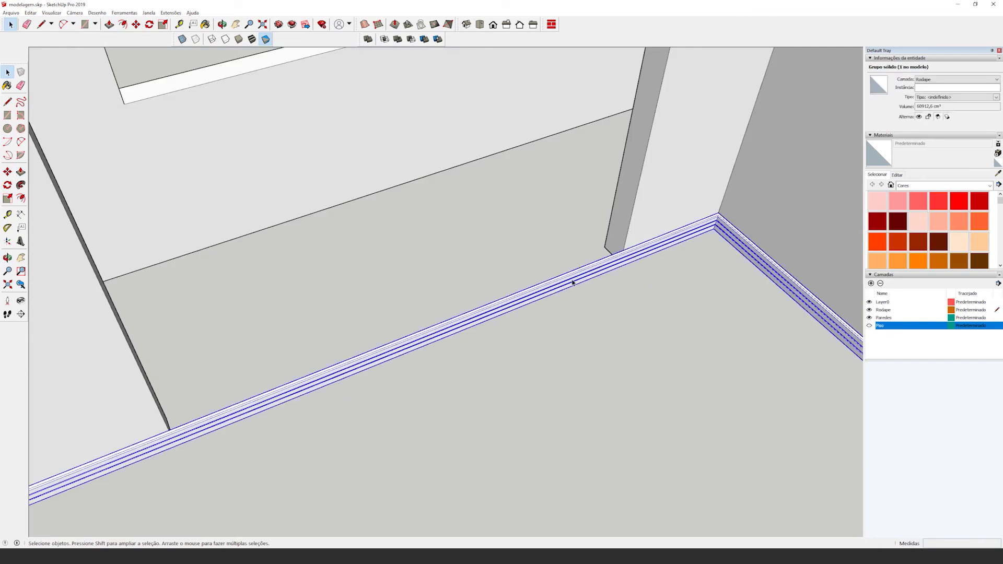
left_click(870, 326)
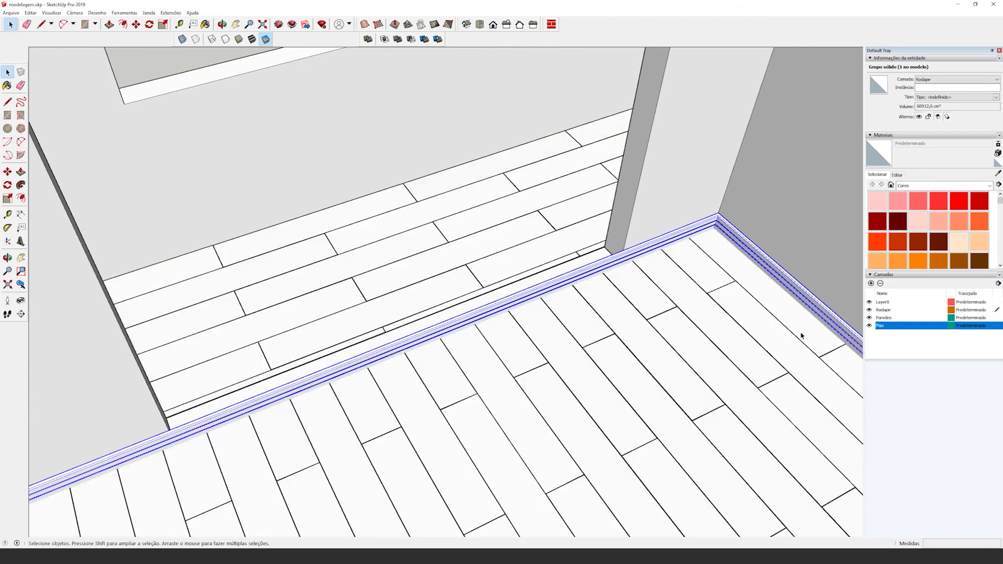
right_click(441, 267)
left_click(462, 287)
scroll(462, 287, "up", 3)
scroll(472, 316, "up", 1)
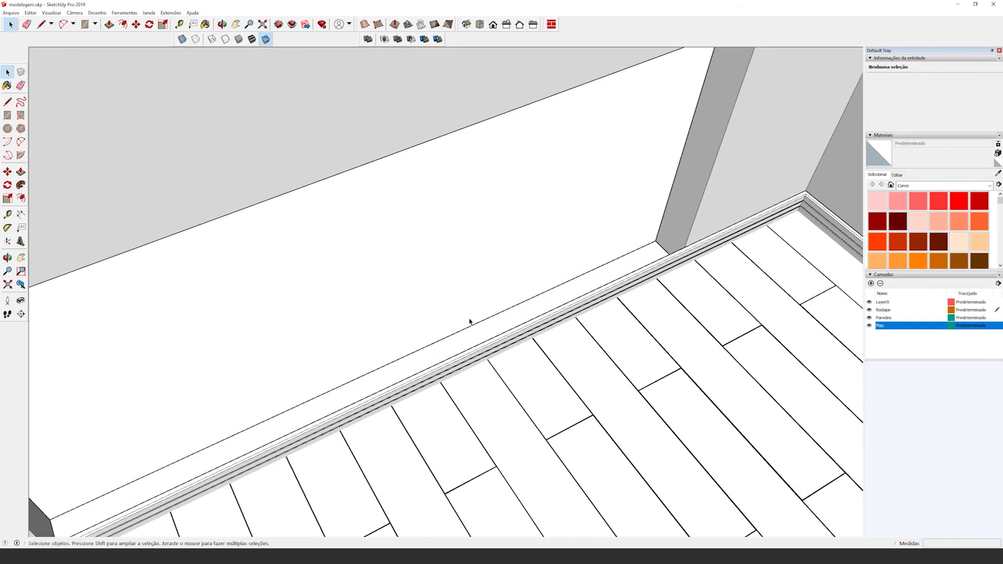
Remove the loose floor edge along the wide doorway and hide the main room's plank group
left_click(467, 330)
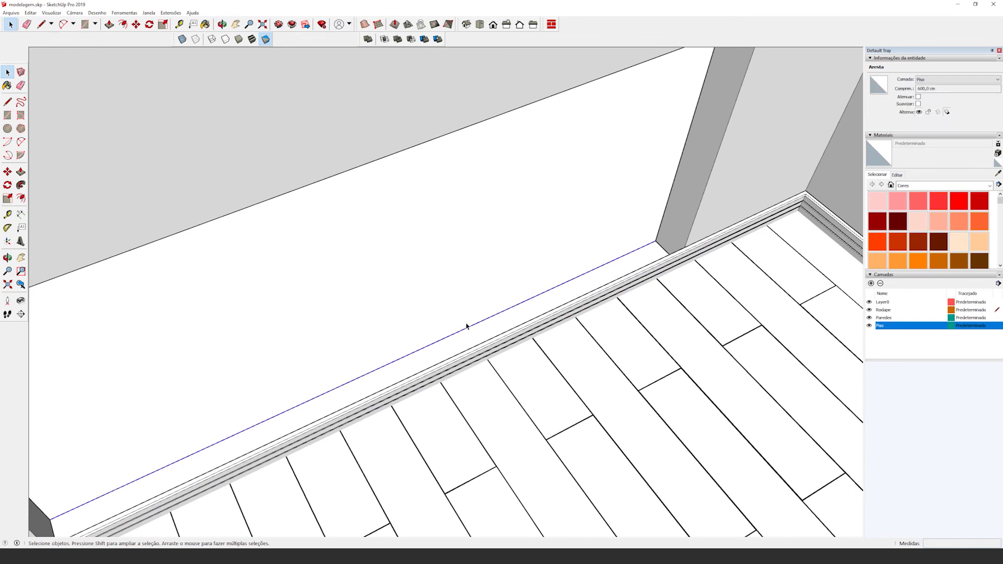
left_click(466, 326)
right_click(731, 366)
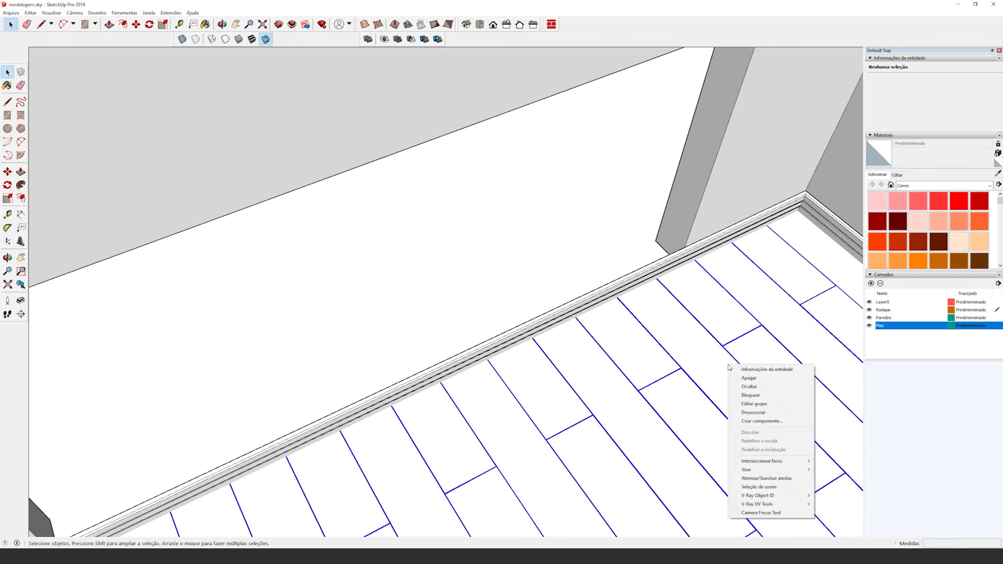
left_click(750, 386)
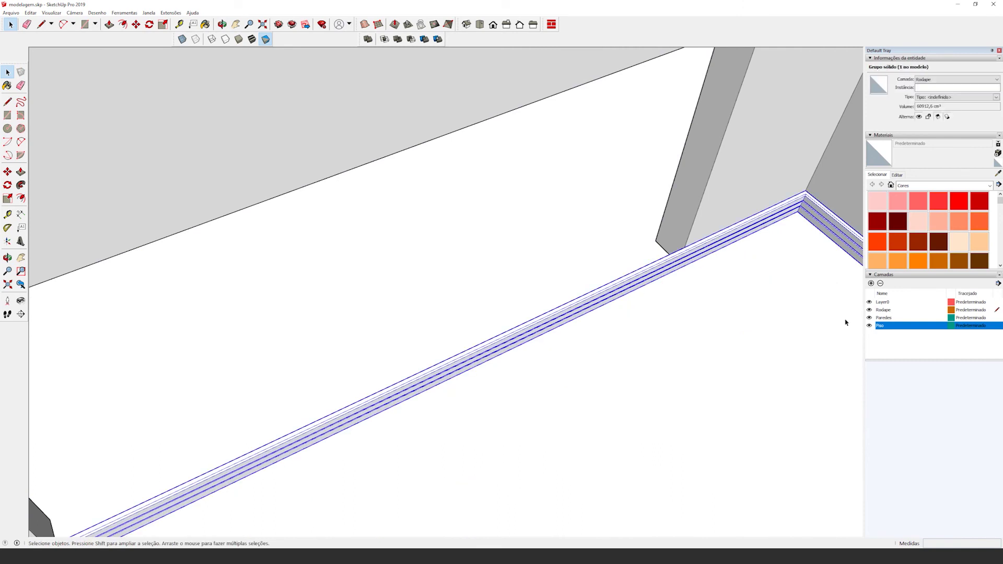
Turn on X-ray faces and draw a rectangle between opposite corners of the wide doorway's floor opening
left_click(8, 115)
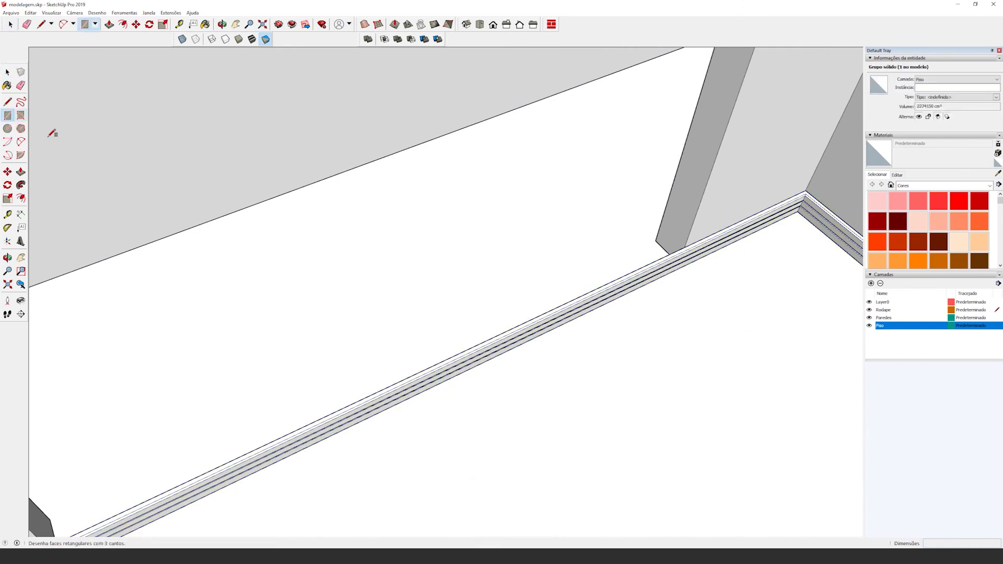
left_click(182, 39)
left_click(698, 216)
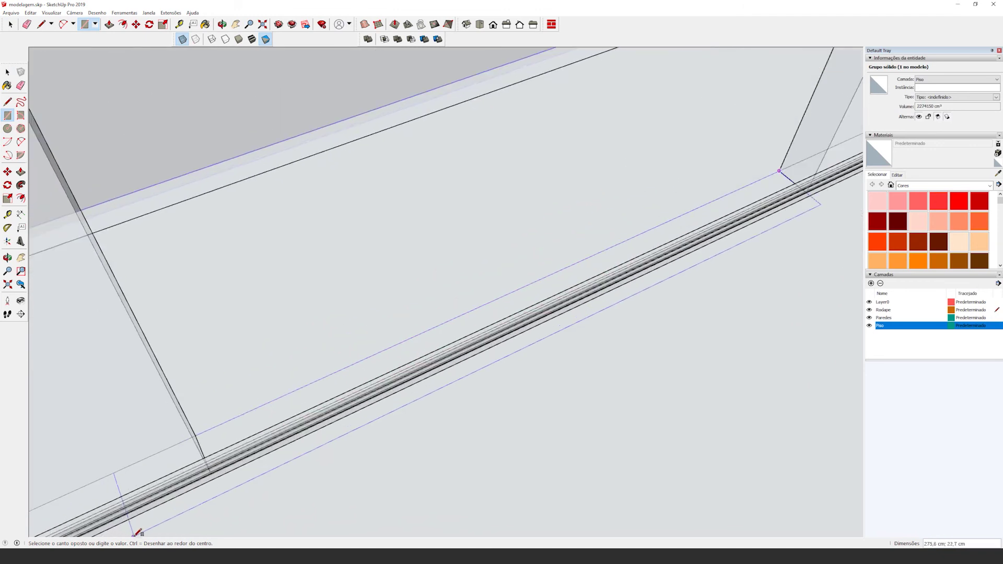
scroll(209, 461, "up", 6)
left_click(209, 489)
scroll(219, 437, "down", 5)
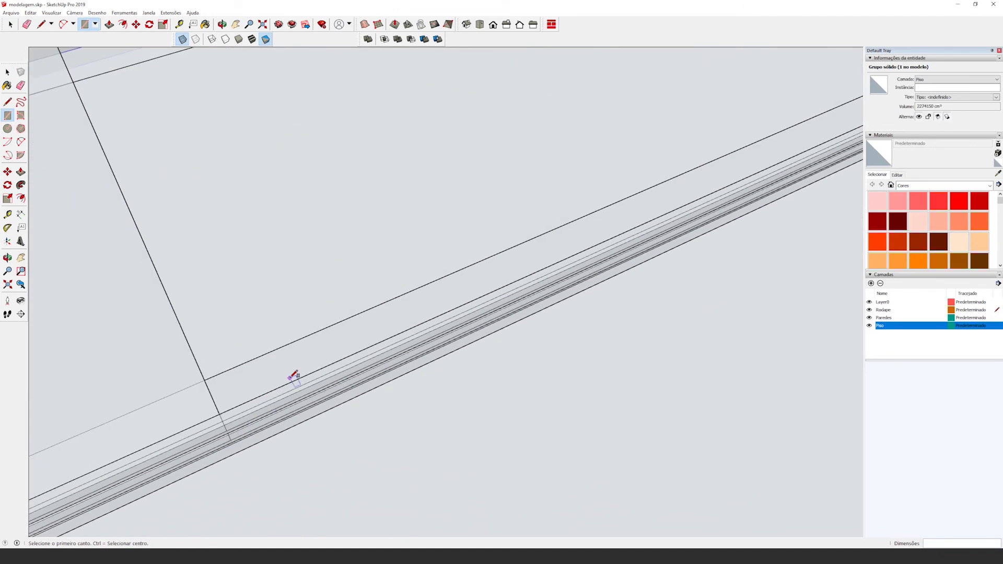
Extrude the doorway rectangle up about 15.6 cm, turn off X-ray, and extend its room-side face about 12.8 cm past the baseboard
key("p")
left_click(294, 376)
left_click(311, 295)
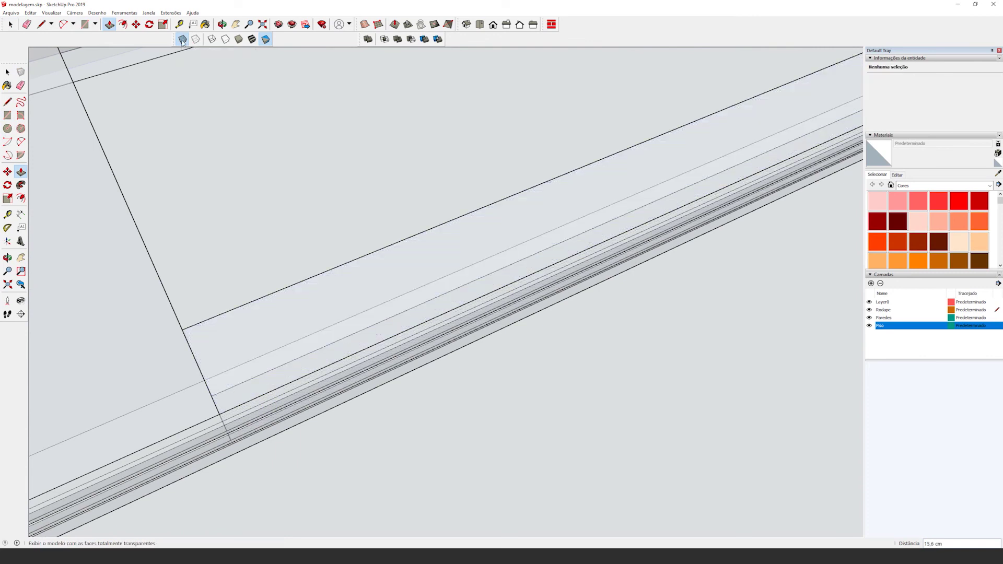
left_click(182, 41)
scroll(374, 292, "down", 2)
middle_click_drag(457, 305, 345, 320)
left_click(344, 321)
left_click(381, 336)
middle_click_drag(399, 372, 365, 190)
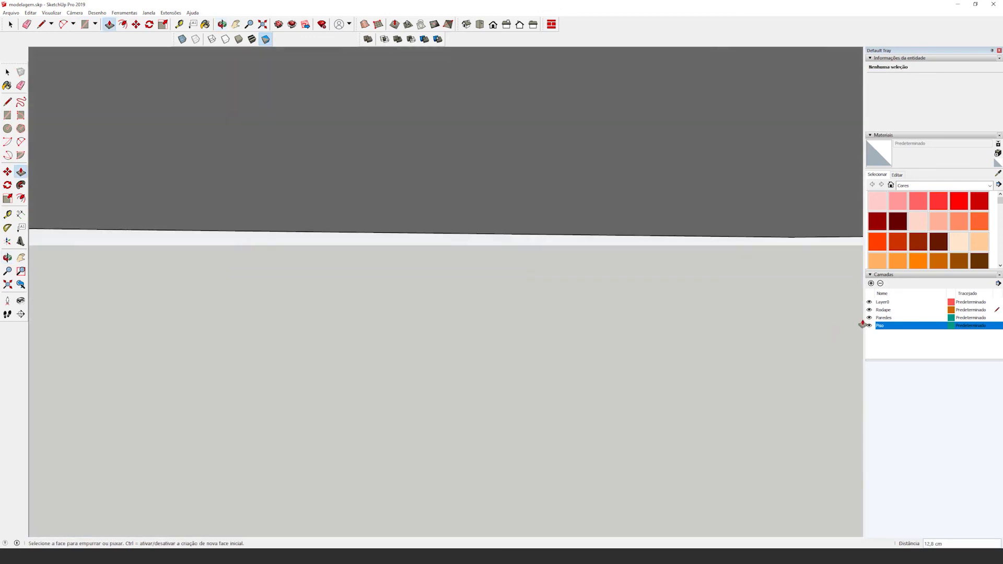
left_click(8, 71)
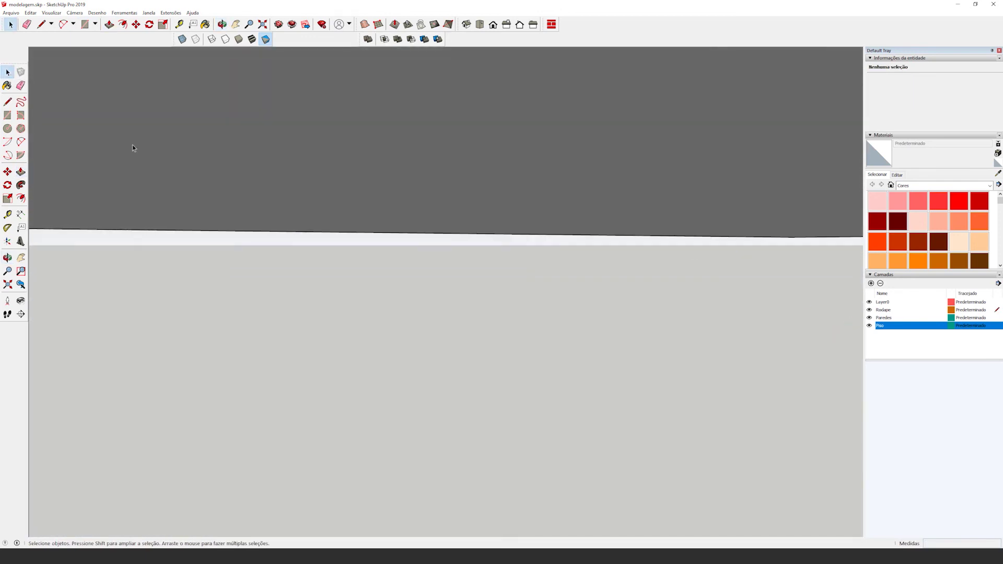
Hide the Piso and Paredes layers so only the wide doorway's box and the baseboard are shown
left_click(869, 325)
middle_click_drag(562, 280, 585, 180)
key("p")
left_click(620, 187)
middle_click_drag(470, 295, 456, 287)
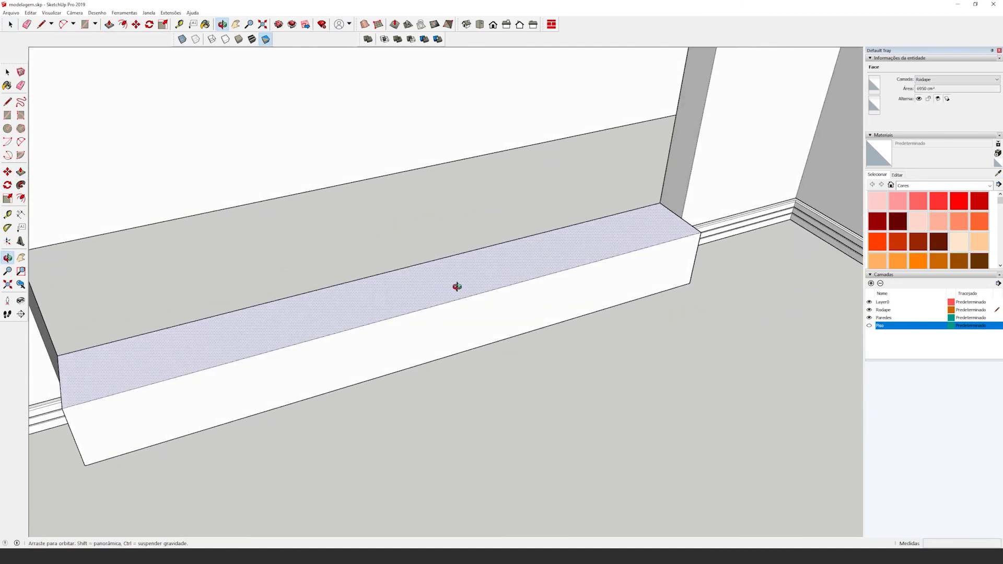
left_click(8, 72)
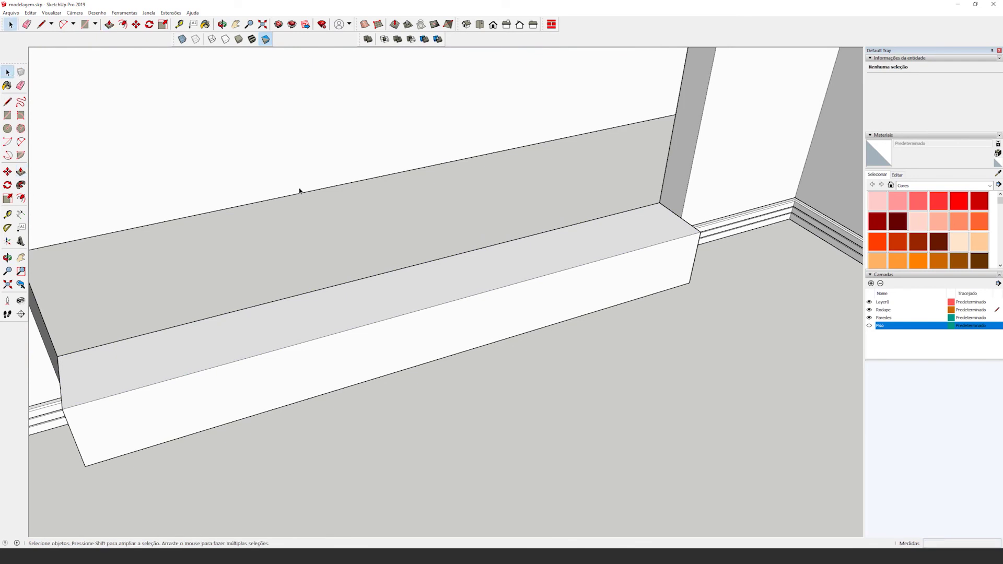
left_click(869, 318)
left_click(716, 231)
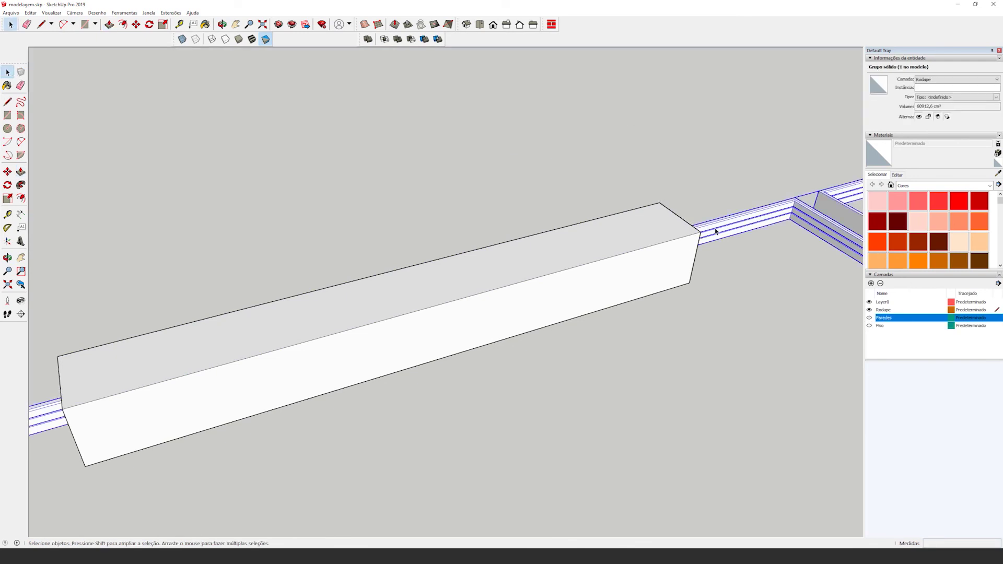
Group the wide doorway's box and subtract it from the baseboard
triple_click(620, 248)
right_click(620, 248)
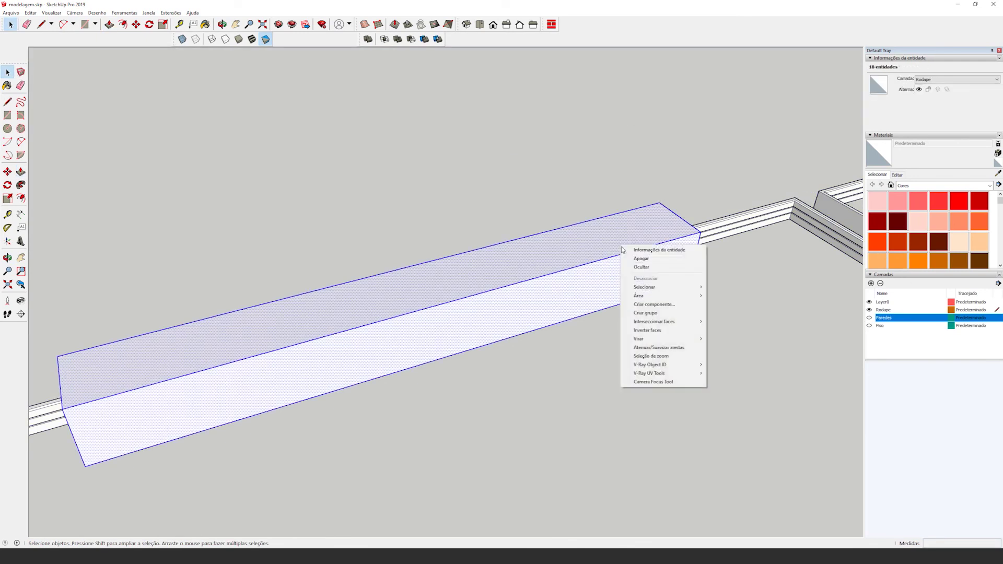
left_click(645, 314)
left_click(500, 128)
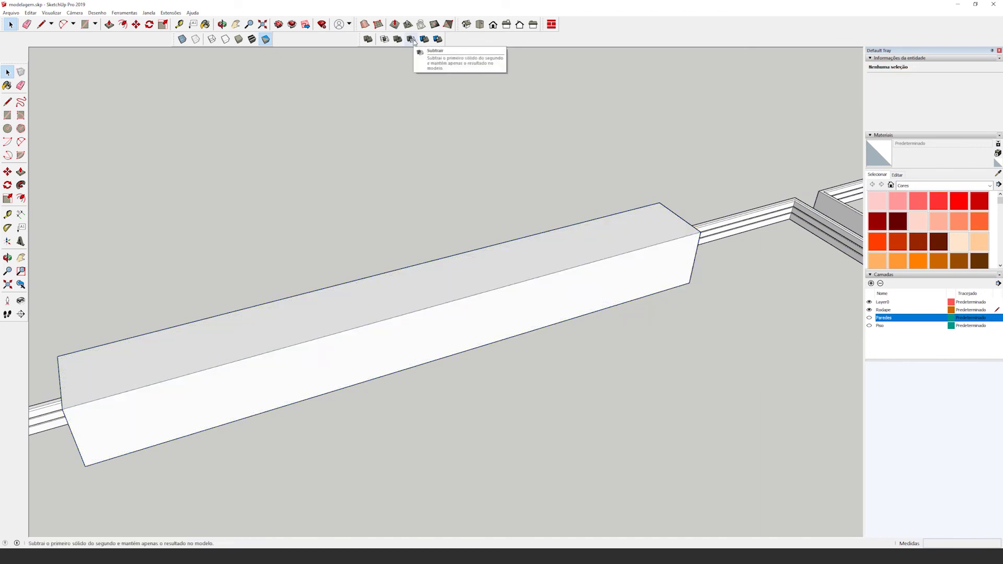
left_click(412, 40)
left_click(570, 257)
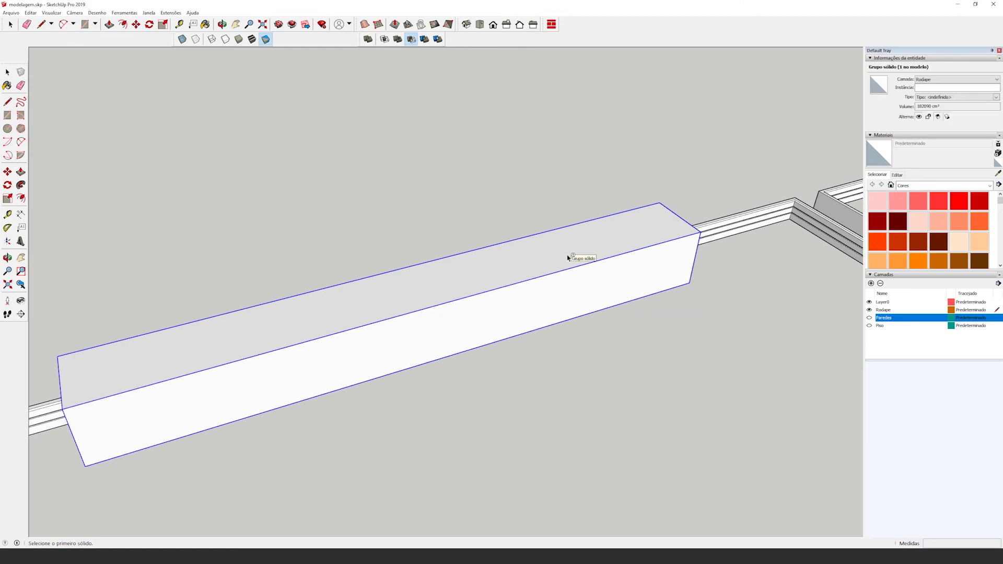
left_click(709, 225)
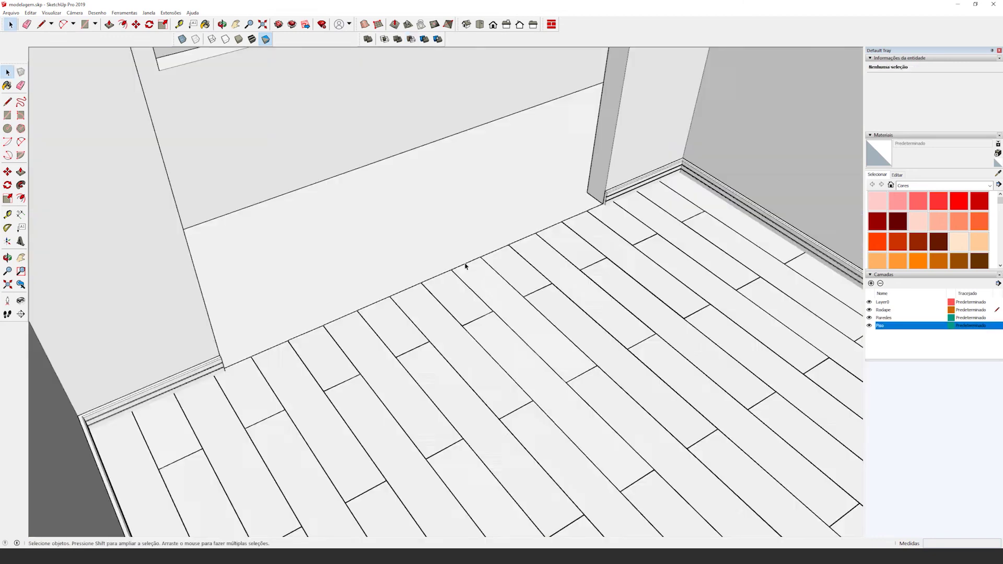
Build a box about 24.1 cm high on the next doorway's floor opening and extend its room-side face past the baseboard
left_click_drag(468, 269, 433, 359)
scroll(434, 359, "up", 10)
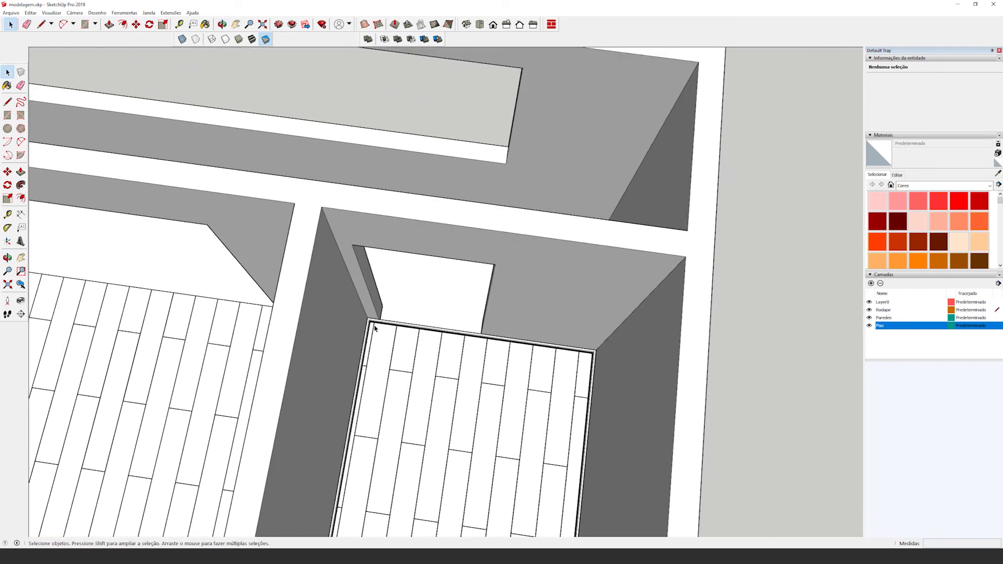
key("x")
key("r")
left_click(367, 298)
left_click(597, 364)
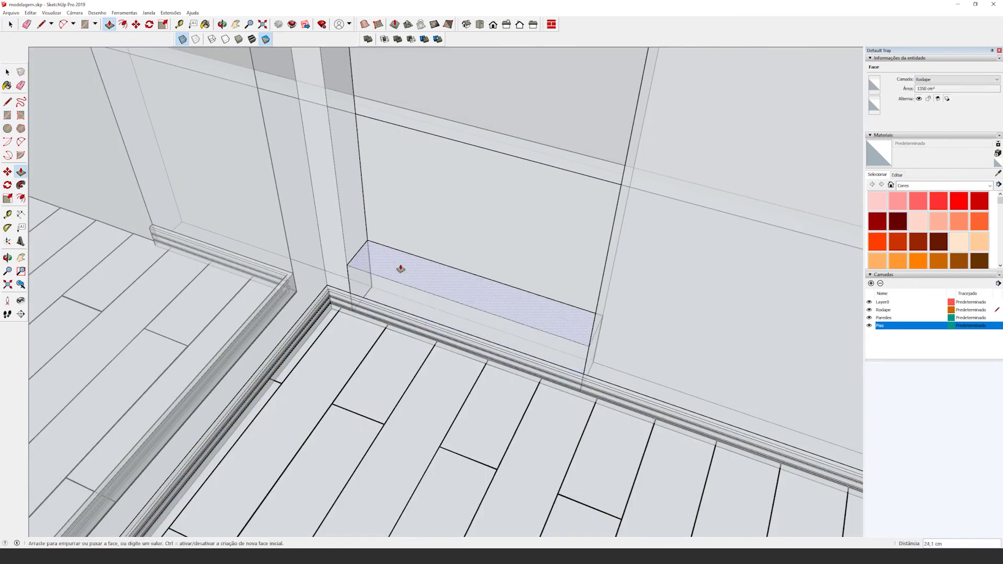
left_click_drag(399, 267, 347, 354)
left_click(7, 72)
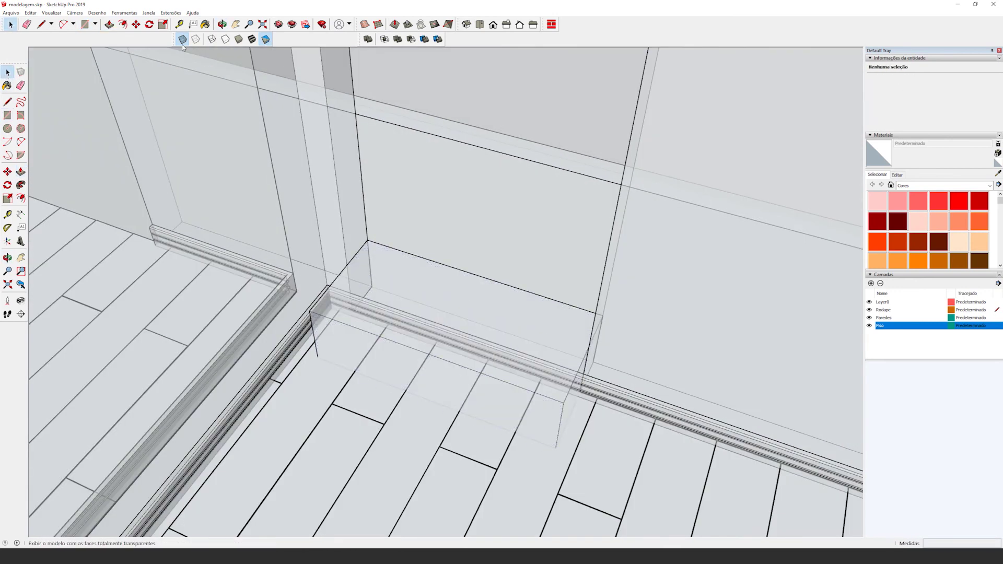
key("x")
Group this doorway's box and subtract it from the room's baseboard with the Subtract solid tool
triple_click(470, 329)
right_click(472, 334)
left_click(485, 392)
left_click(411, 39)
left_click(603, 395)
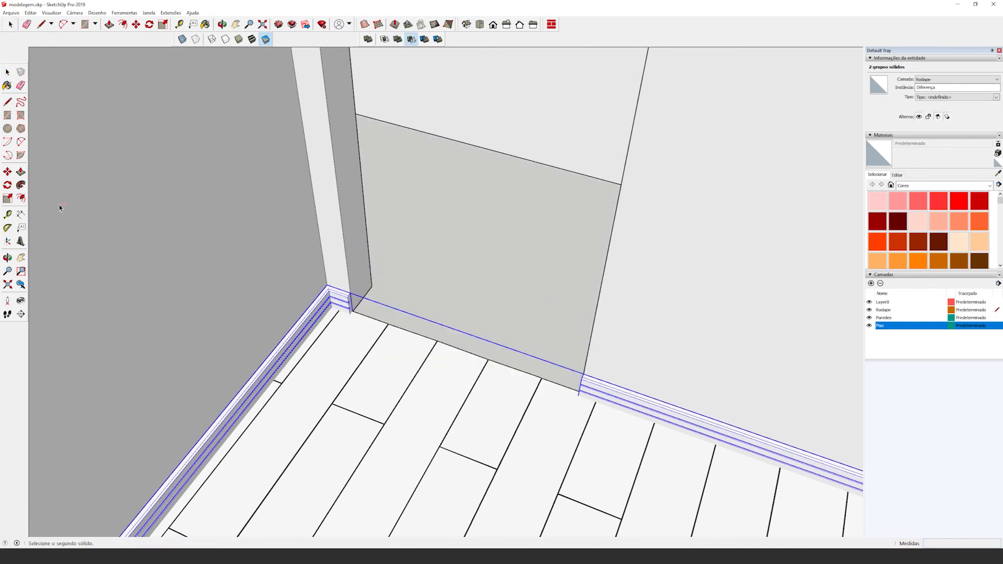
left_click(7, 72)
left_click(505, 342)
Draw a rectangle on the hallway side doorway's floor opening and extrude it into a box reaching past the baseboard
scroll(506, 342, "down", 4)
middle_click_drag(505, 342, 324, 407)
scroll(334, 338, "up", 5)
key("r")
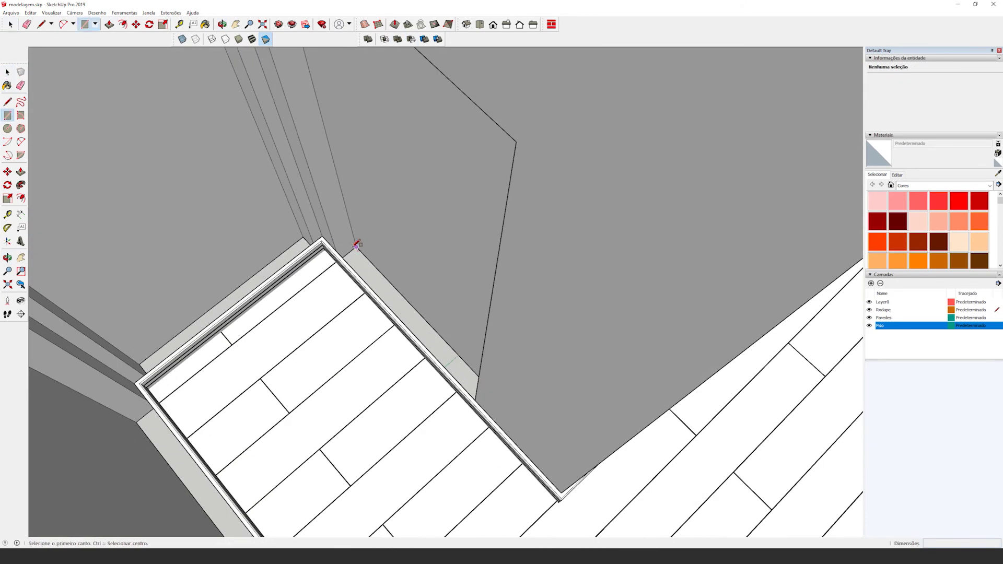
scroll(355, 243, "up", 5)
left_click(8, 72)
left_click(338, 264)
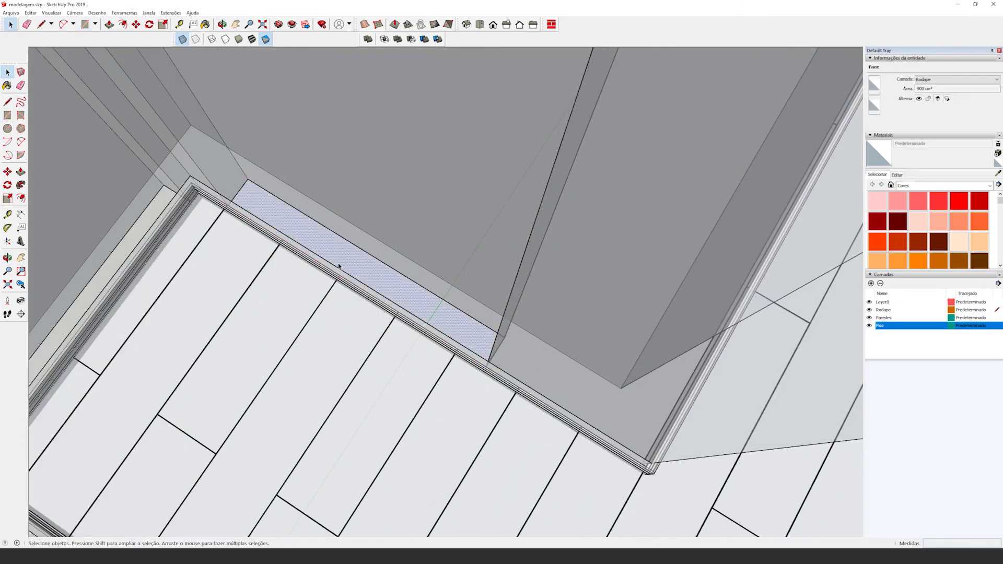
key("p")
left_click_drag(334, 262, 277, 219)
middle_click_drag(277, 219, 306, 157)
left_click_drag(306, 156, 287, 248)
key("ctrl+z")
left_click(7, 72)
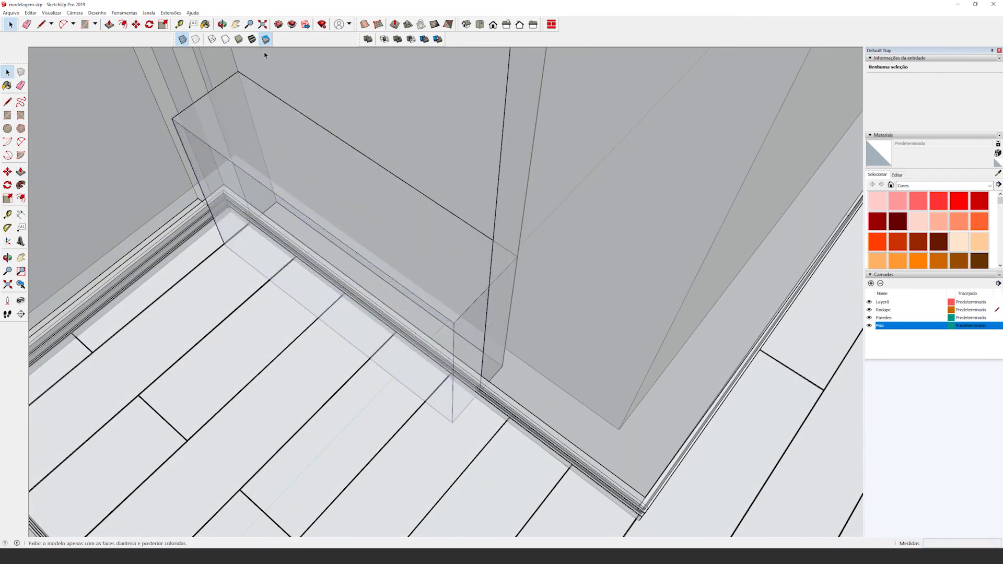
Turn off X-ray and group the hallway side doorway's box
left_click(183, 40)
triple_click(412, 212)
right_click(412, 212)
left_click(437, 281)
left_click(409, 133)
left_click(387, 219)
Turn on X-ray and copy the grouped box to the doorway on the opposite side of the hallway
scroll(387, 219, "down", 4)
middle_click_drag(387, 246, 292, 335)
key("m")
left_click(183, 39)
left_click(375, 369)
key("ctrl")
left_click(316, 410)
left_click(291, 335)
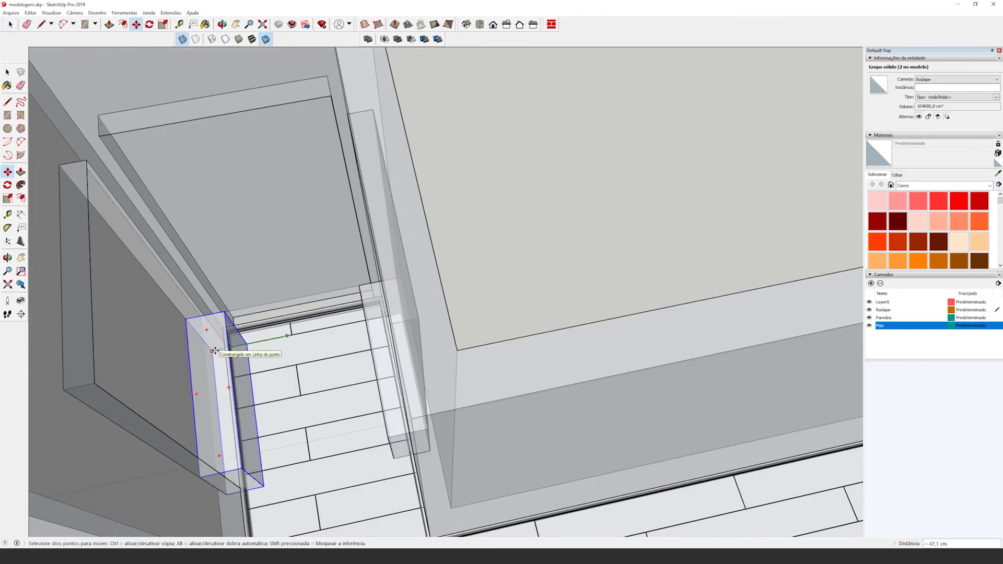
left_click(213, 345)
Make a copy of the box rotated 90 degrees so it lies across the hallway's end wall
left_click(7, 185)
left_click(195, 319)
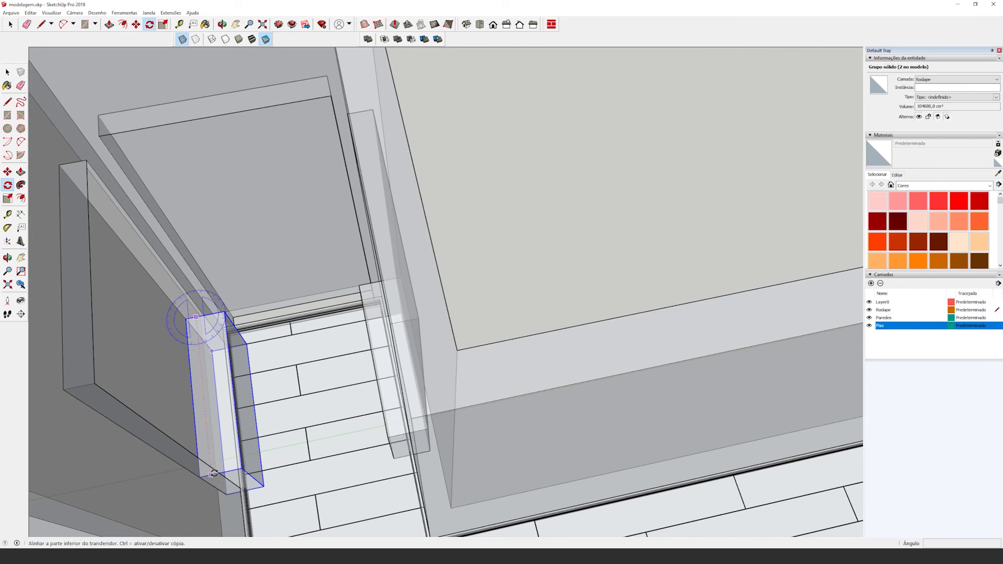
left_click(214, 473)
left_click(319, 320)
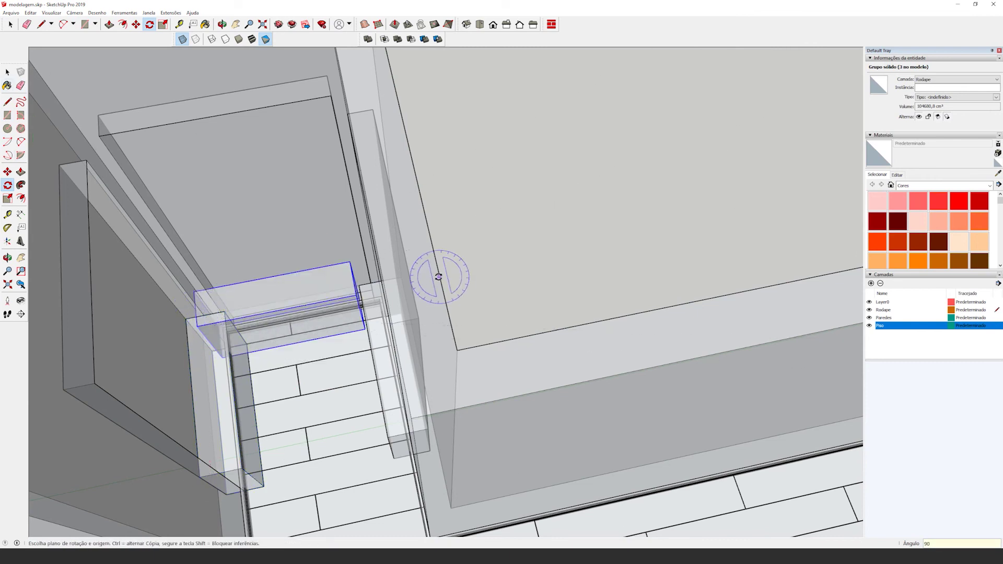
Move the rotated box copy into the doorway at the end of the hallway
key("m")
scroll(361, 316, "up", 3)
left_click(364, 346)
left_click(387, 301)
scroll(358, 308, "down", 1)
scroll(359, 309, "down", 3)
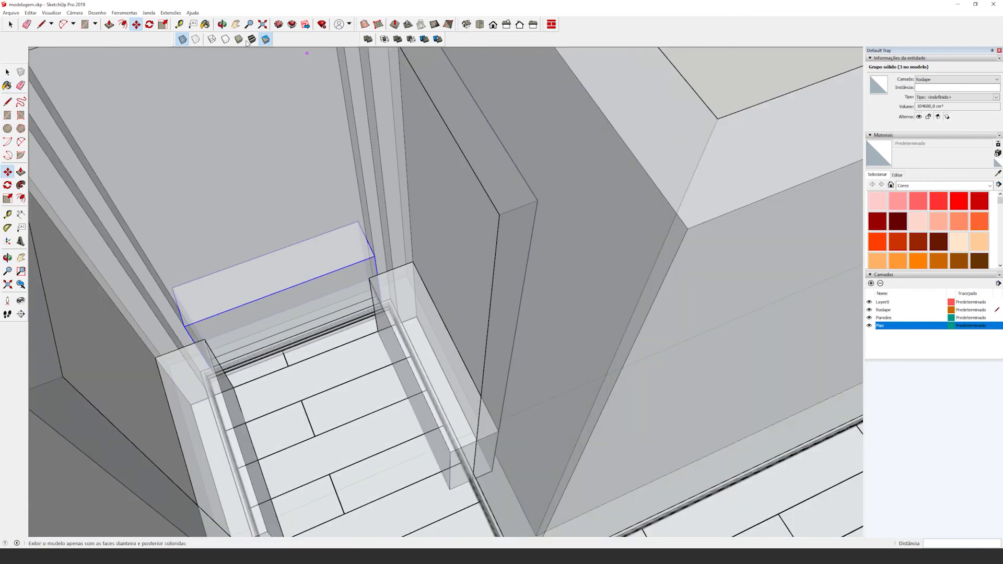
Turn off X-ray and subtract the first hallway side doorway box from the baseboard
left_click(183, 39)
middle_click_drag(339, 310, 336, 262)
key("space")
left_click(411, 39)
left_click(407, 312)
scroll(452, 390, "down", 5)
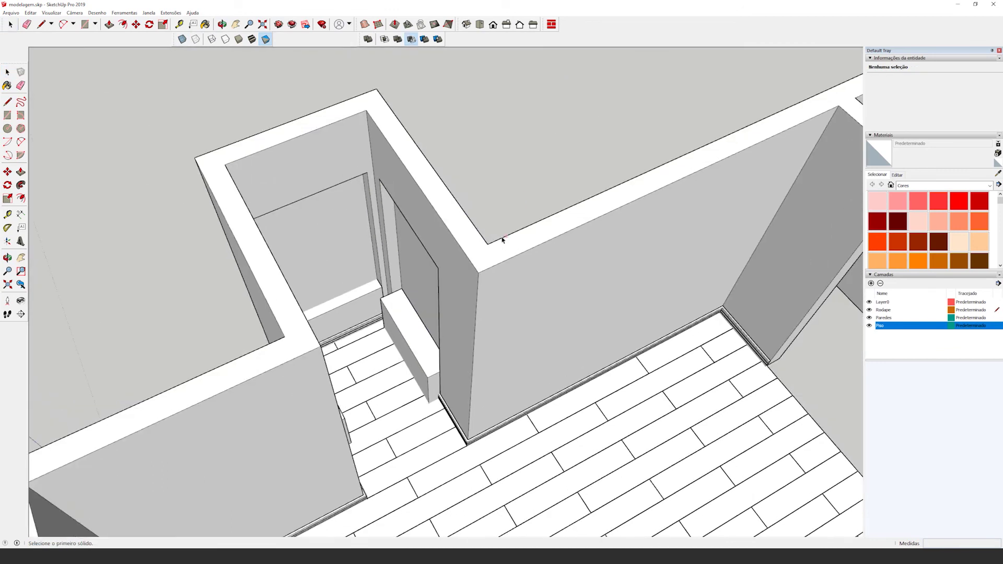
Subtract the remaining hallway side doorway box from the baseboard
scroll(497, 238, "up", 3)
key("Escape")
left_click(439, 459)
middle_click_drag(439, 460, 439, 402)
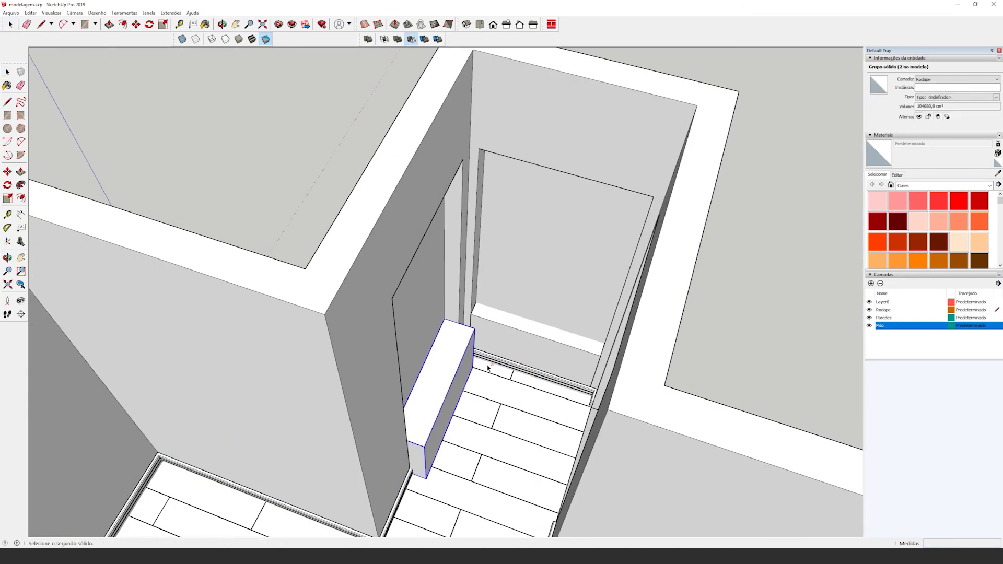
left_click(438, 402)
left_click(7, 72)
Move the end doorway's box forward over the baseboard and subtract it from the baseboard
left_click(492, 321)
key("m")
left_click(462, 359)
scroll(481, 329, "up", 2)
left_click(411, 38)
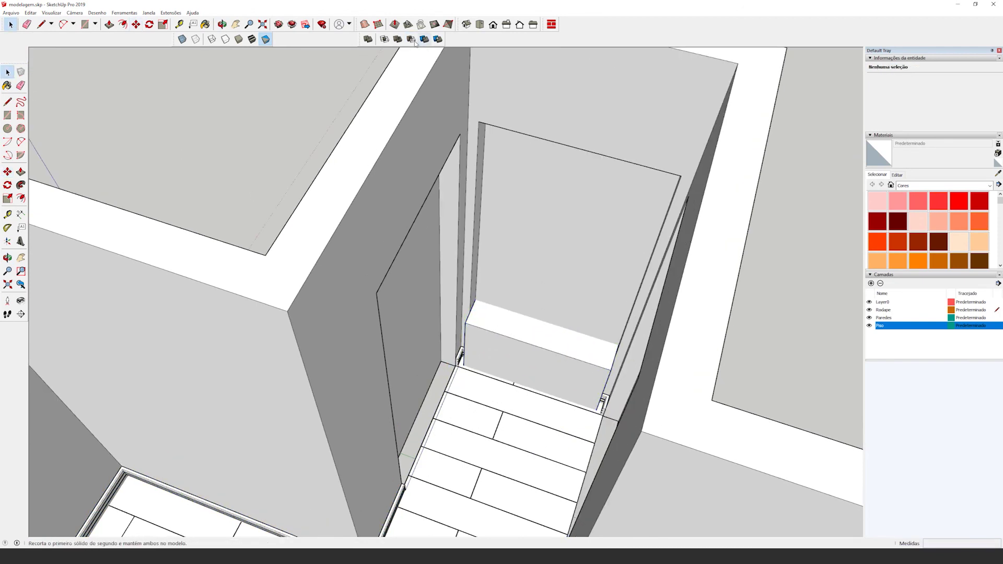
left_click(8, 72)
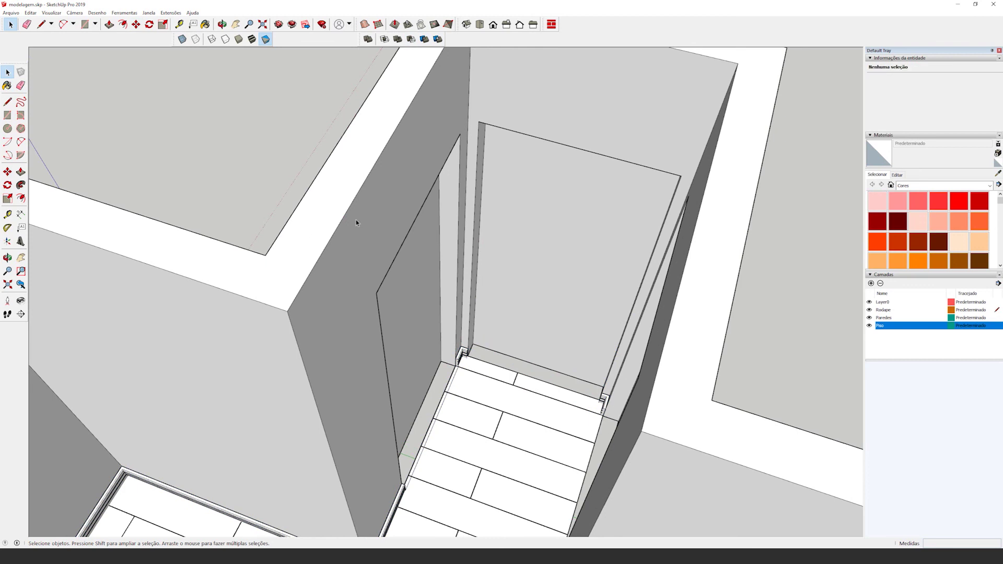
Examine the baseboard cuts at the hallway doorways and along the main room's walls
middle_click_drag(344, 277, 443, 302)
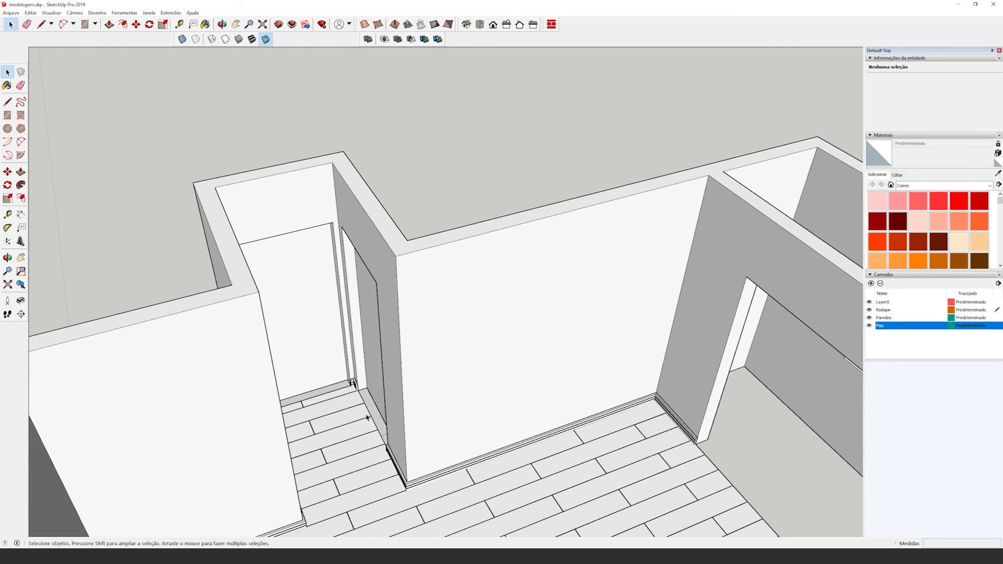
scroll(367, 416, "up", 10)
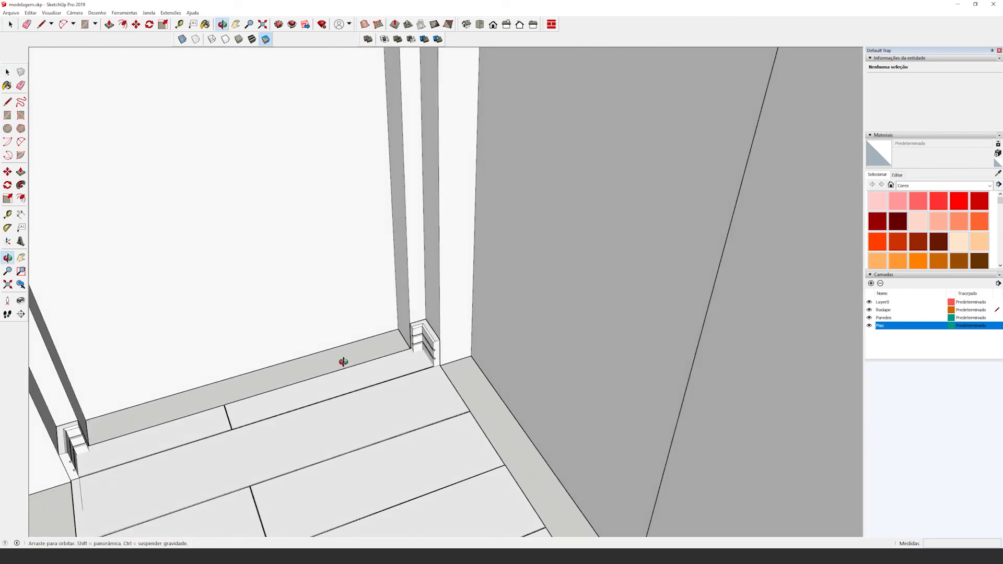
middle_click_drag(342, 358, 347, 298)
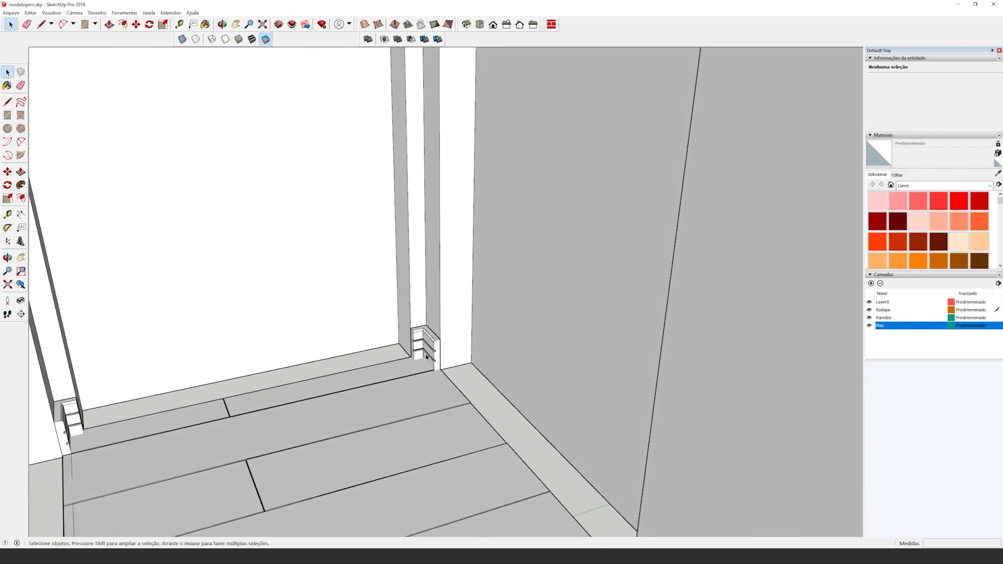
scroll(428, 356, "down", 5)
middle_click_drag(421, 347, 262, 390)
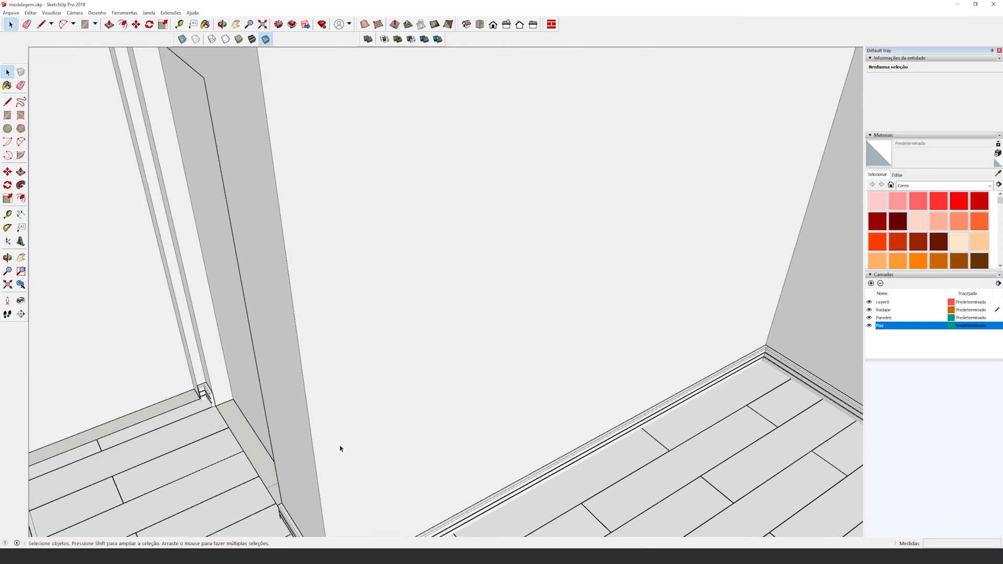
scroll(340, 448, "down", 10)
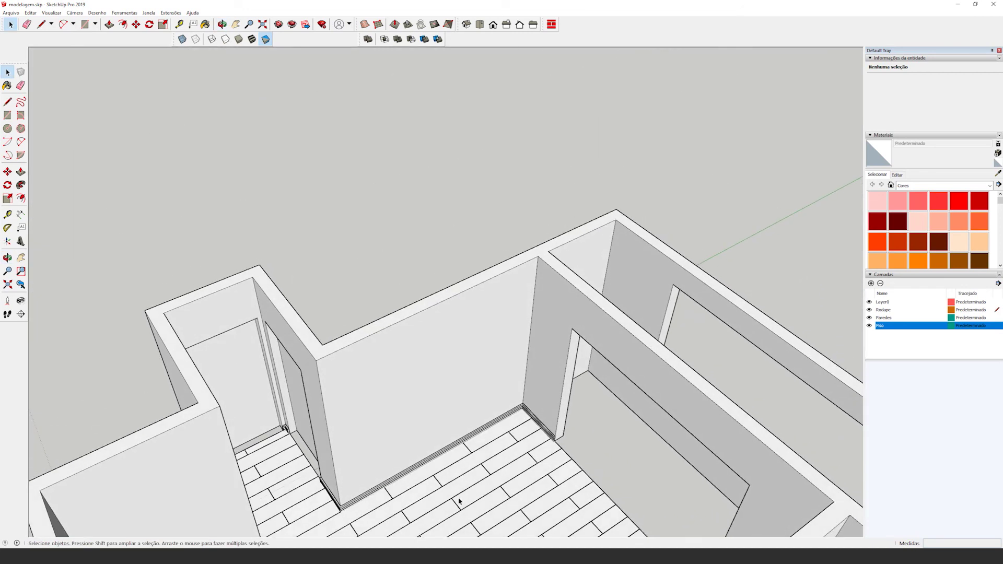
scroll(564, 418, "up", 10)
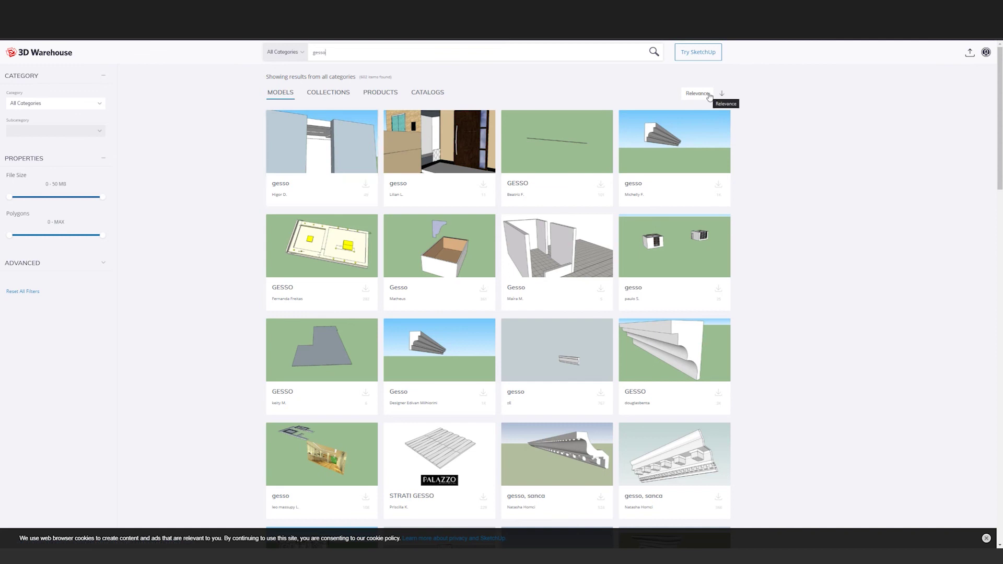
Switch to 3D Warehouse and search for "stucco trim"
left_click(698, 93)
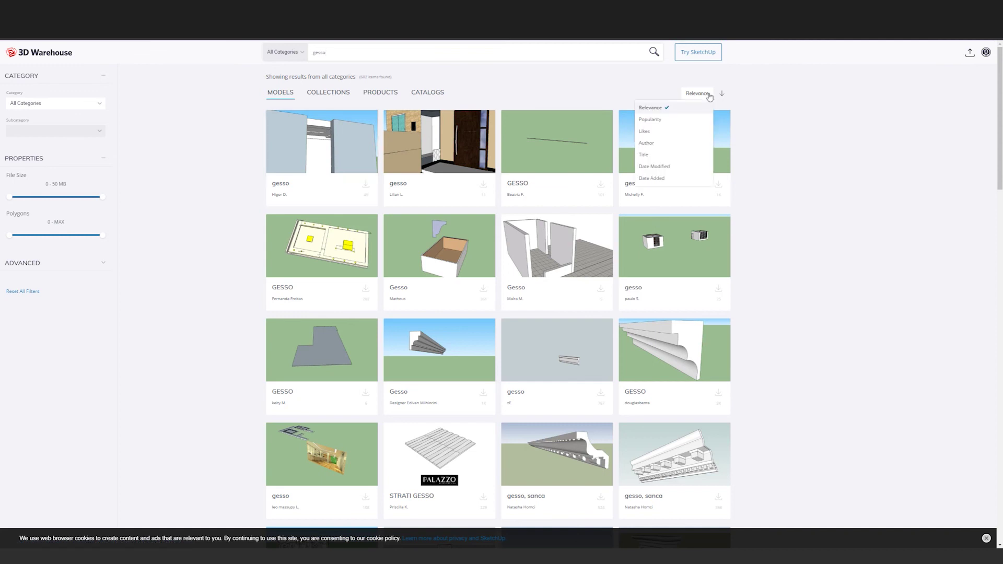
double_click(534, 54)
type("stucco")
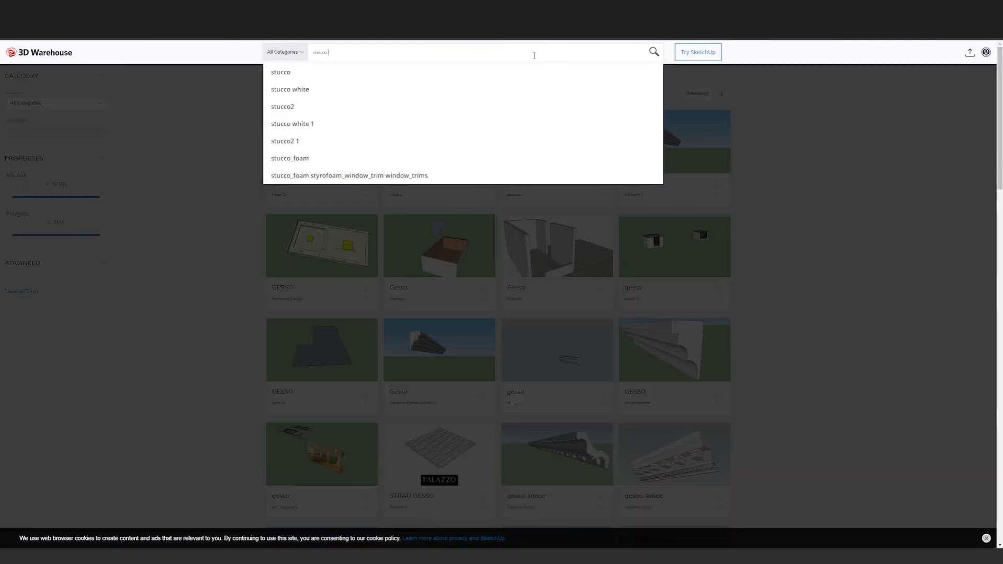
key("Return")
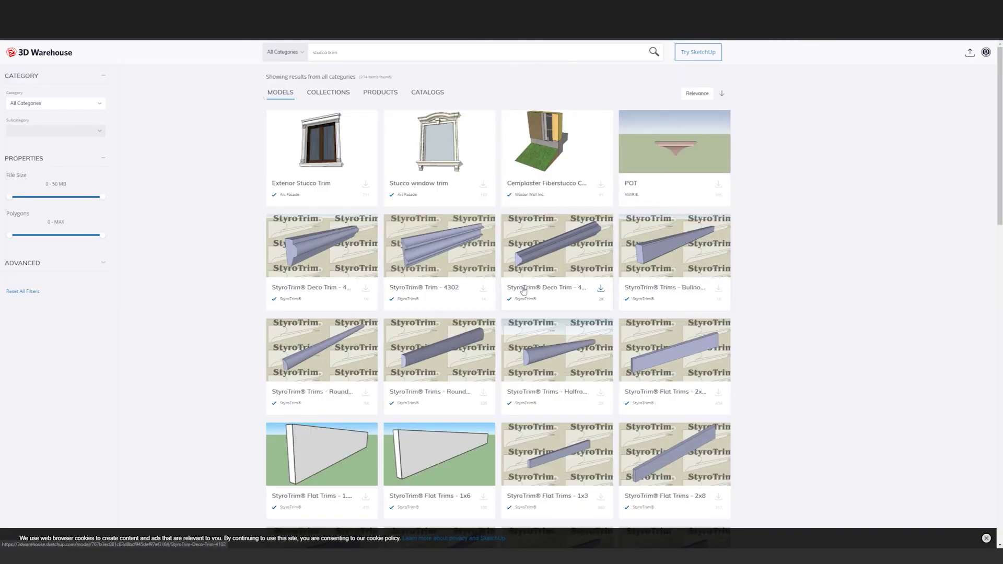
Find the StyroTrim Deco Trim - 4208 among the search results and download it as a SketchUp 2019 model
scroll(518, 329, "down", 3)
scroll(518, 329, "down", 3)
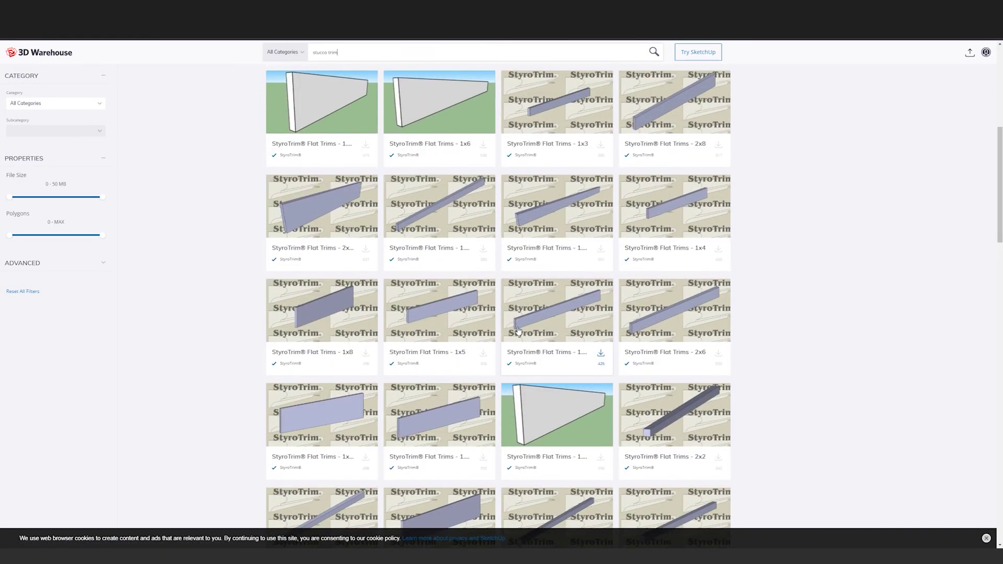
scroll(515, 345, "down", 5)
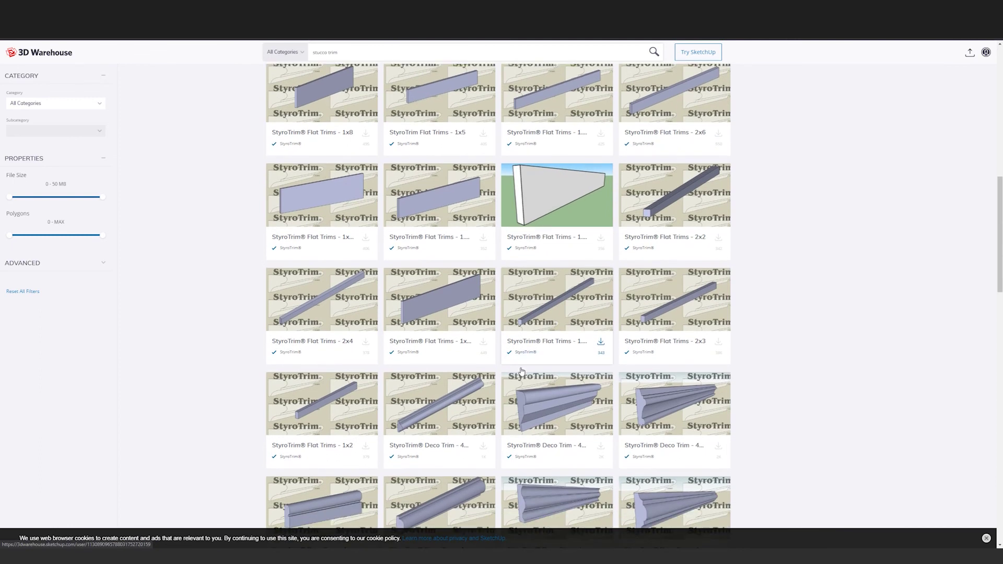
scroll(521, 371, "down", 2)
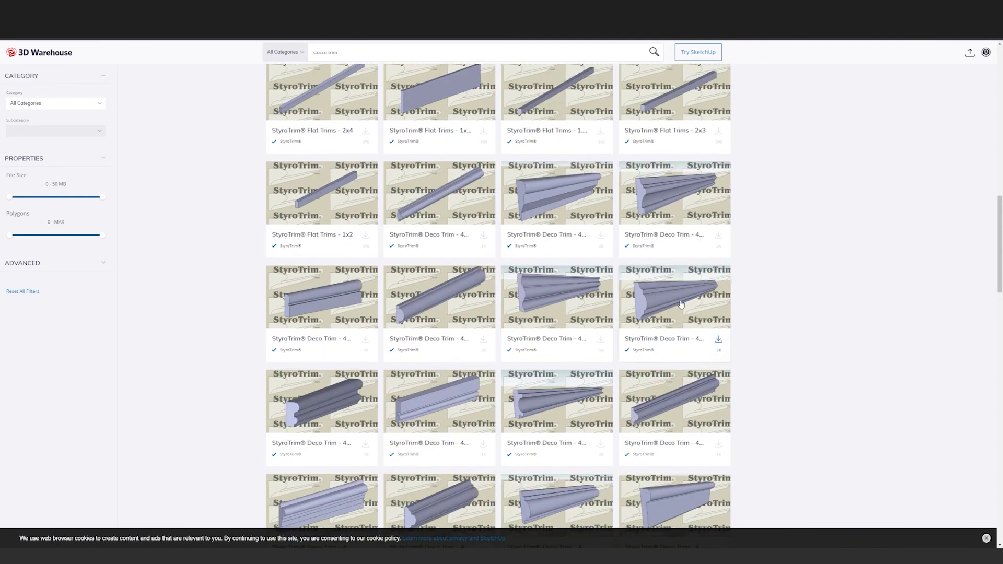
left_click(718, 236)
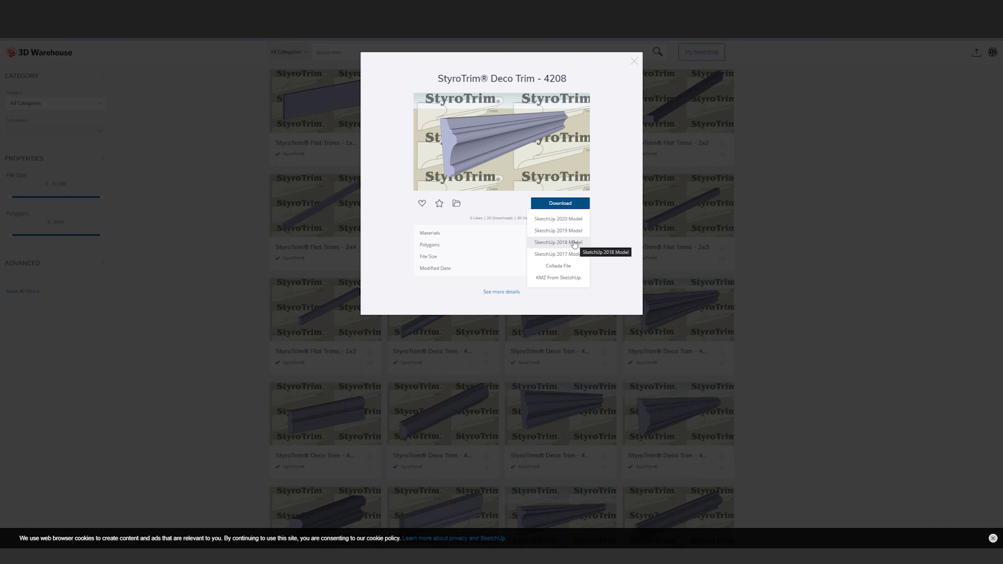
left_click(571, 230)
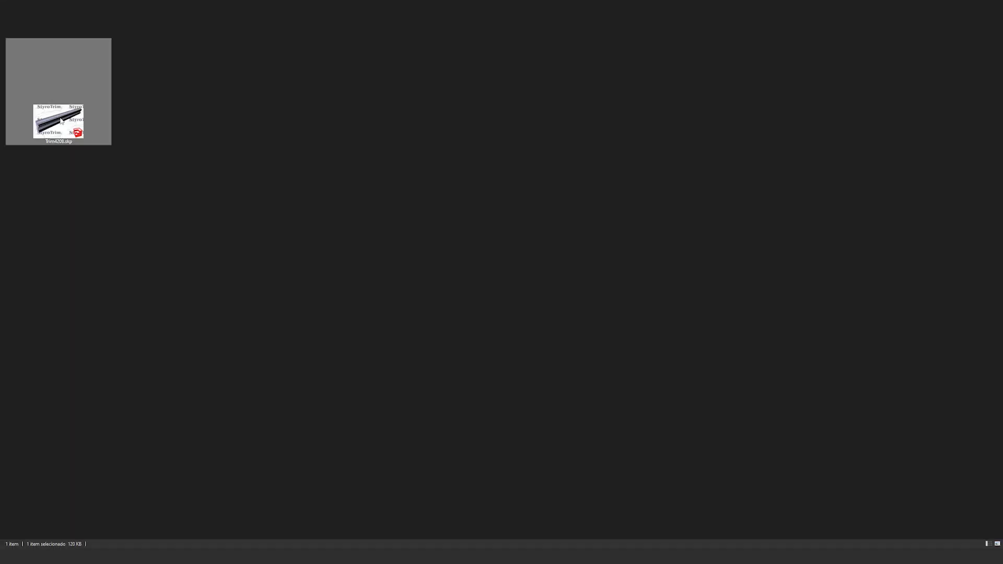
Insert the downloaded Trim4208.skp file into the apartment model in SketchUp
mouse_move(60, 121)
left_mouse_down()
mouse_move(353, 526)
mouse_move(273, 546)
mouse_move(511, 426)
left_mouse_up()
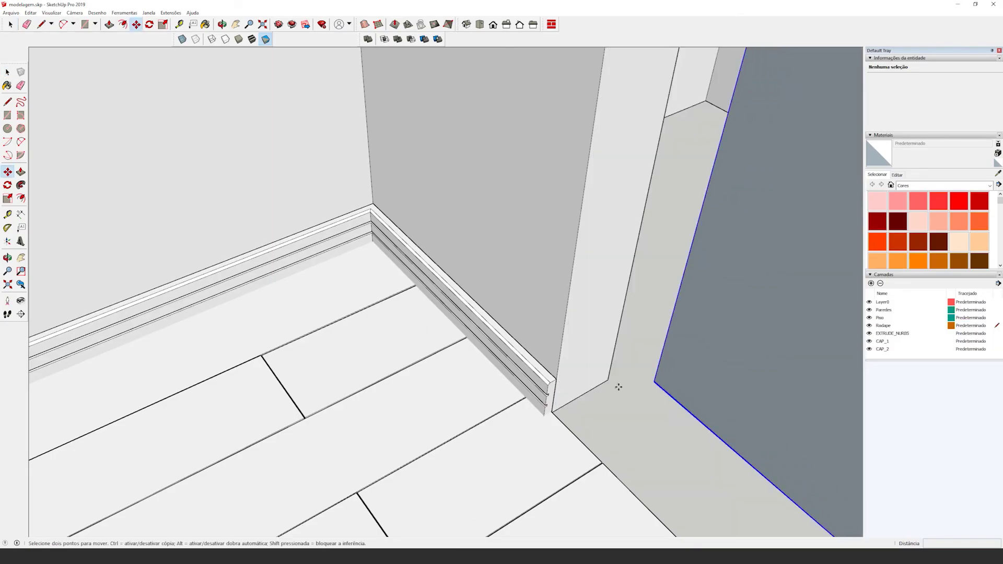
scroll(466, 342, "down", 15)
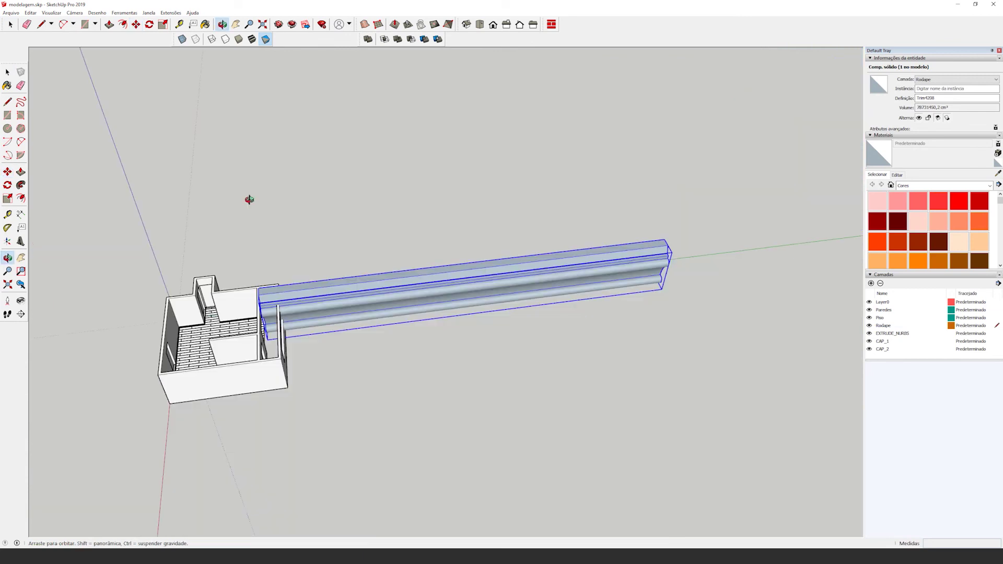
middle_click_drag(249, 199, 58, 212)
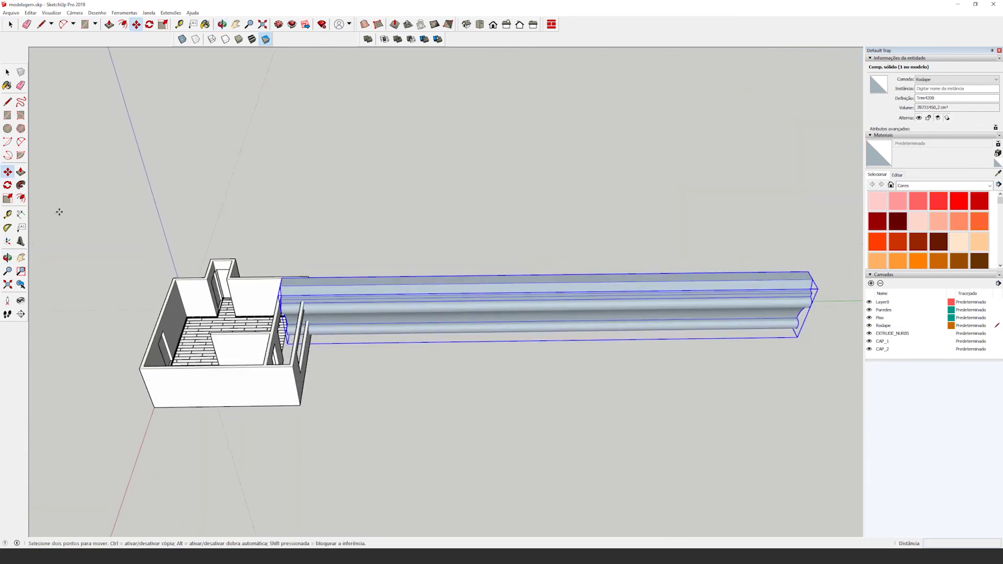
Scale the imported trim component uniformly to 0.1 from its corner
left_click(8, 199)
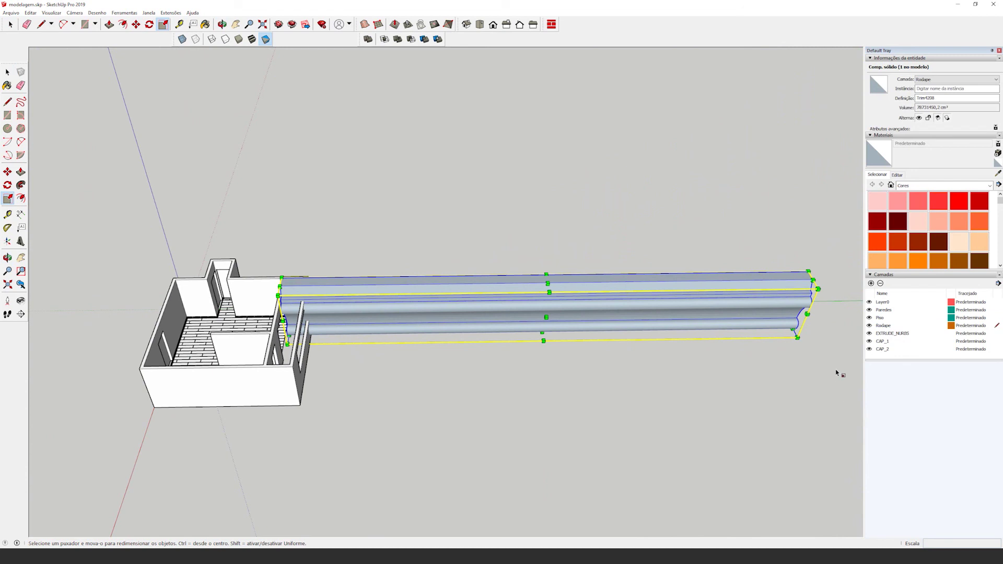
scroll(287, 277, "up", 2)
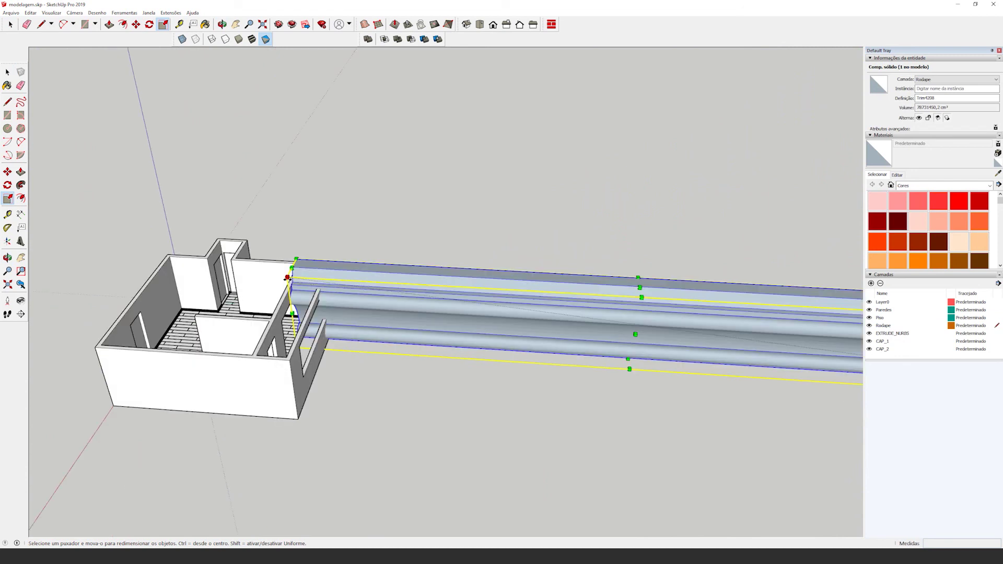
left_click_drag(287, 277, 308, 280)
type(",")
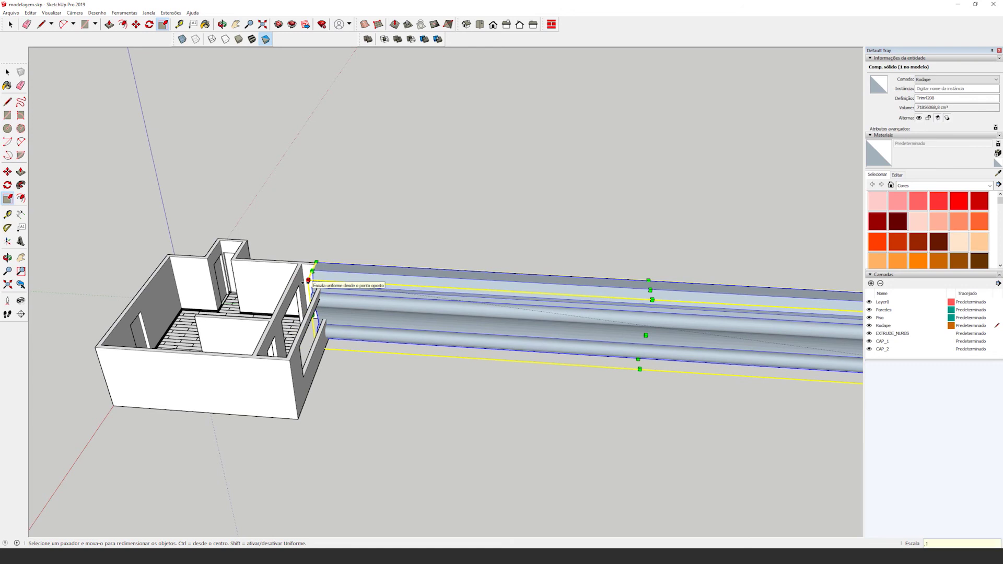
type("1")
key("Return")
Explode the scaled trim component into loose geometry
scroll(342, 312, "down", 3)
middle_click_drag(747, 342, 672, 340, "shift")
scroll(673, 340, "up", 5)
scroll(626, 353, "up", 2)
middle_click_drag(564, 346, 705, 309)
scroll(526, 307, "up", 7)
left_click(7, 72)
right_click(531, 275)
left_click(553, 328)
left_click(550, 340)
Copy the trim's end profile face to an empty spot away from the trim
left_click(525, 273)
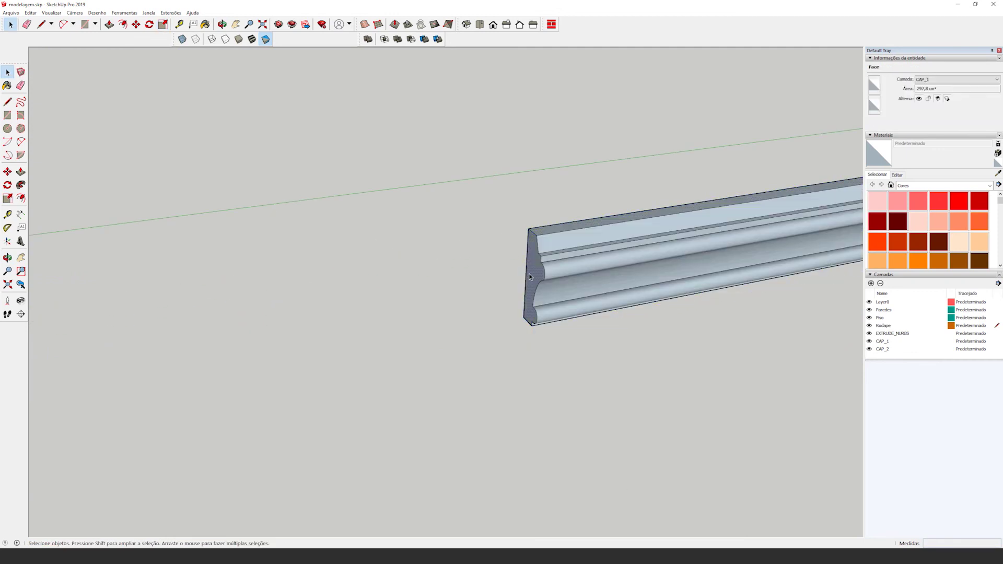
key("m")
key("ctrl")
left_click(526, 319)
left_click(322, 375)
Delete the original long trim, keeping only the copied profile face
scroll(288, 355, "down", 5)
key("space")
left_click_drag(357, 249, 779, 387)
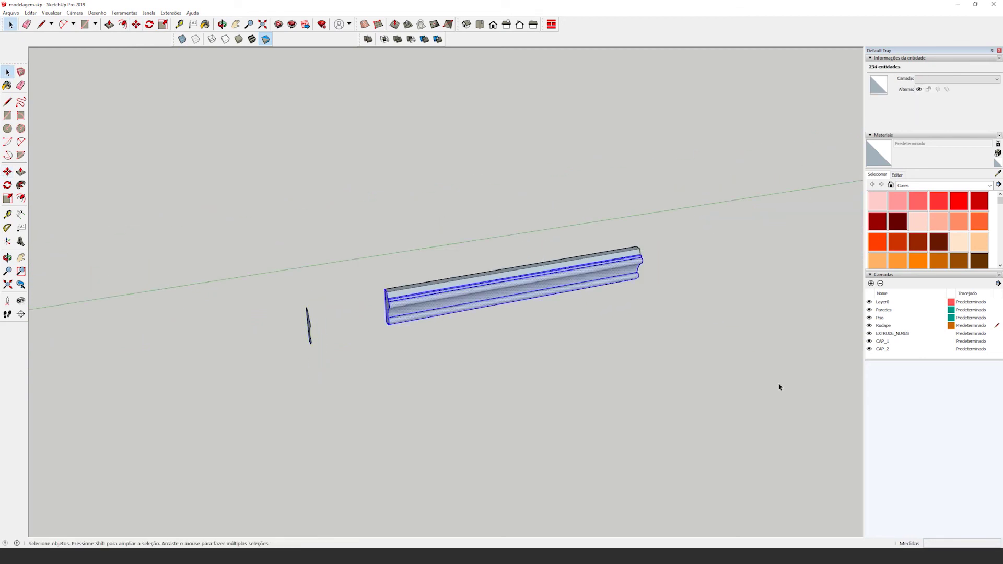
left_click_drag(295, 204, 296, 204)
key("Delete")
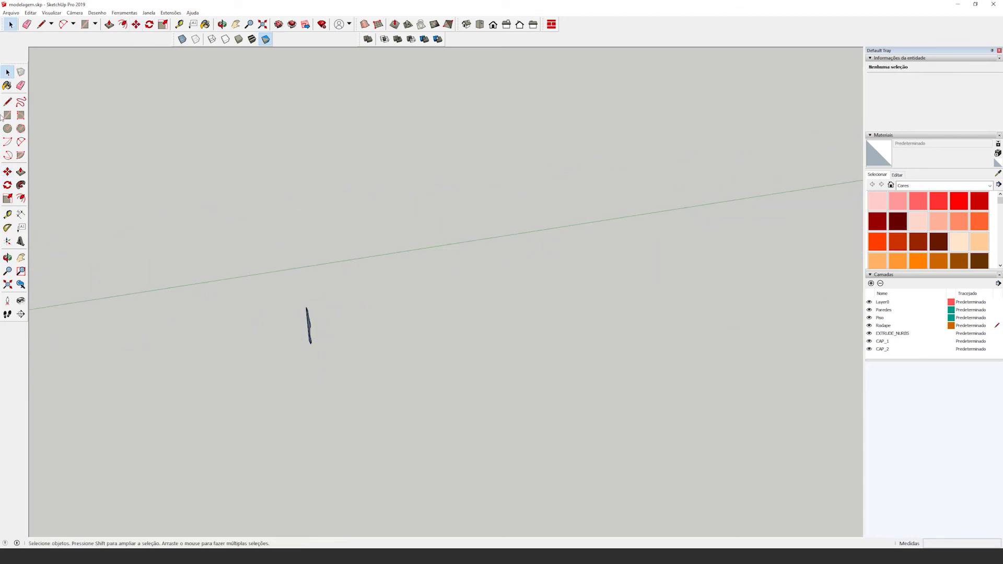
Draw a straight path line about 348 cm long beside the copied profile
left_click(9, 101)
left_click(266, 425)
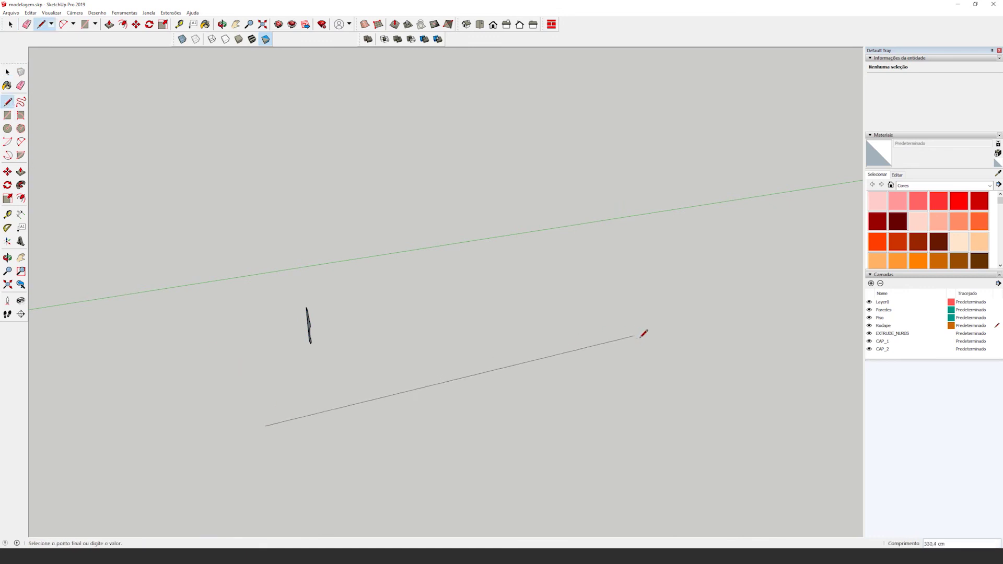
left_click(660, 340)
key("space")
Extrude the trim profile along the drawn line with Follow Me
left_click_drag(295, 385, 515, 445)
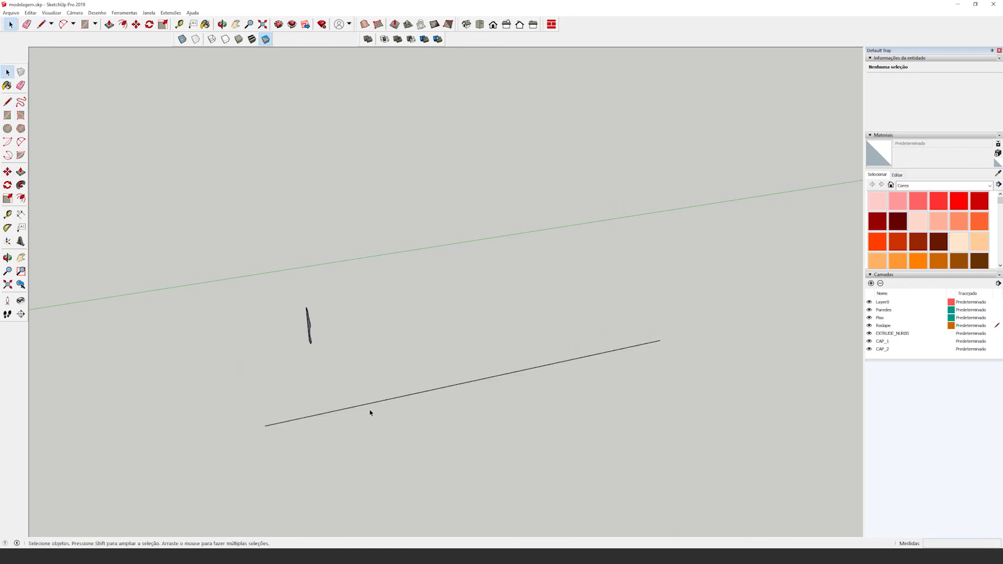
left_click(372, 404)
left_click(21, 185)
left_click(332, 358)
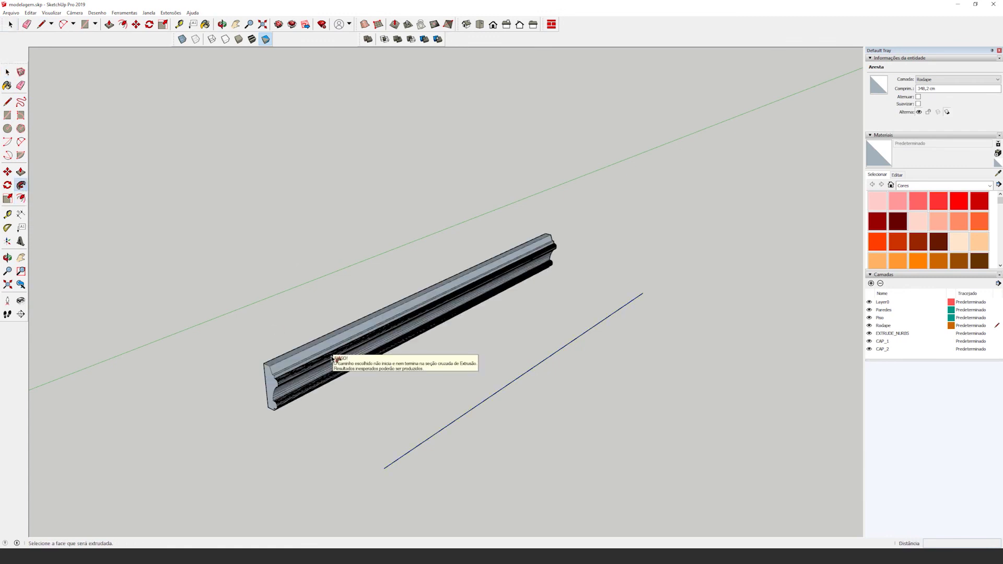
Reverse all faces of the extruded trim so their front sides face outward
key("space")
middle_click_drag(334, 360, 449, 233)
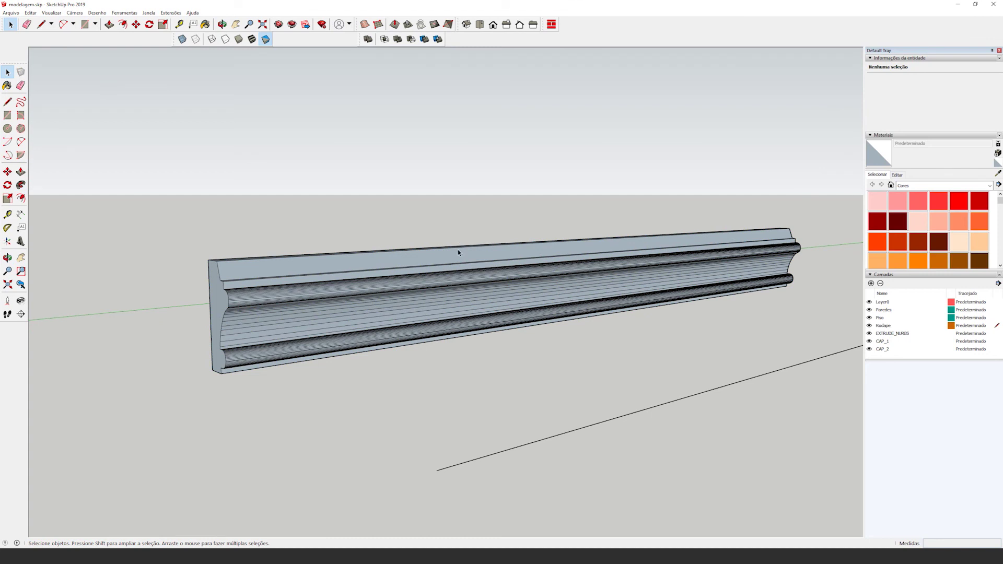
triple_click(458, 252)
right_click(463, 265)
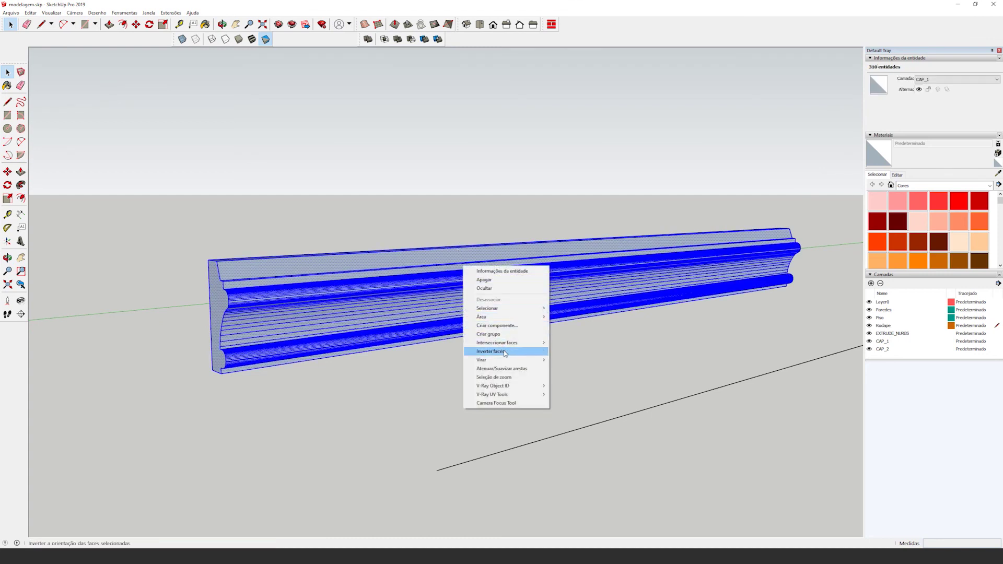
left_click(505, 352)
left_click(463, 382)
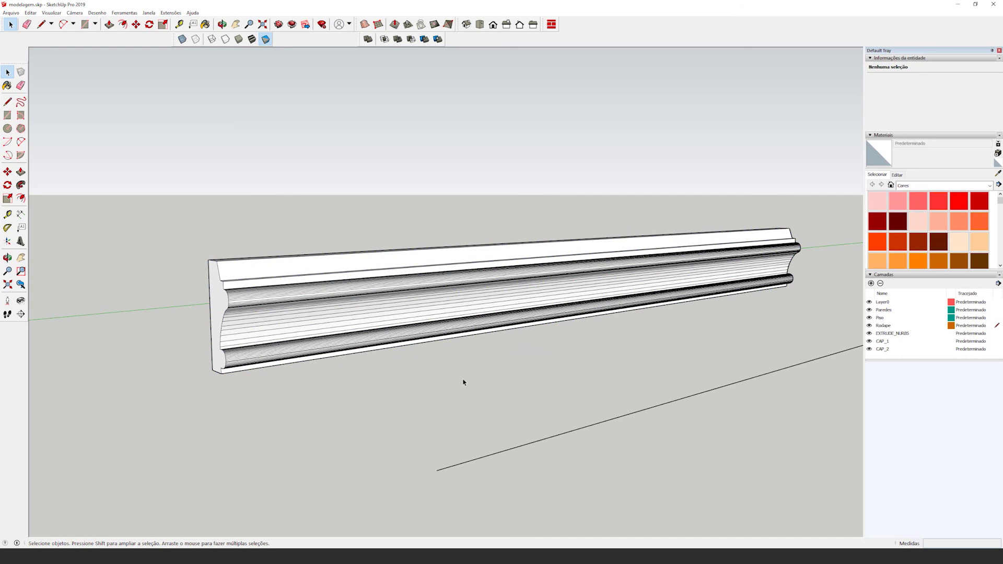
Return to the apartment interior and select the baseboard group in the corner beside the door opening
scroll(463, 382, "down", 6)
key("ctrl+a")
scroll(252, 271, "up", 10)
left_click(252, 271)
middle_click_drag(264, 254, 443, 411)
scroll(443, 411, "up", 15)
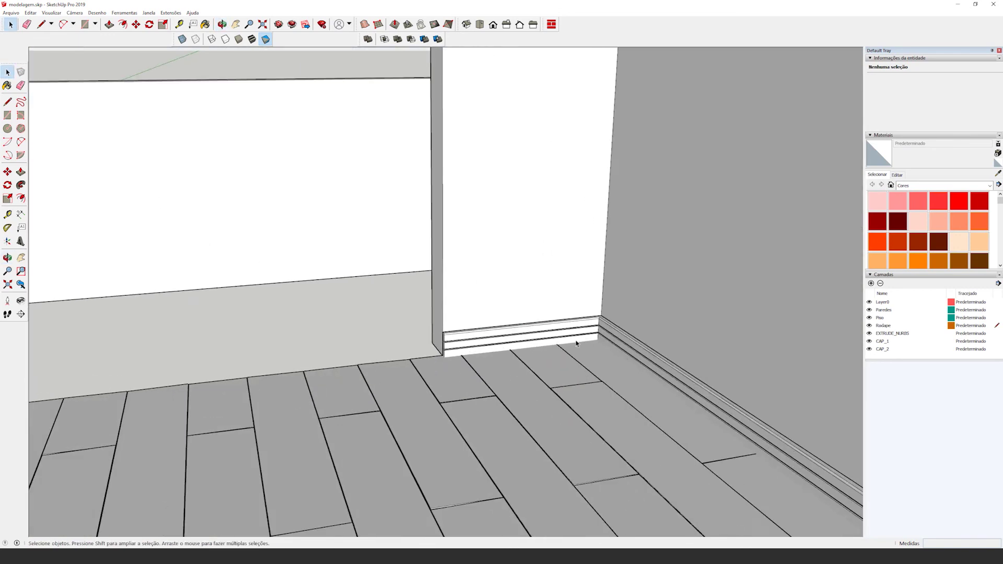
left_click(582, 340)
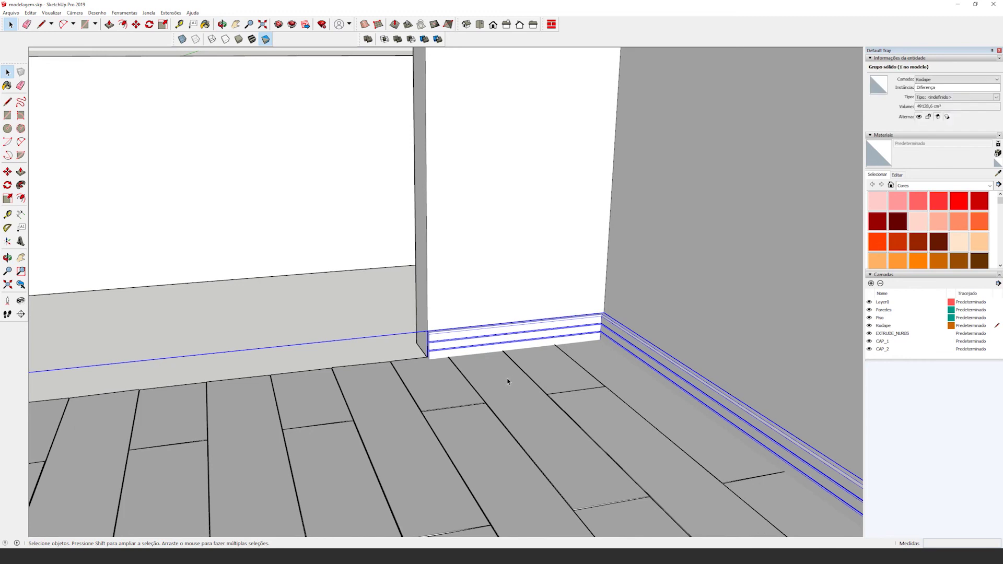
scroll(430, 343, "up", 2)
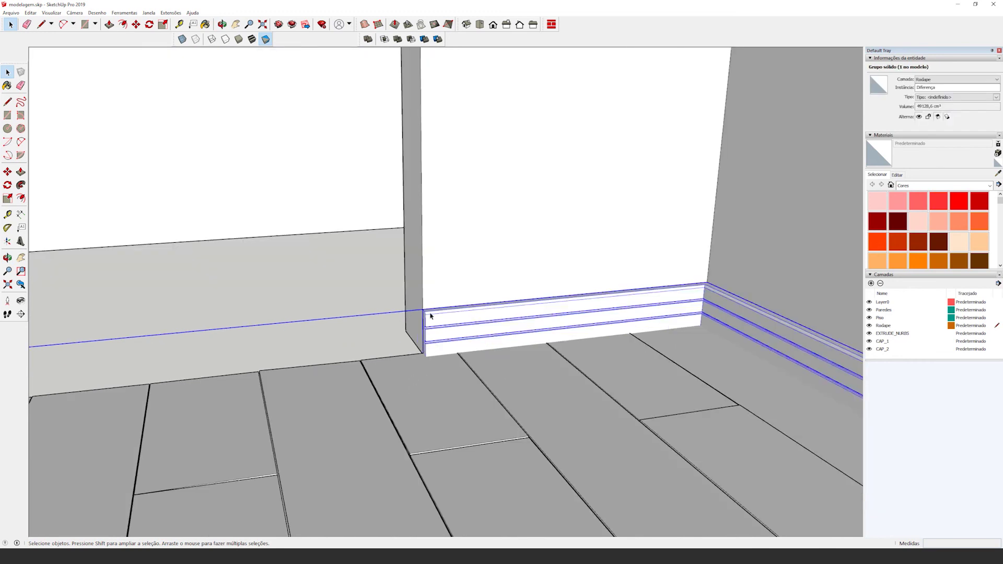
Show the model in front view with X-ray faces and parallel projection
left_click(493, 24)
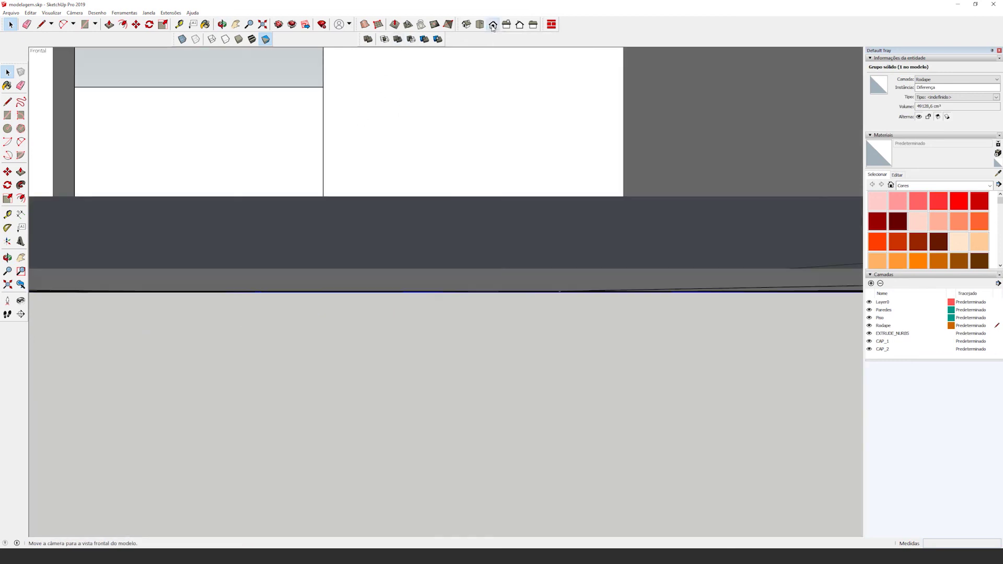
left_click(182, 40)
left_click(74, 13)
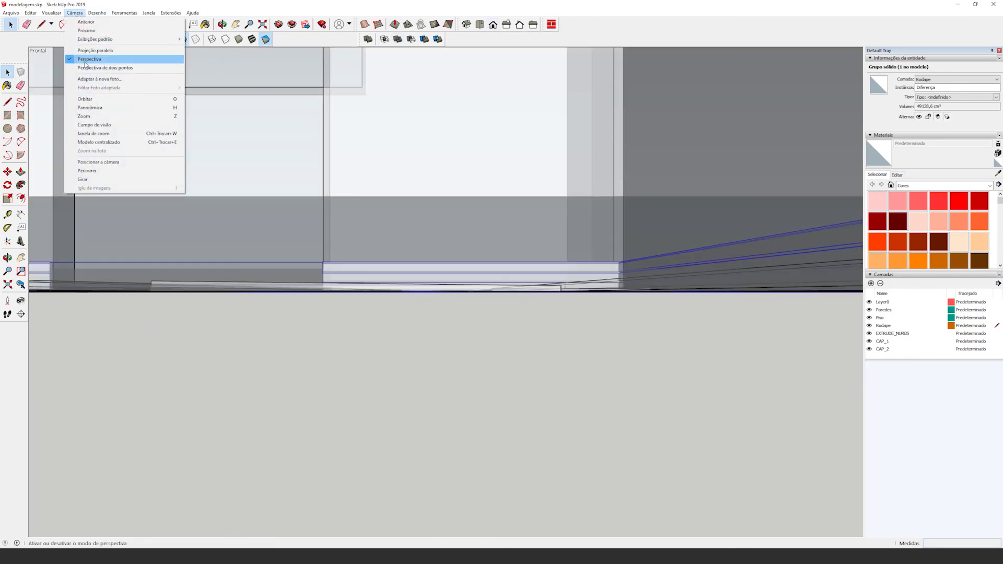
left_click(94, 51)
Move the baseboard up 0.5 cm so its underside sits on top of the floor boards
scroll(362, 282, "up", 6)
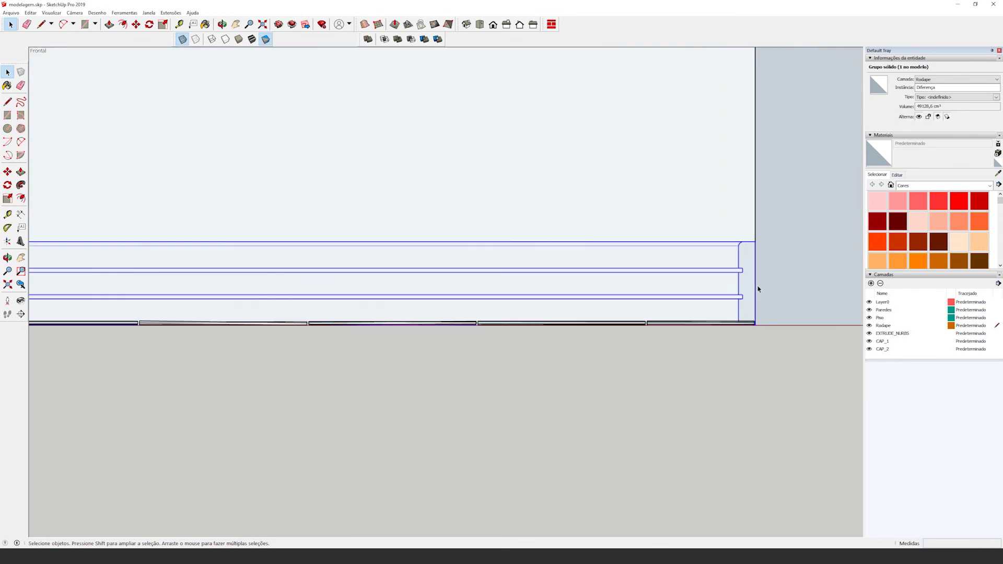
key("m")
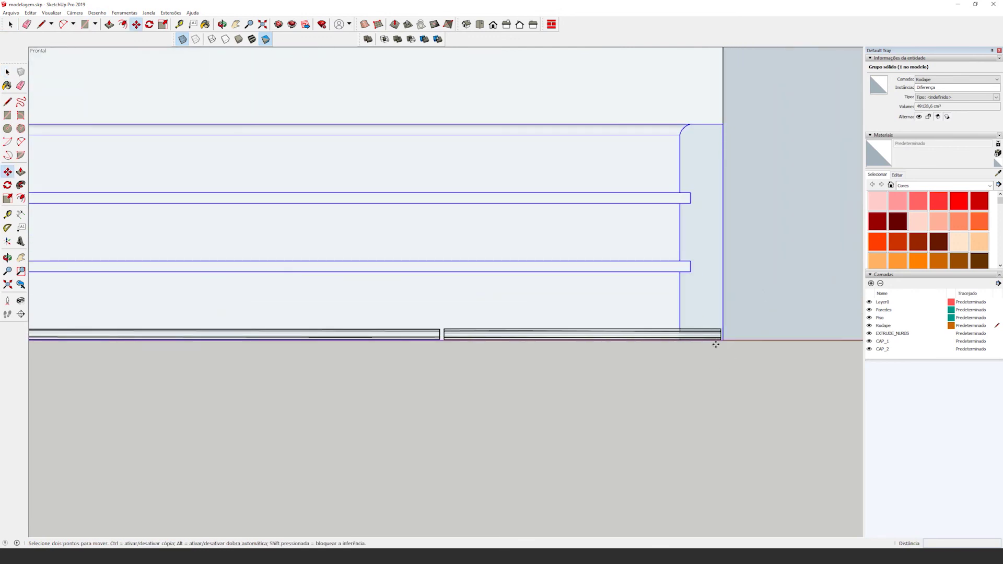
left_click(723, 340)
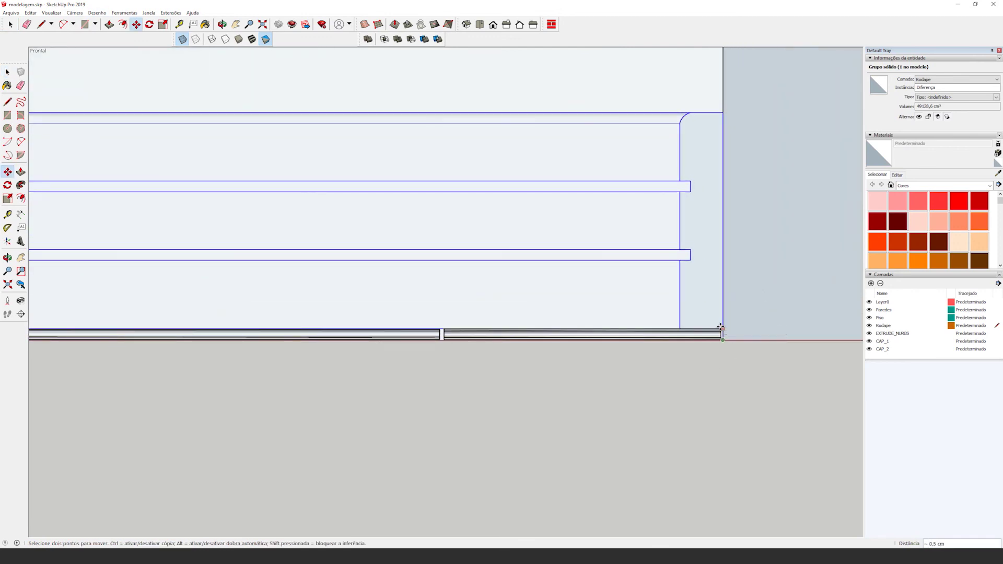
scroll(721, 328, "up", 5)
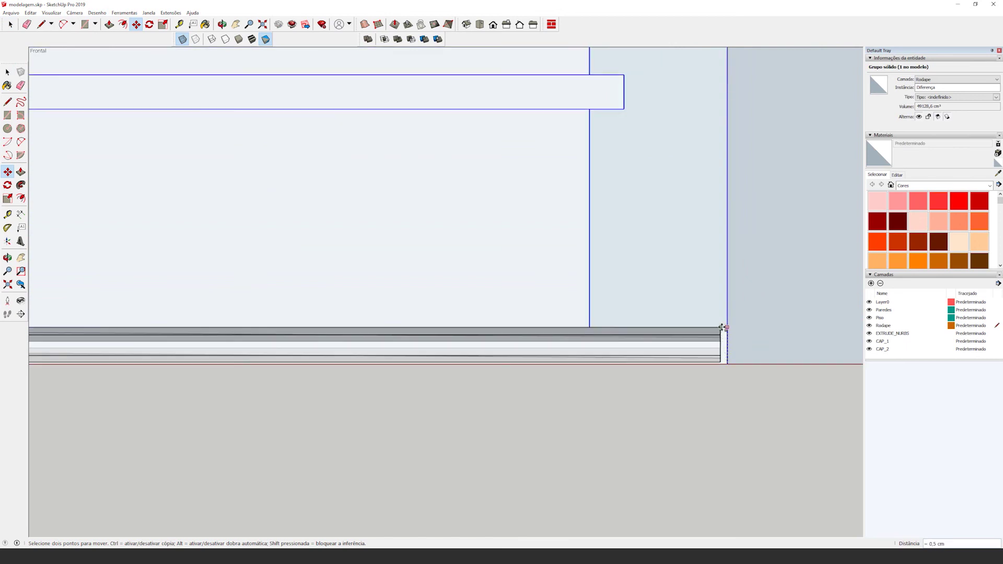
left_click(720, 327)
Return to an angled view of the room with the camera in perspective mode
middle_click_drag(720, 326, 602, 353)
scroll(564, 342, "down", 6)
left_click(75, 13)
left_click(89, 59)
Delete the imported layers EXTRUDE_NURBS, CAP_1 and CAP_2 together with their contents
left_click(907, 337)
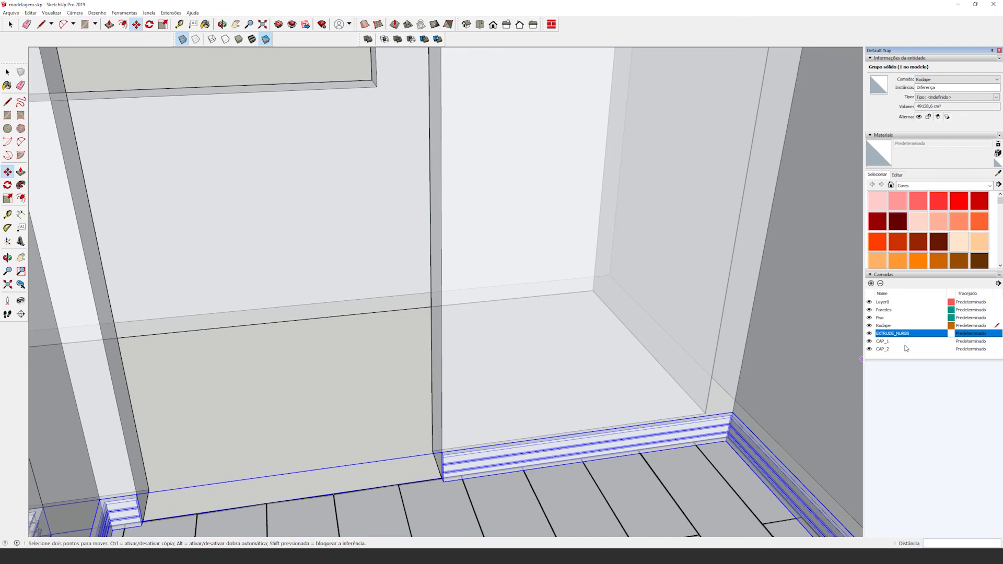
left_click(893, 349, "ctrl")
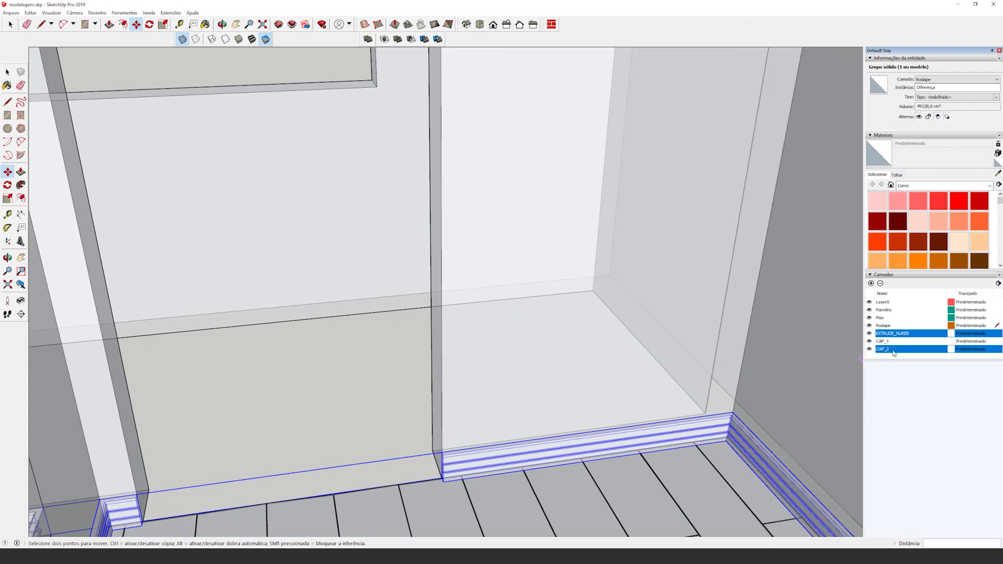
left_click(892, 348, "ctrl")
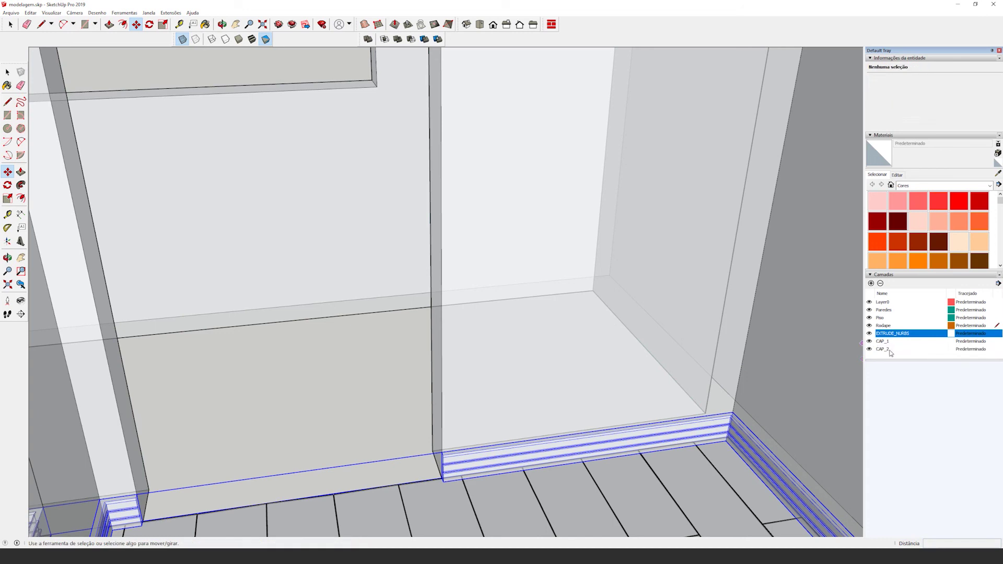
left_click(887, 349, "ctrl")
left_click(893, 342, "ctrl")
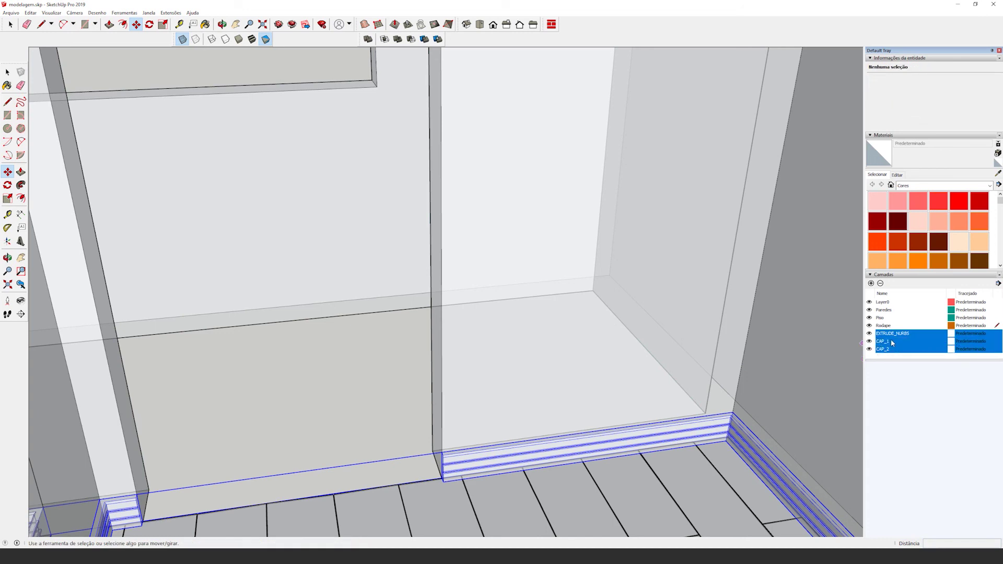
left_click(880, 283)
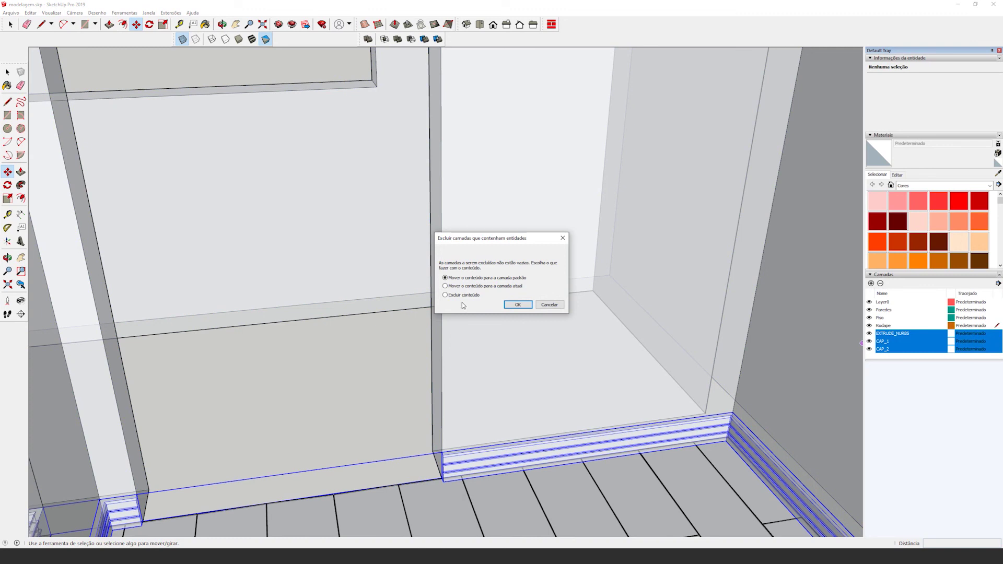
left_click(469, 301)
left_click(515, 306)
Unhide the last hidden geometry and turn off the X-ray face display
left_click(30, 12)
mouse_move(105, 125)
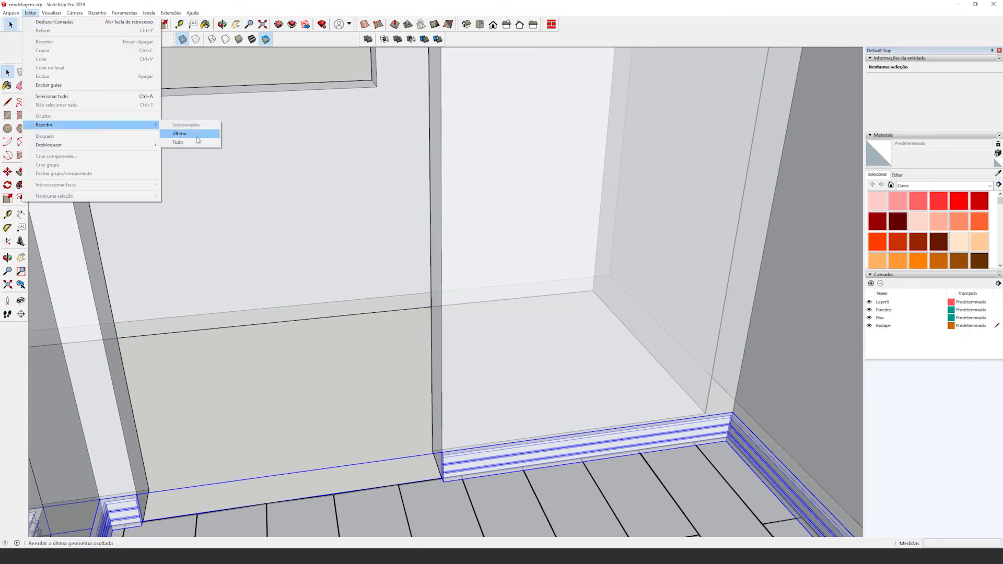
left_click(179, 133)
scroll(359, 348, "down", 2)
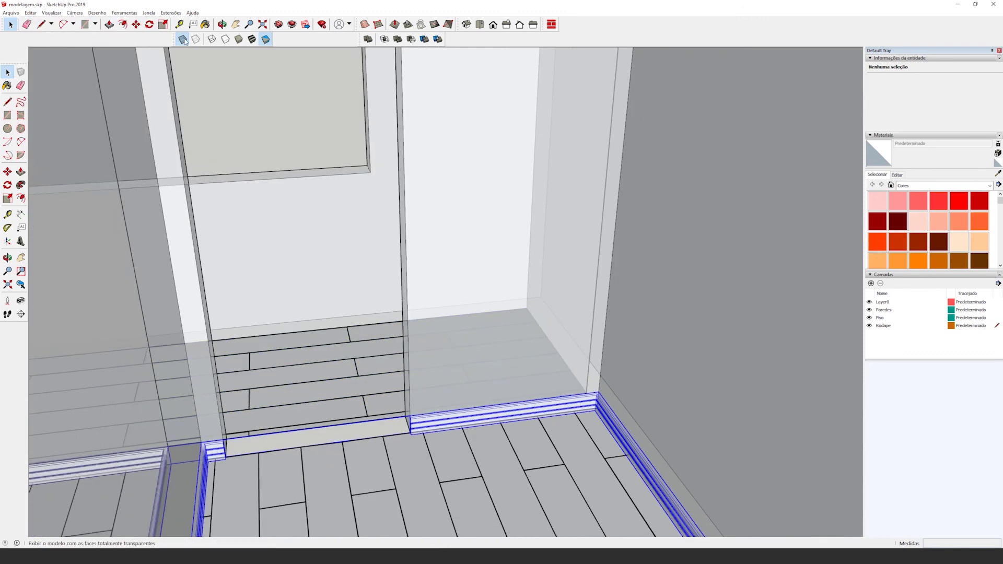
left_click(184, 41)
Examine the walls, floors and baseboards across the apartment's rooms
scroll(398, 305, "down", 5)
left_click(402, 191)
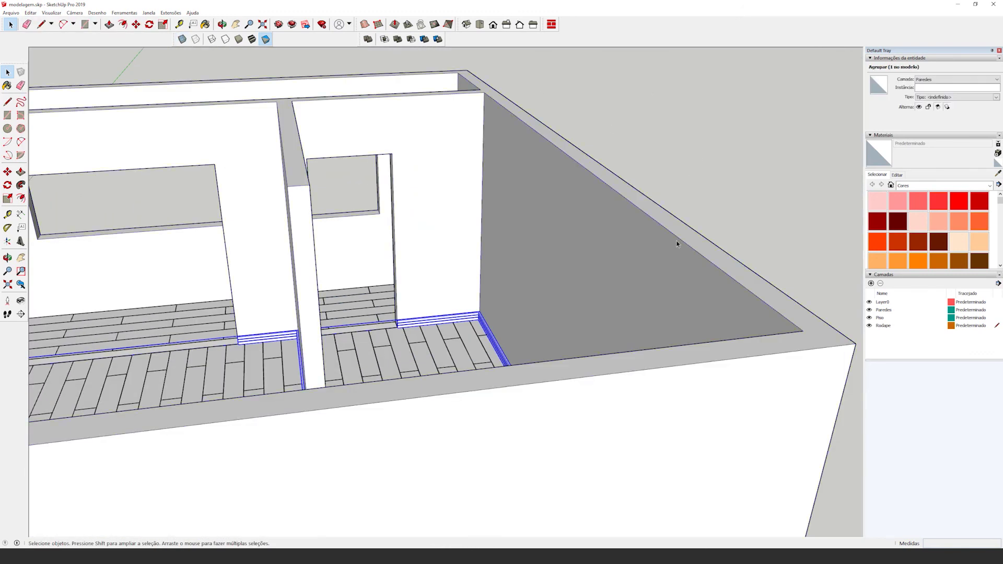
key("Escape")
scroll(403, 191, "down", 3)
scroll(575, 291, "up", 6)
middle_click_drag(575, 291, 462, 283)
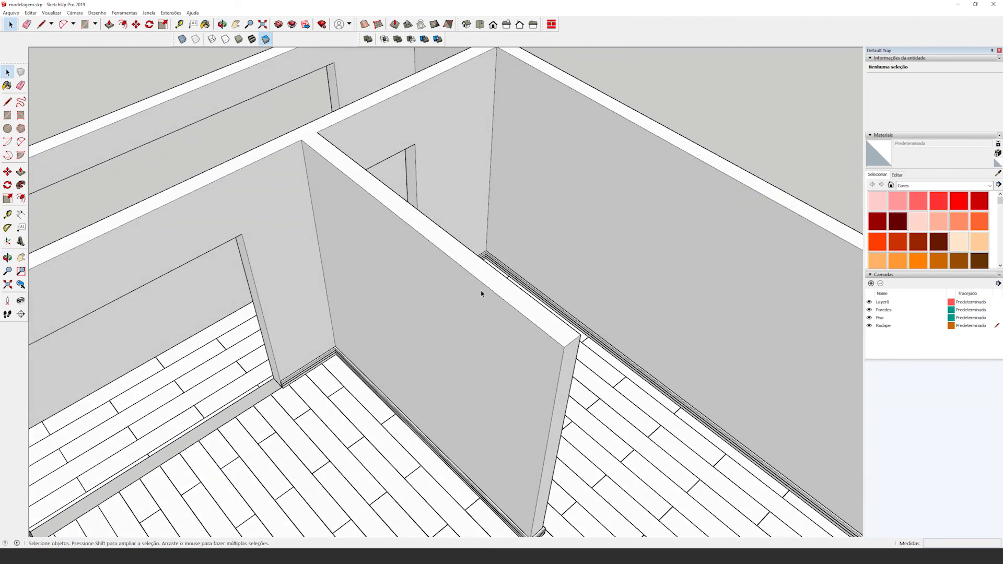